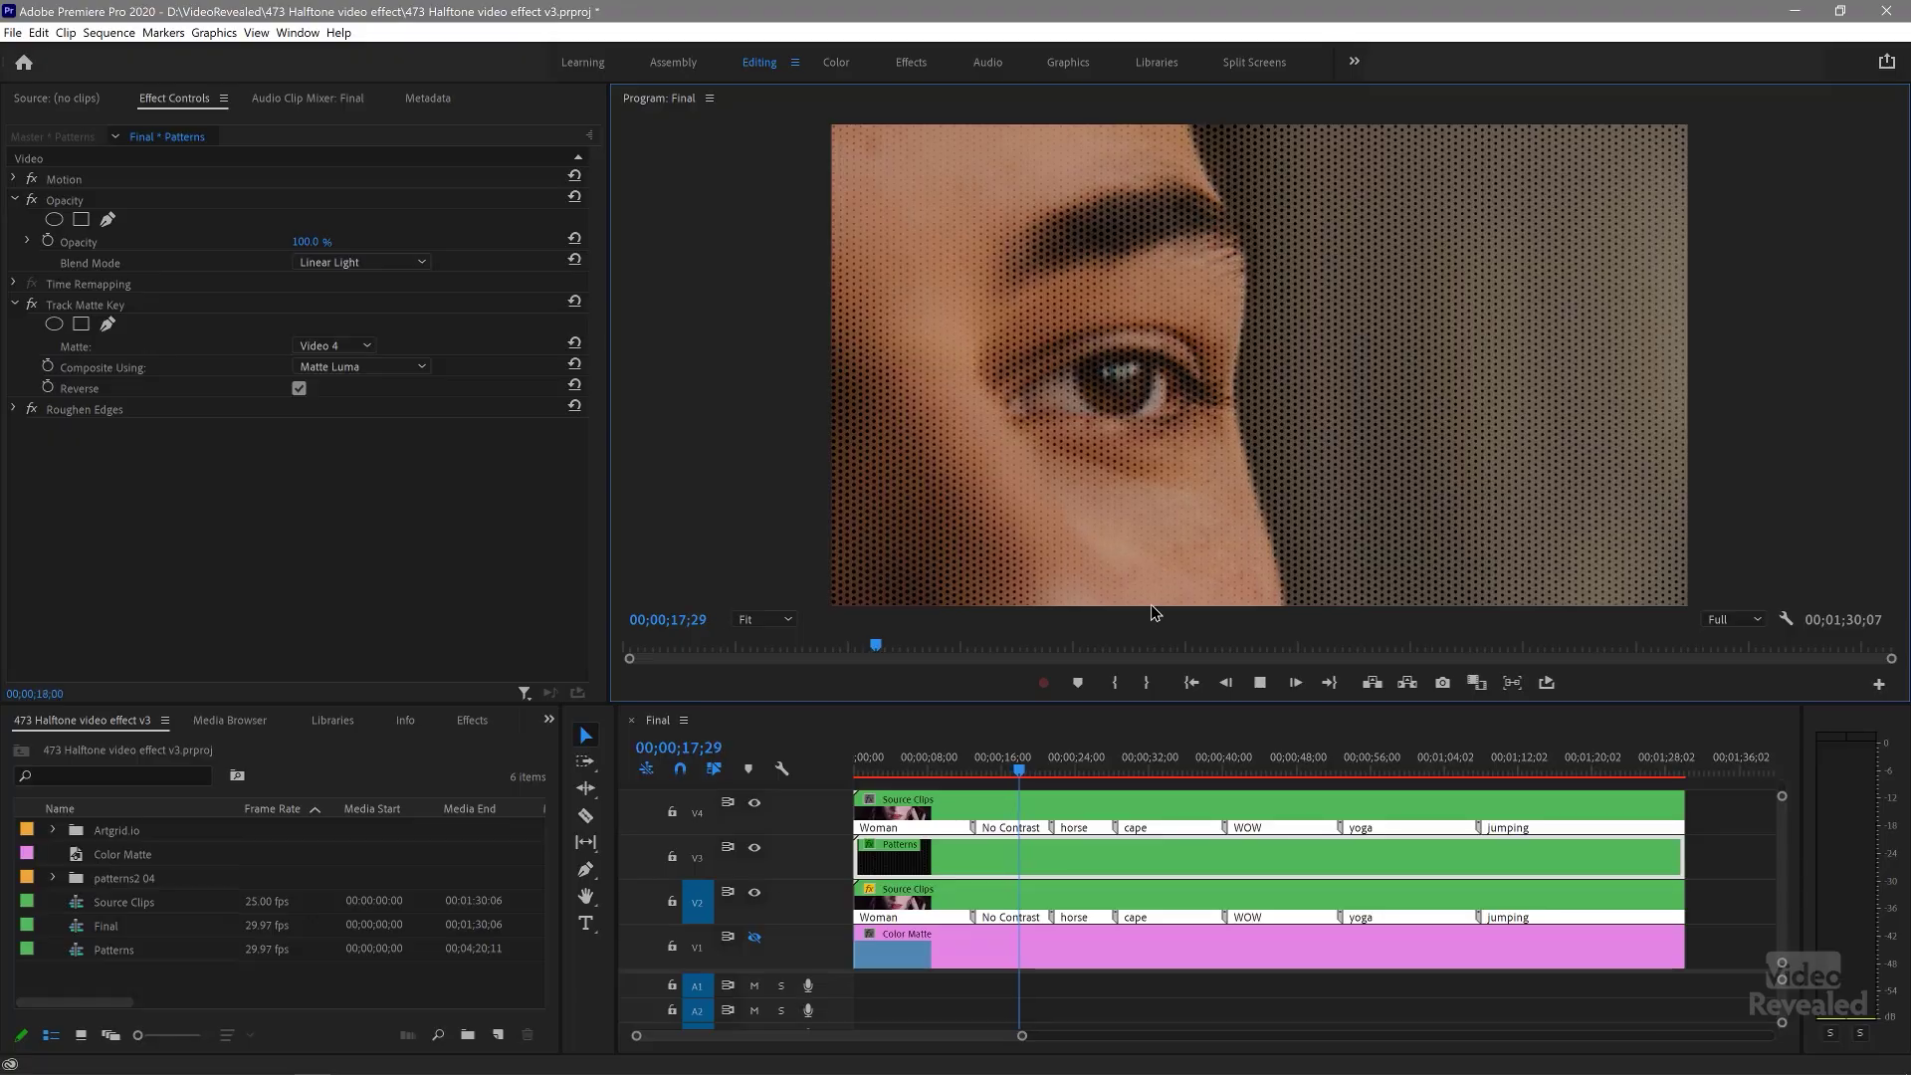
Scrub and play the Final sequence through the horse, cape, WOW and yoga clips.
click(1070, 762)
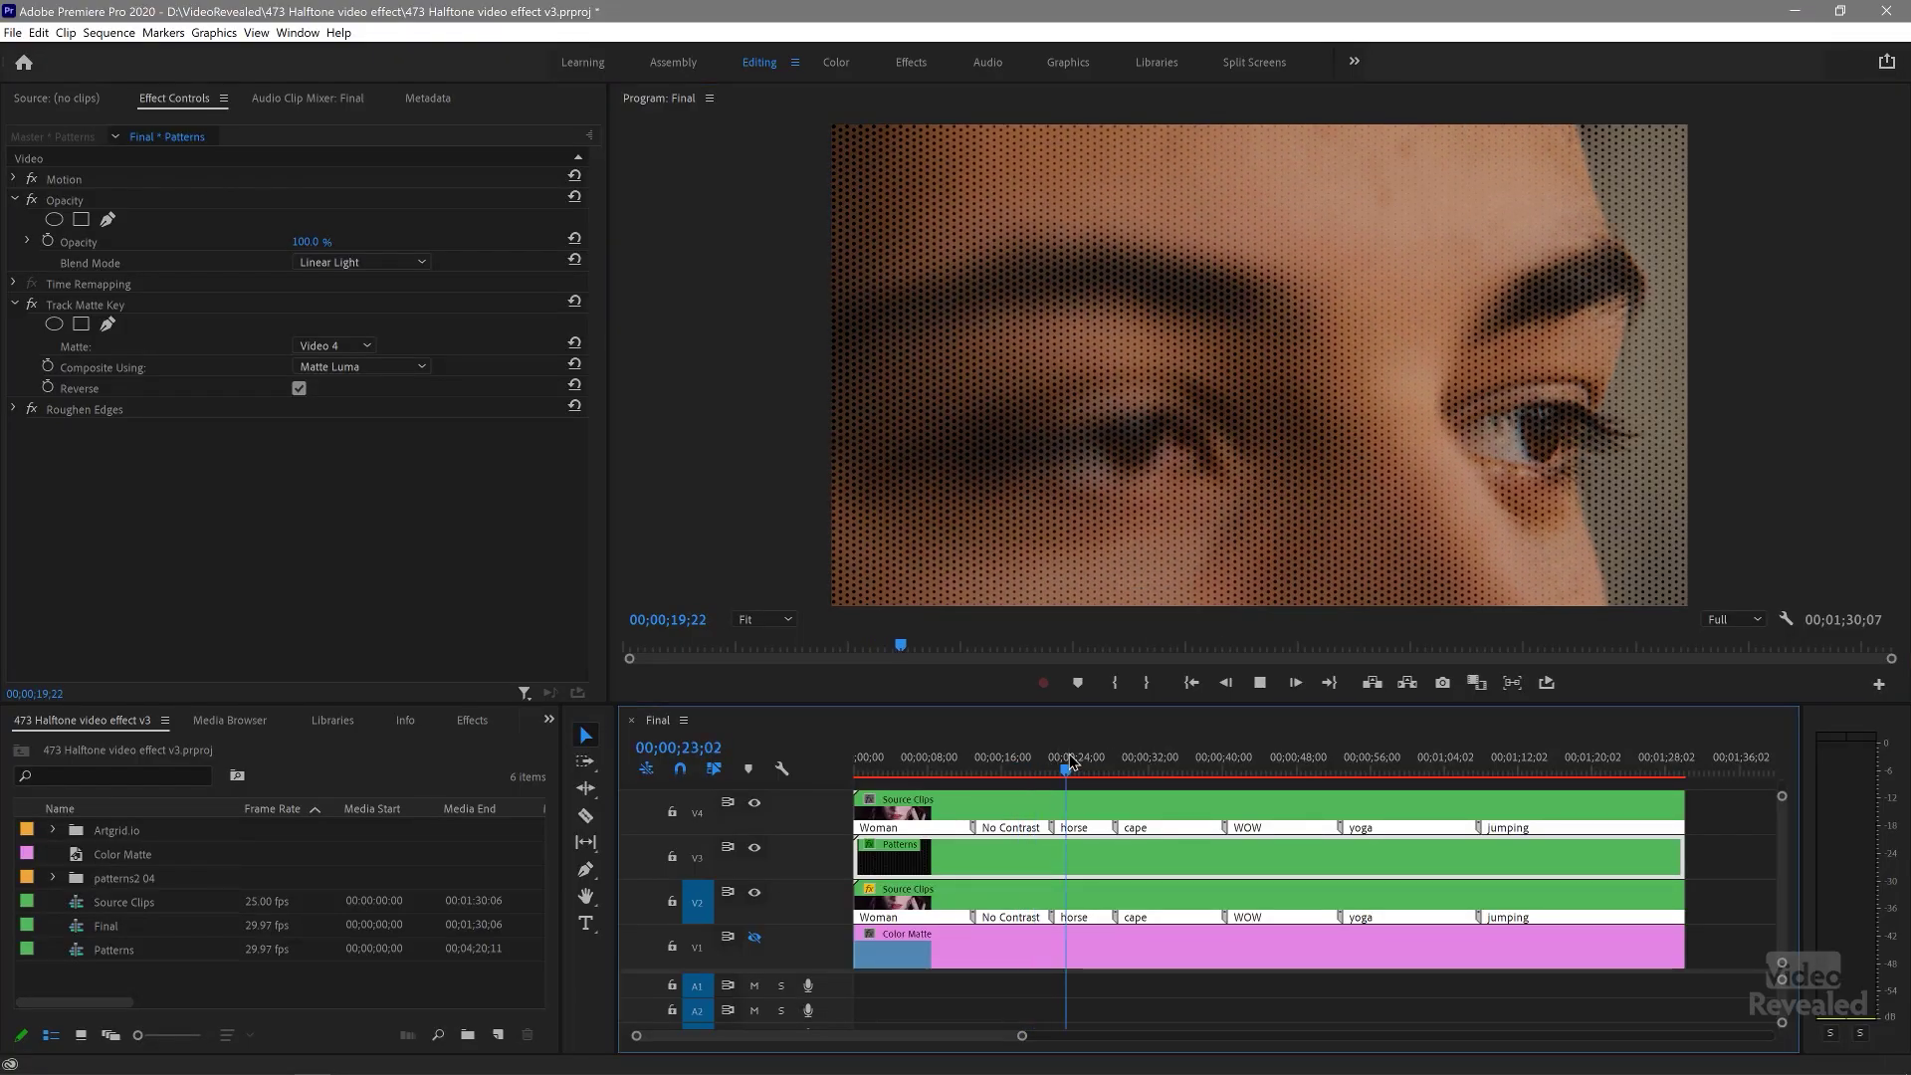
drag(1070, 762, 1069, 763)
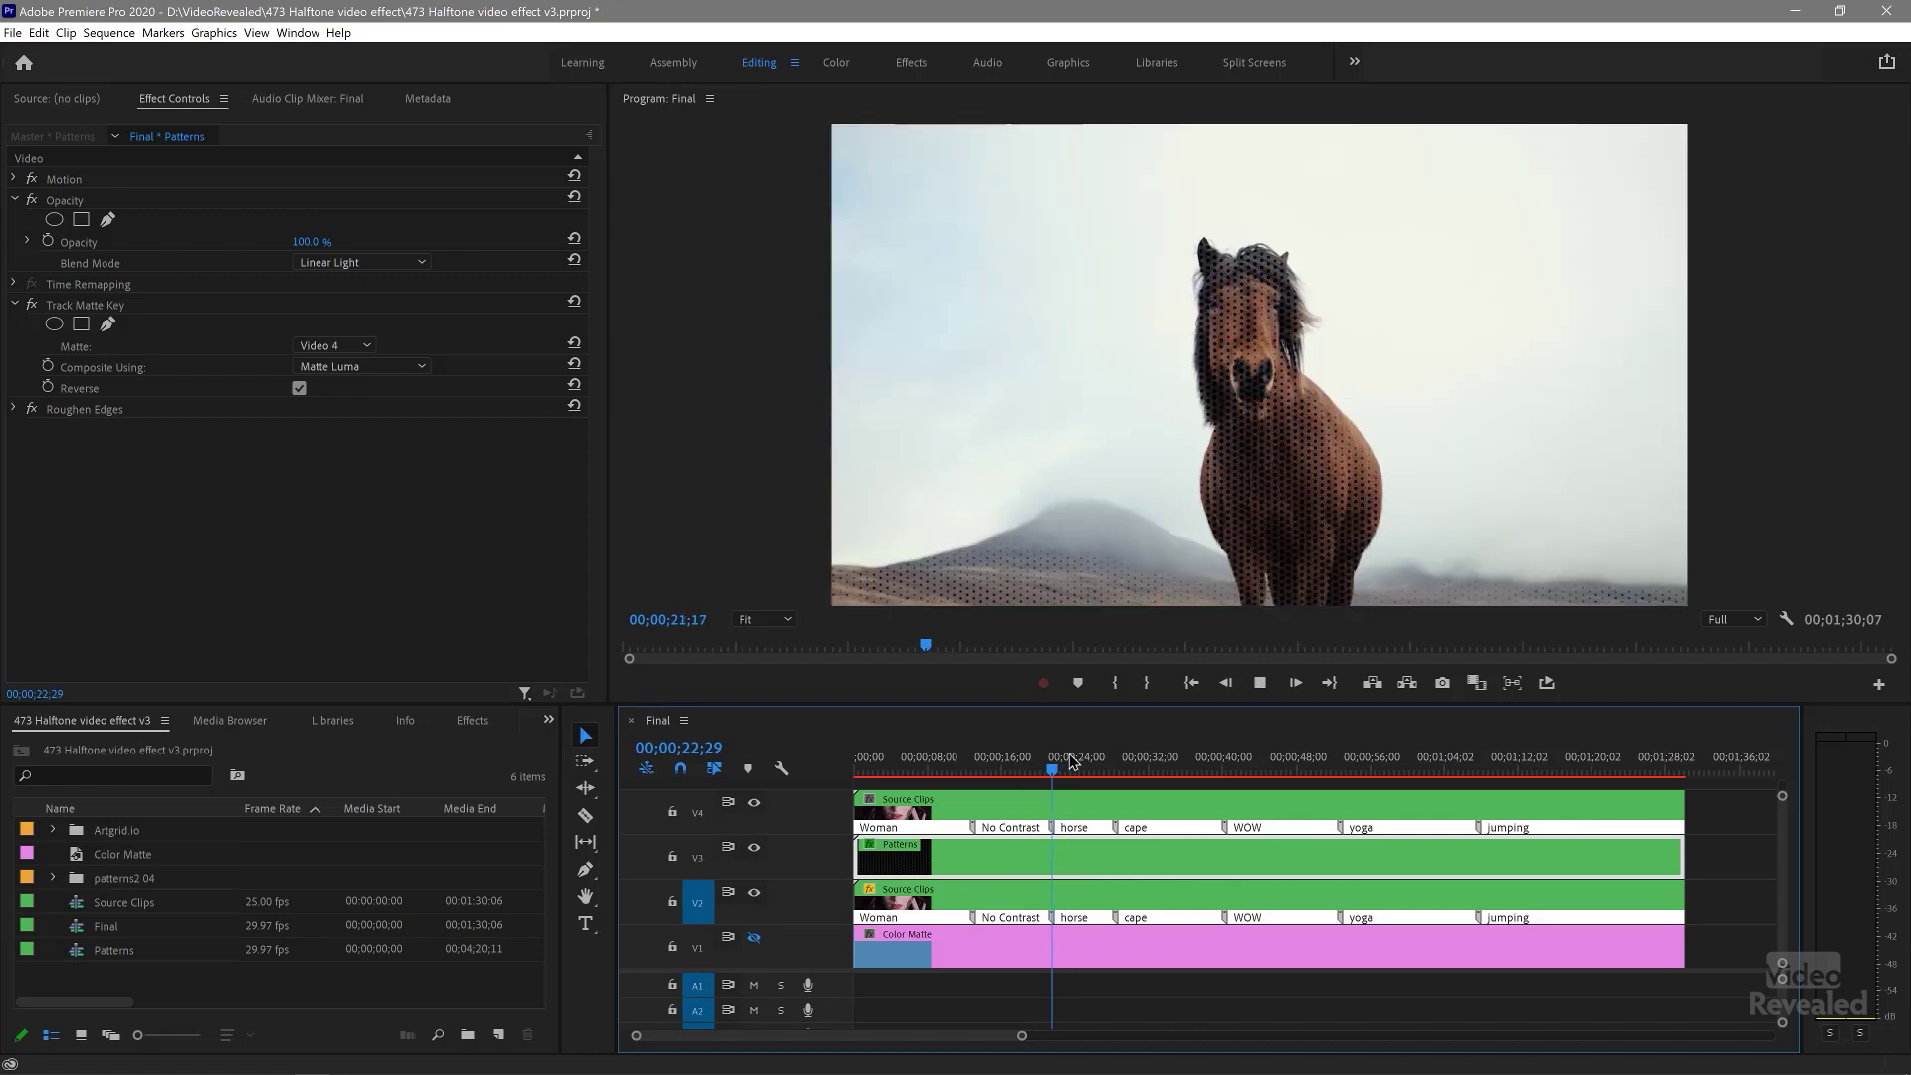
key(space)
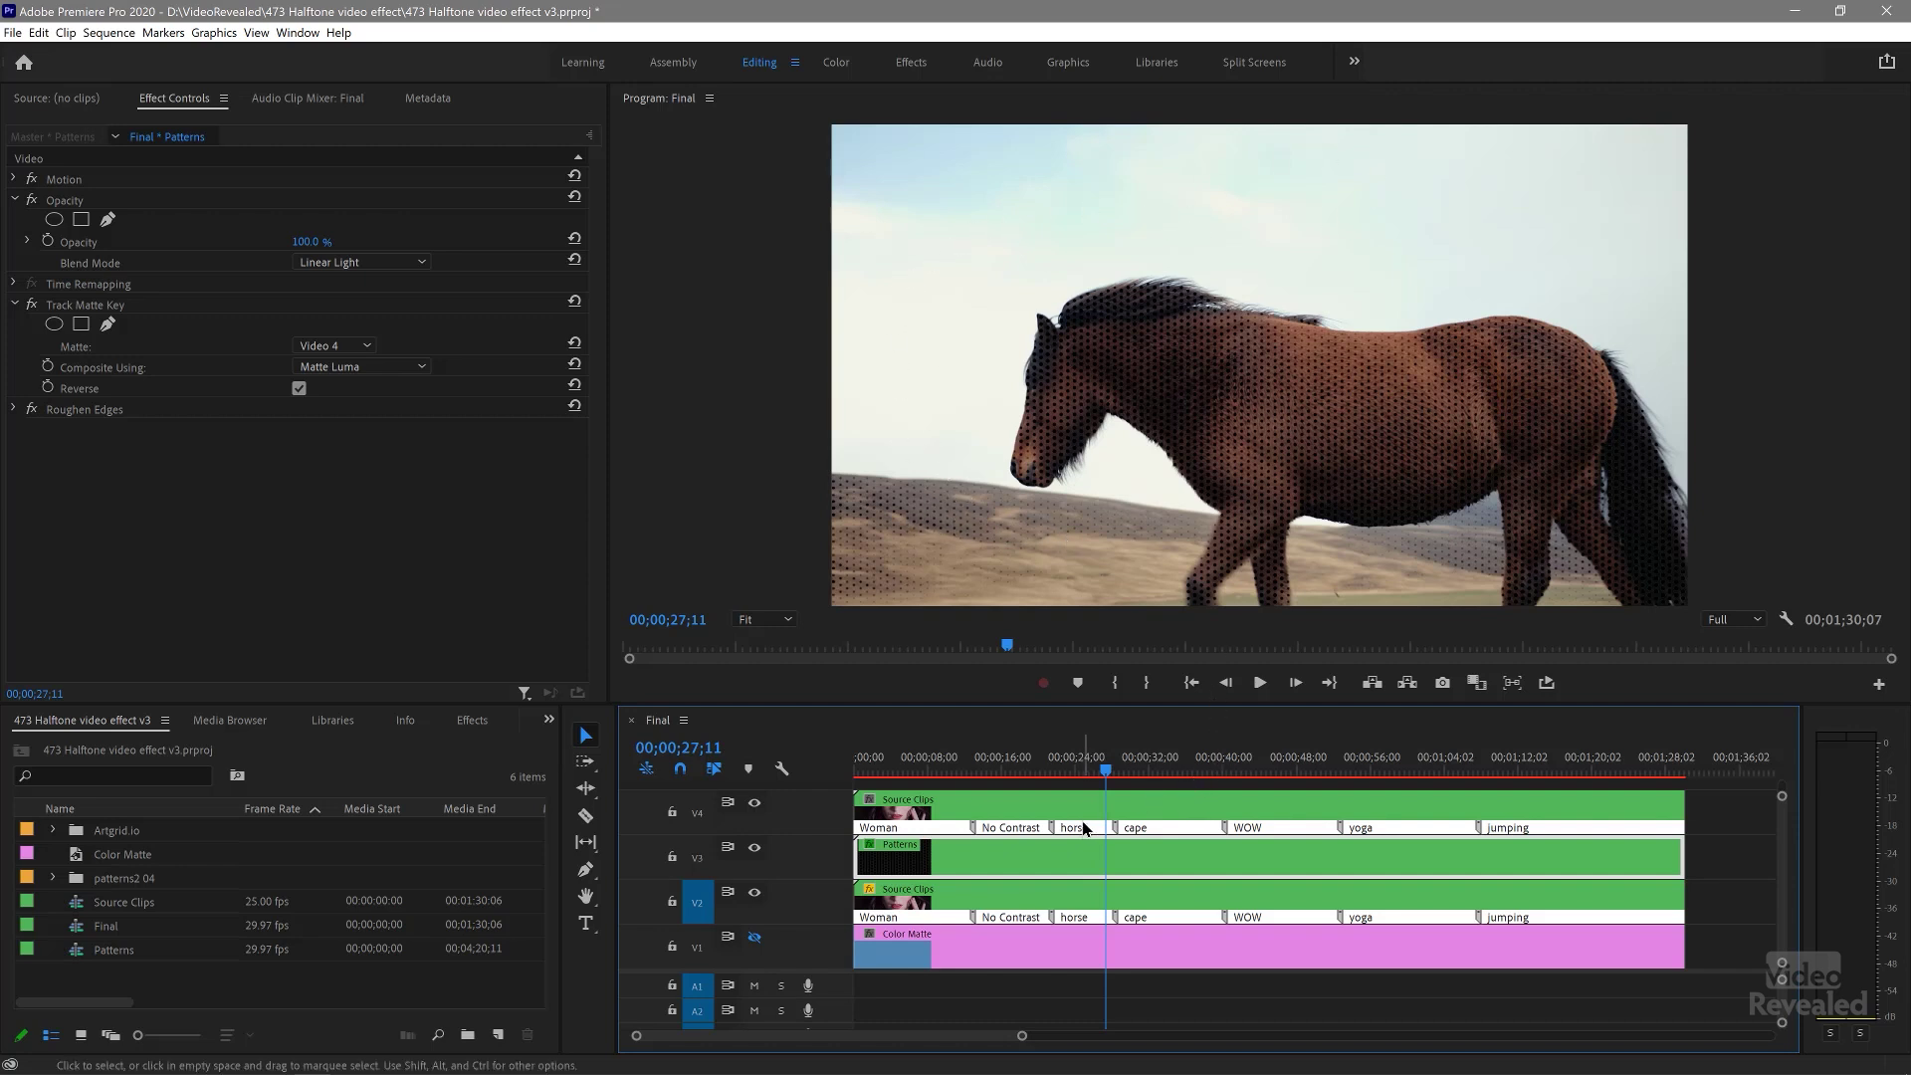
click(1151, 772)
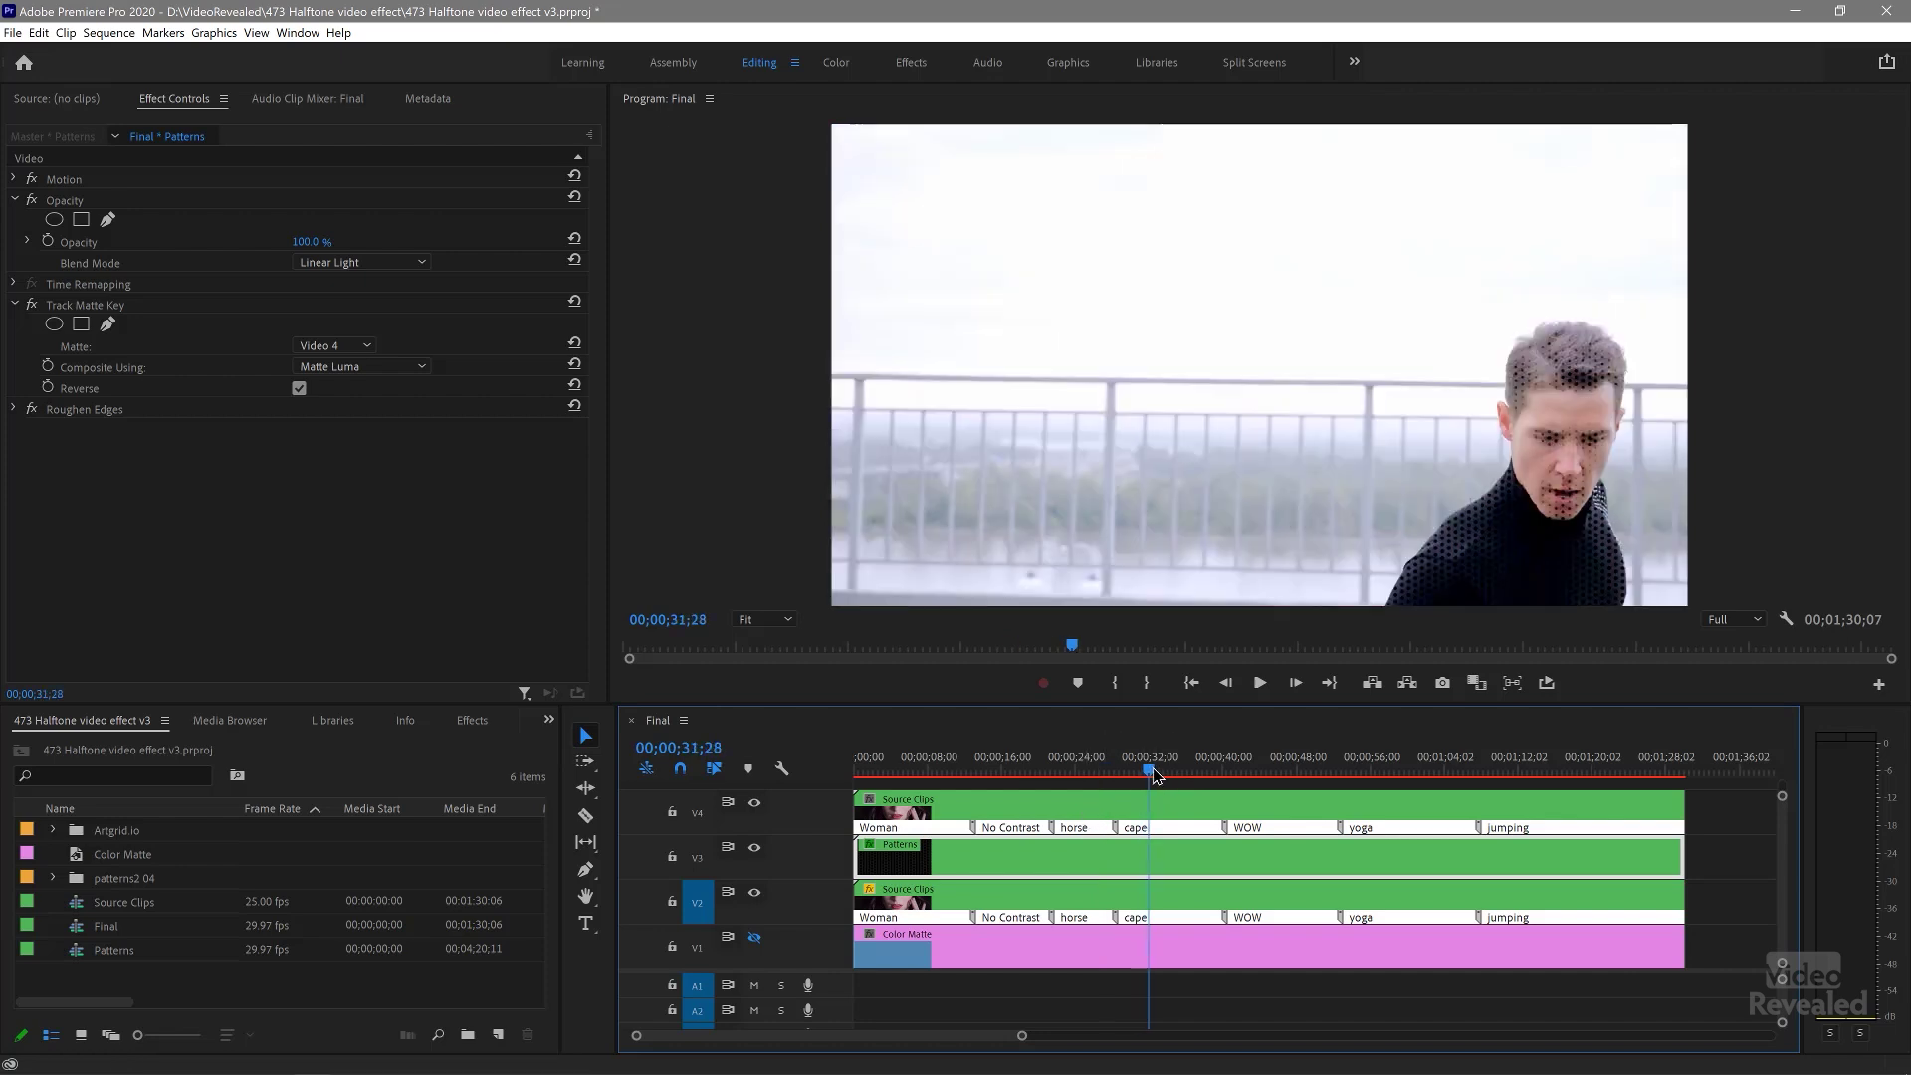
drag(1154, 776, 1276, 787)
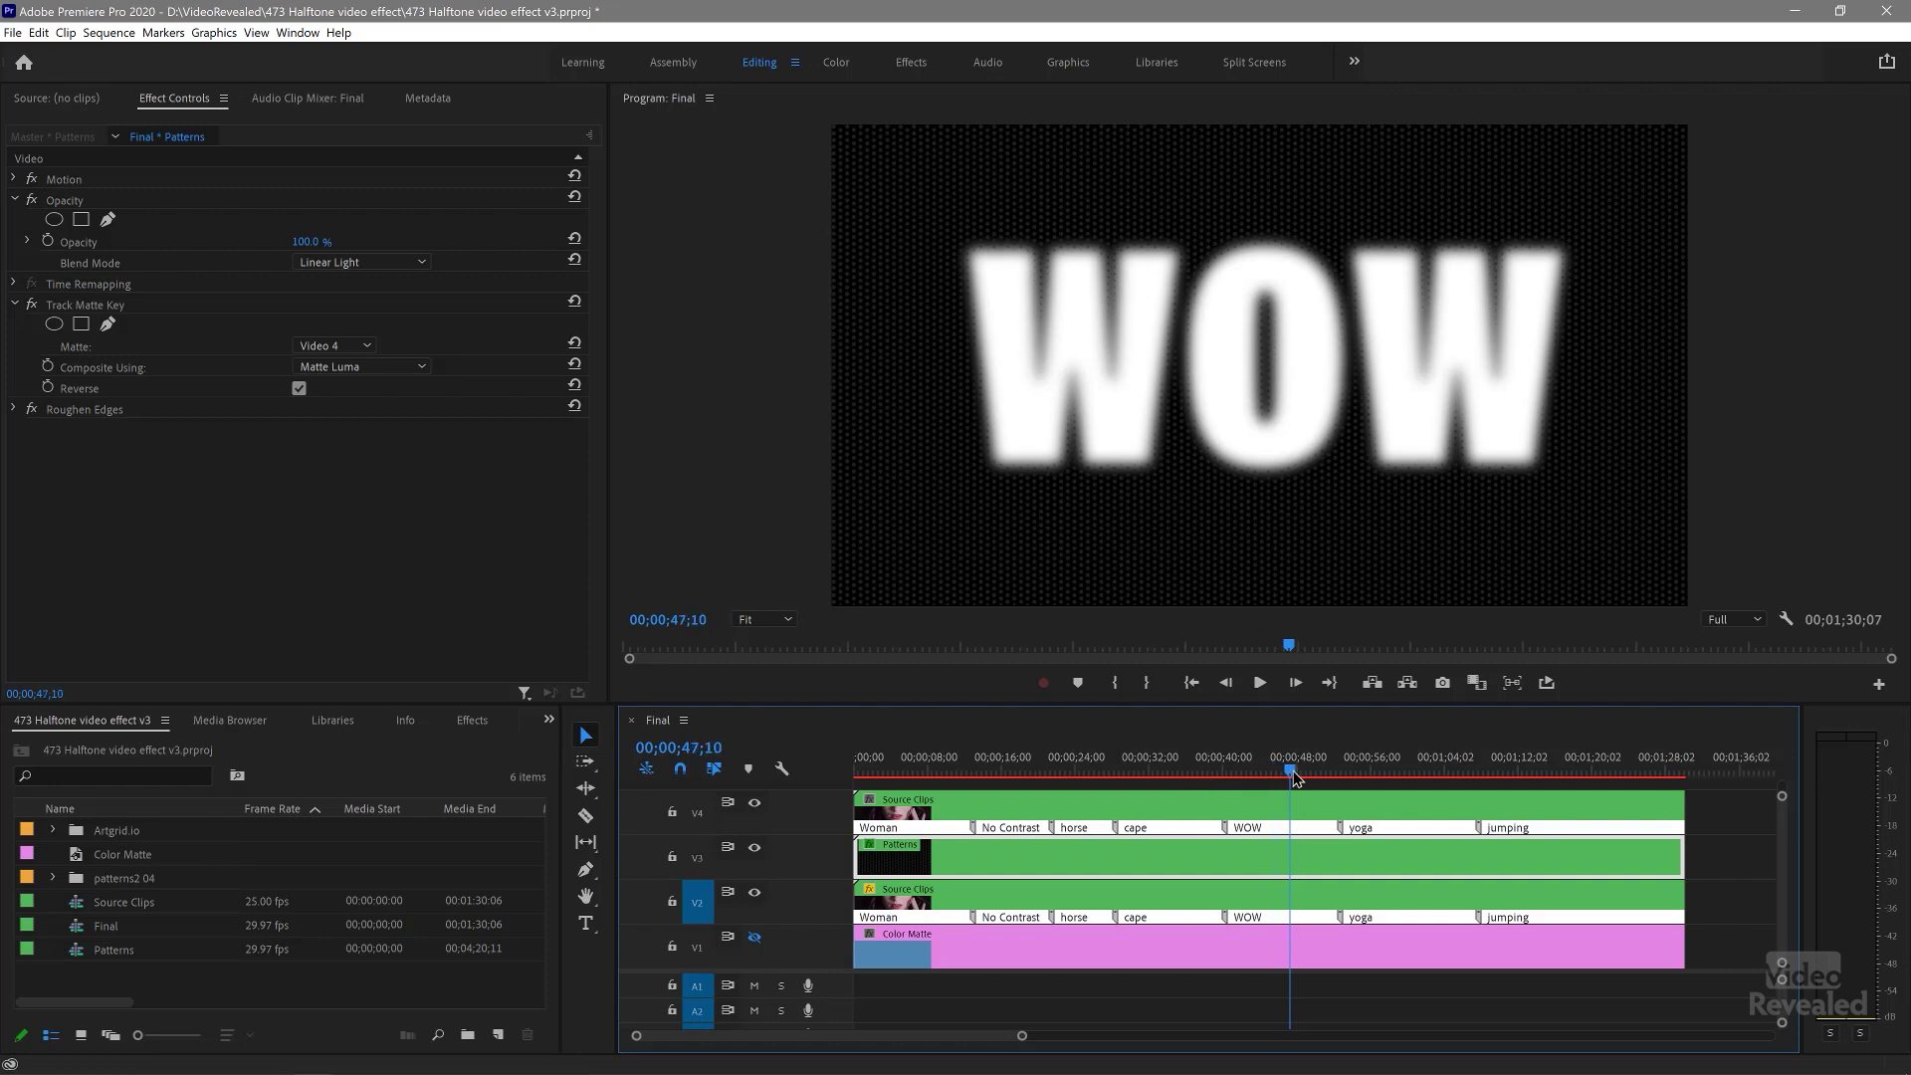
drag(1354, 785, 1599, 782)
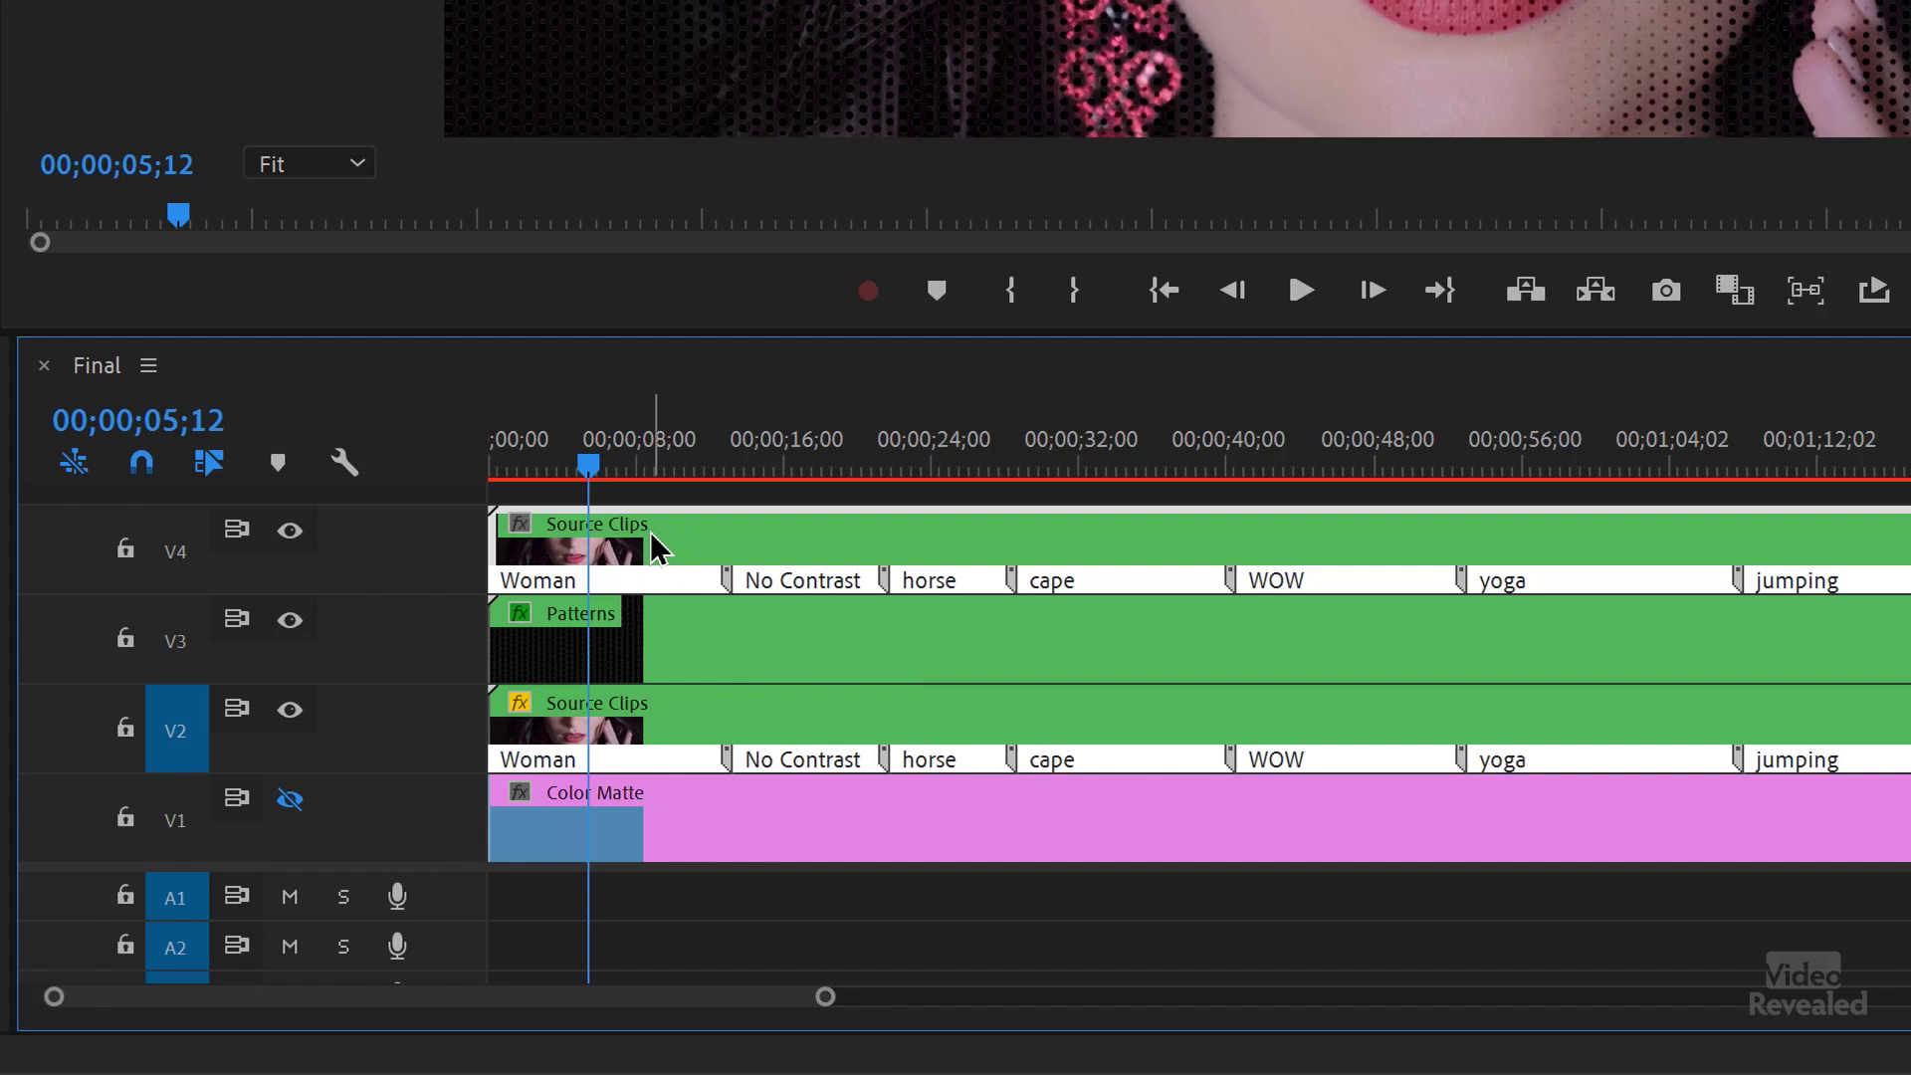
Inspect the nested Source Clips sequence at about 6 seconds, then return to Final.
double_click(649, 545)
click(616, 466)
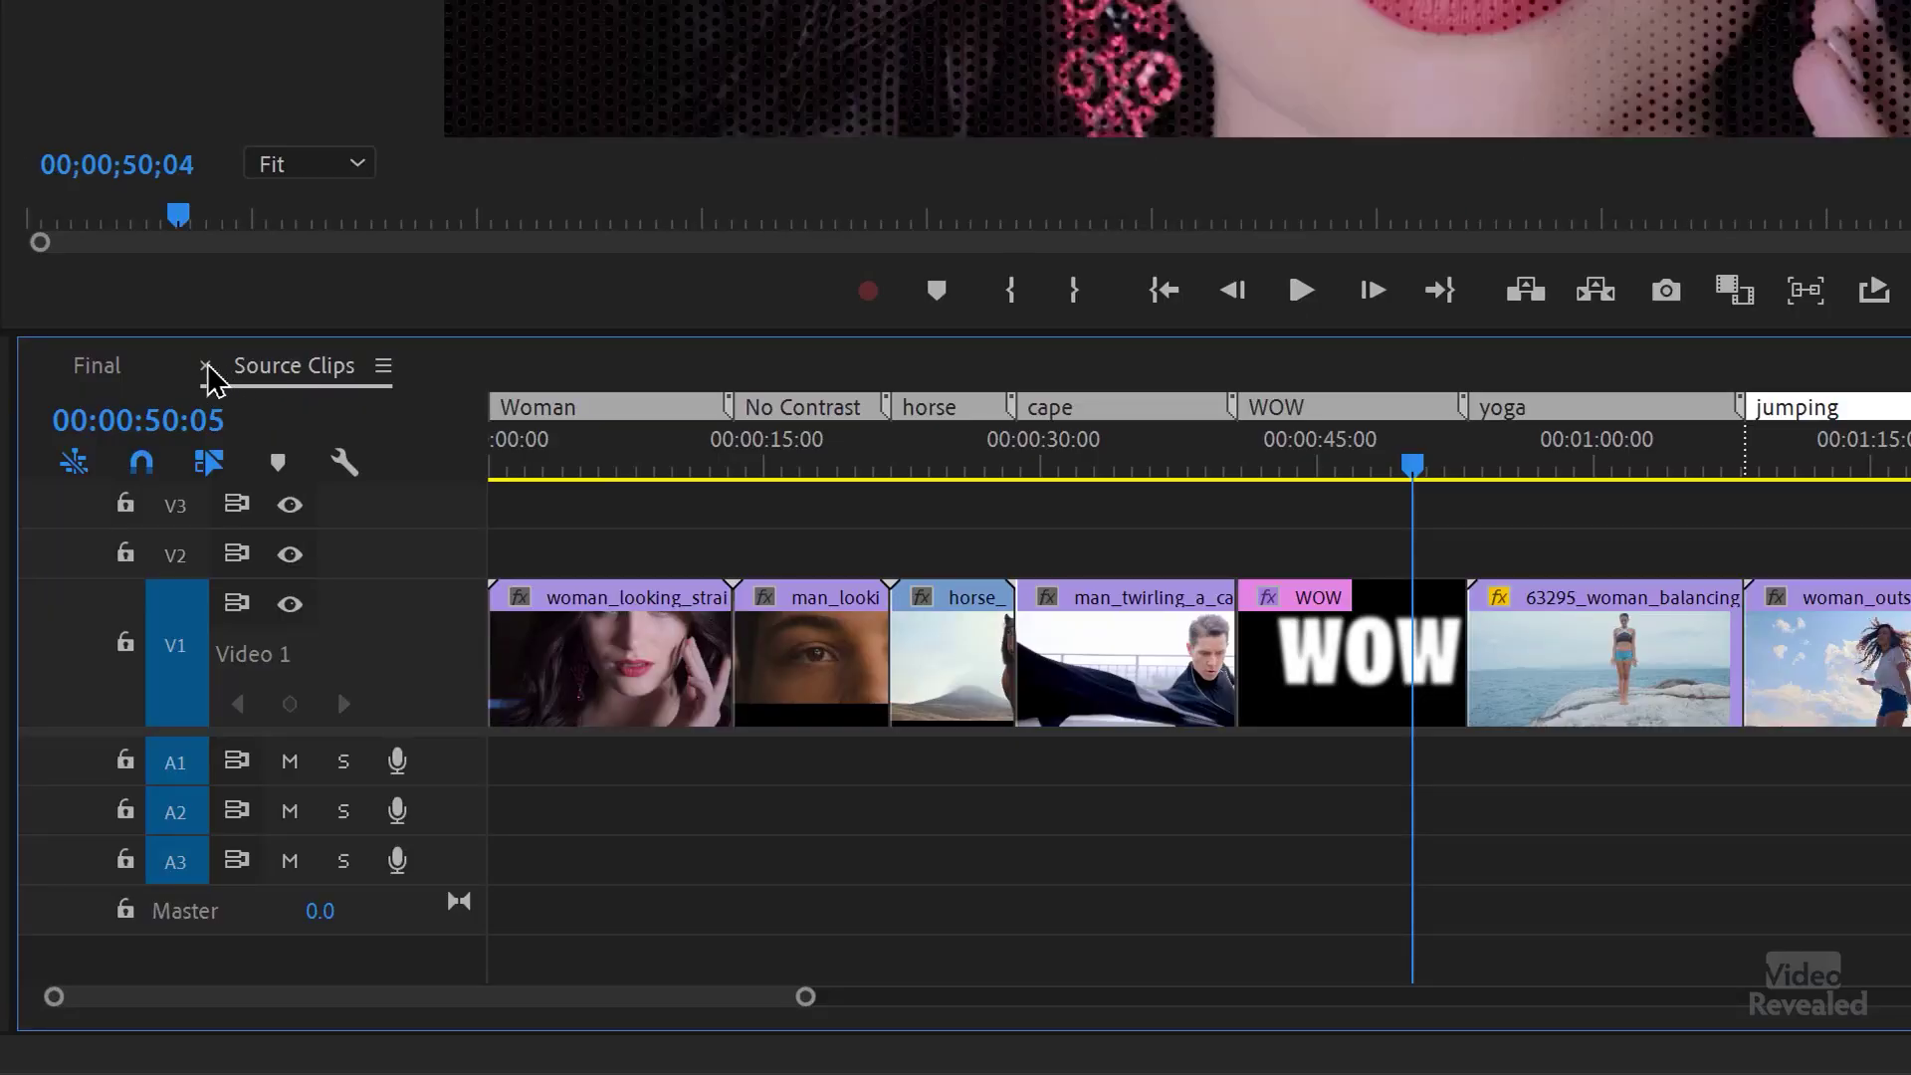
click(206, 367)
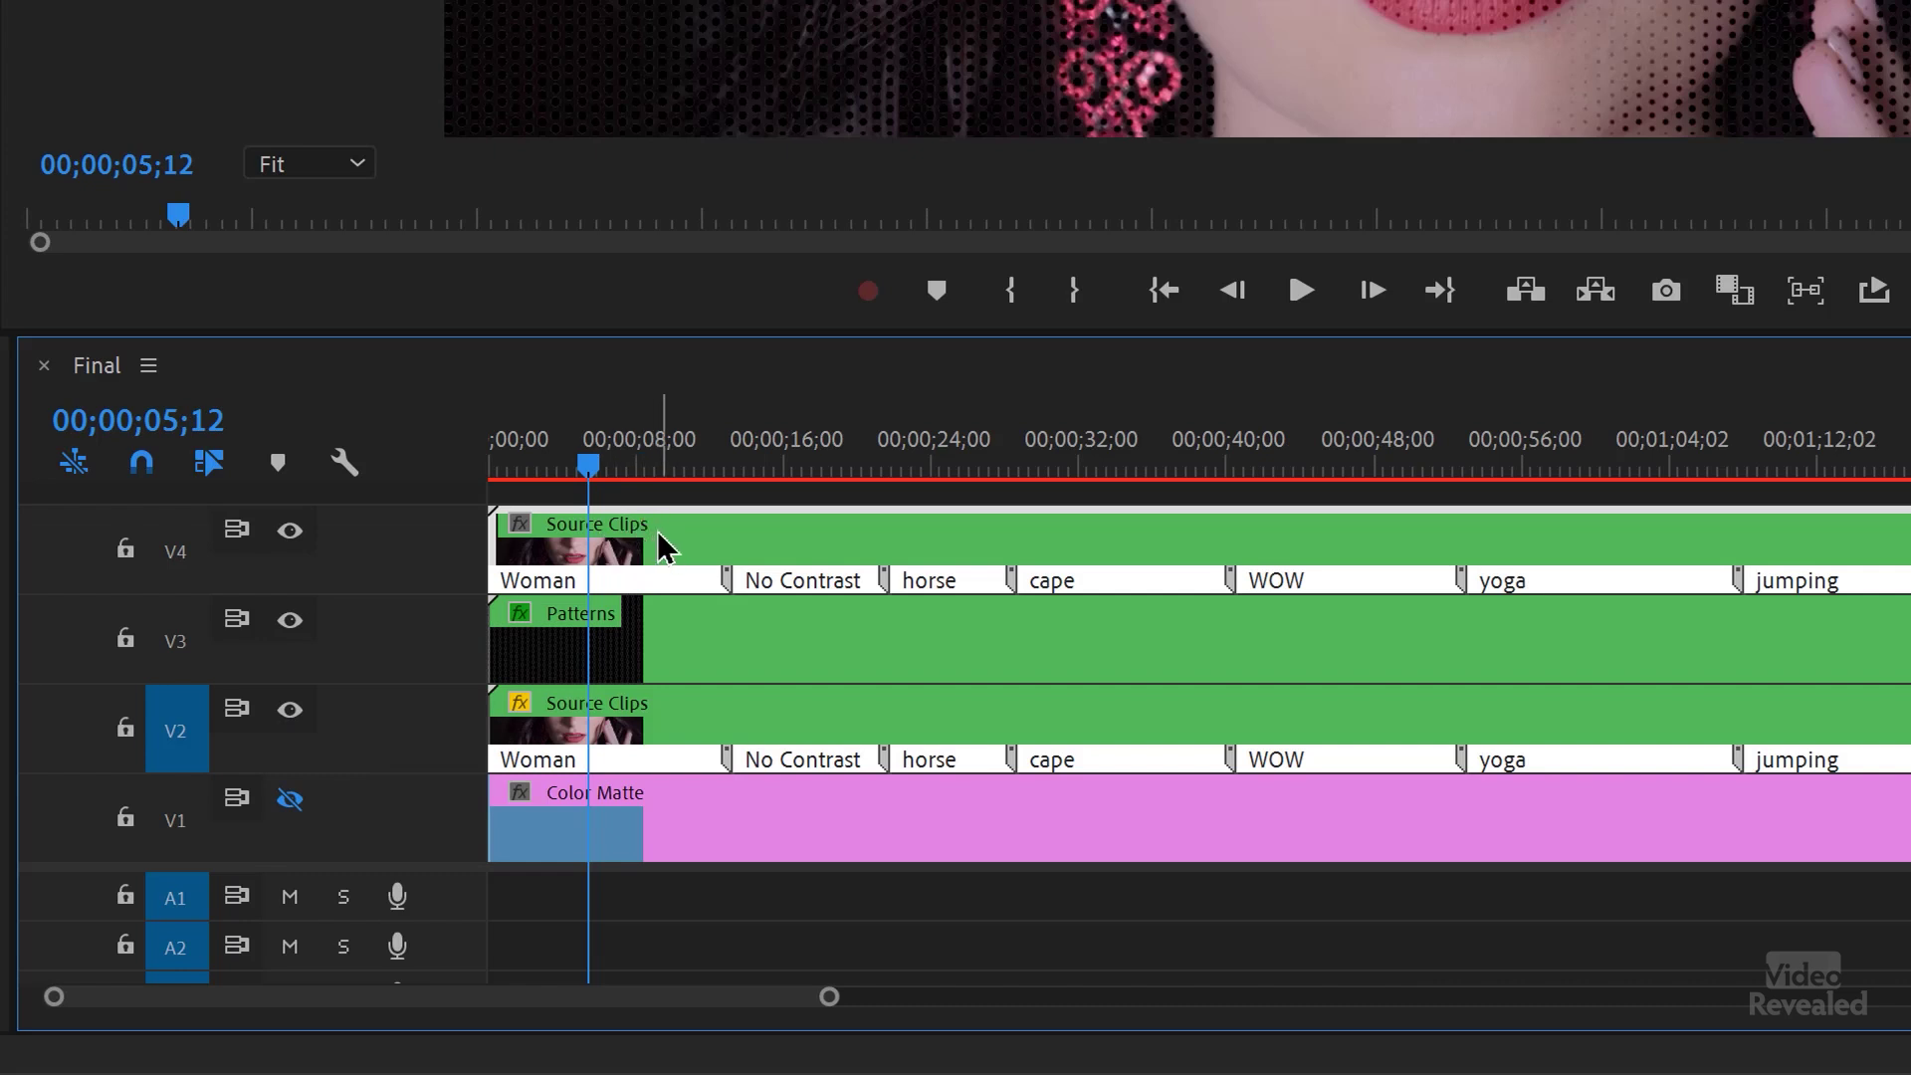
Select the Source Clips and Patterns clips and inspect the Patterns nest's layers.
click(624, 716)
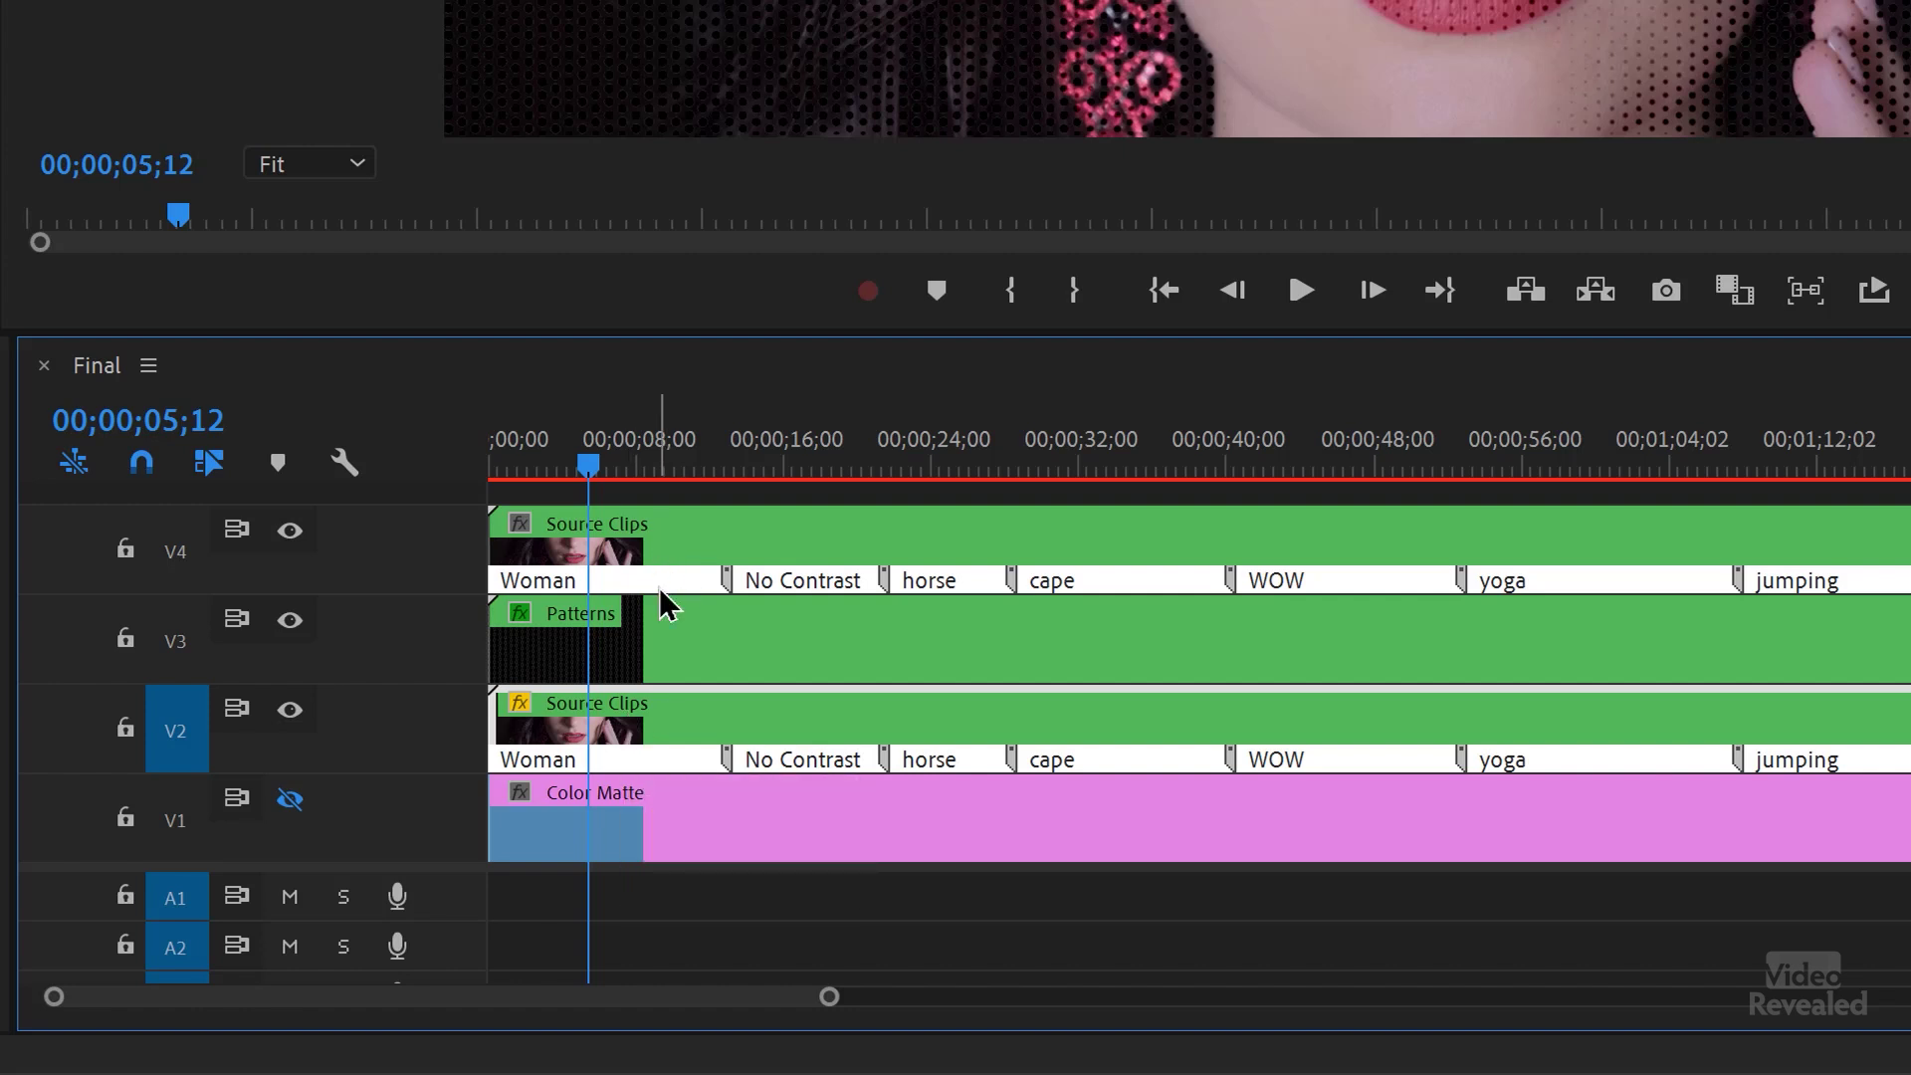
click(667, 637)
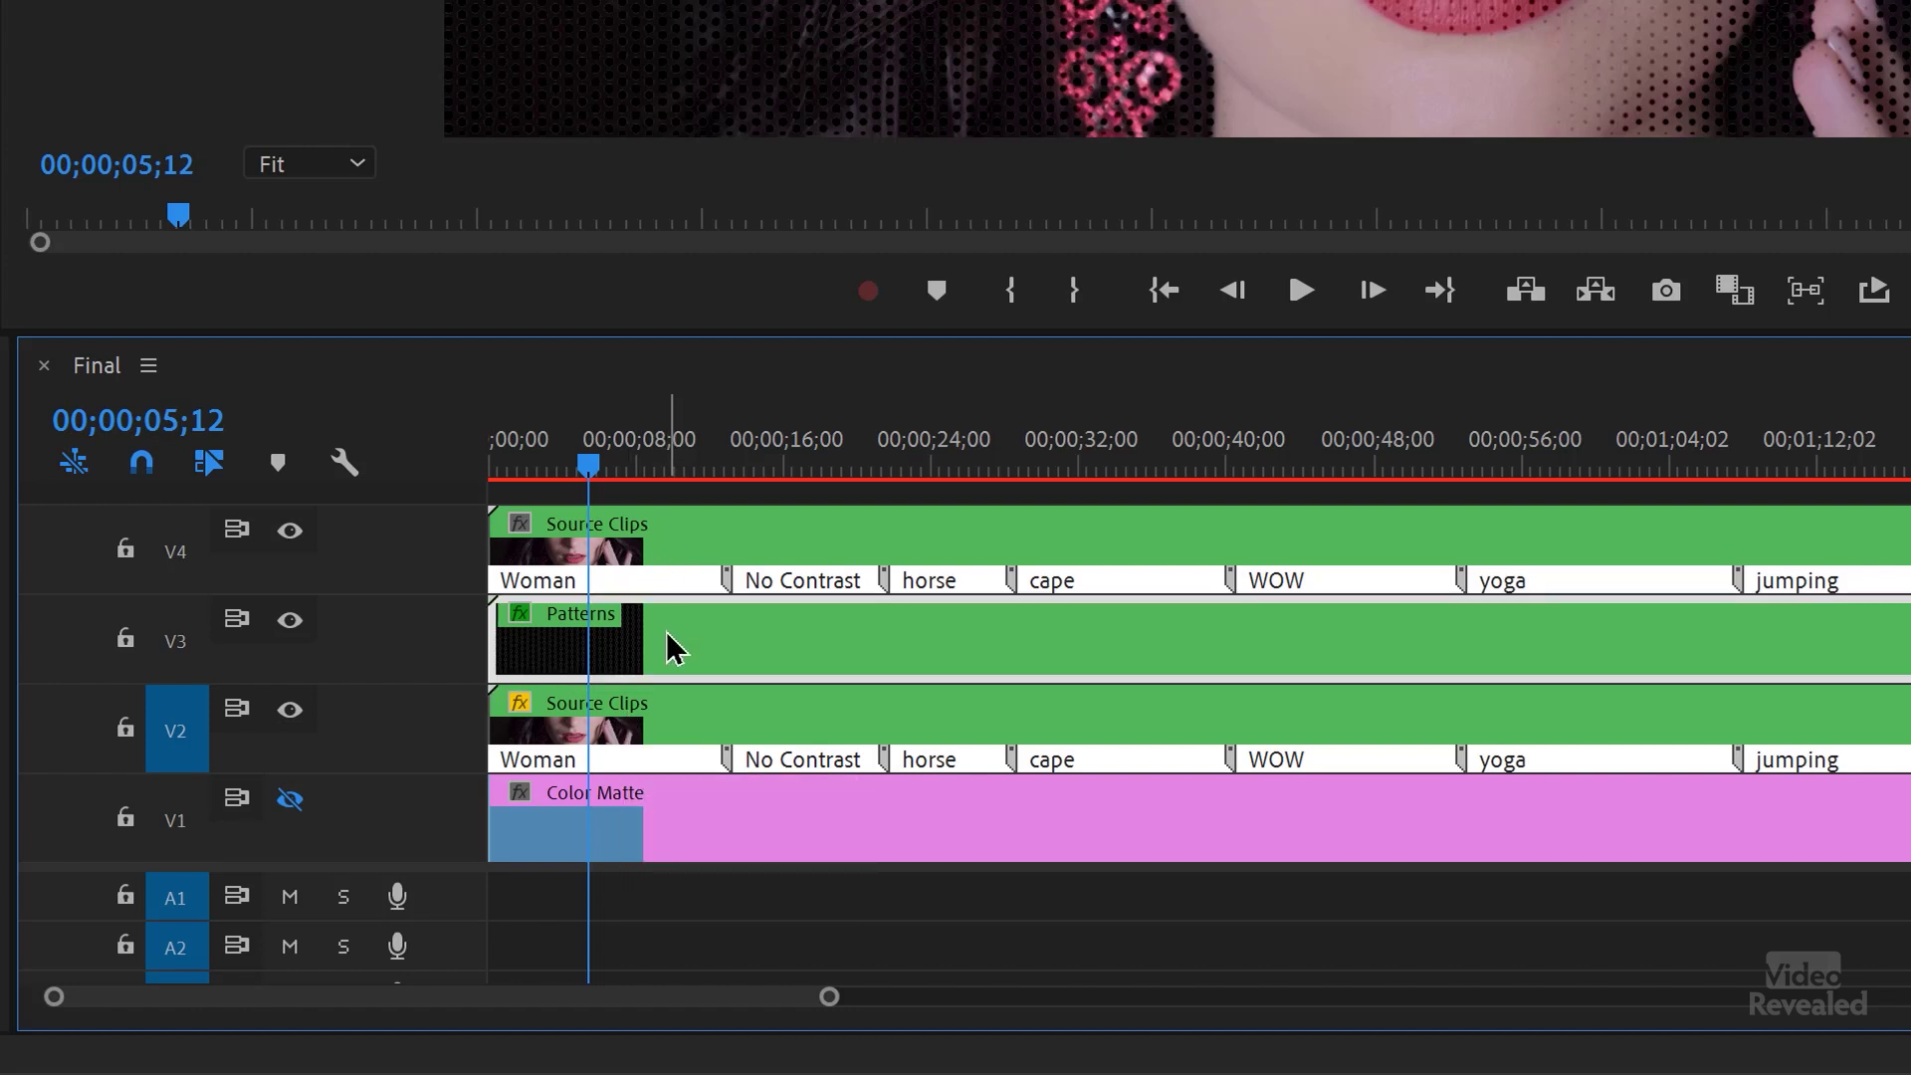
double_click(666, 637)
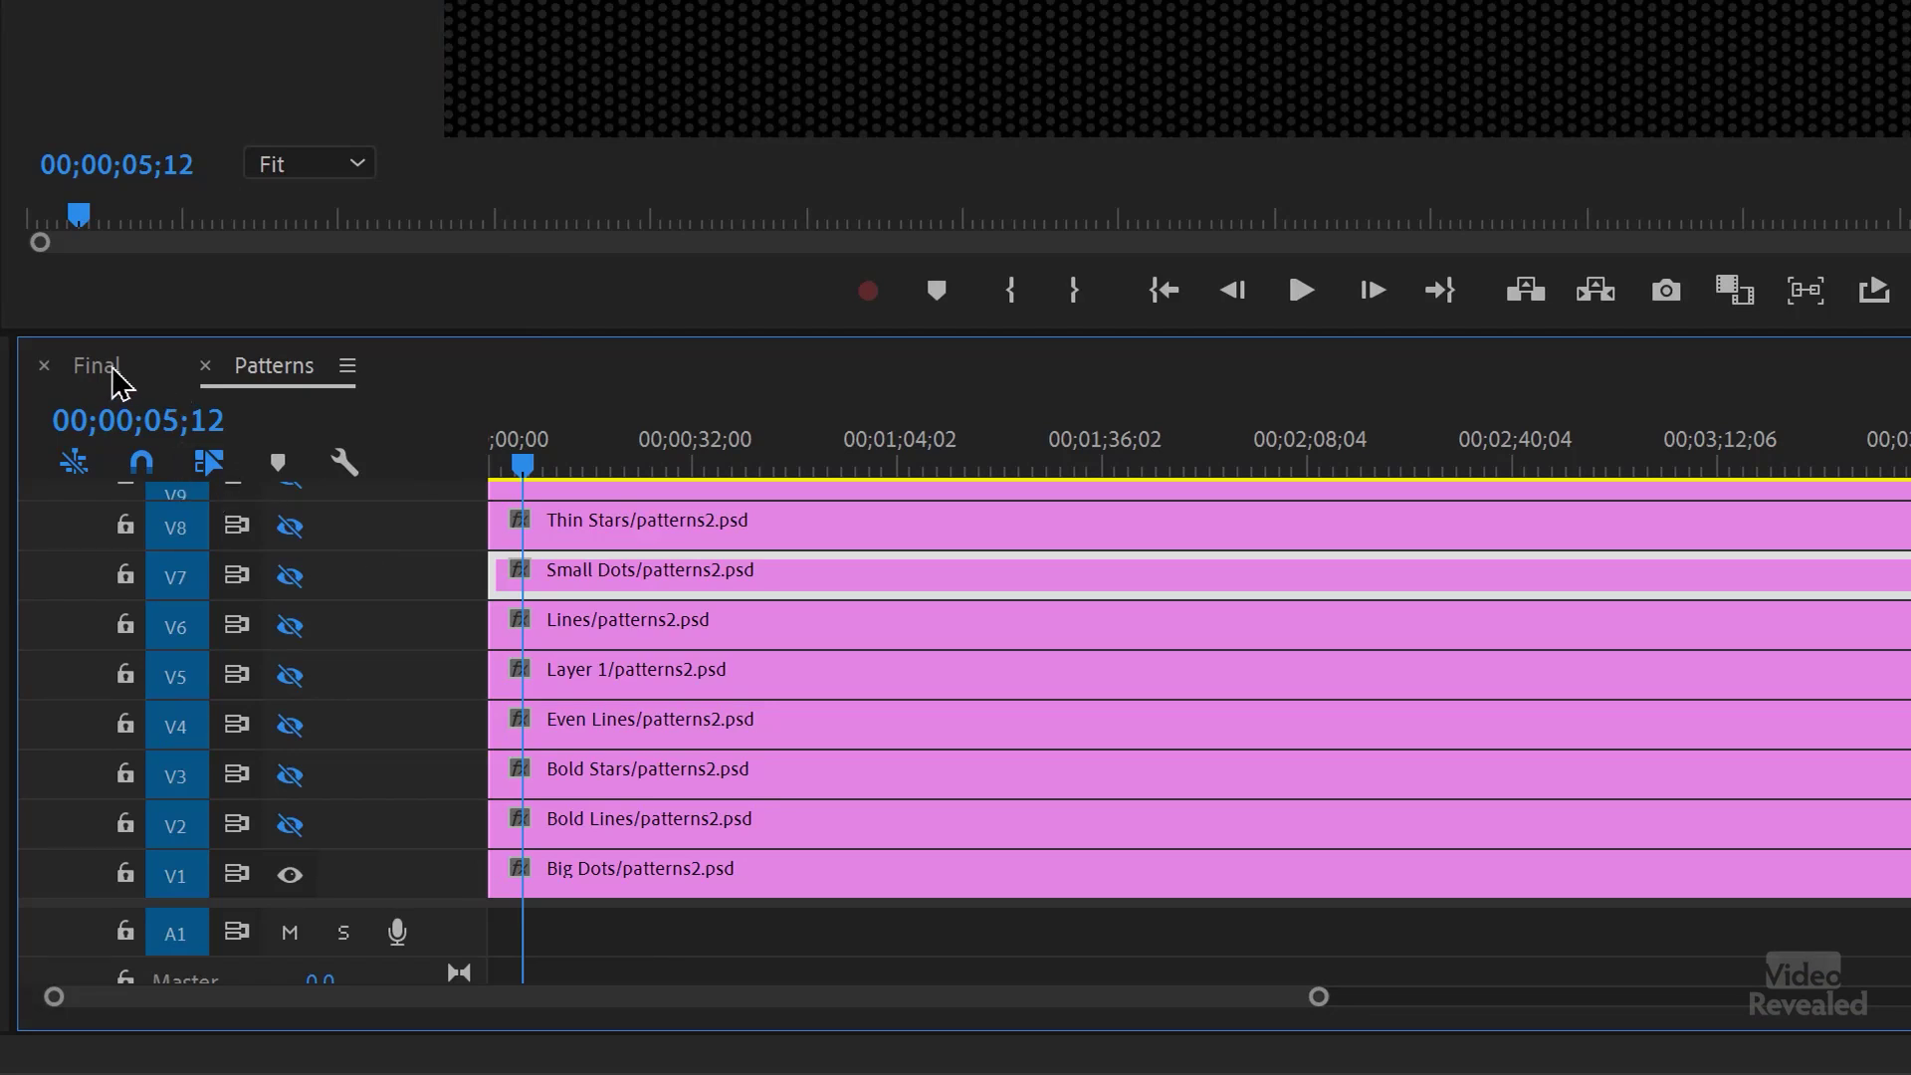
click(112, 374)
Check the V2, V1 Color Matte and Patterns clips' effects: Linear Light, Track Matte Video 4, Matte Luma.
click(649, 732)
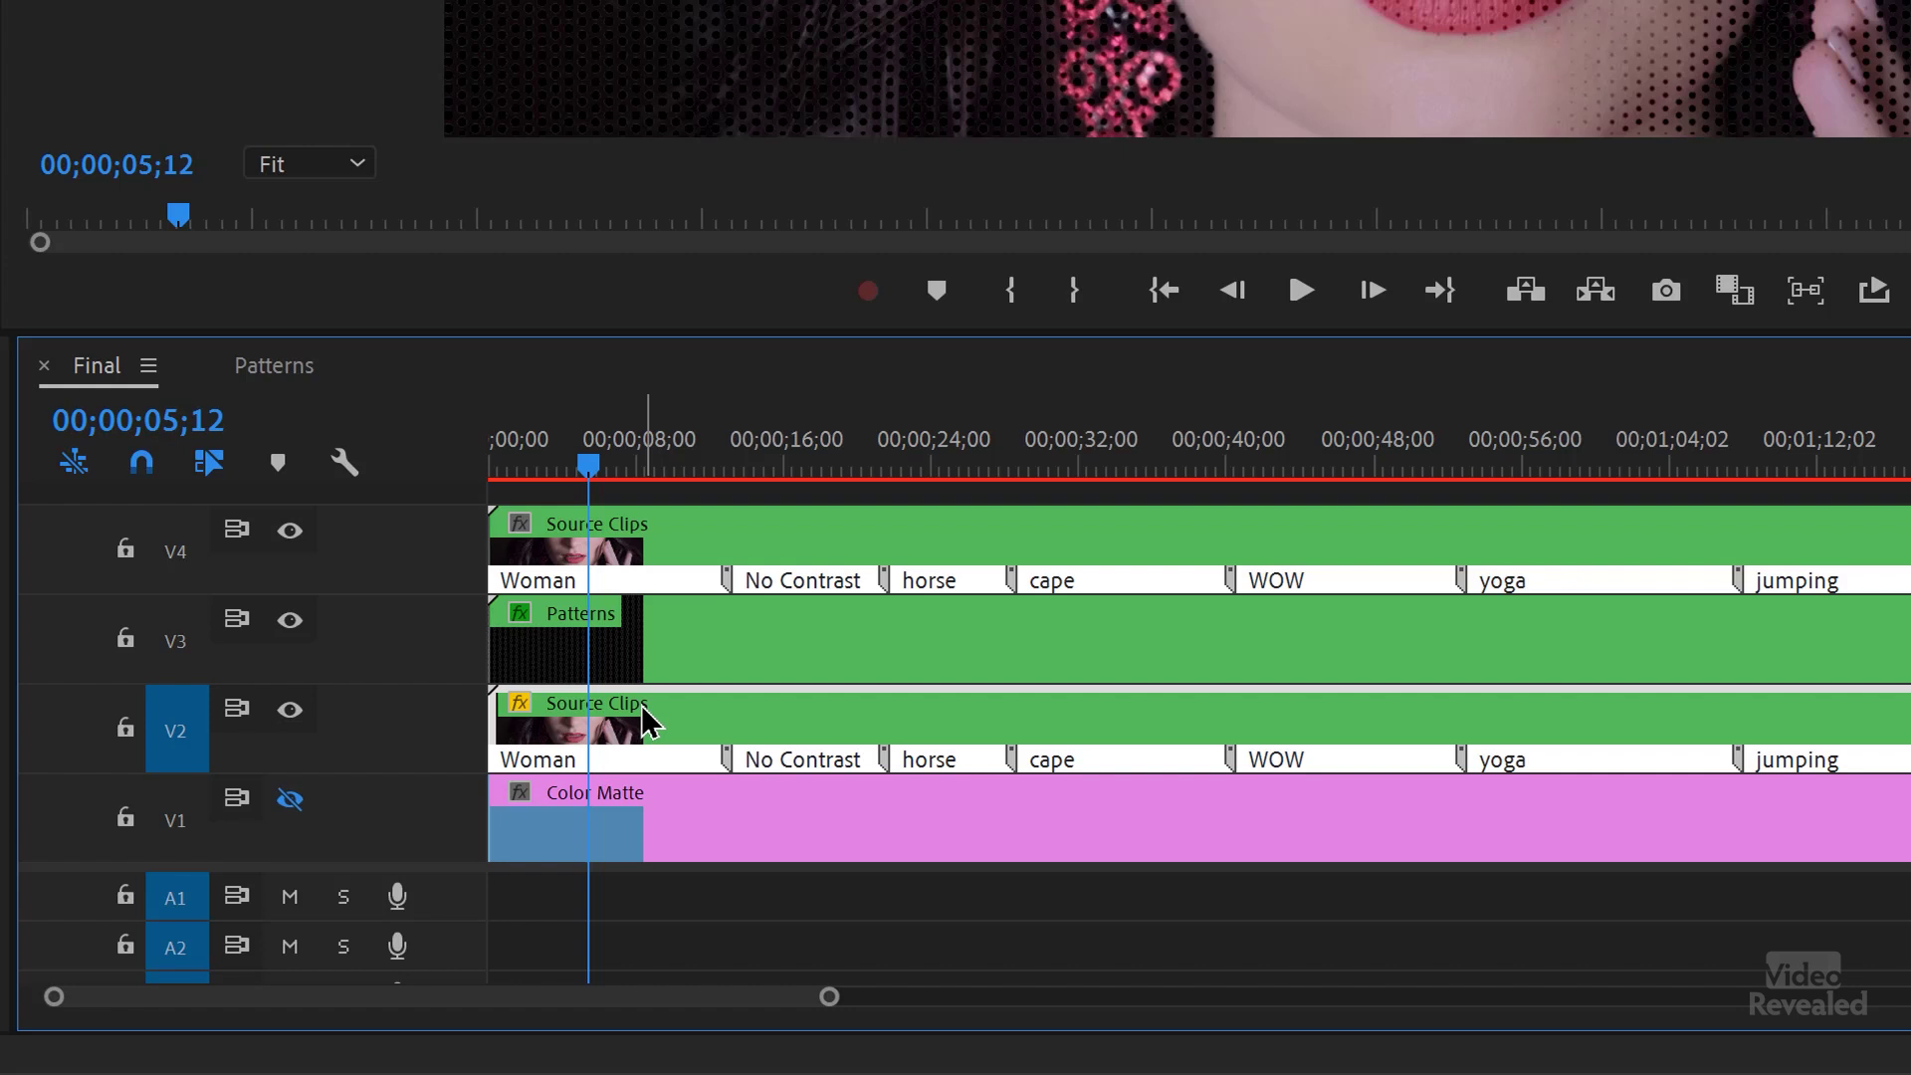
click(652, 852)
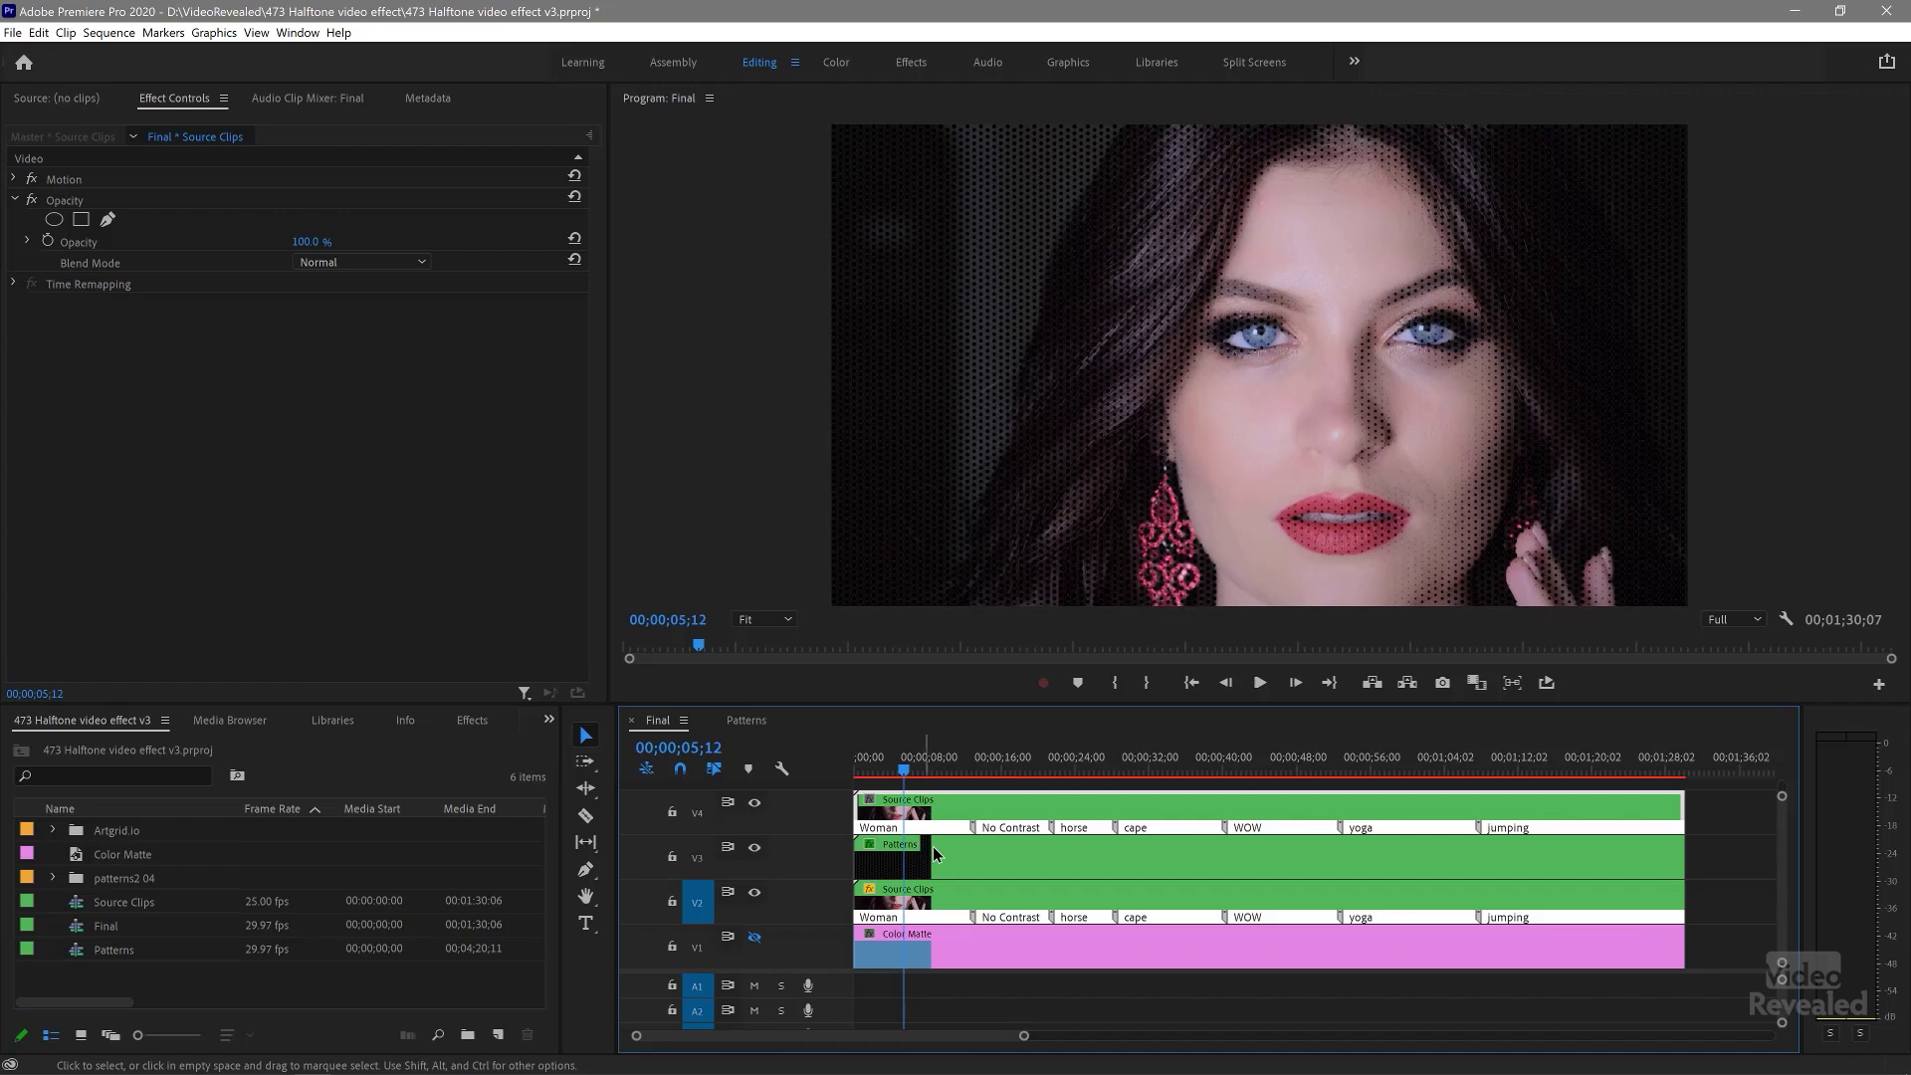
click(934, 848)
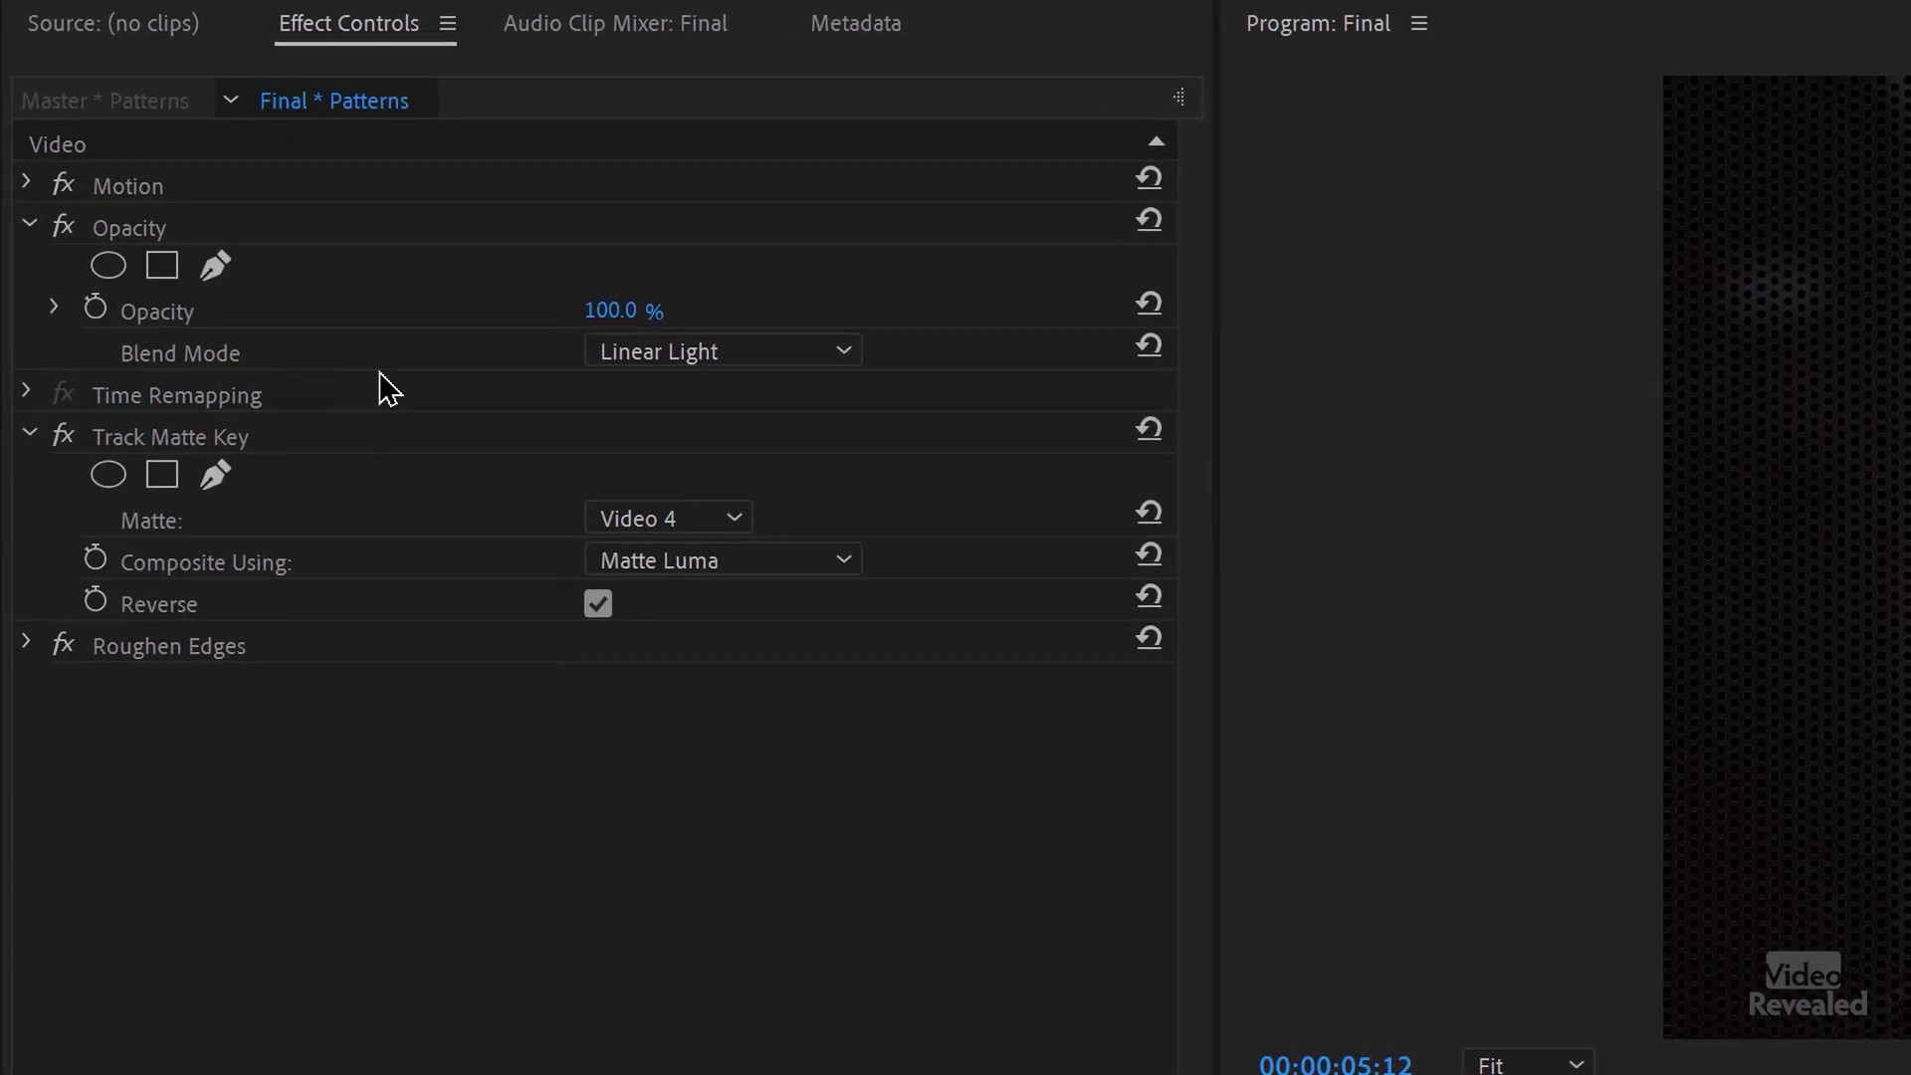
click(761, 359)
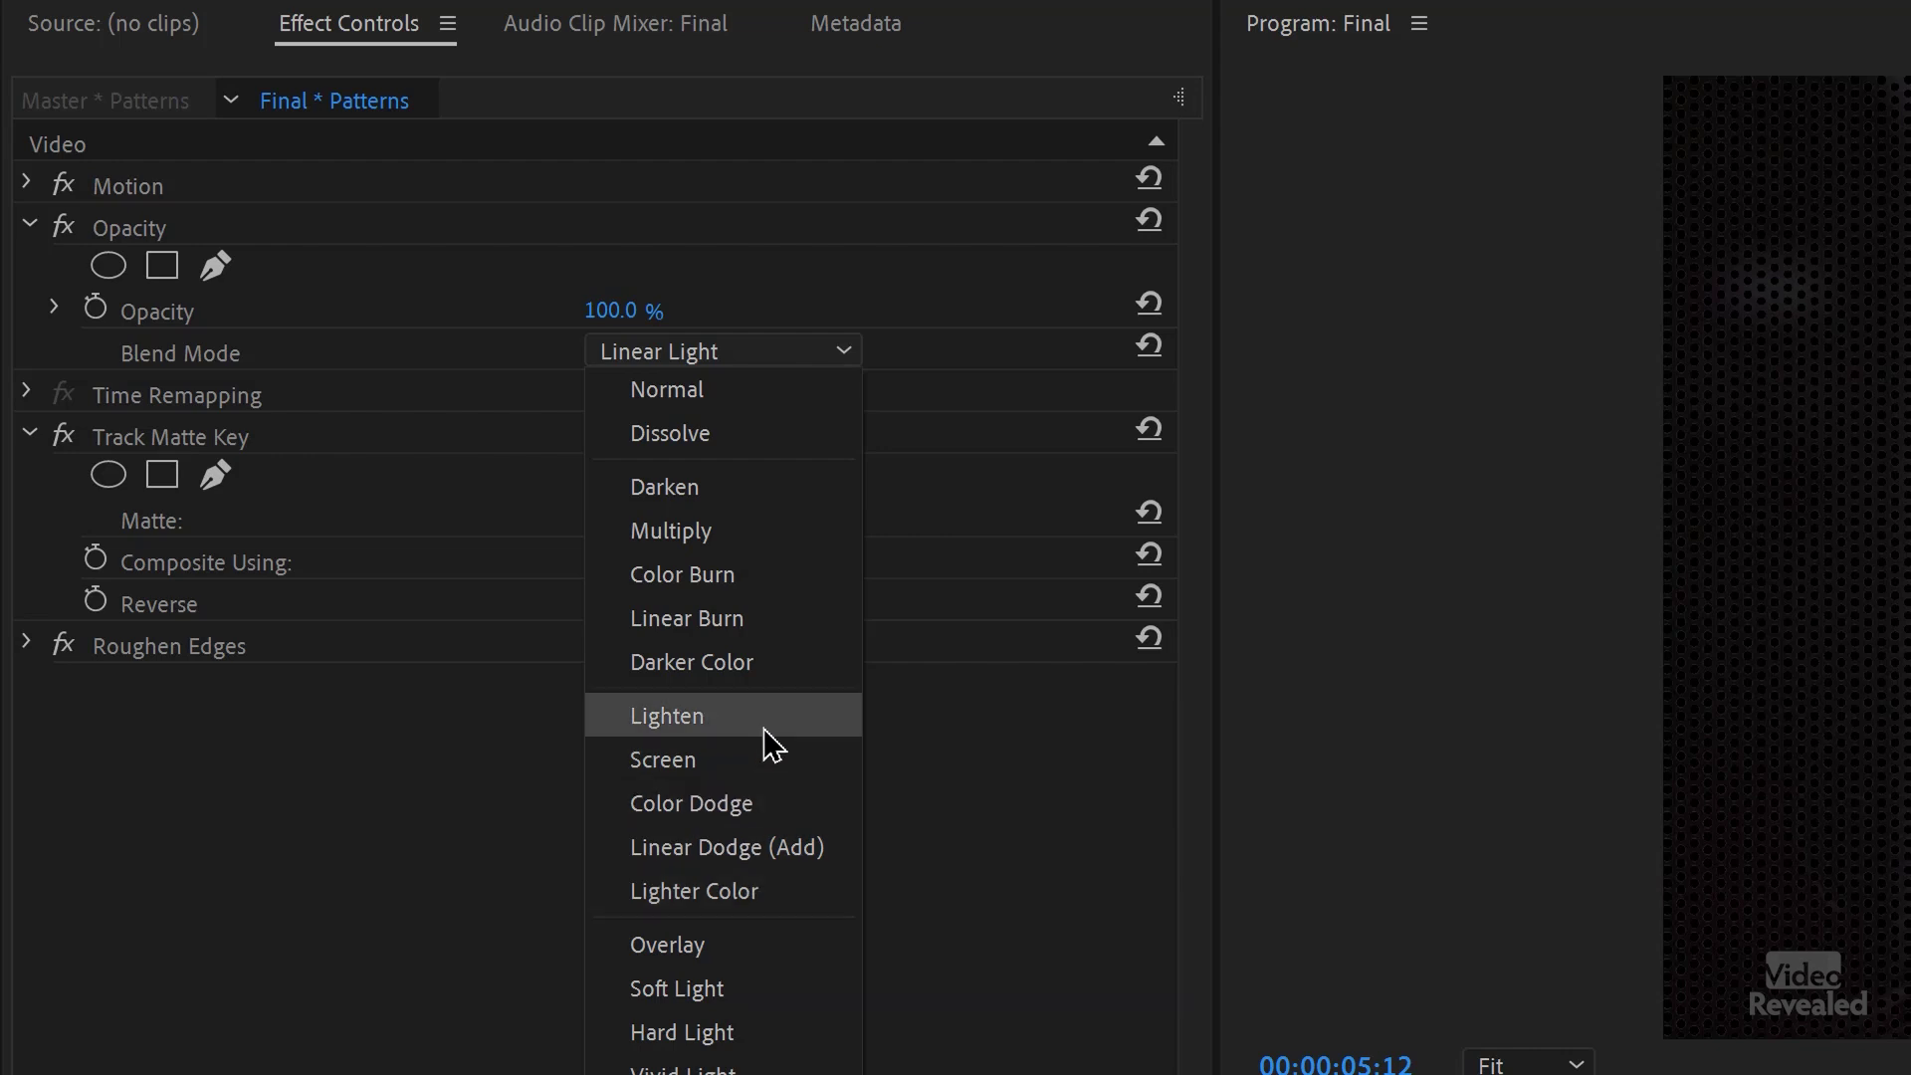
click(960, 993)
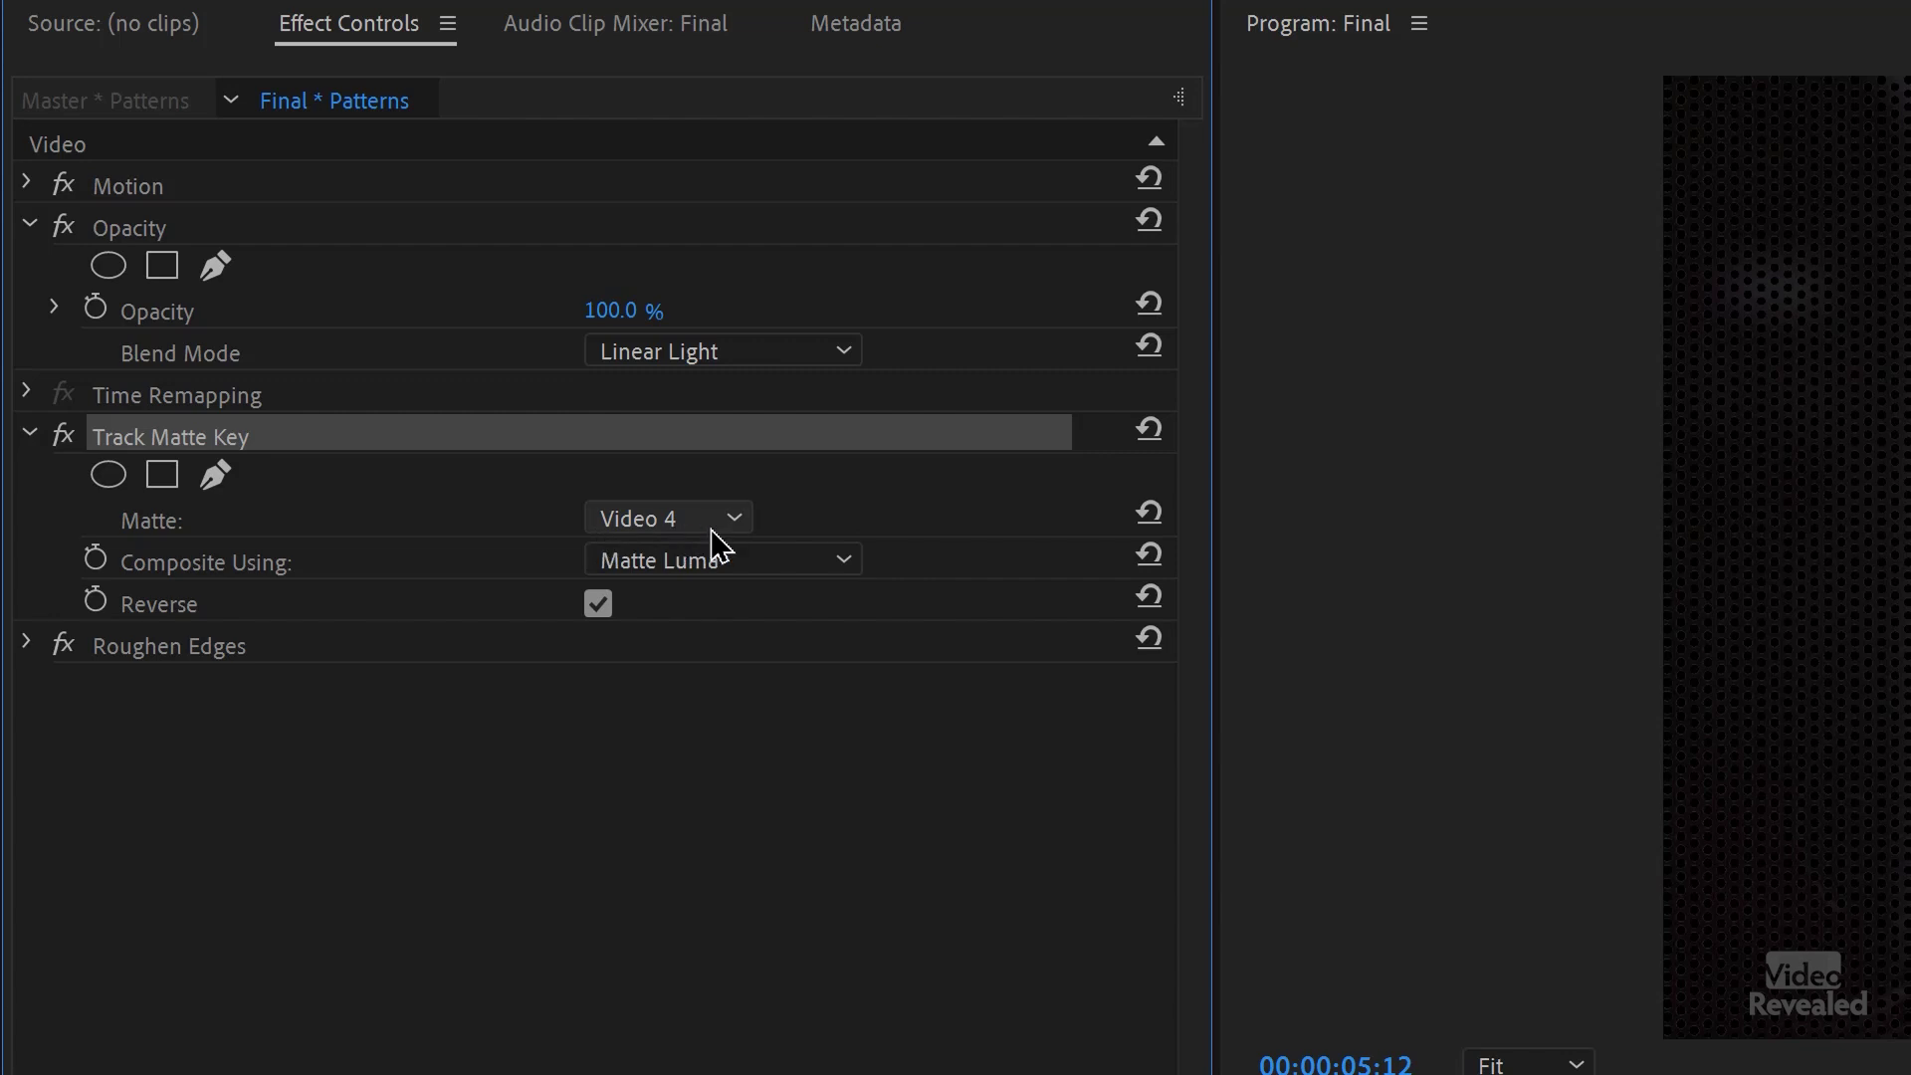
click(1910, 1074)
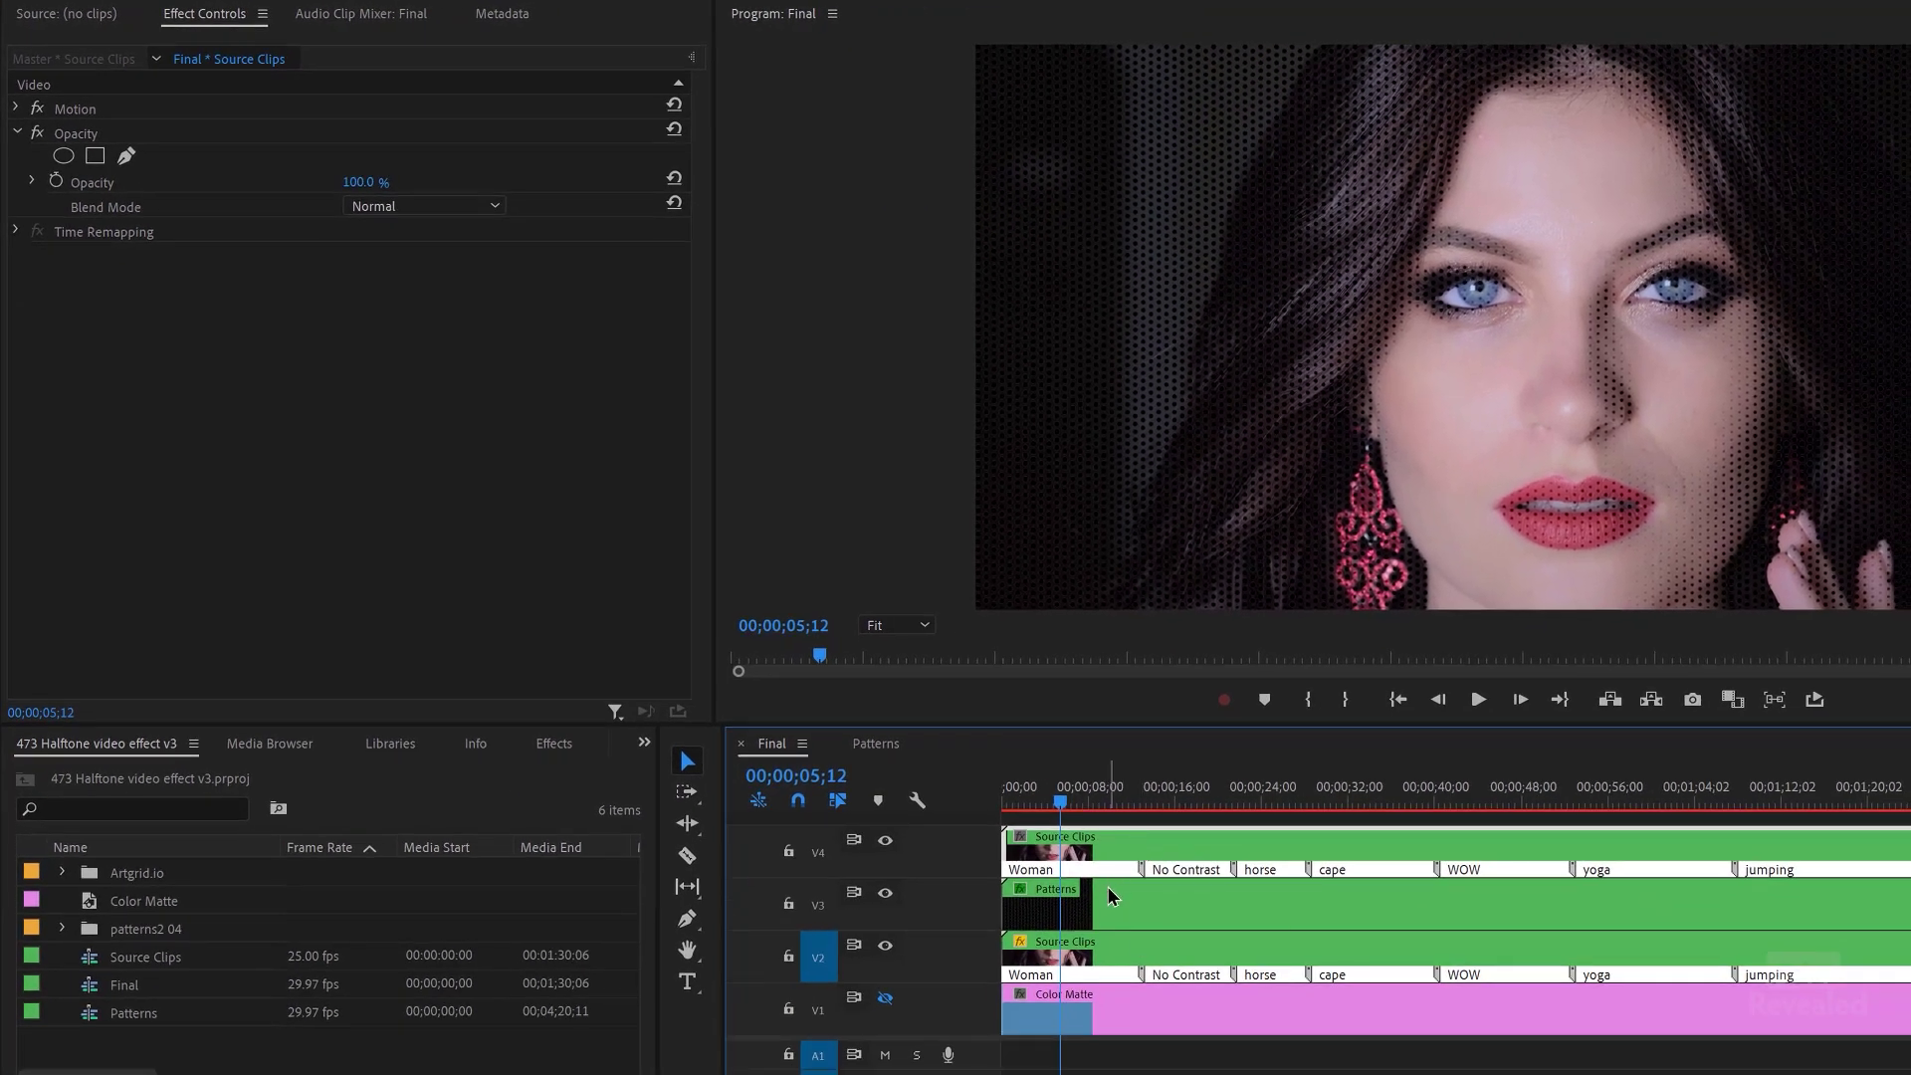
click(1113, 896)
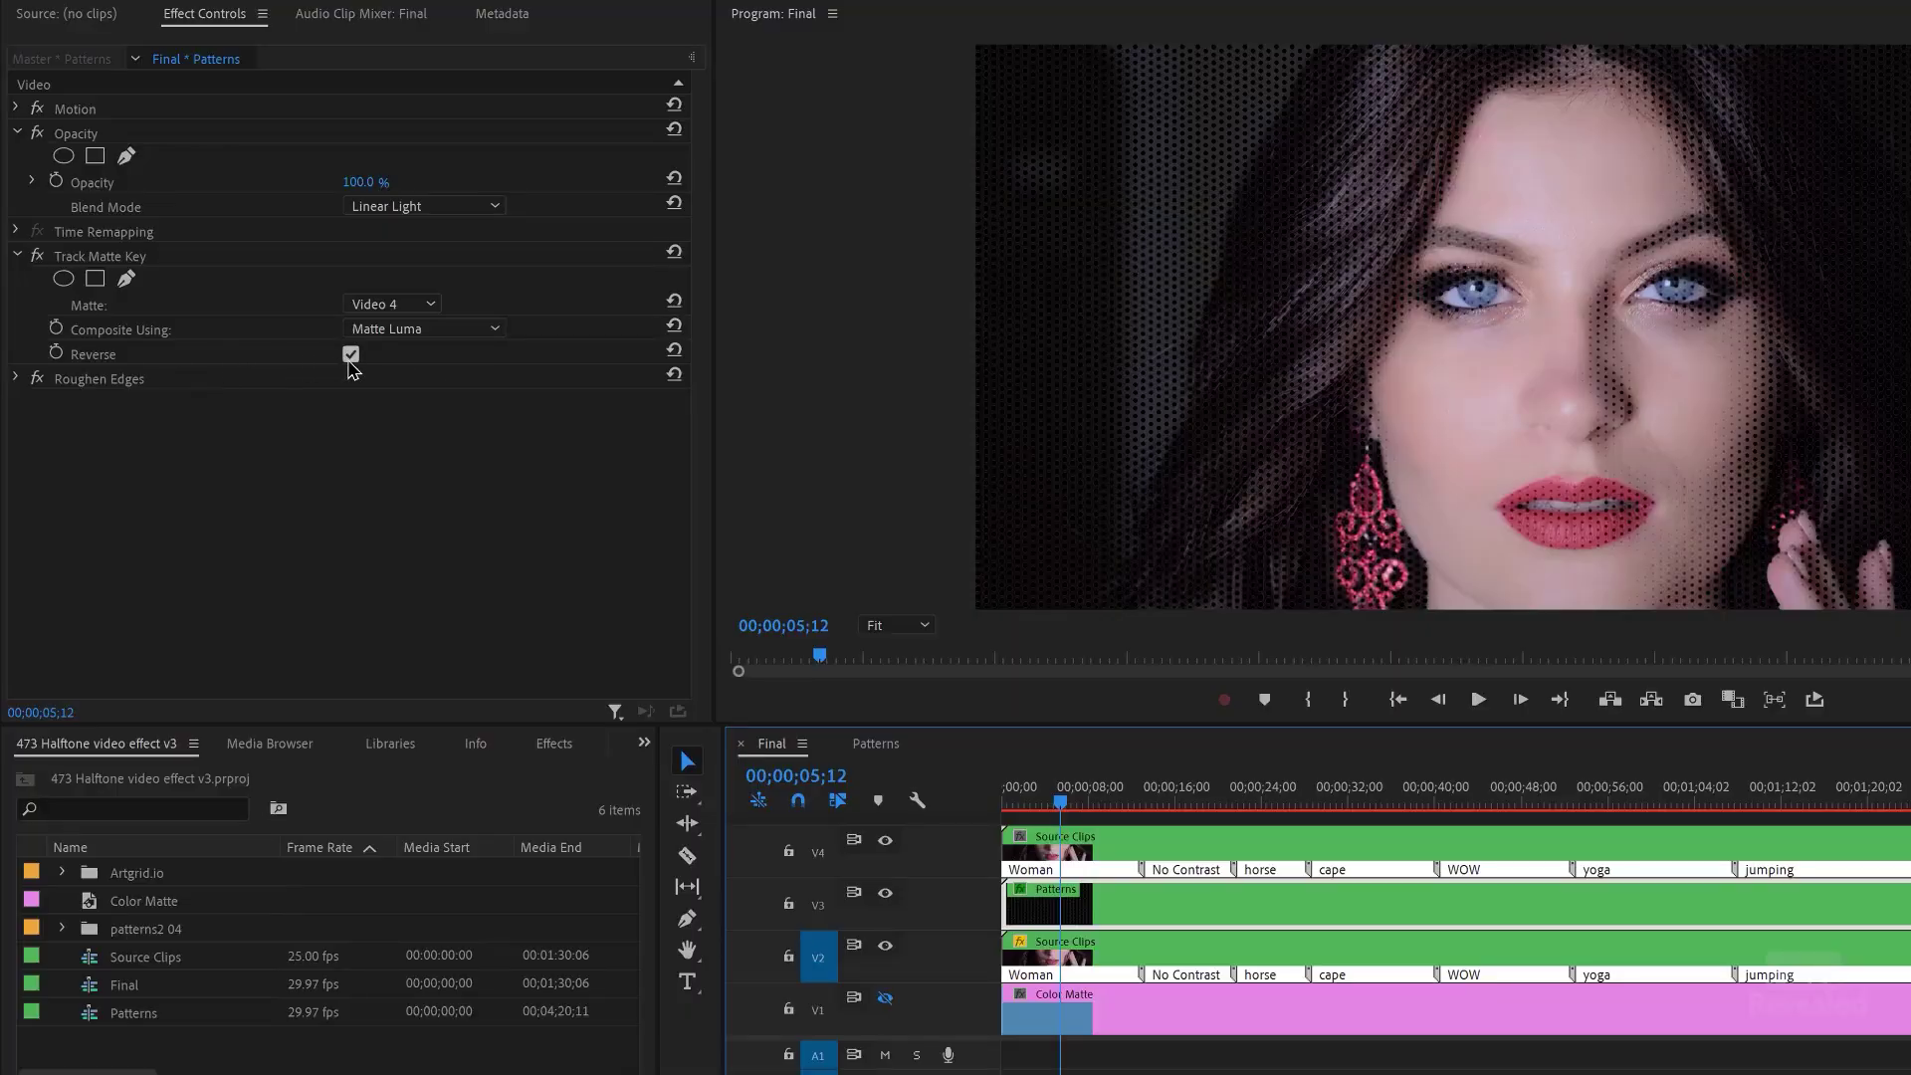
click(350, 356)
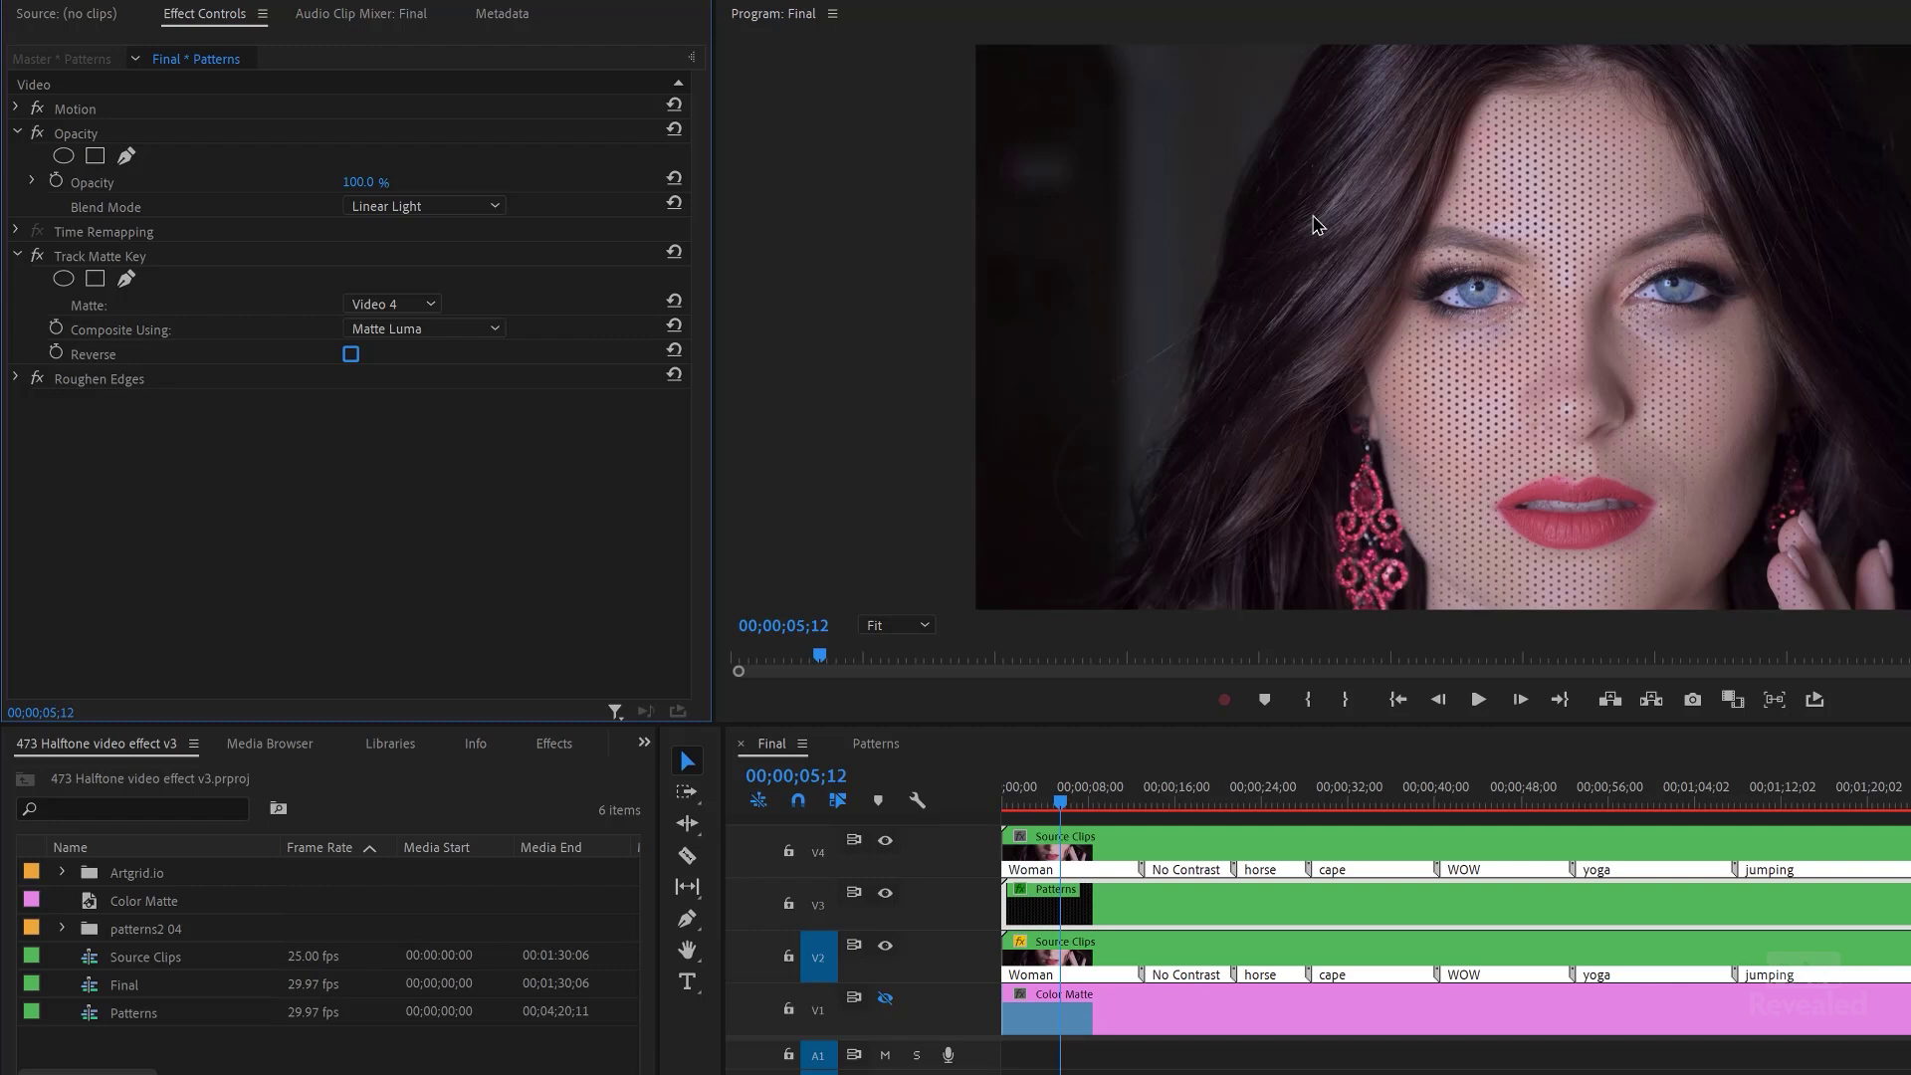
click(351, 356)
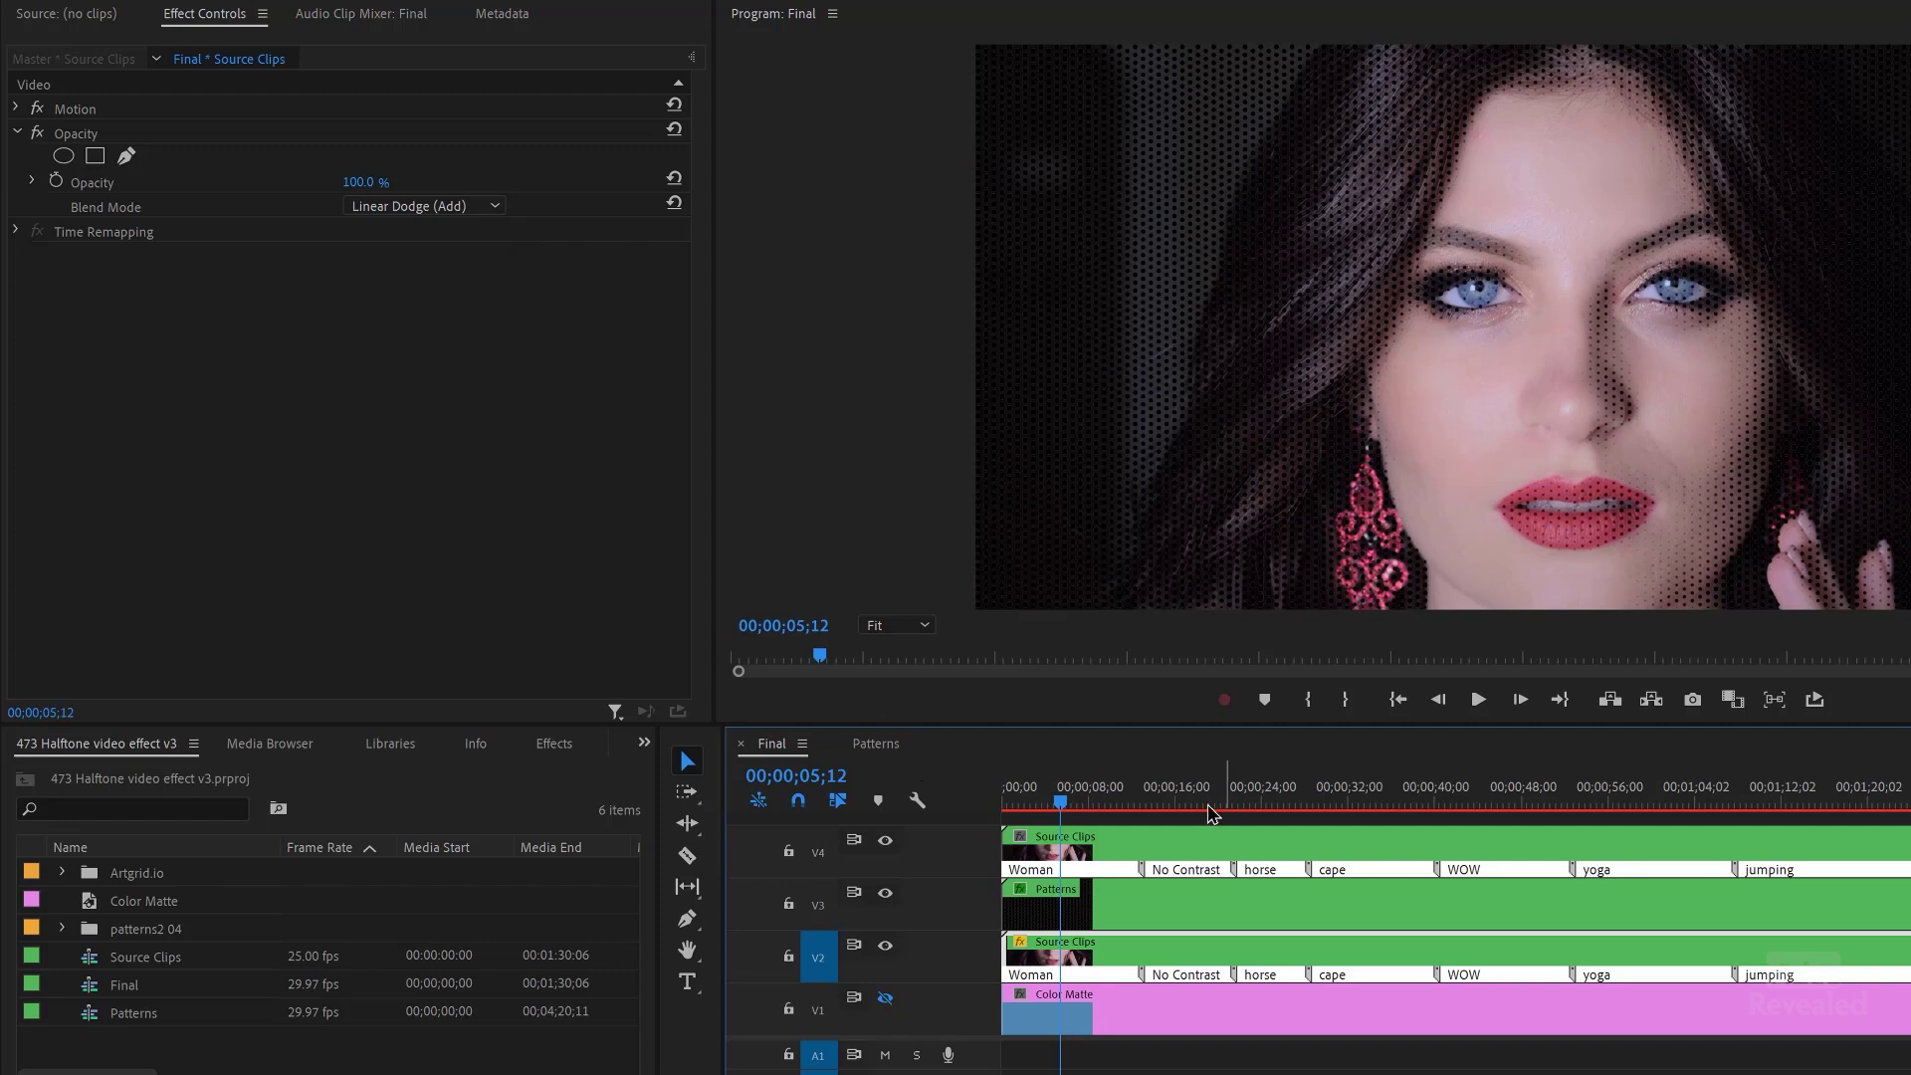
At the horse shot, lower the top V4 Source Clips layer's Opacity to 55%.
drag(1196, 808, 1279, 814)
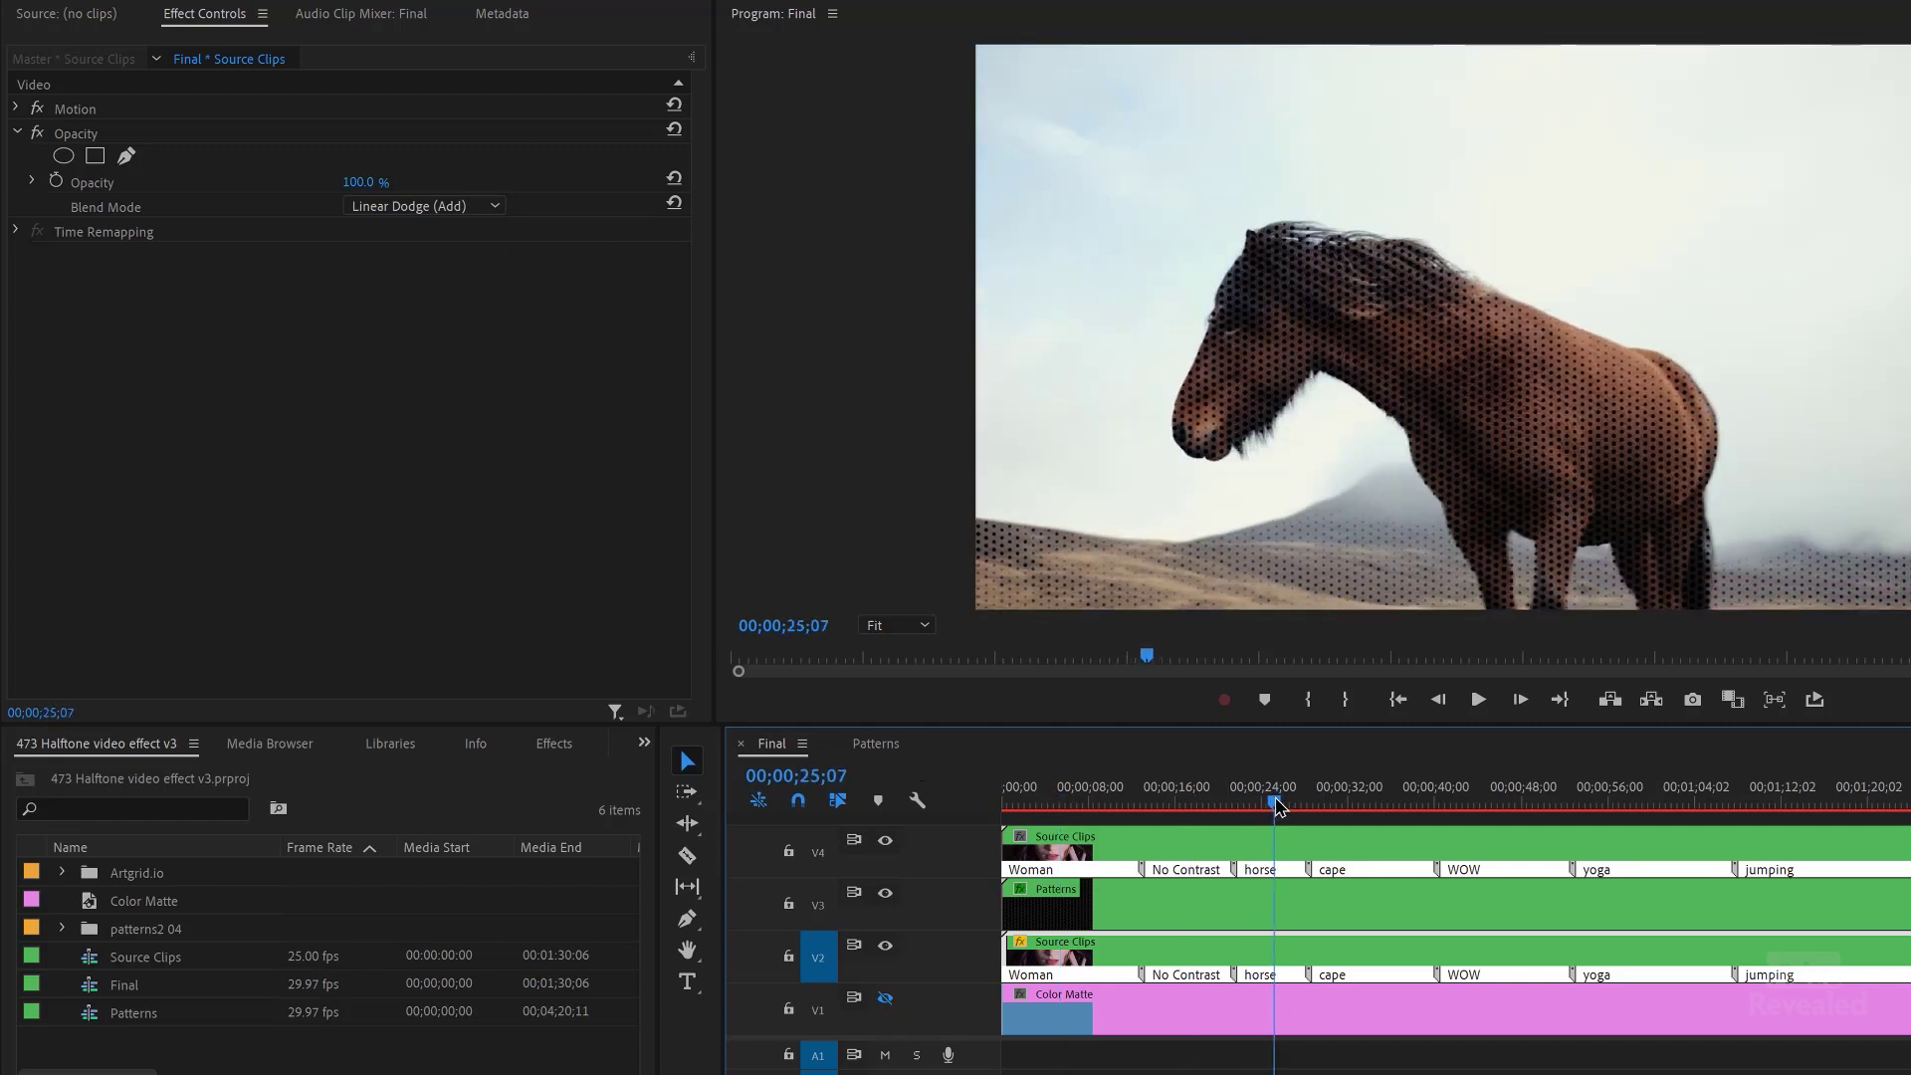
click(1274, 848)
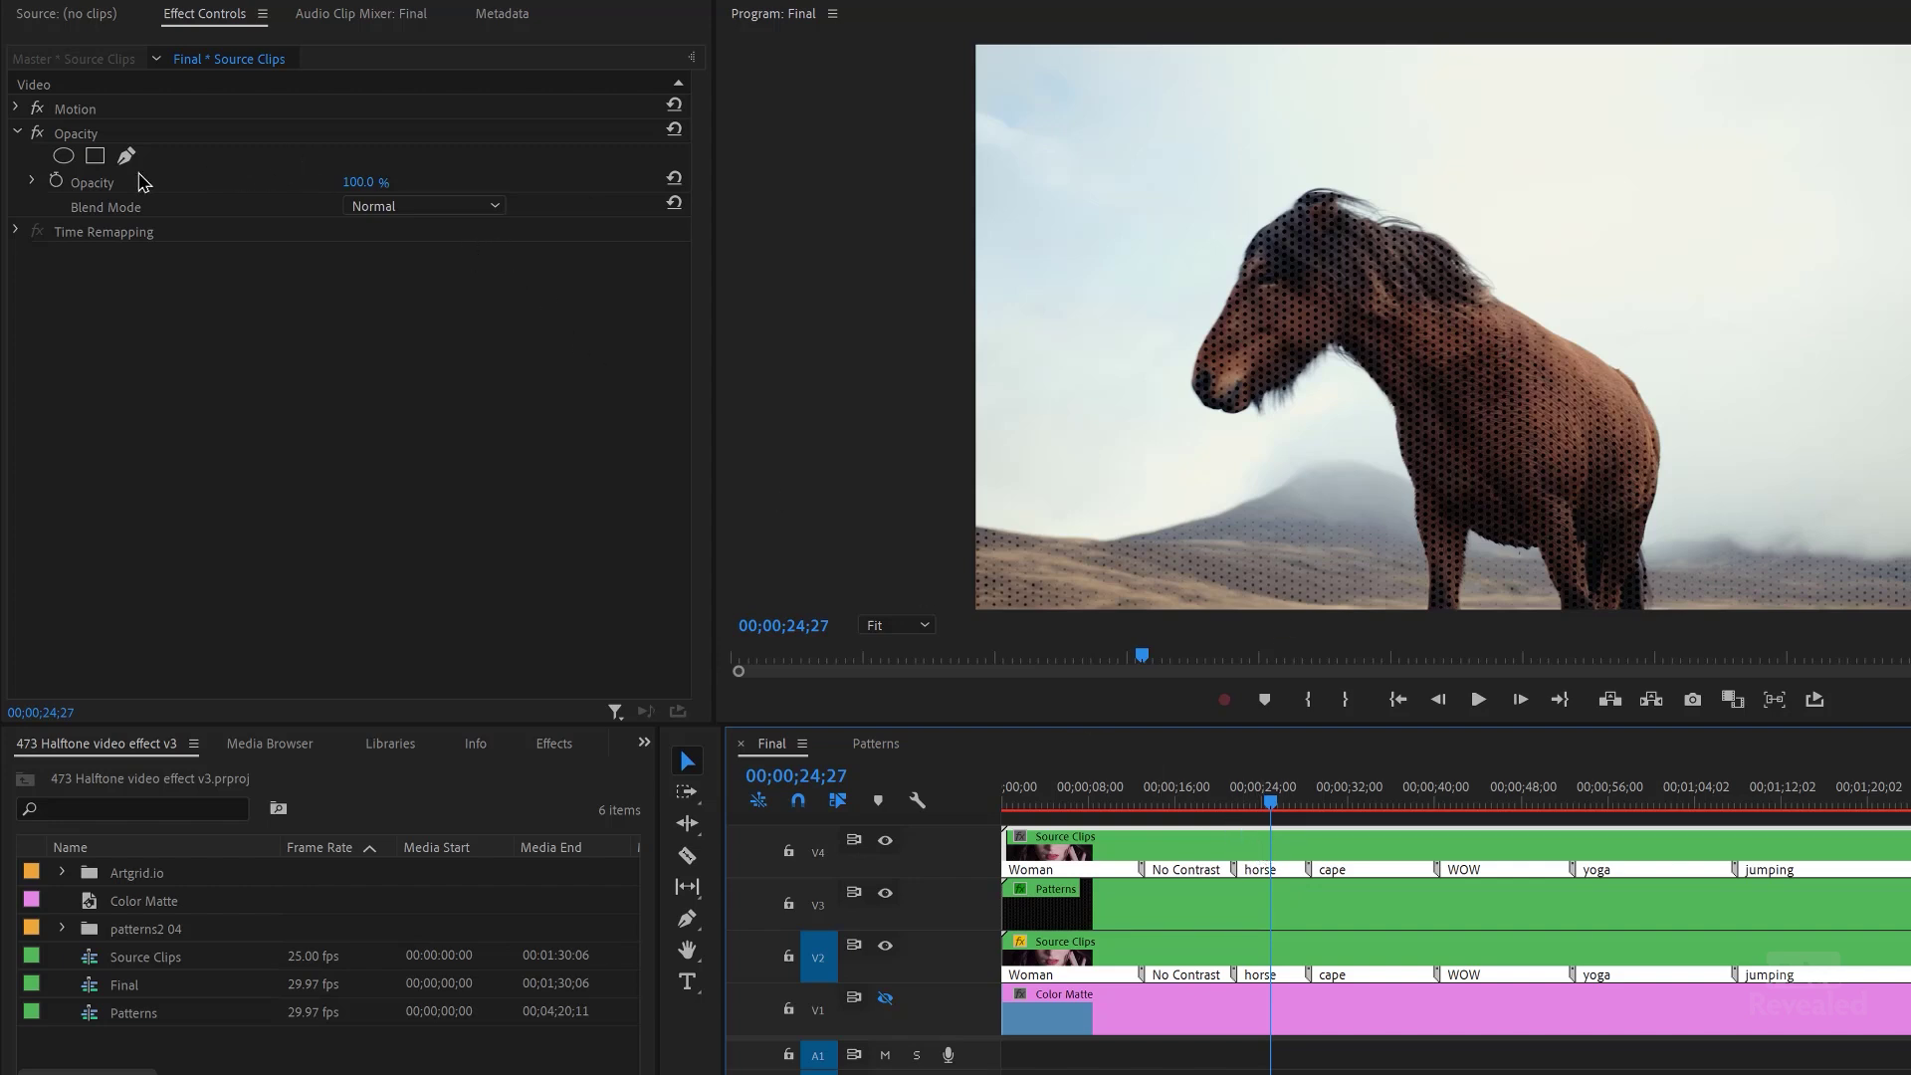
click(364, 183)
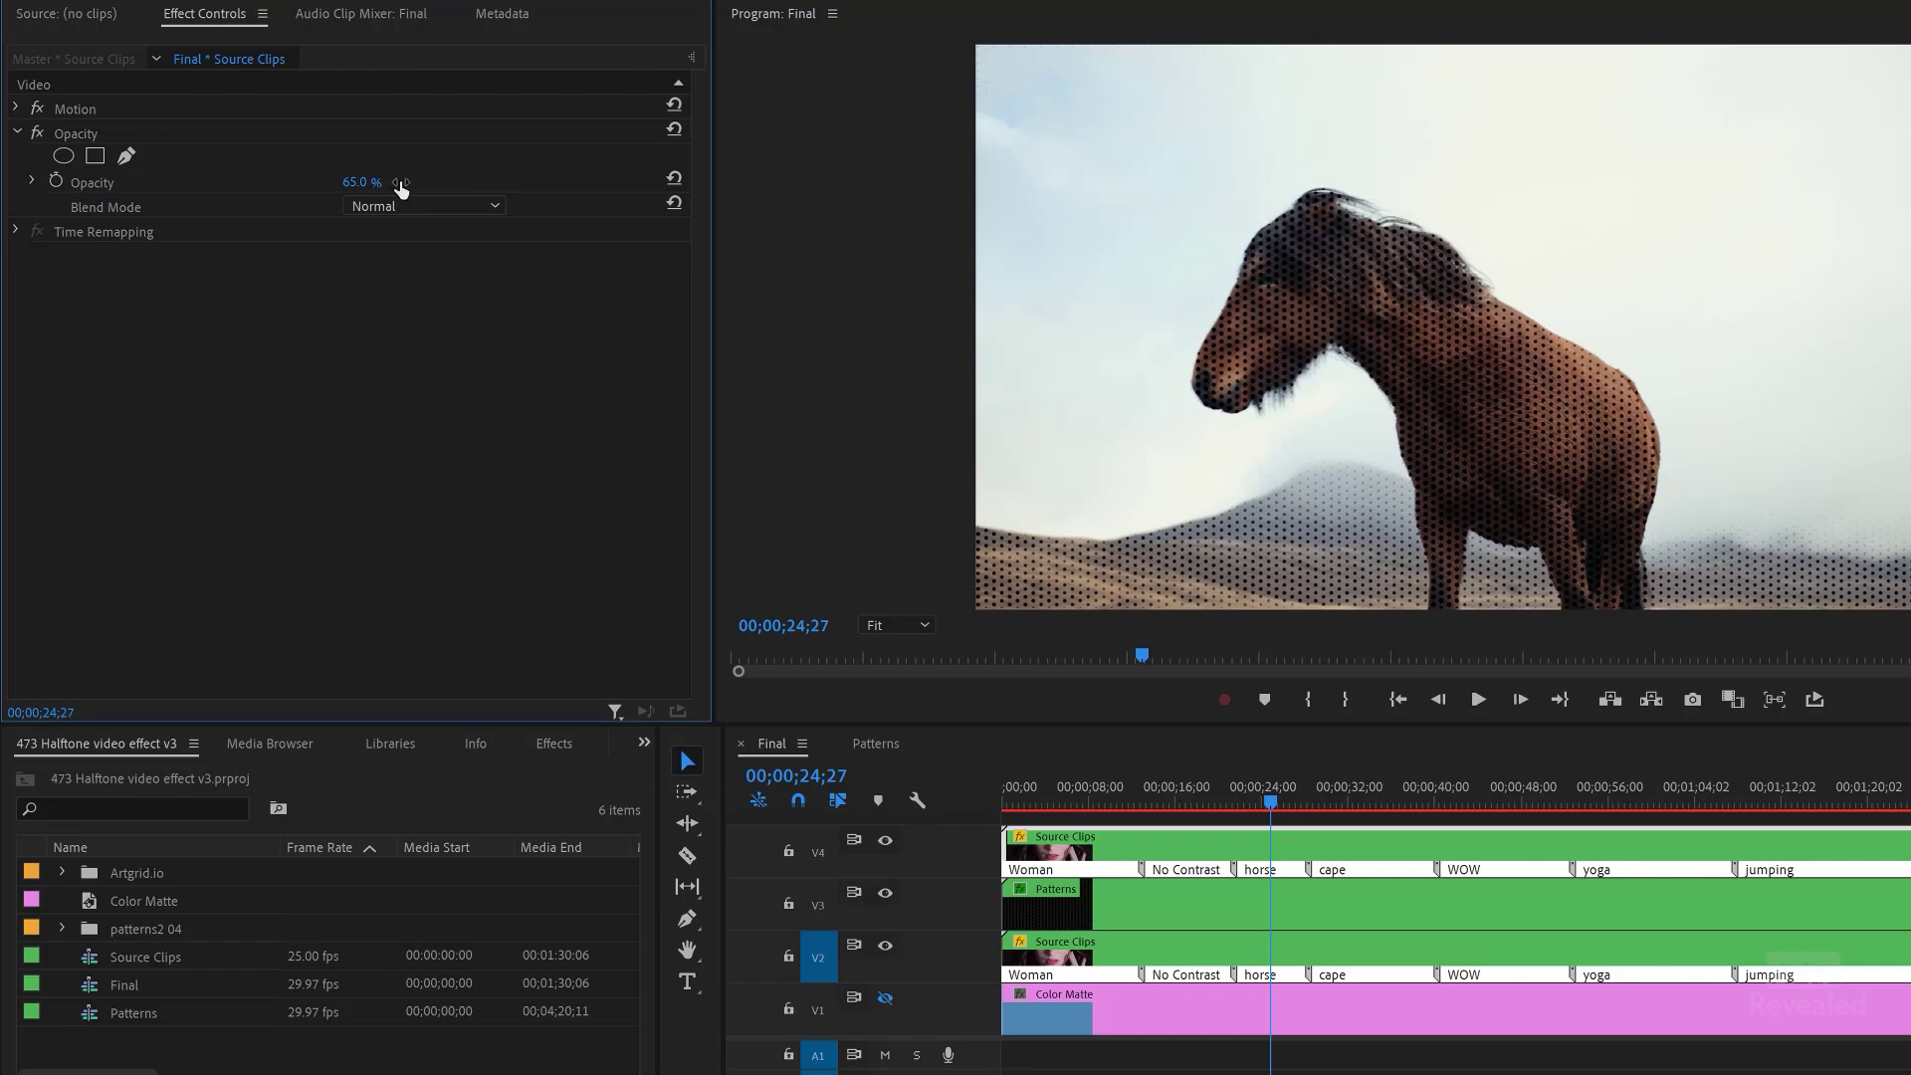
drag(361, 183, 350, 182)
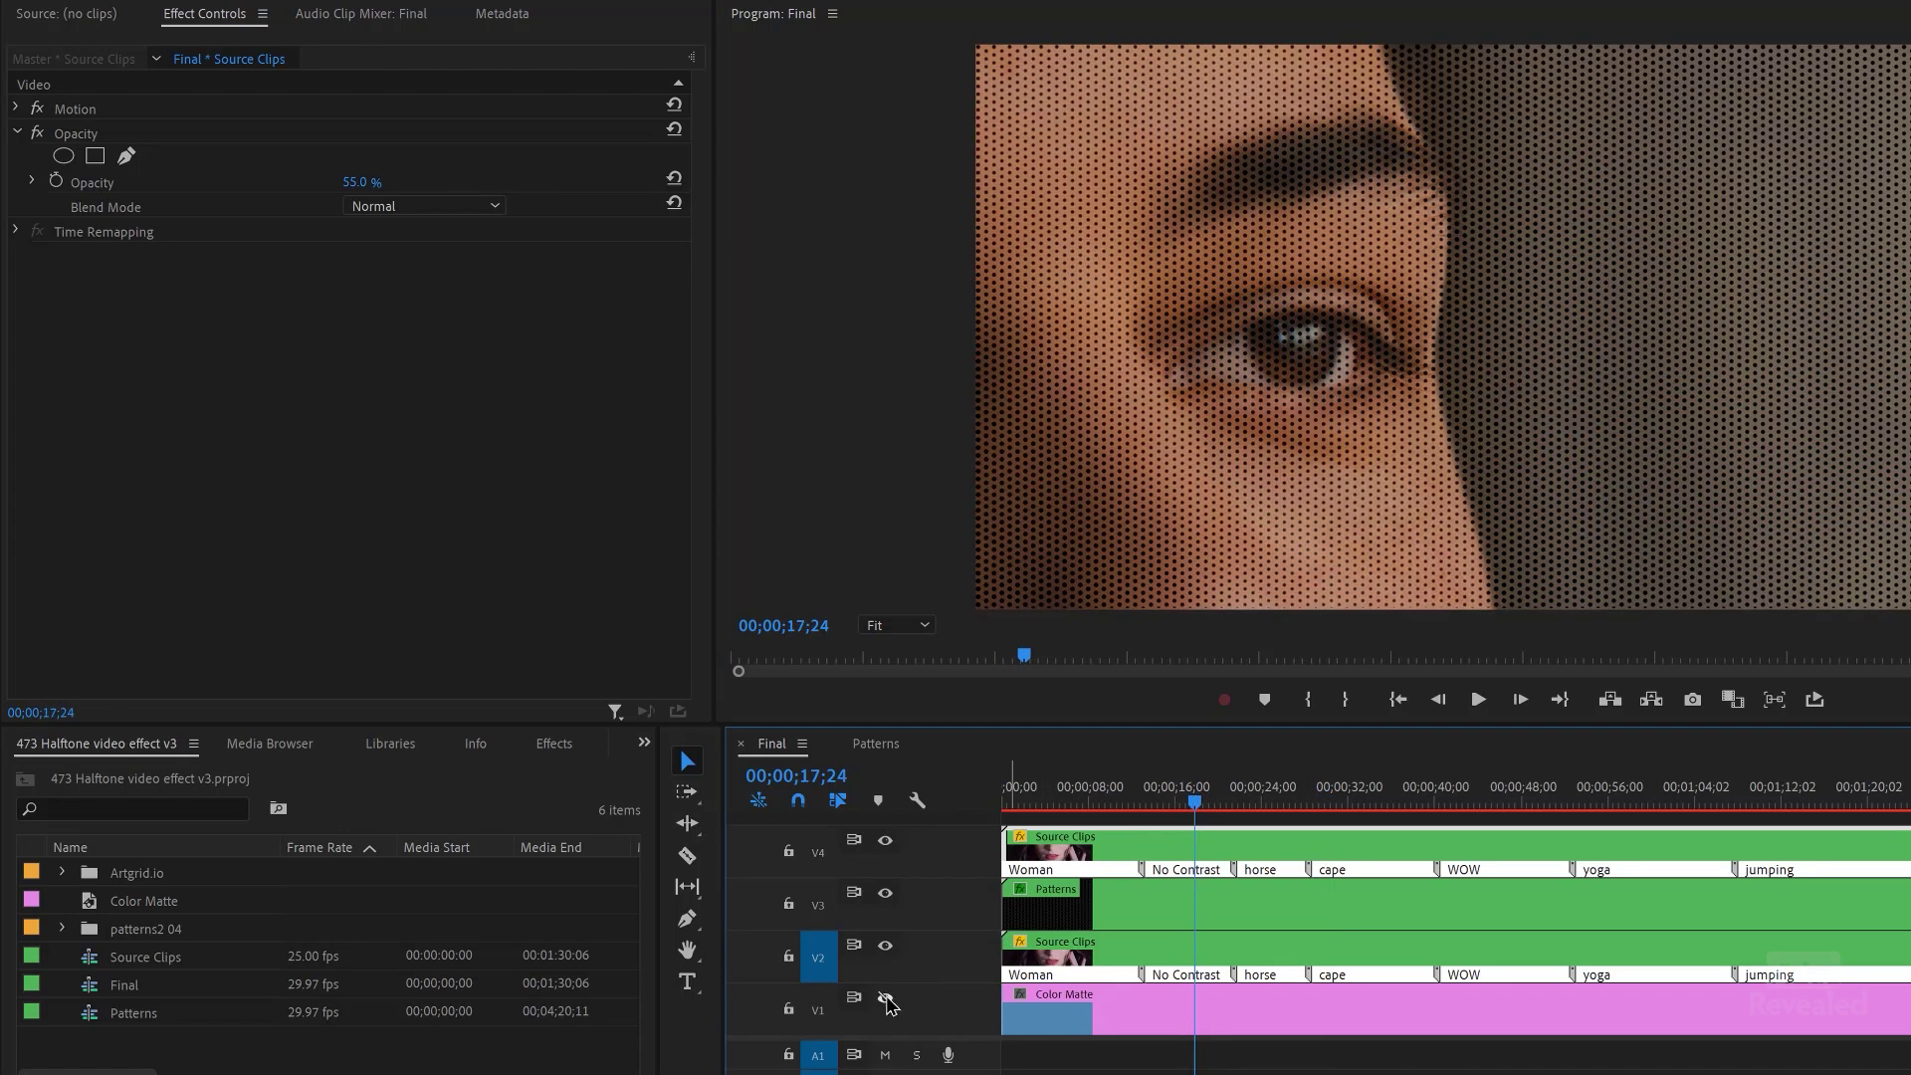
Turn on the Color Matte track output and scrub through the Woman clip.
click(1056, 796)
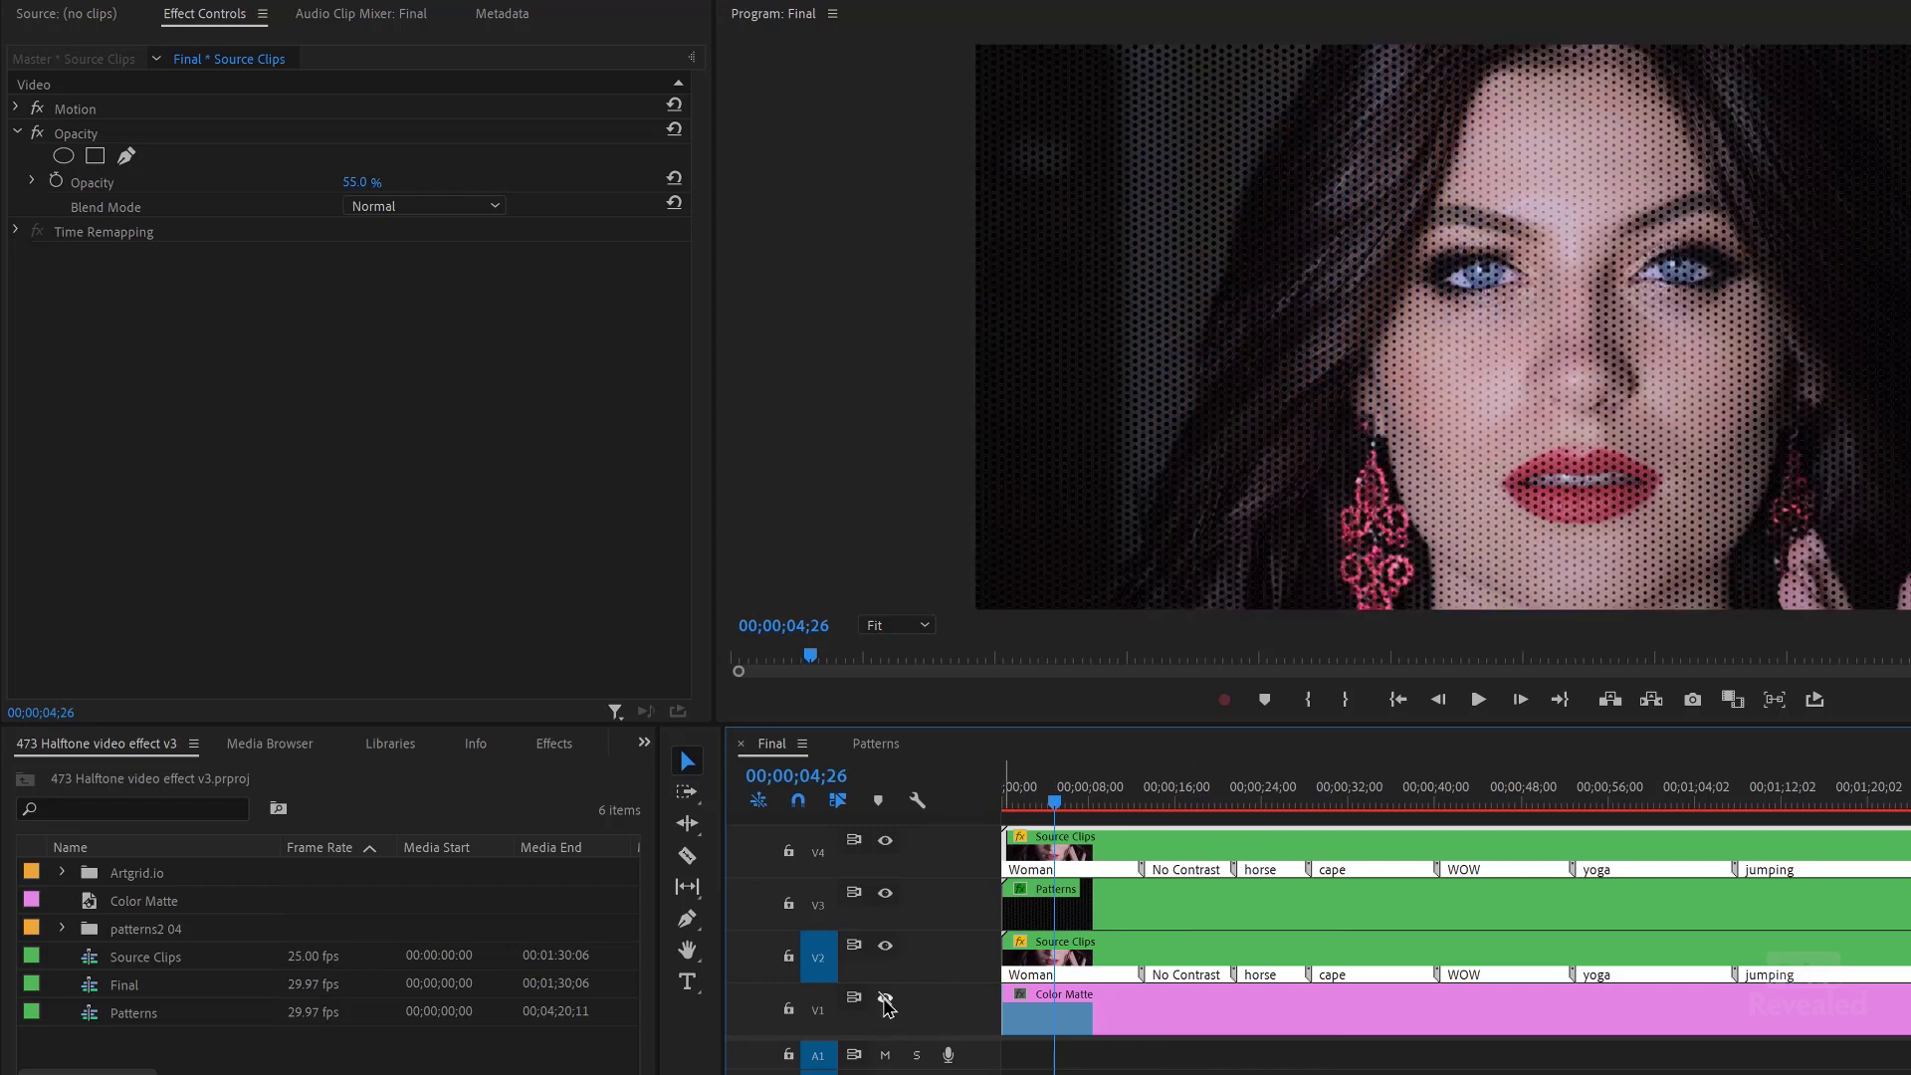
click(885, 1000)
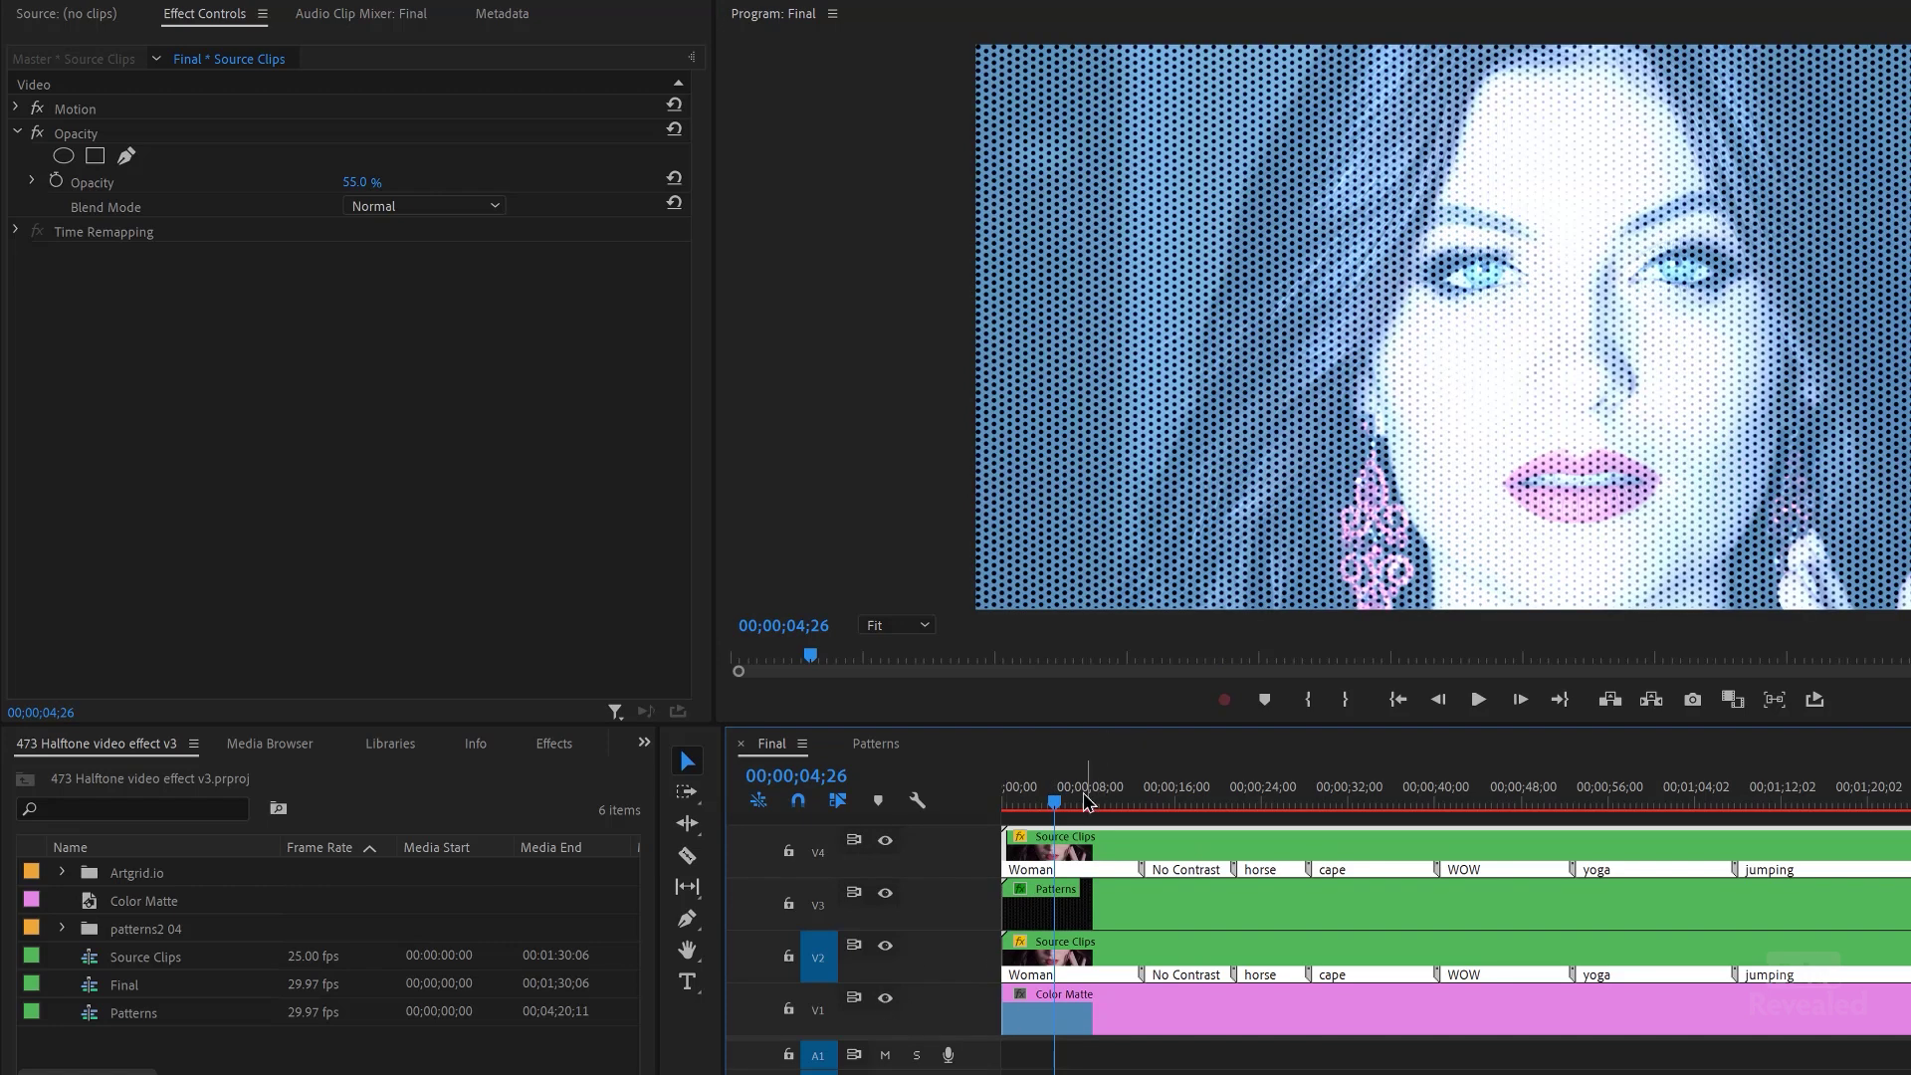
drag(1058, 802, 1087, 807)
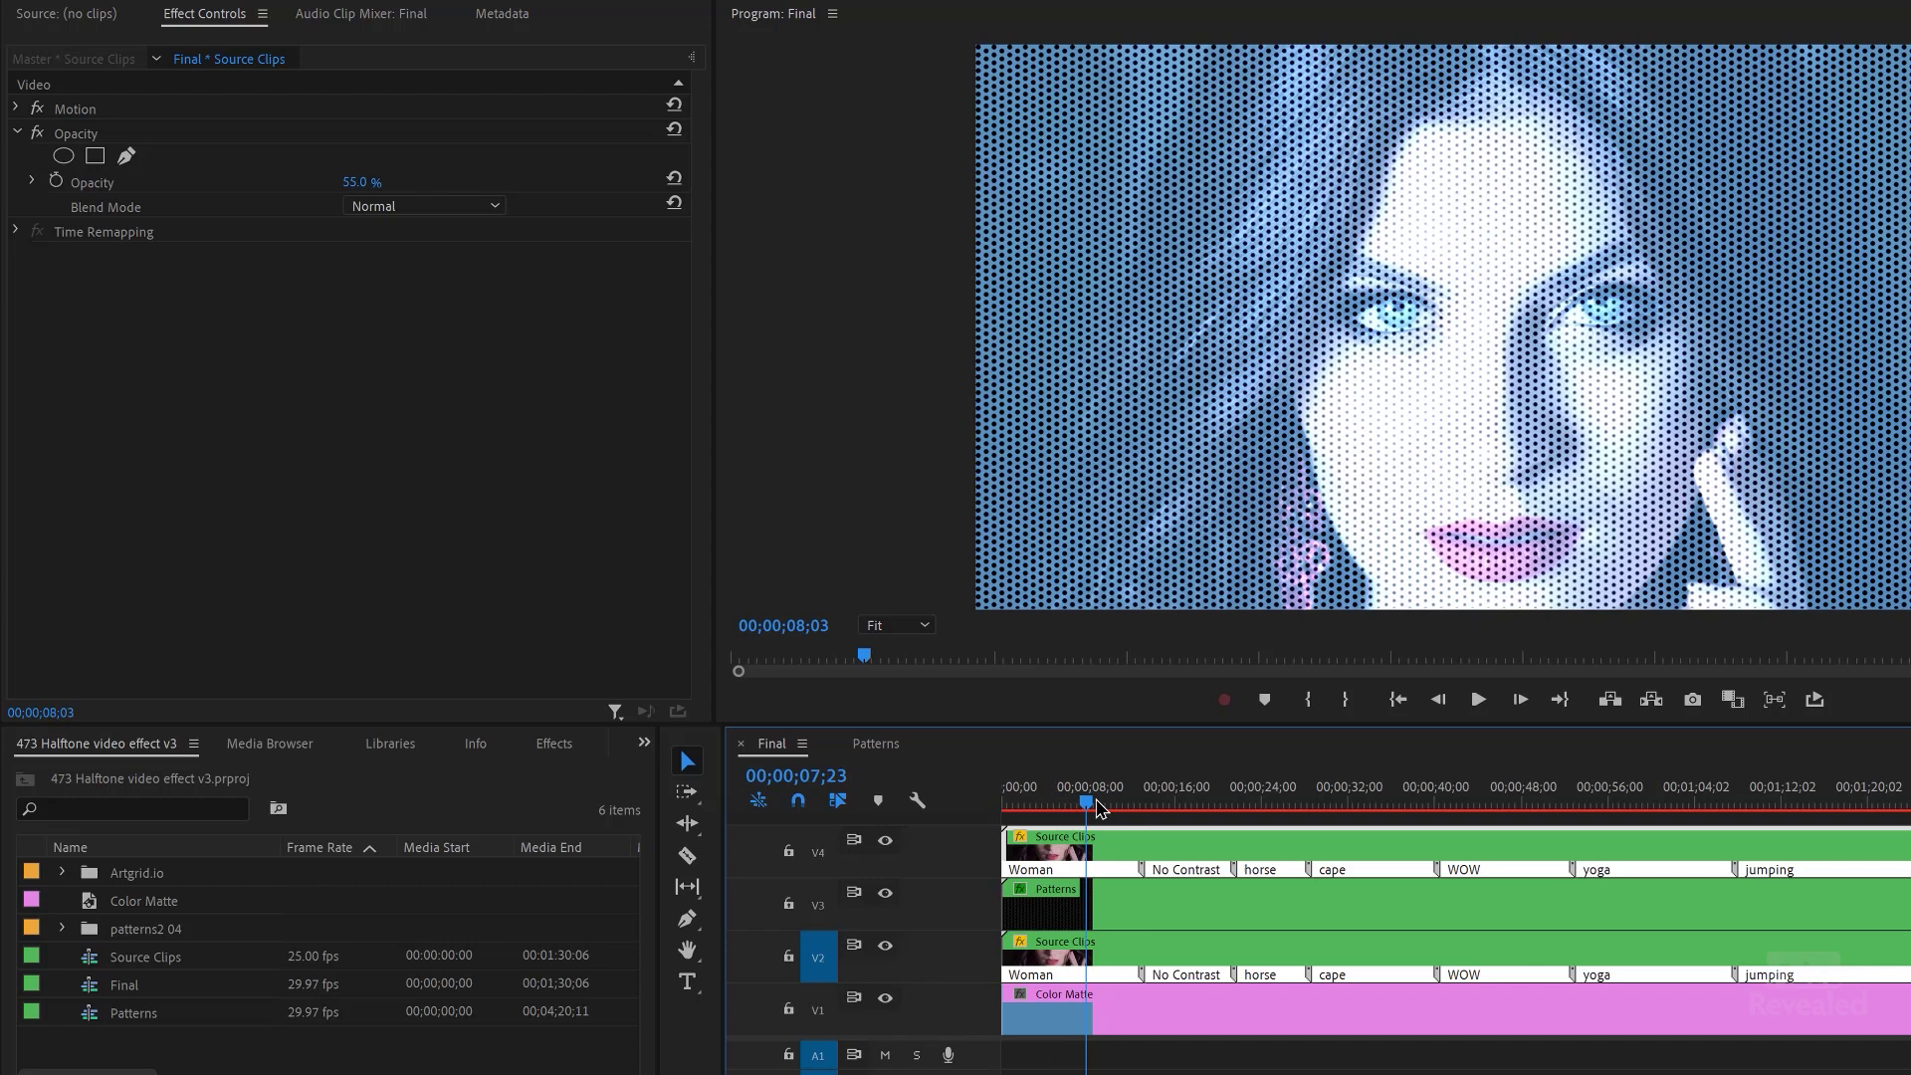
drag(1098, 808, 1120, 808)
Try Normal blending on the lower Source Clips copy, then restore Linear Dodge (Add).
click(1132, 946)
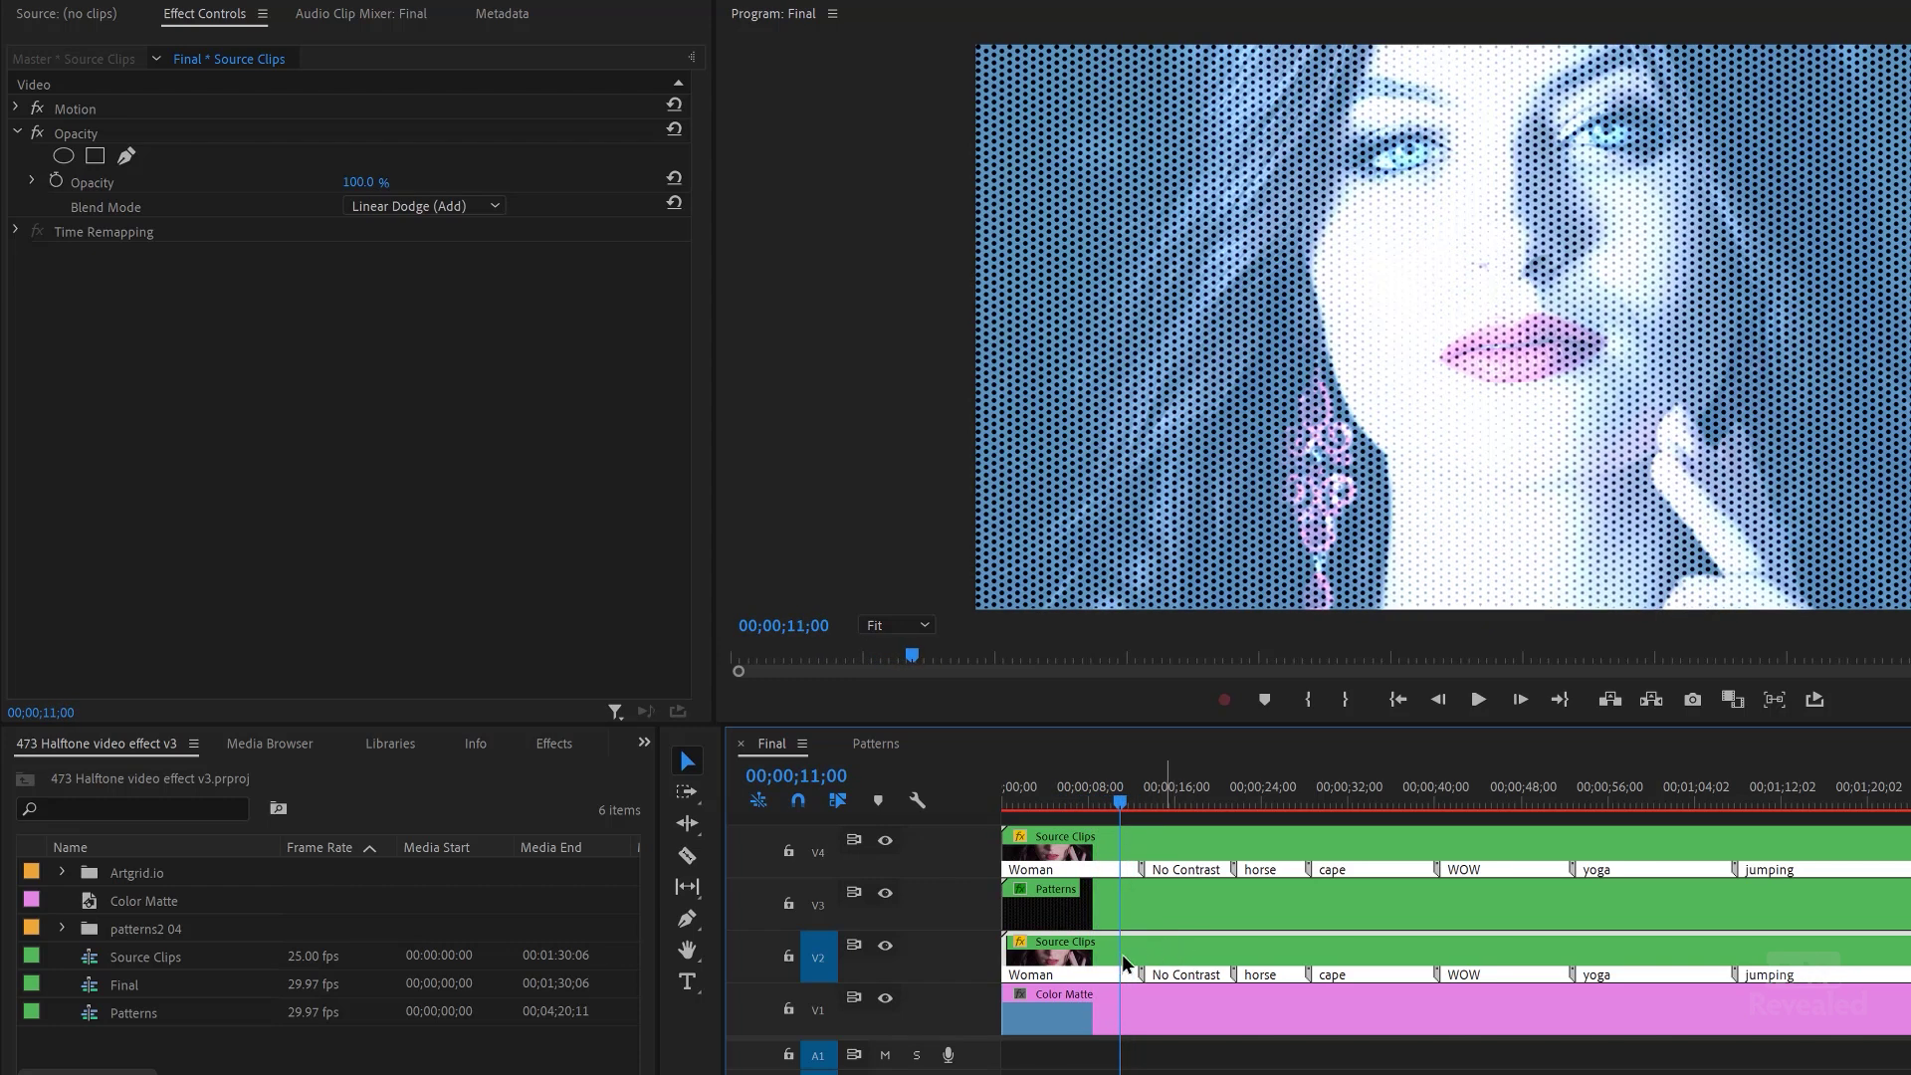
click(472, 206)
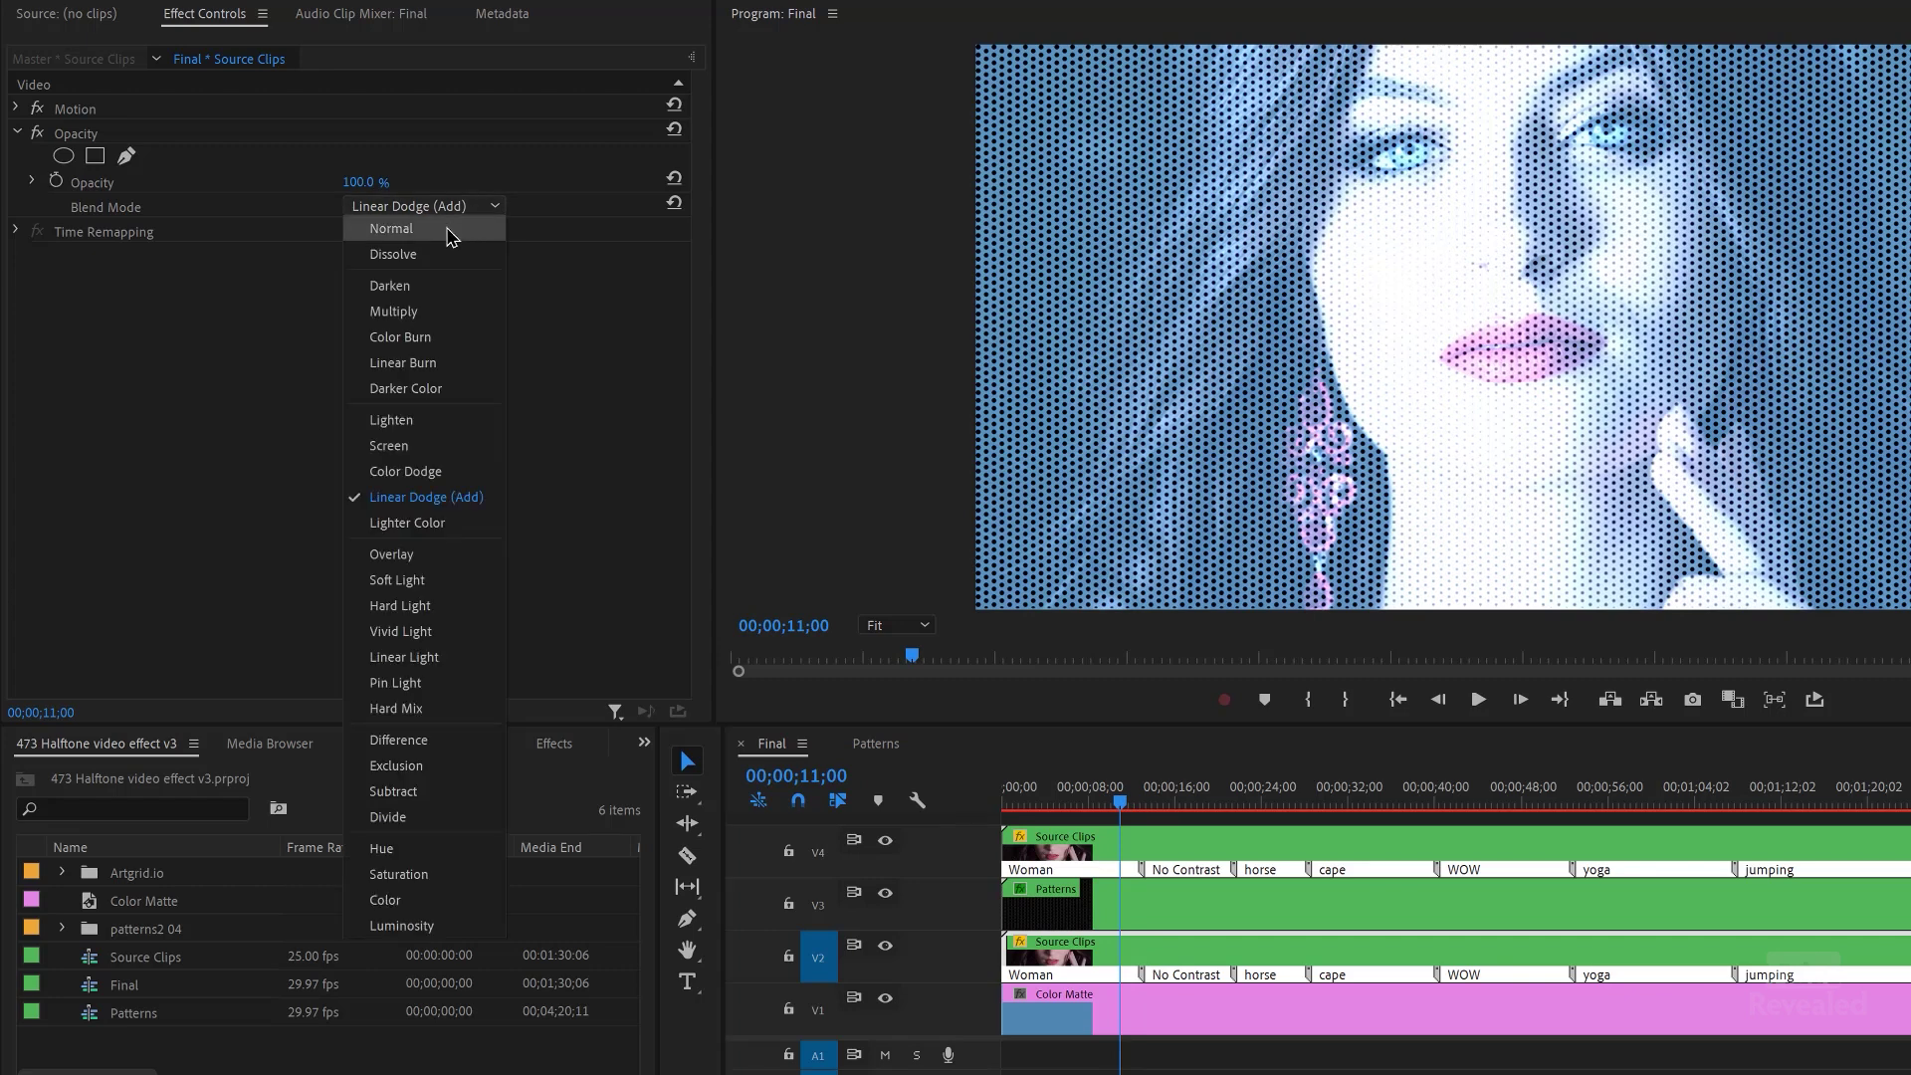
click(438, 187)
click(436, 208)
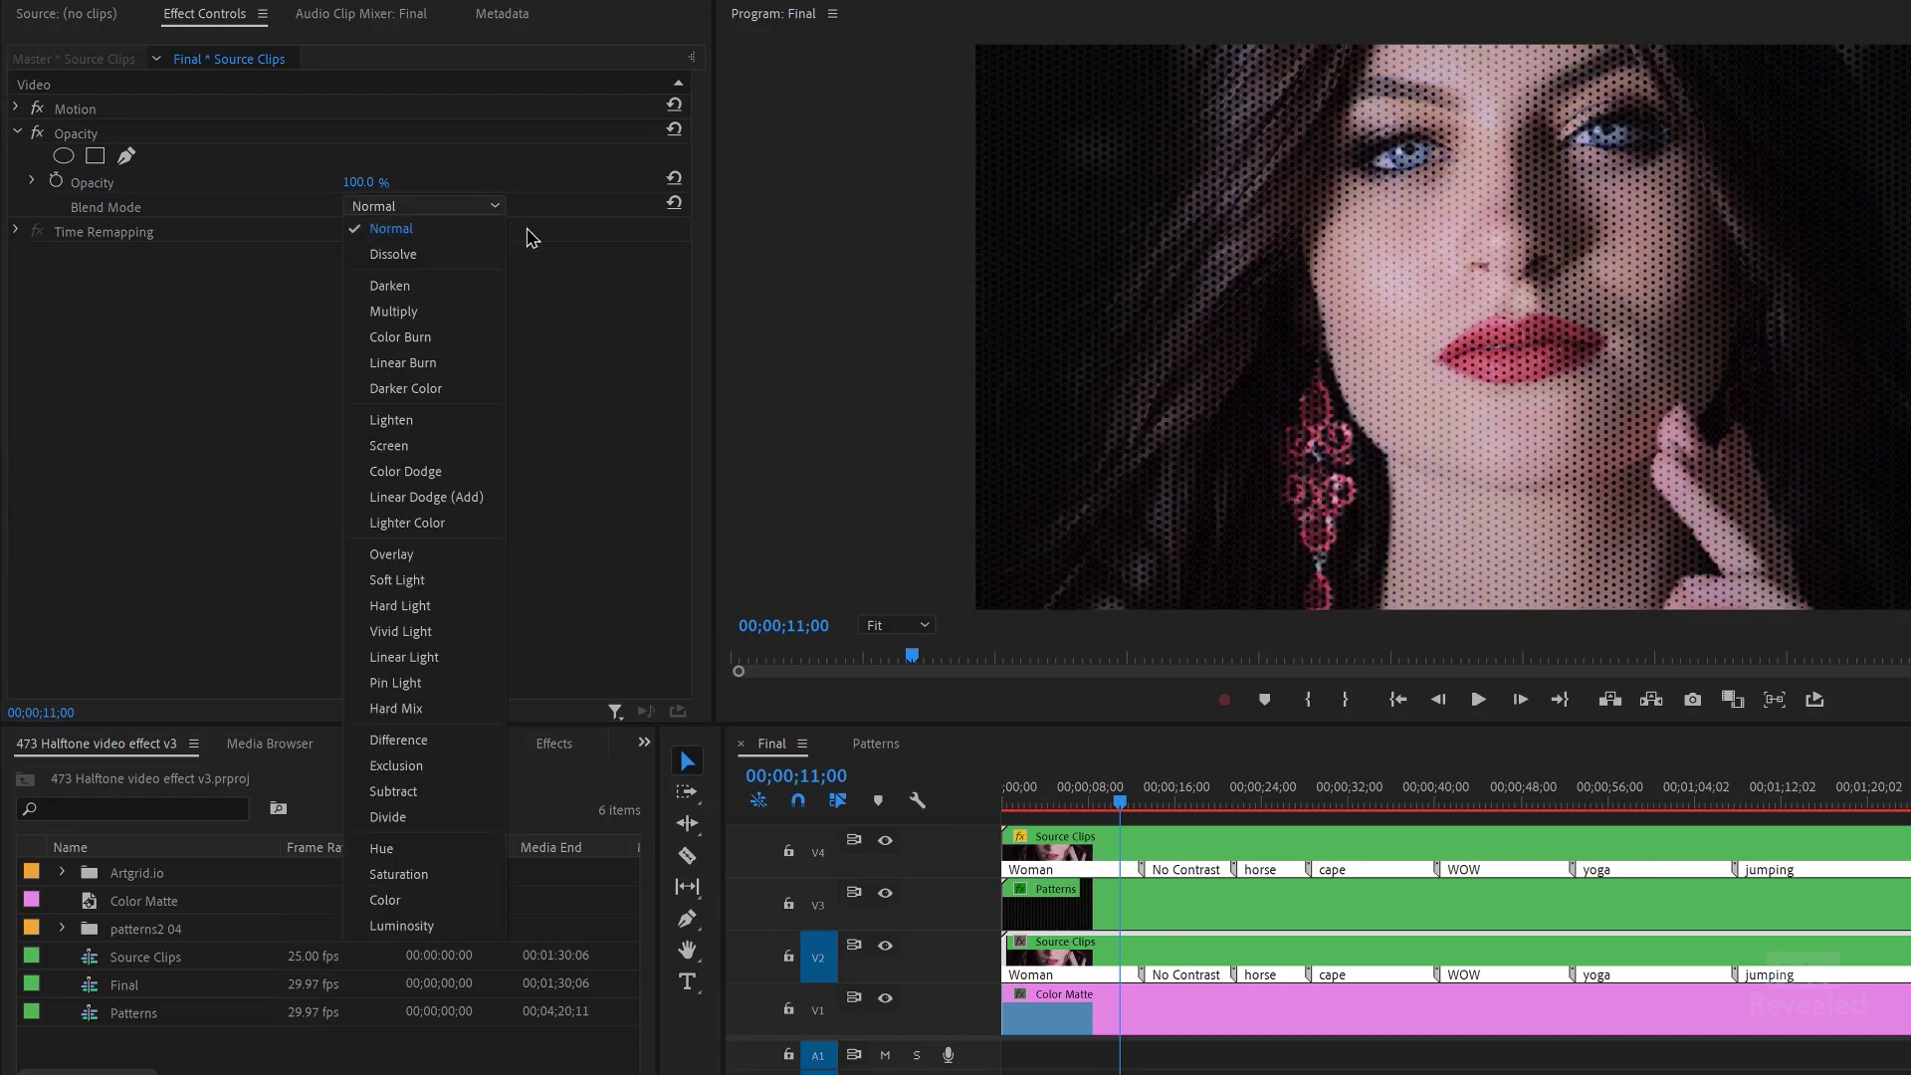
click(454, 503)
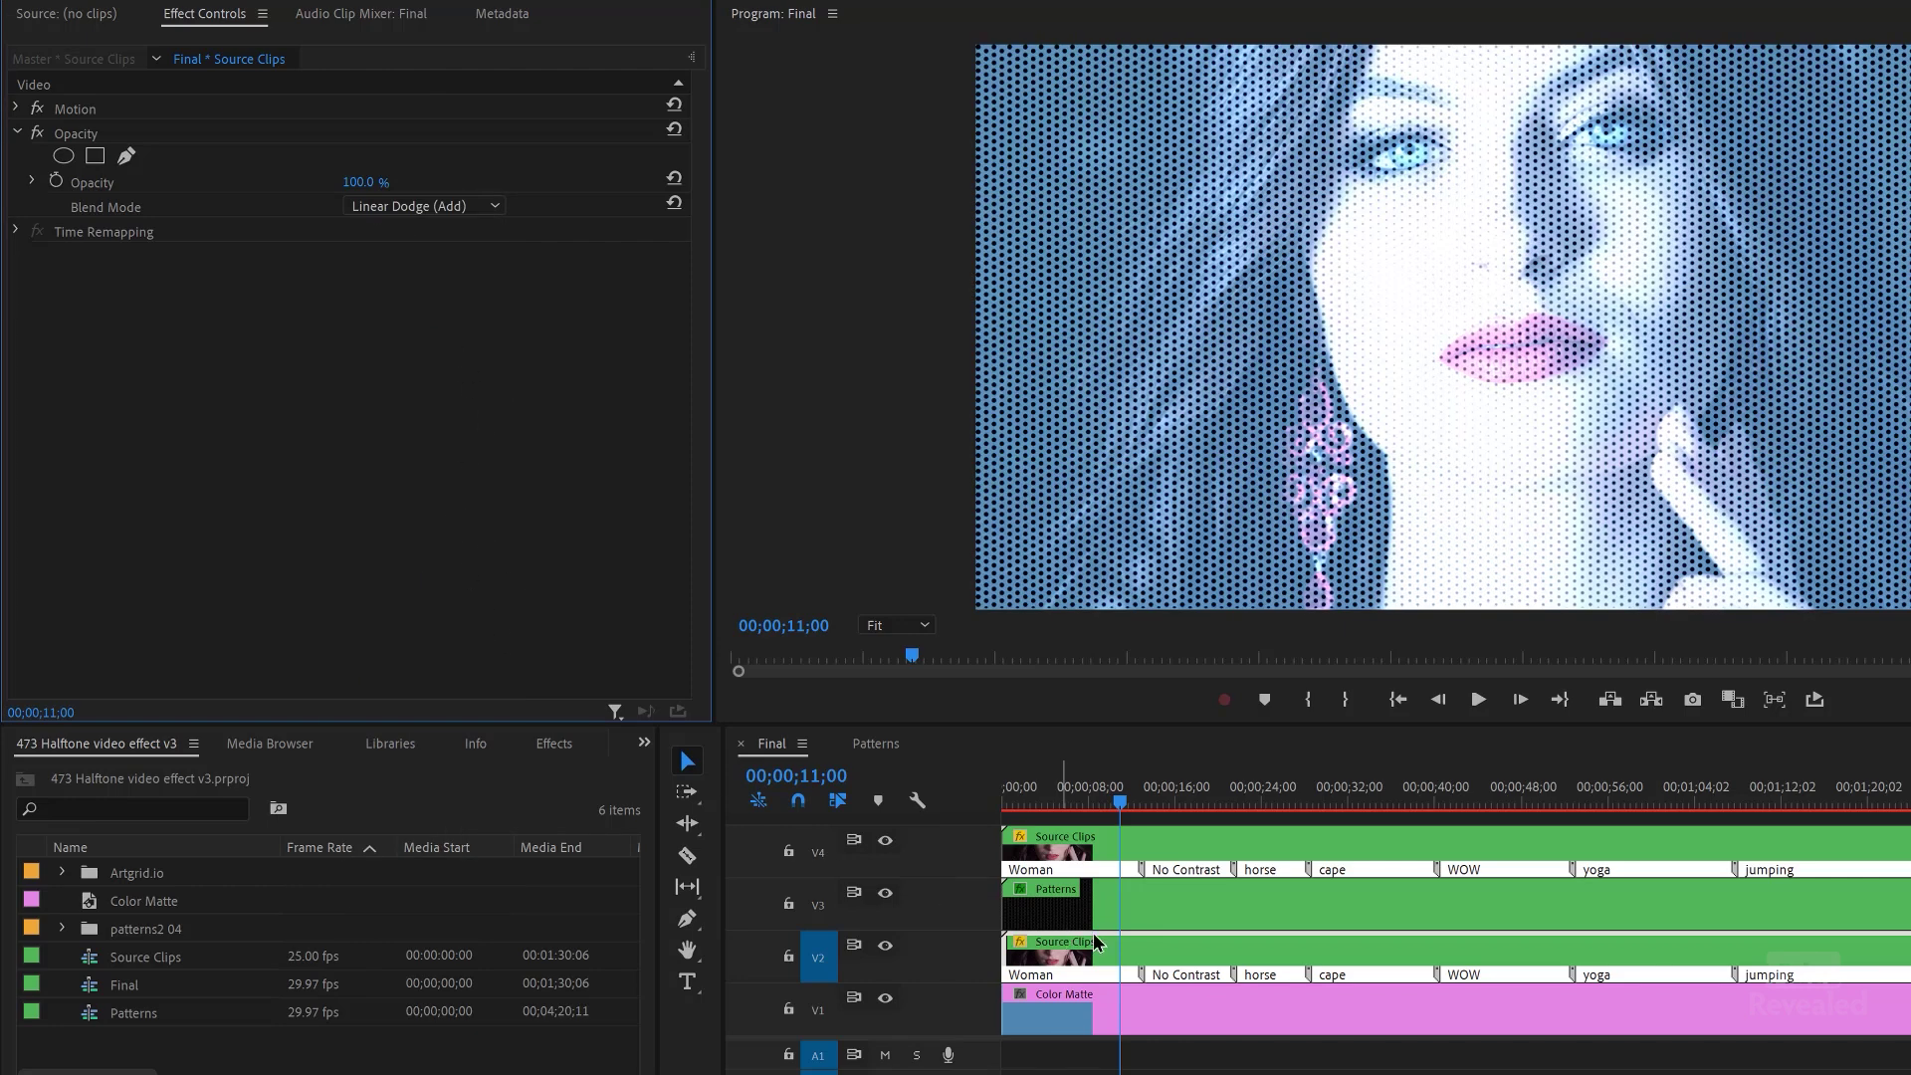
Raise the upper Source Clips copy to 100% opacity and preview the WOW, yoga and jumping clips.
click(1144, 842)
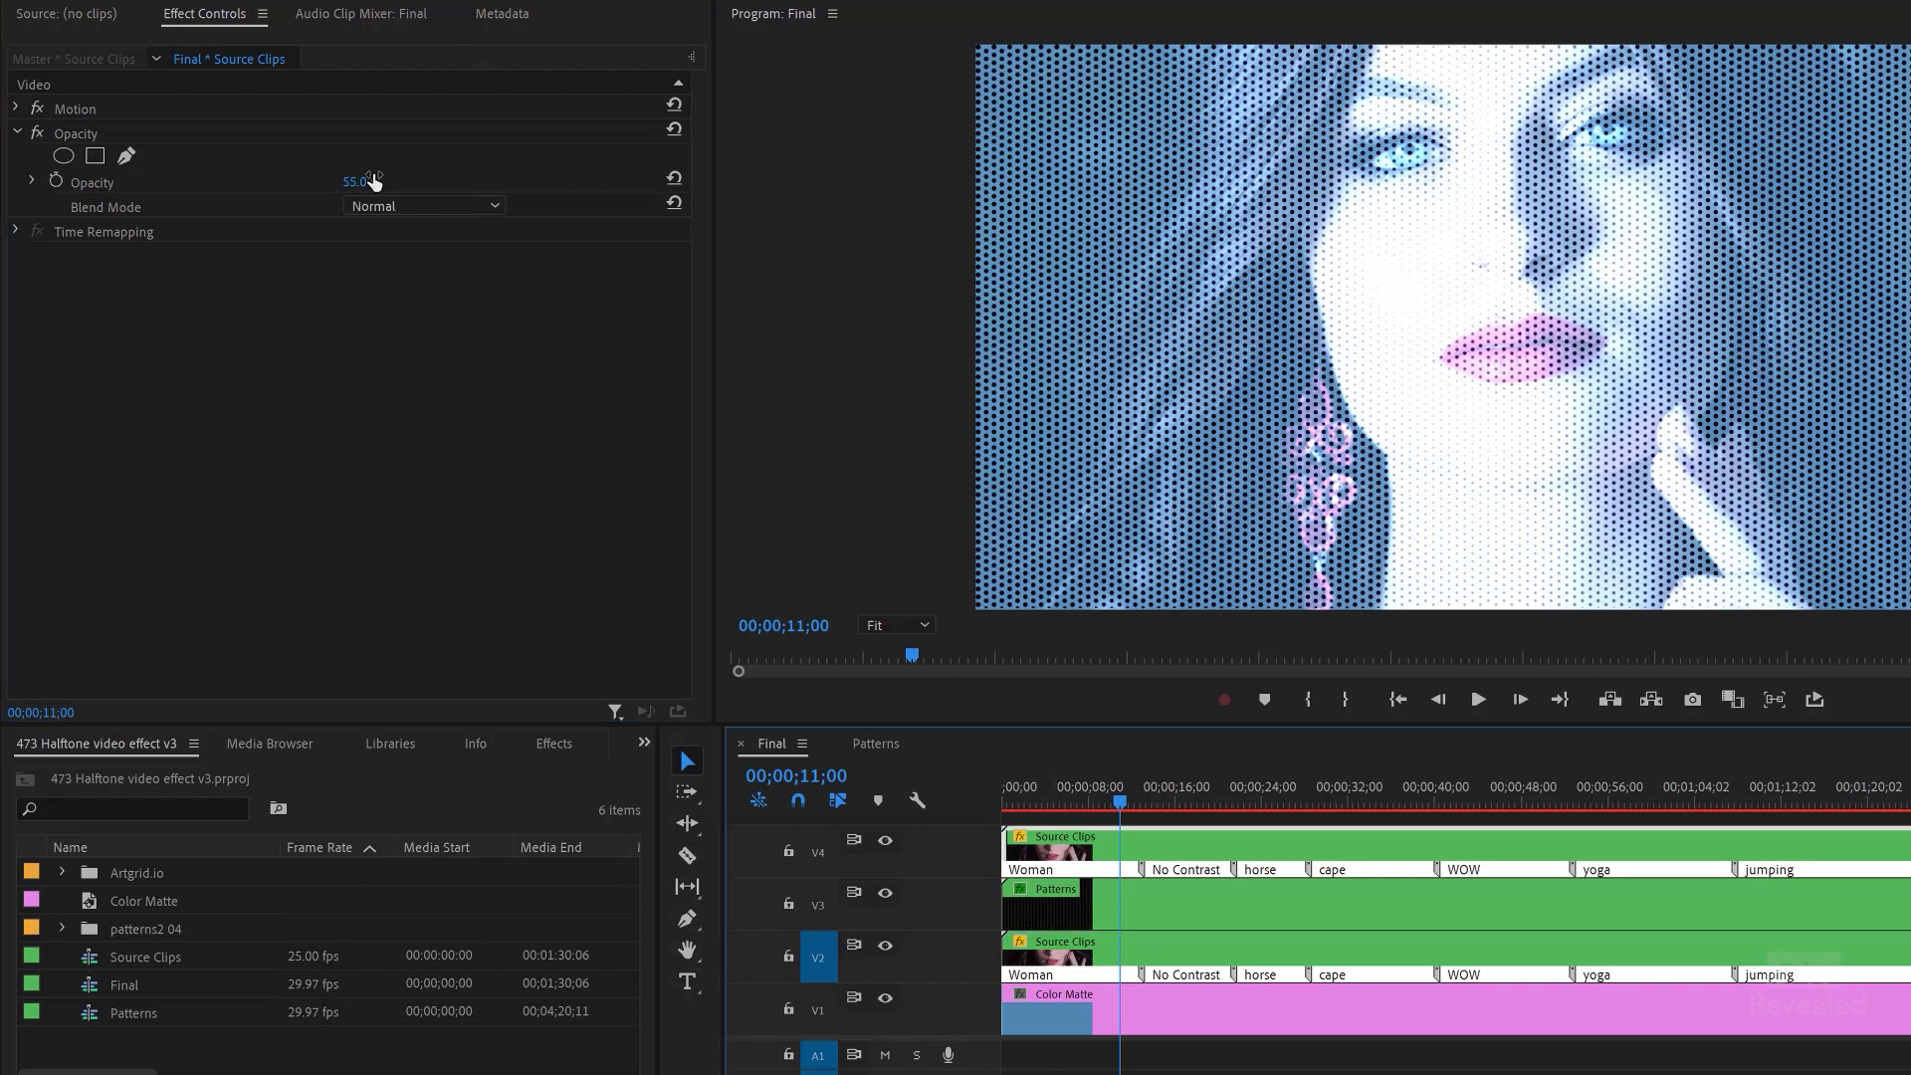
drag(356, 182, 428, 182)
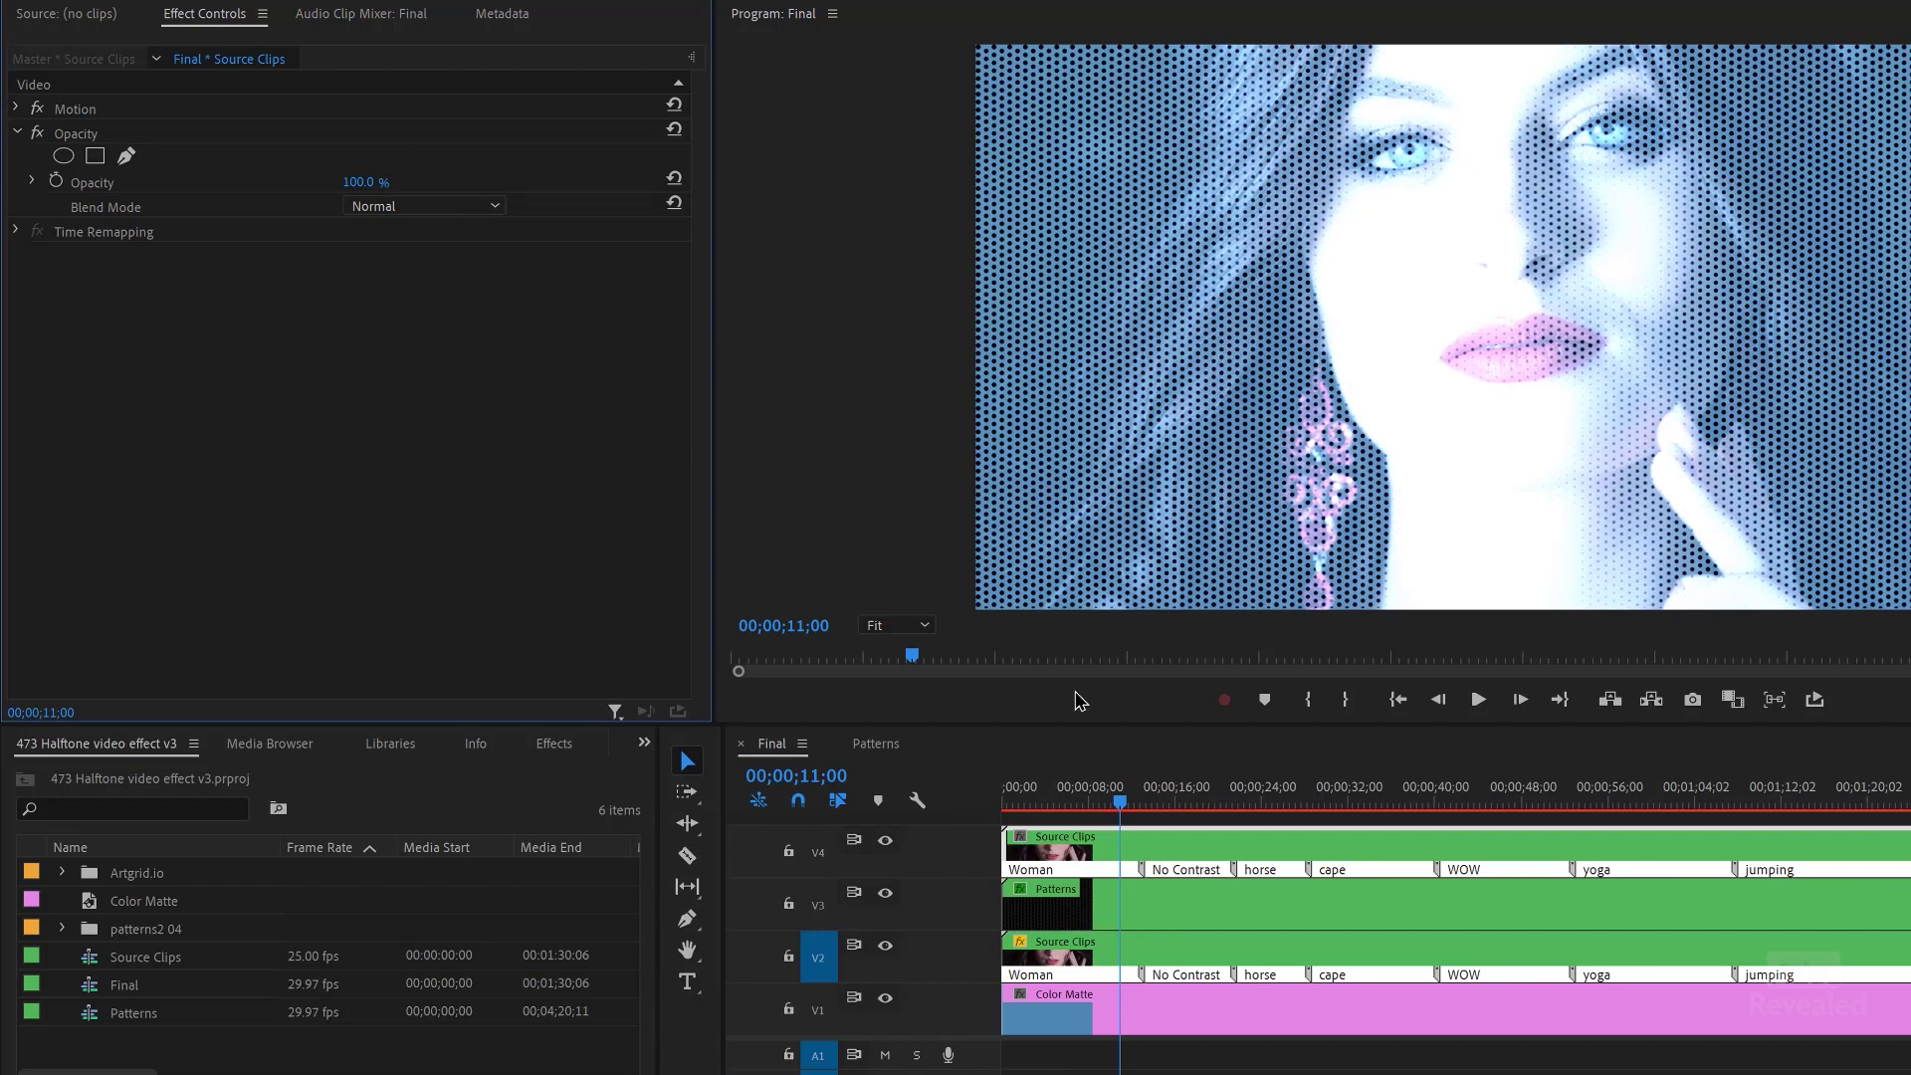
drag(1169, 804, 1507, 821)
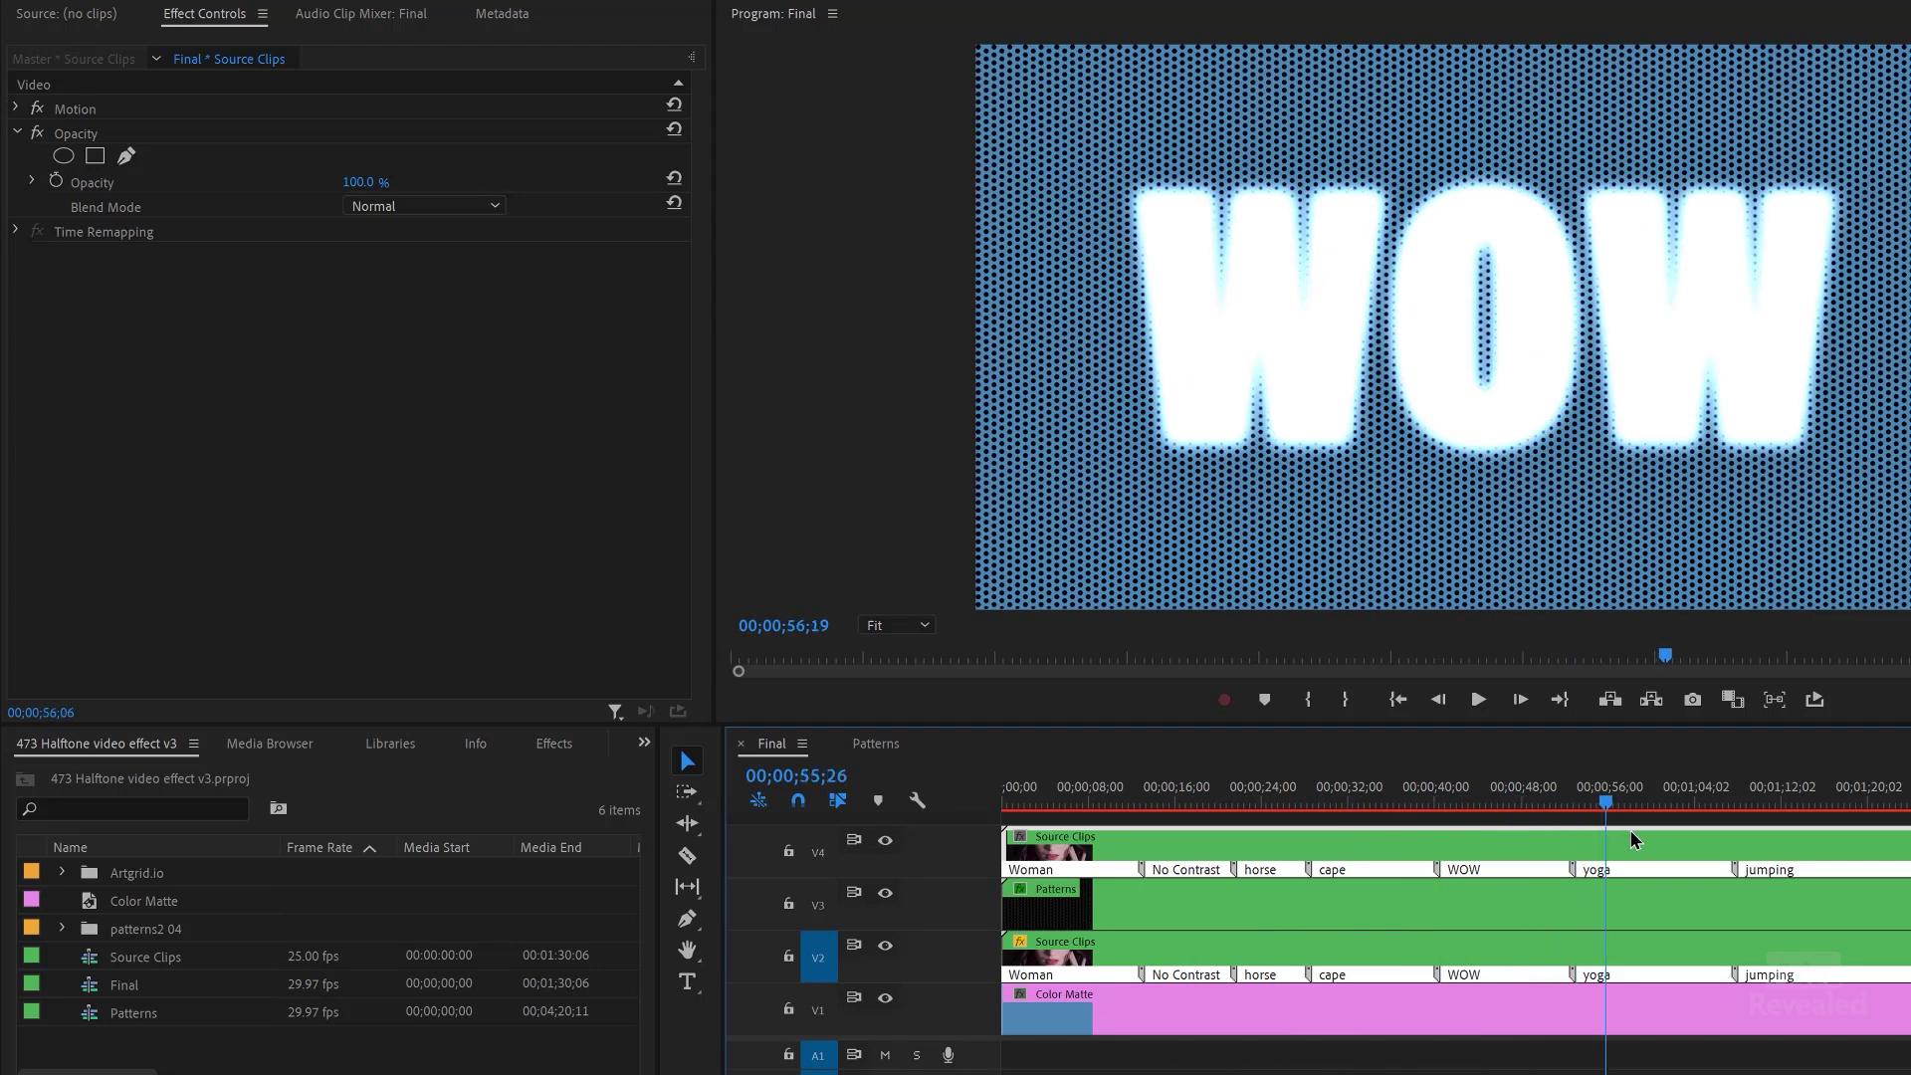
drag(1632, 832, 1825, 826)
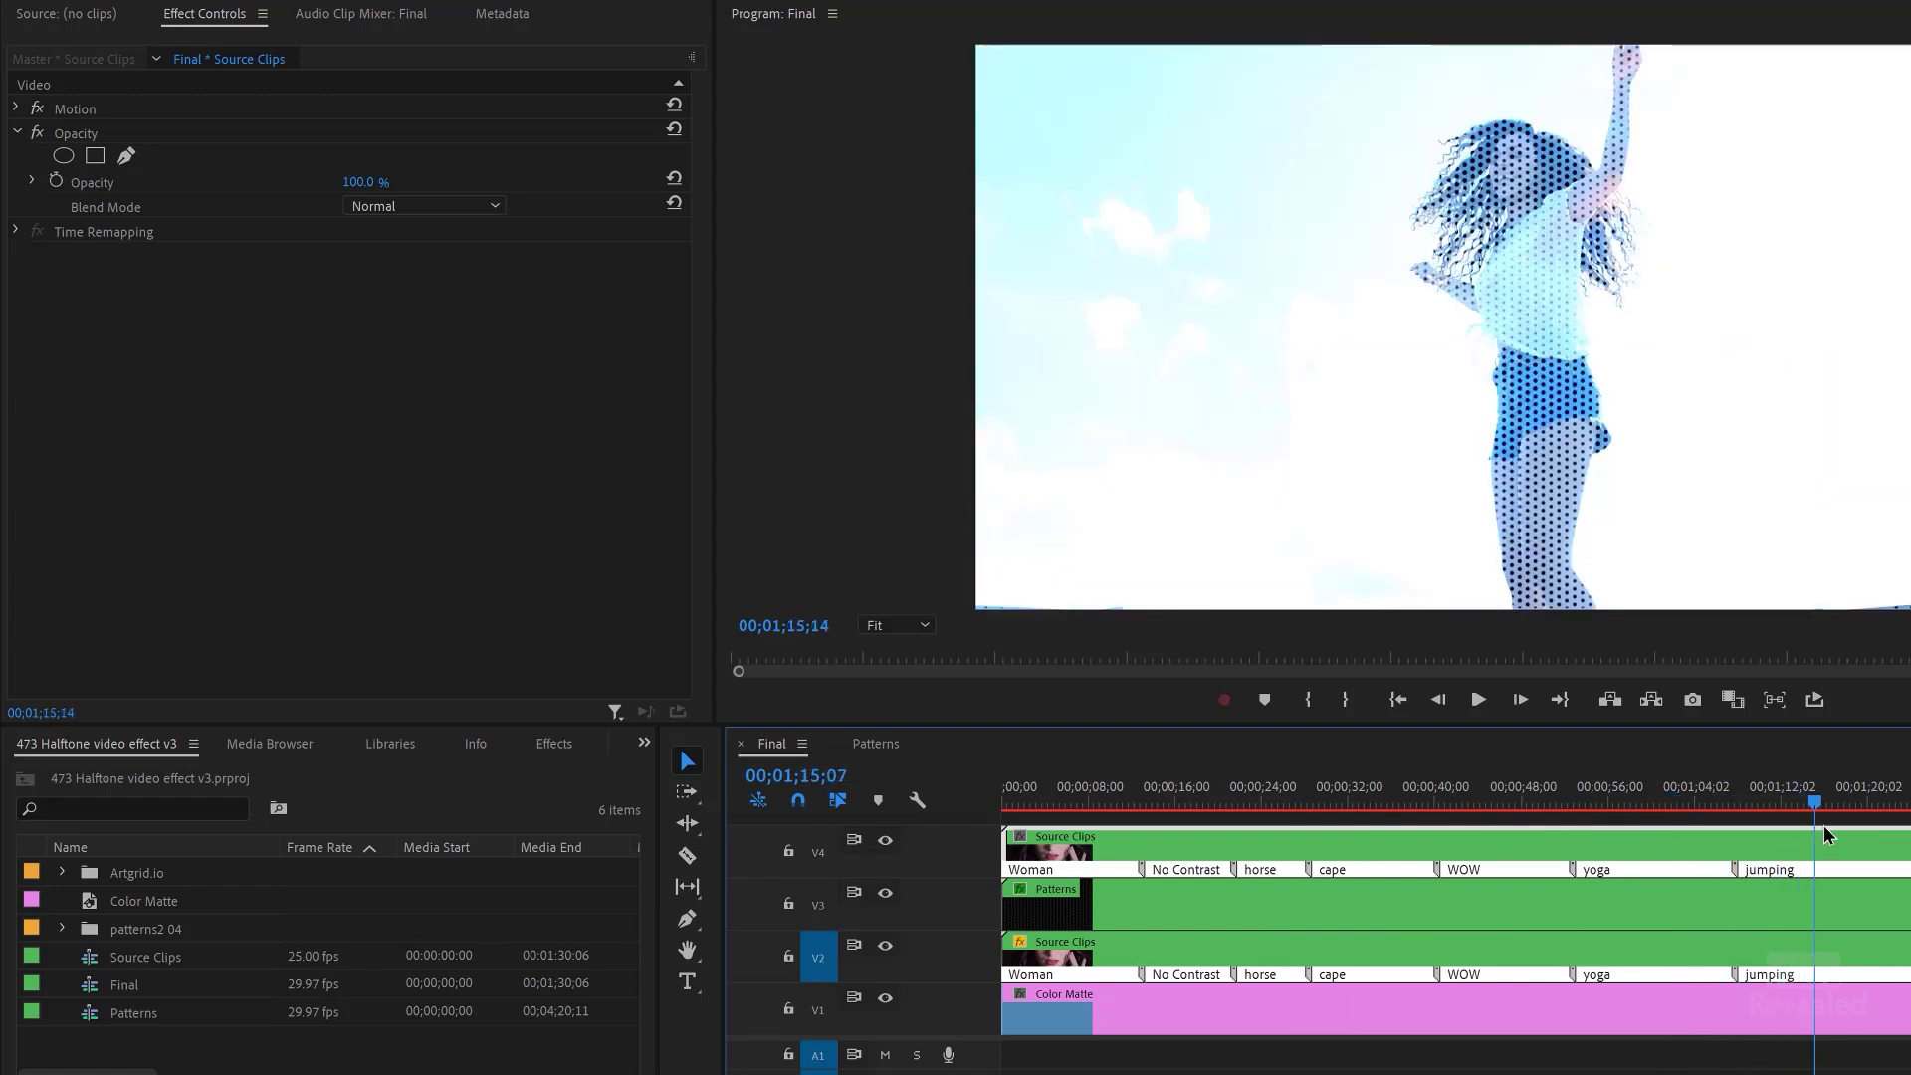
key(space)
Review the Woman clip's opening and hide the V2 Source Clips track output.
click(999, 791)
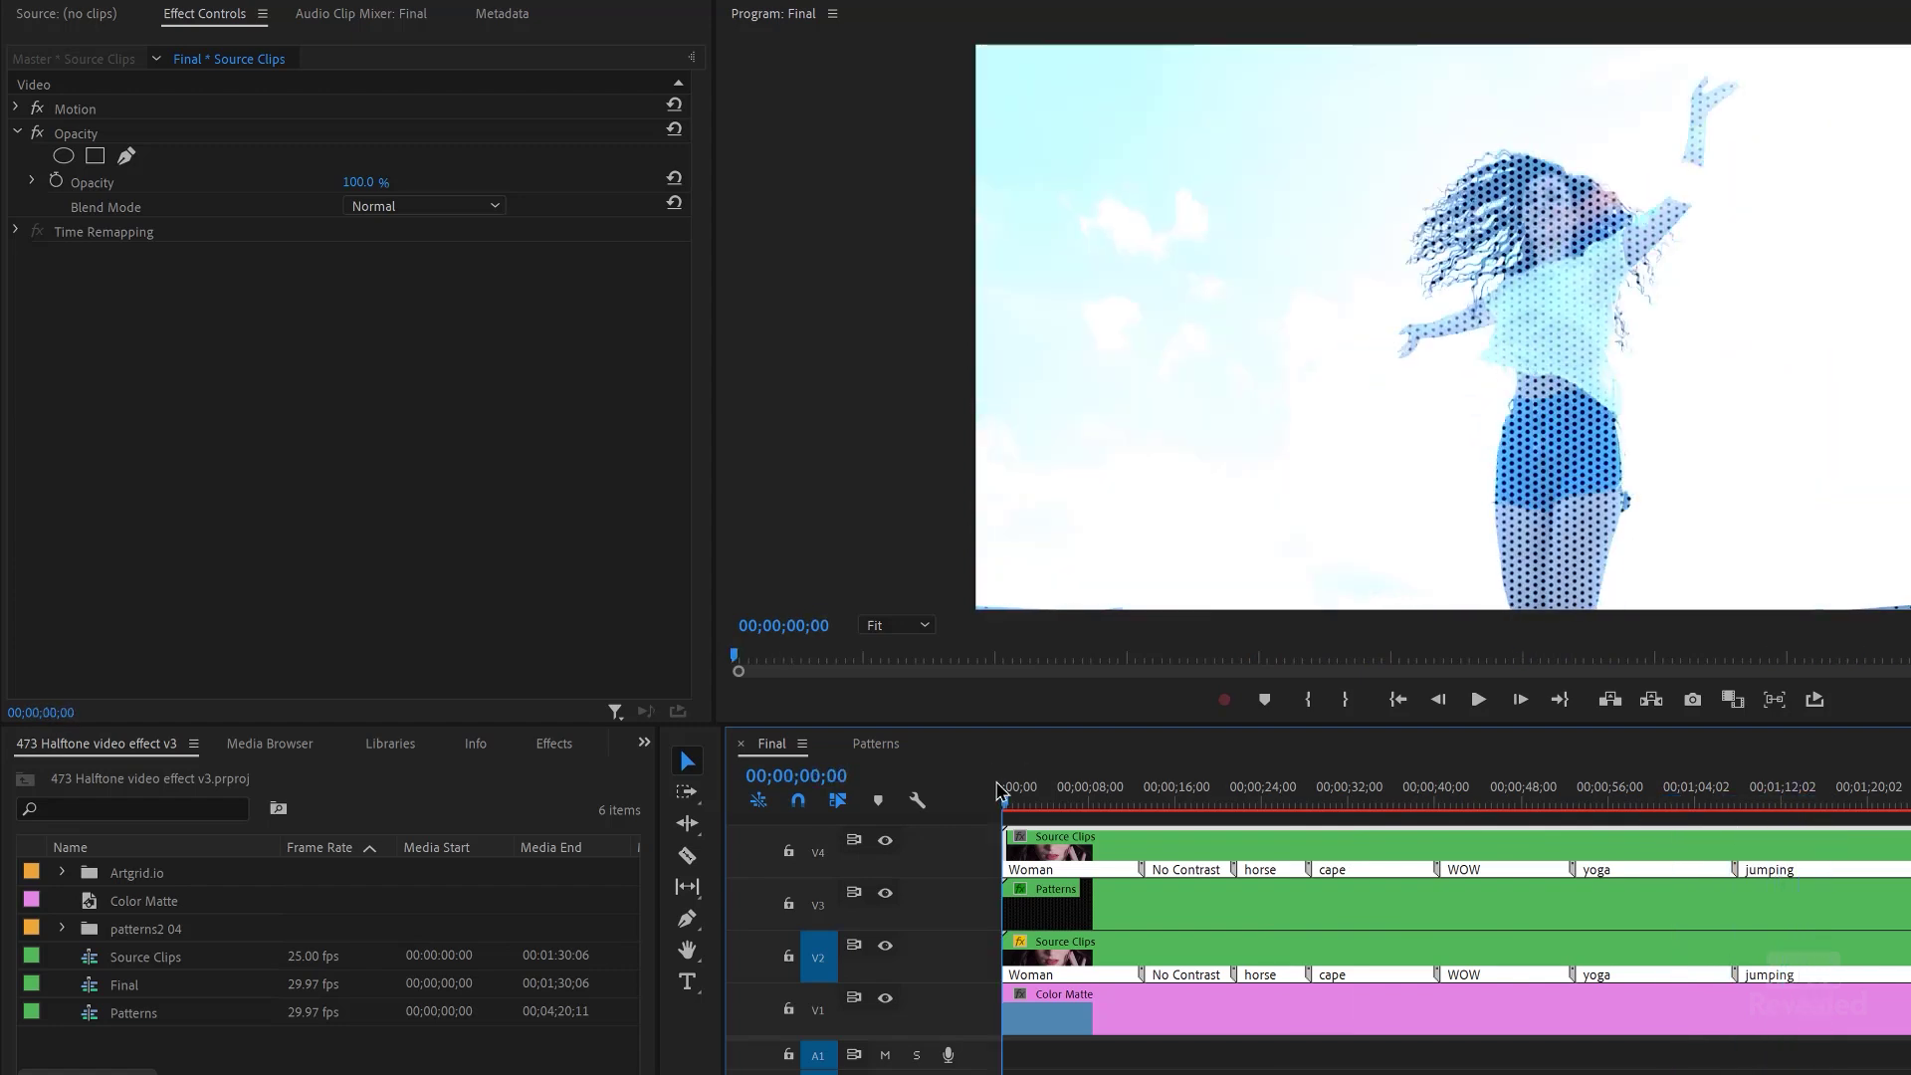
drag(998, 791, 1039, 801)
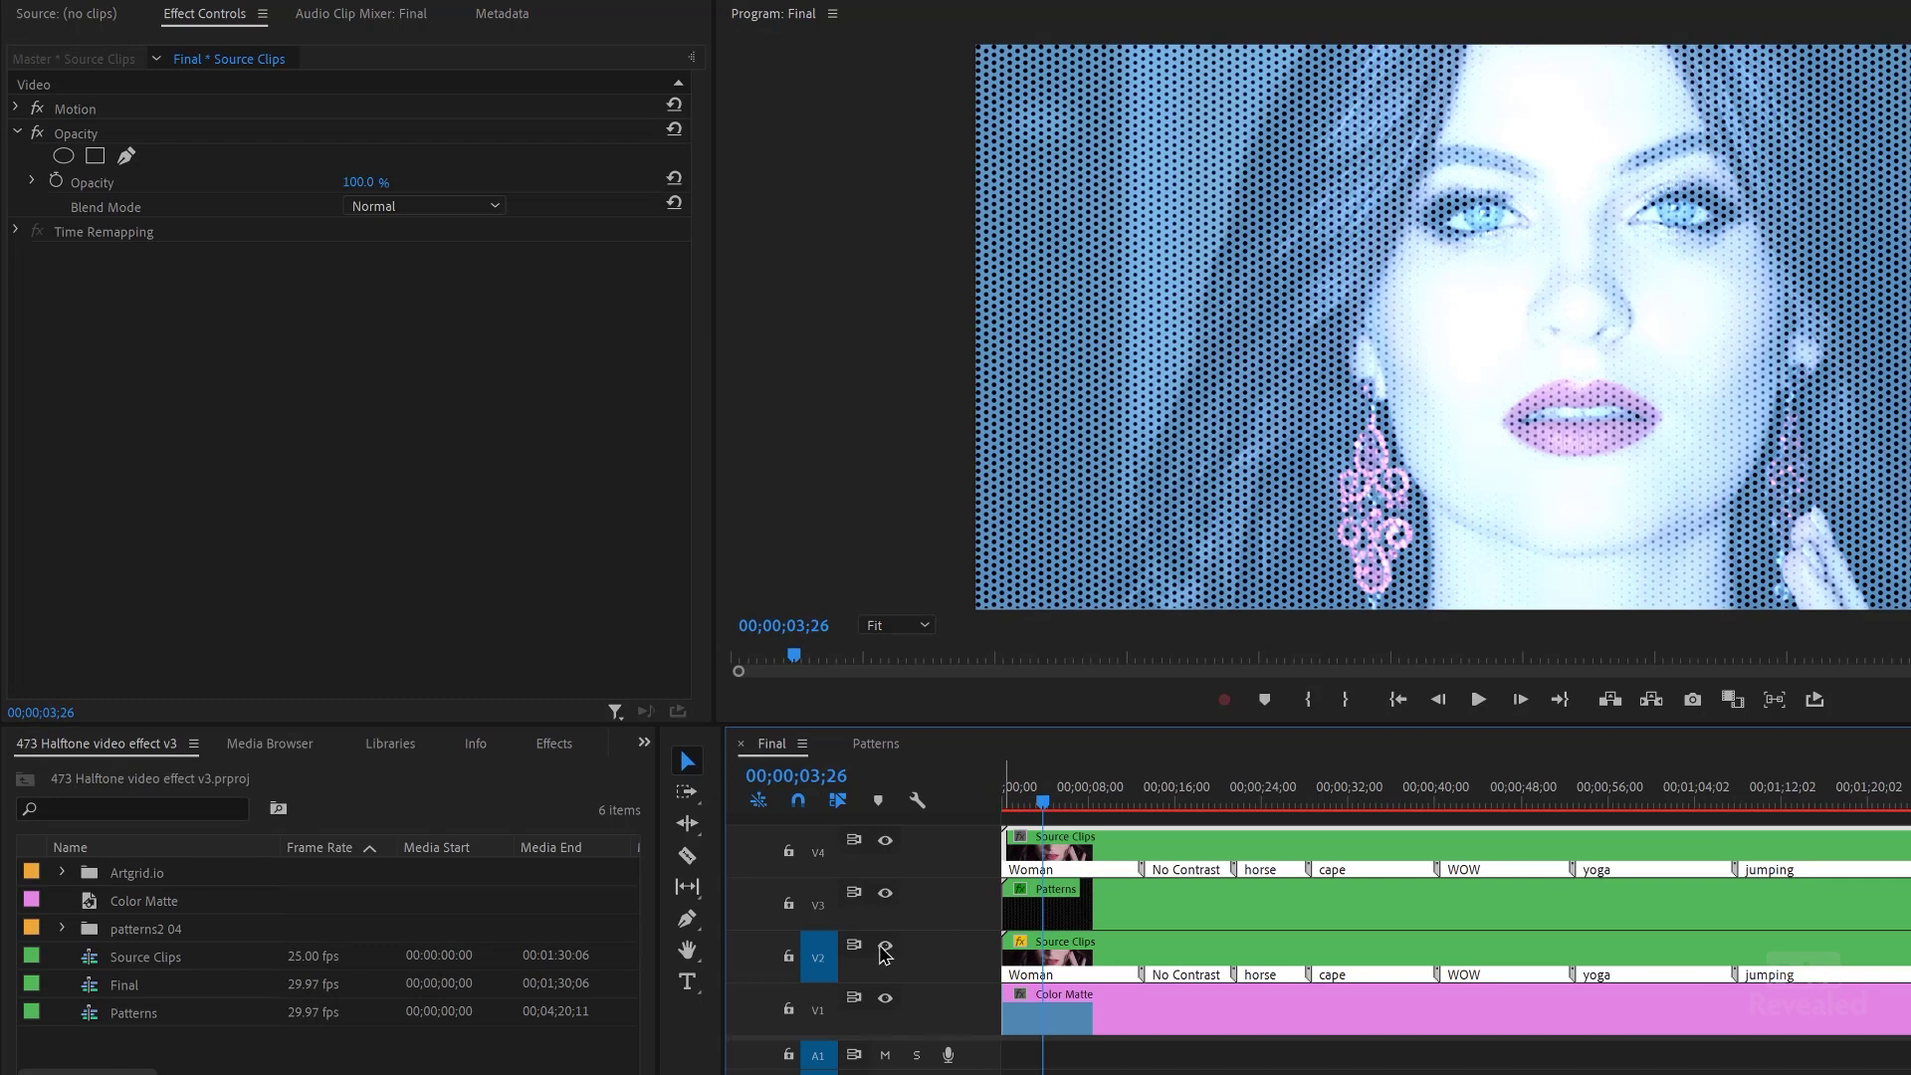
click(885, 951)
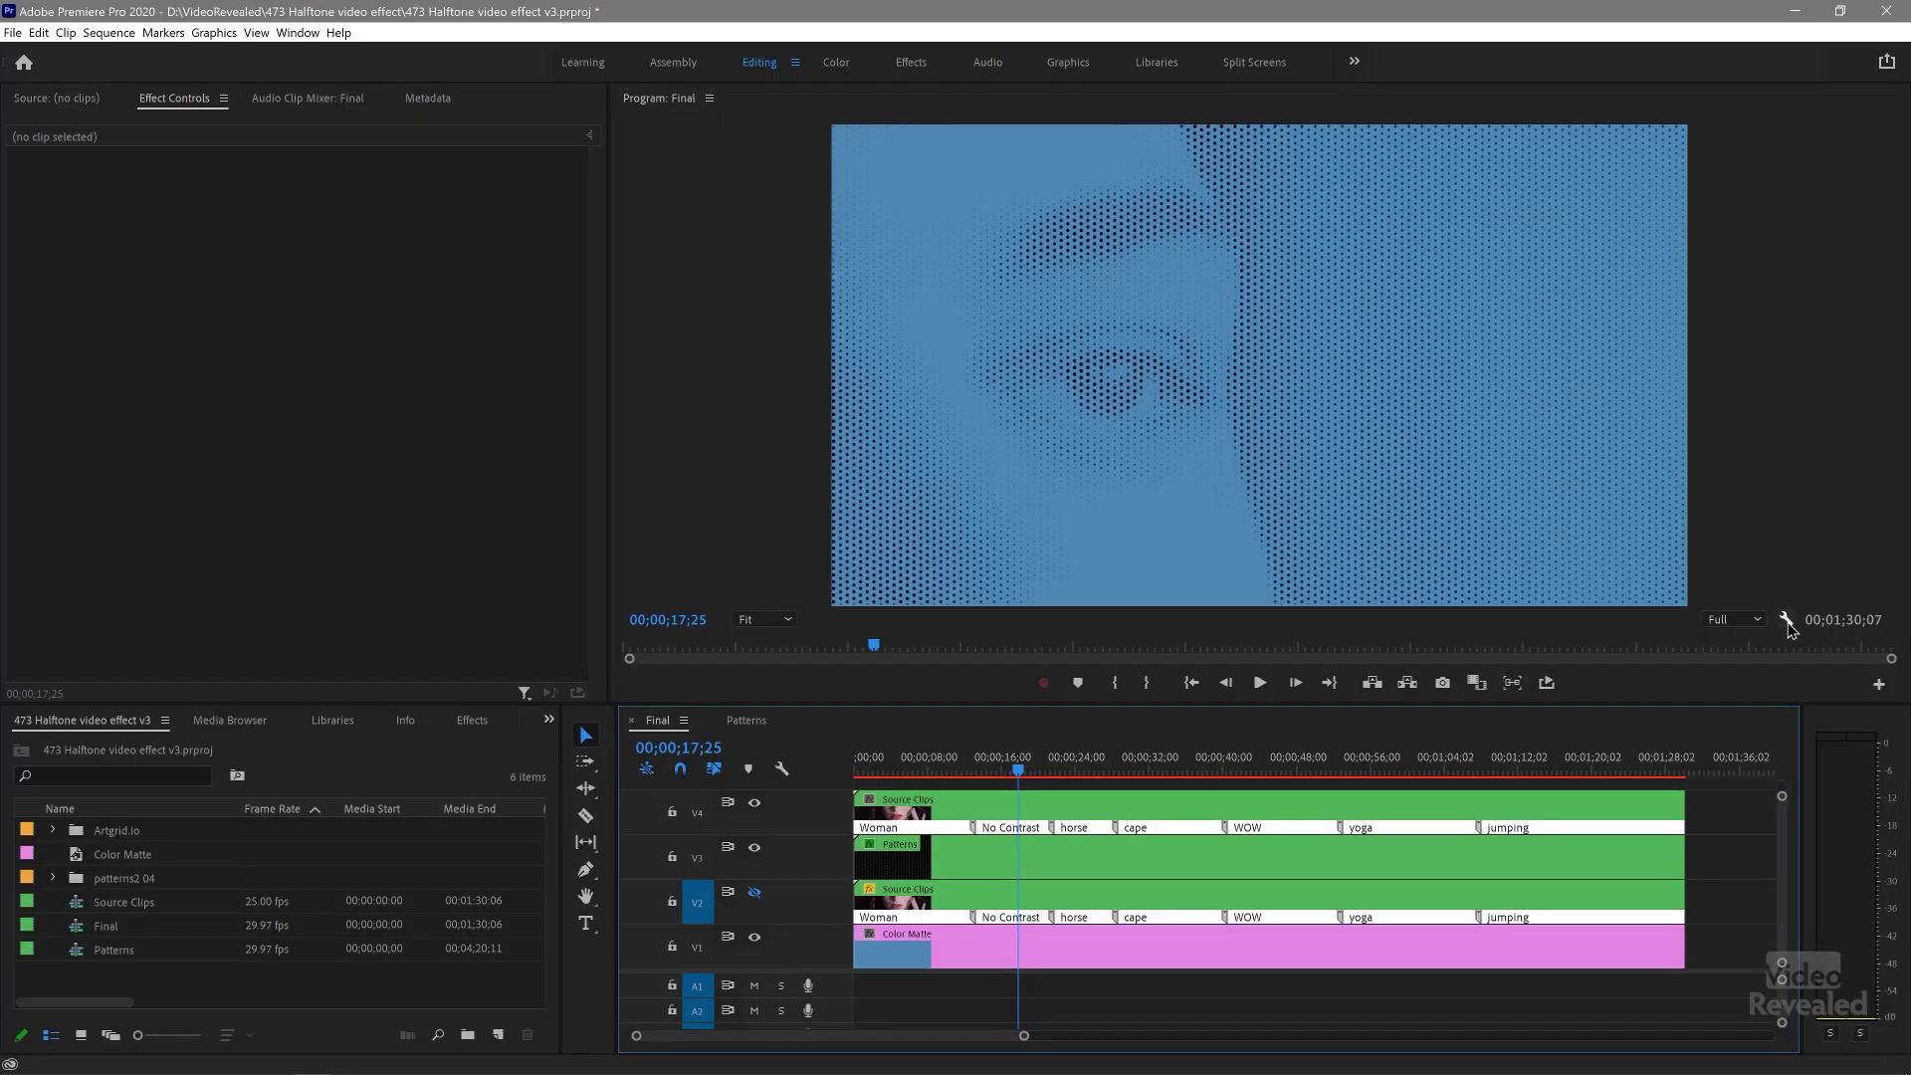
Open the Program monitor's wrench Settings menu.
click(1785, 621)
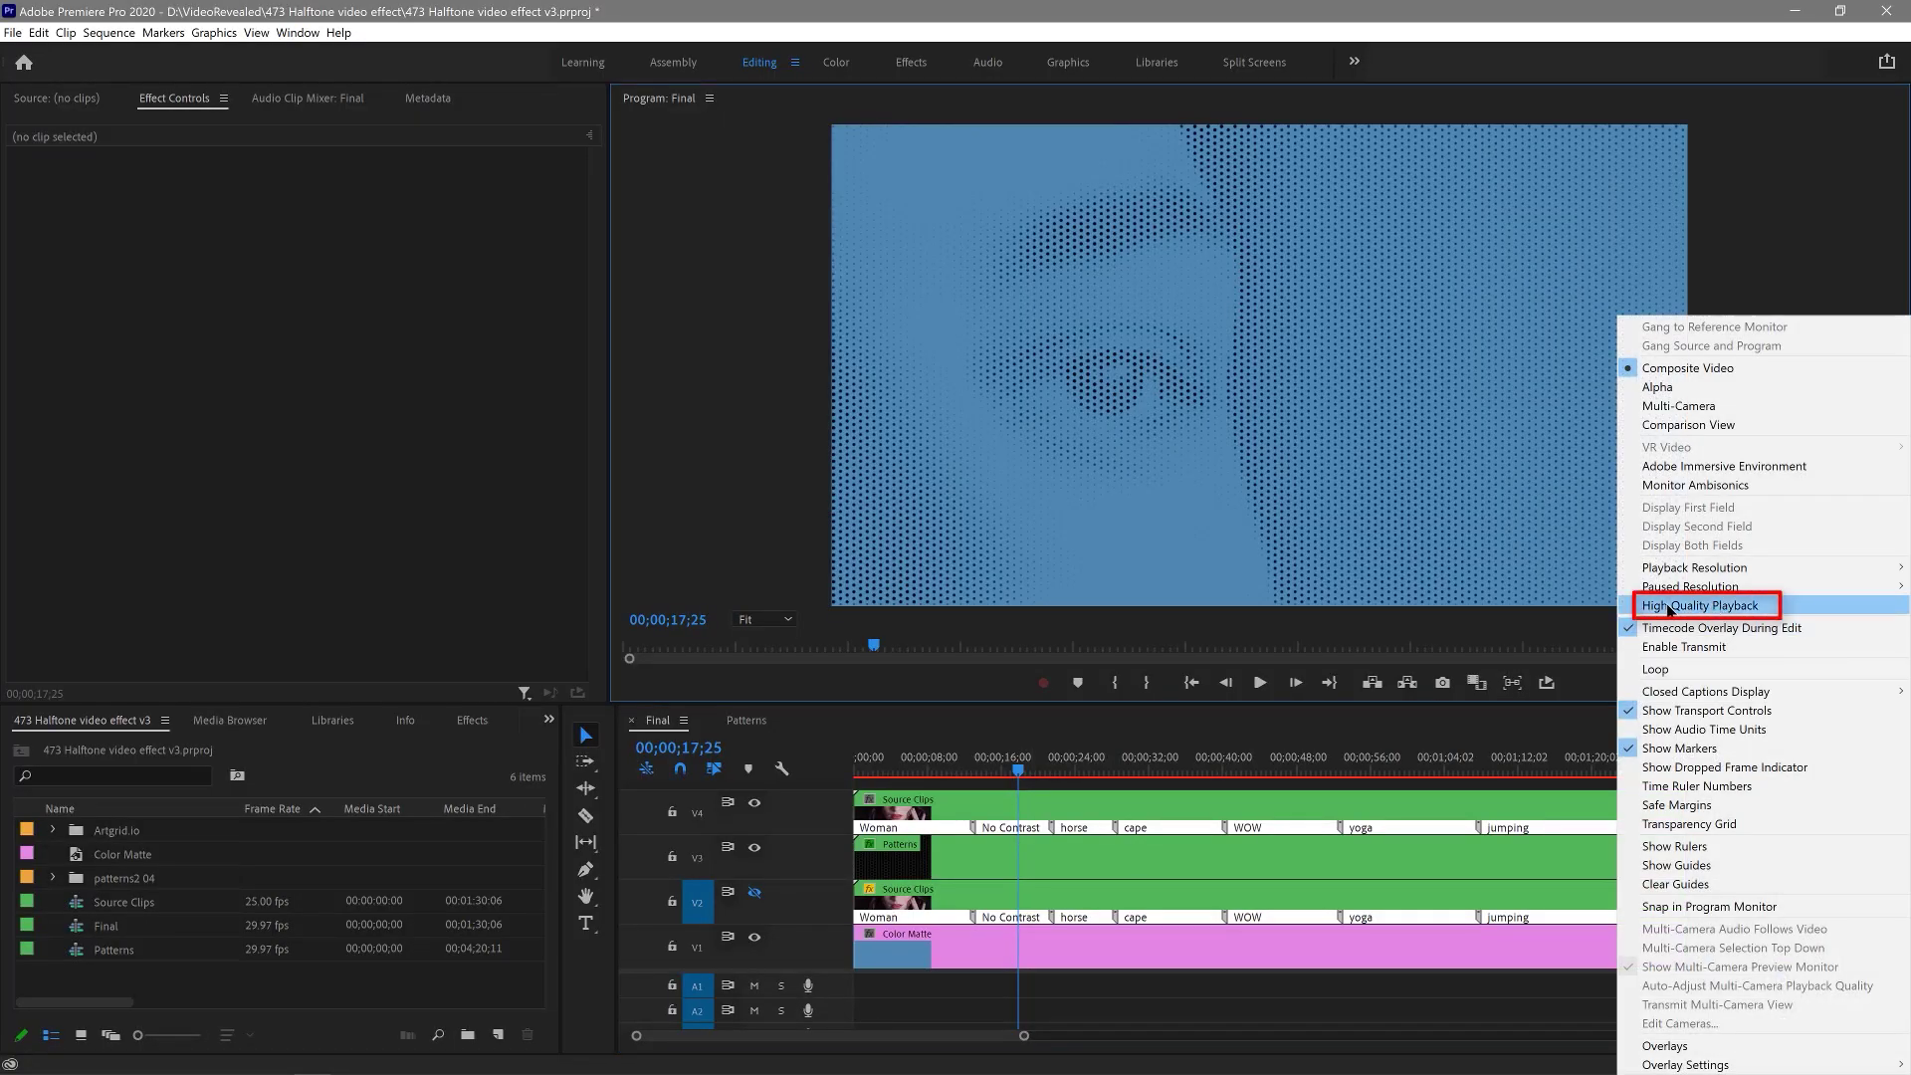
Switch on High Quality Playback for the Program monitor preview.
click(1751, 606)
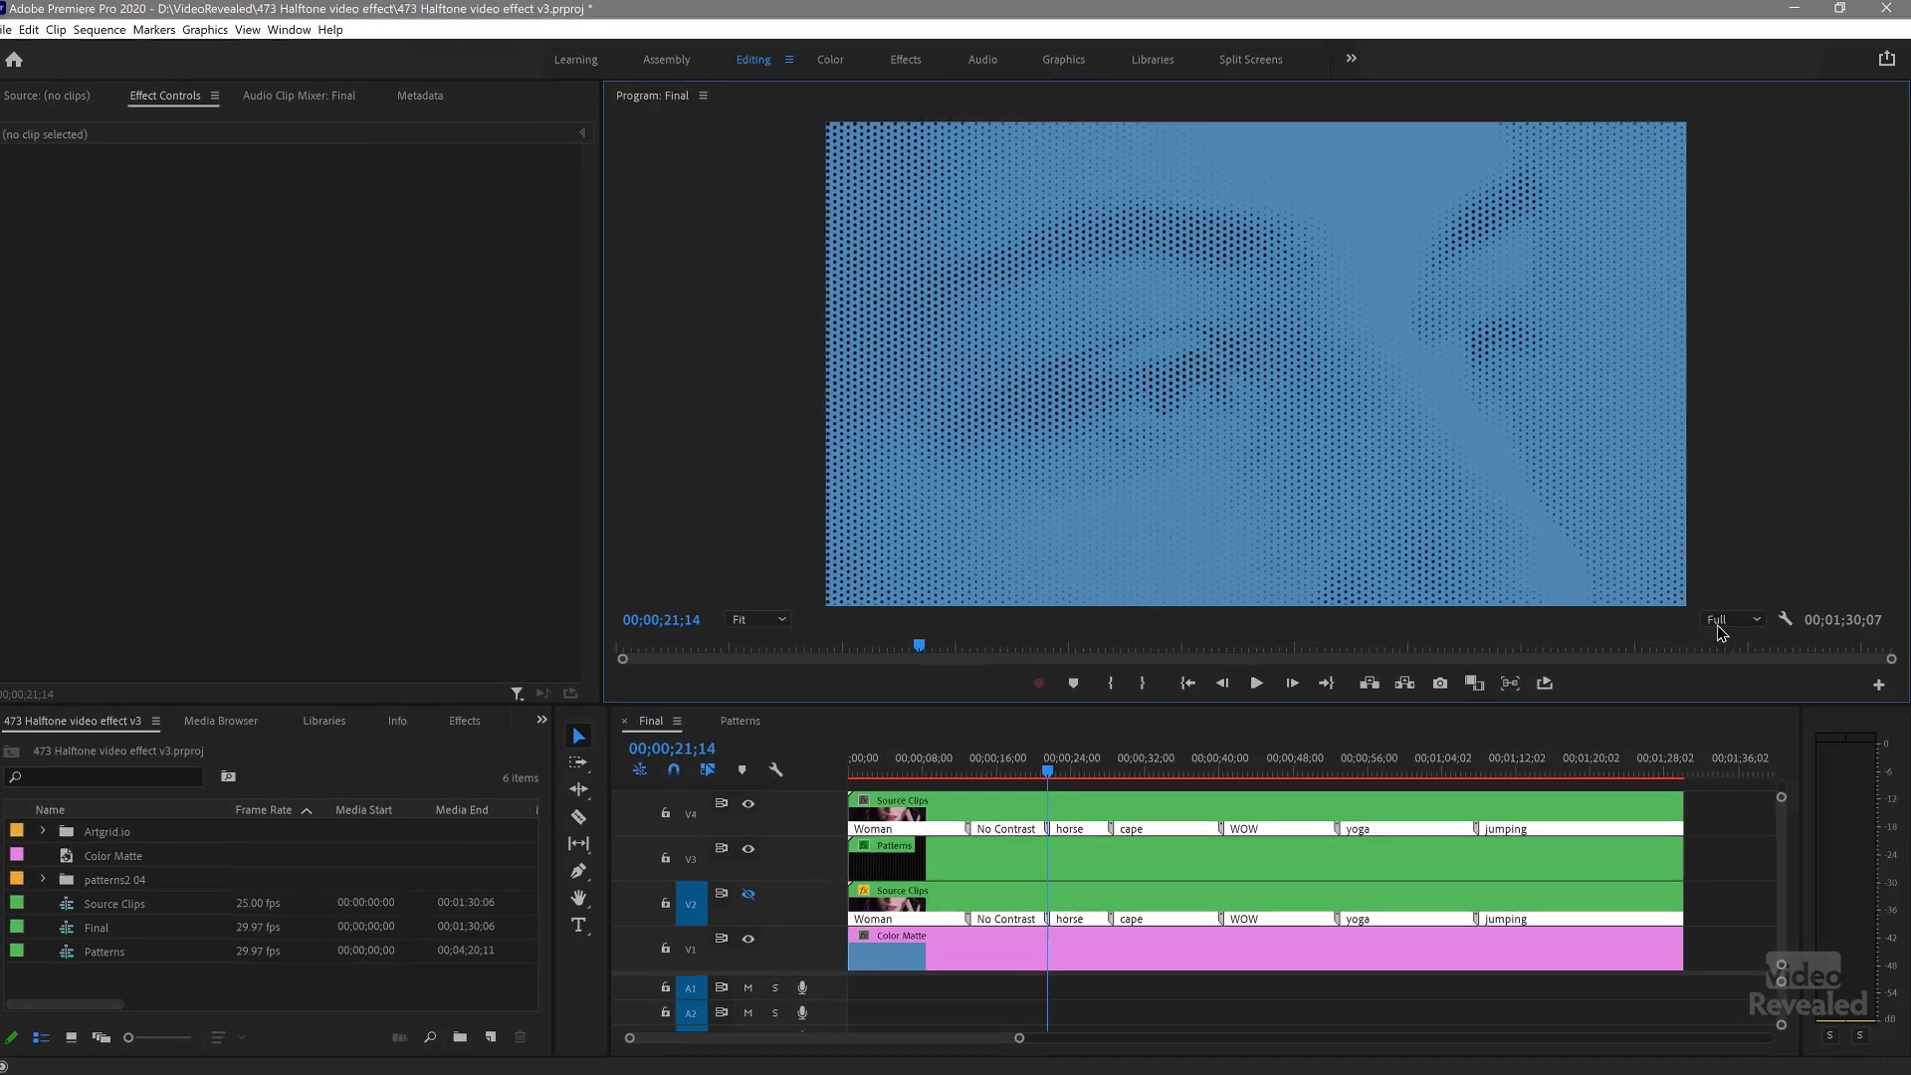
click(1785, 618)
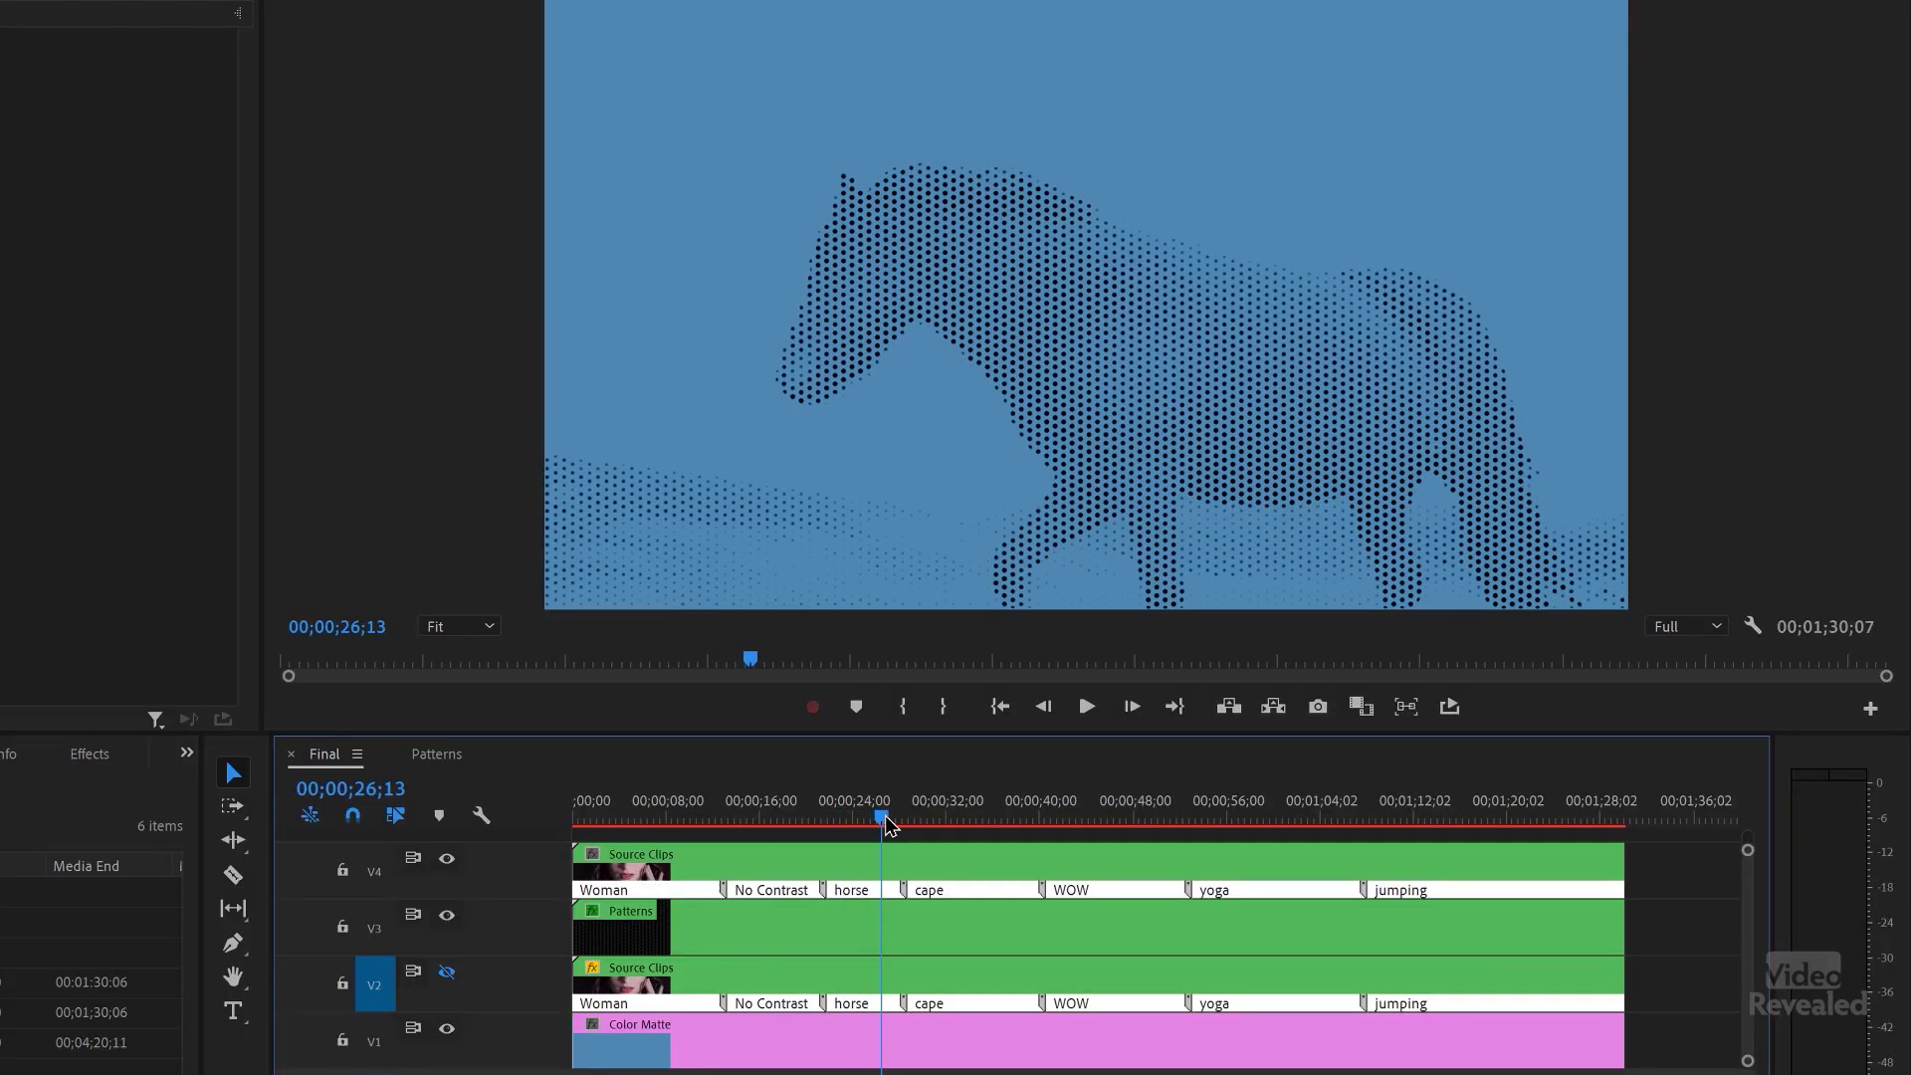
Enable the Bold Lines layer in the Patterns nest and play the Final horse clip from 00;00;22;10.
double_click(730, 929)
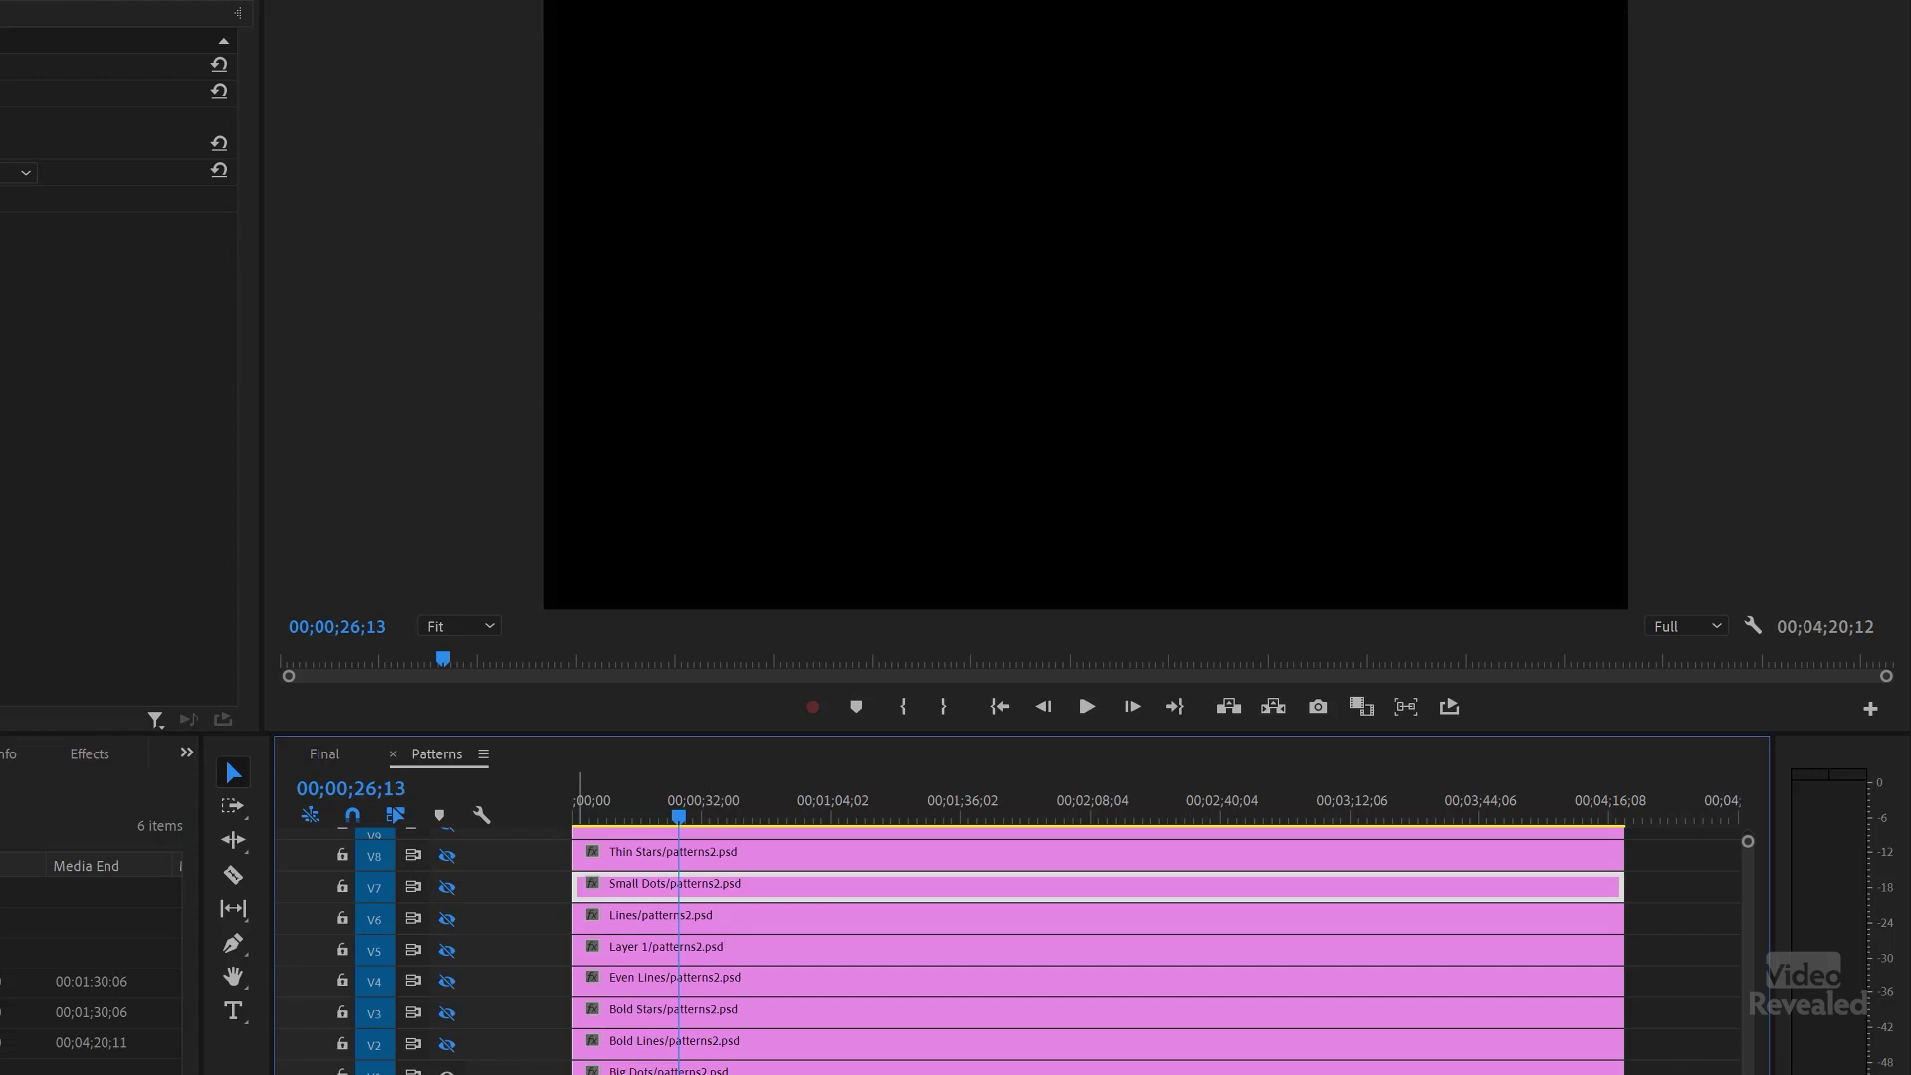
click(446, 1045)
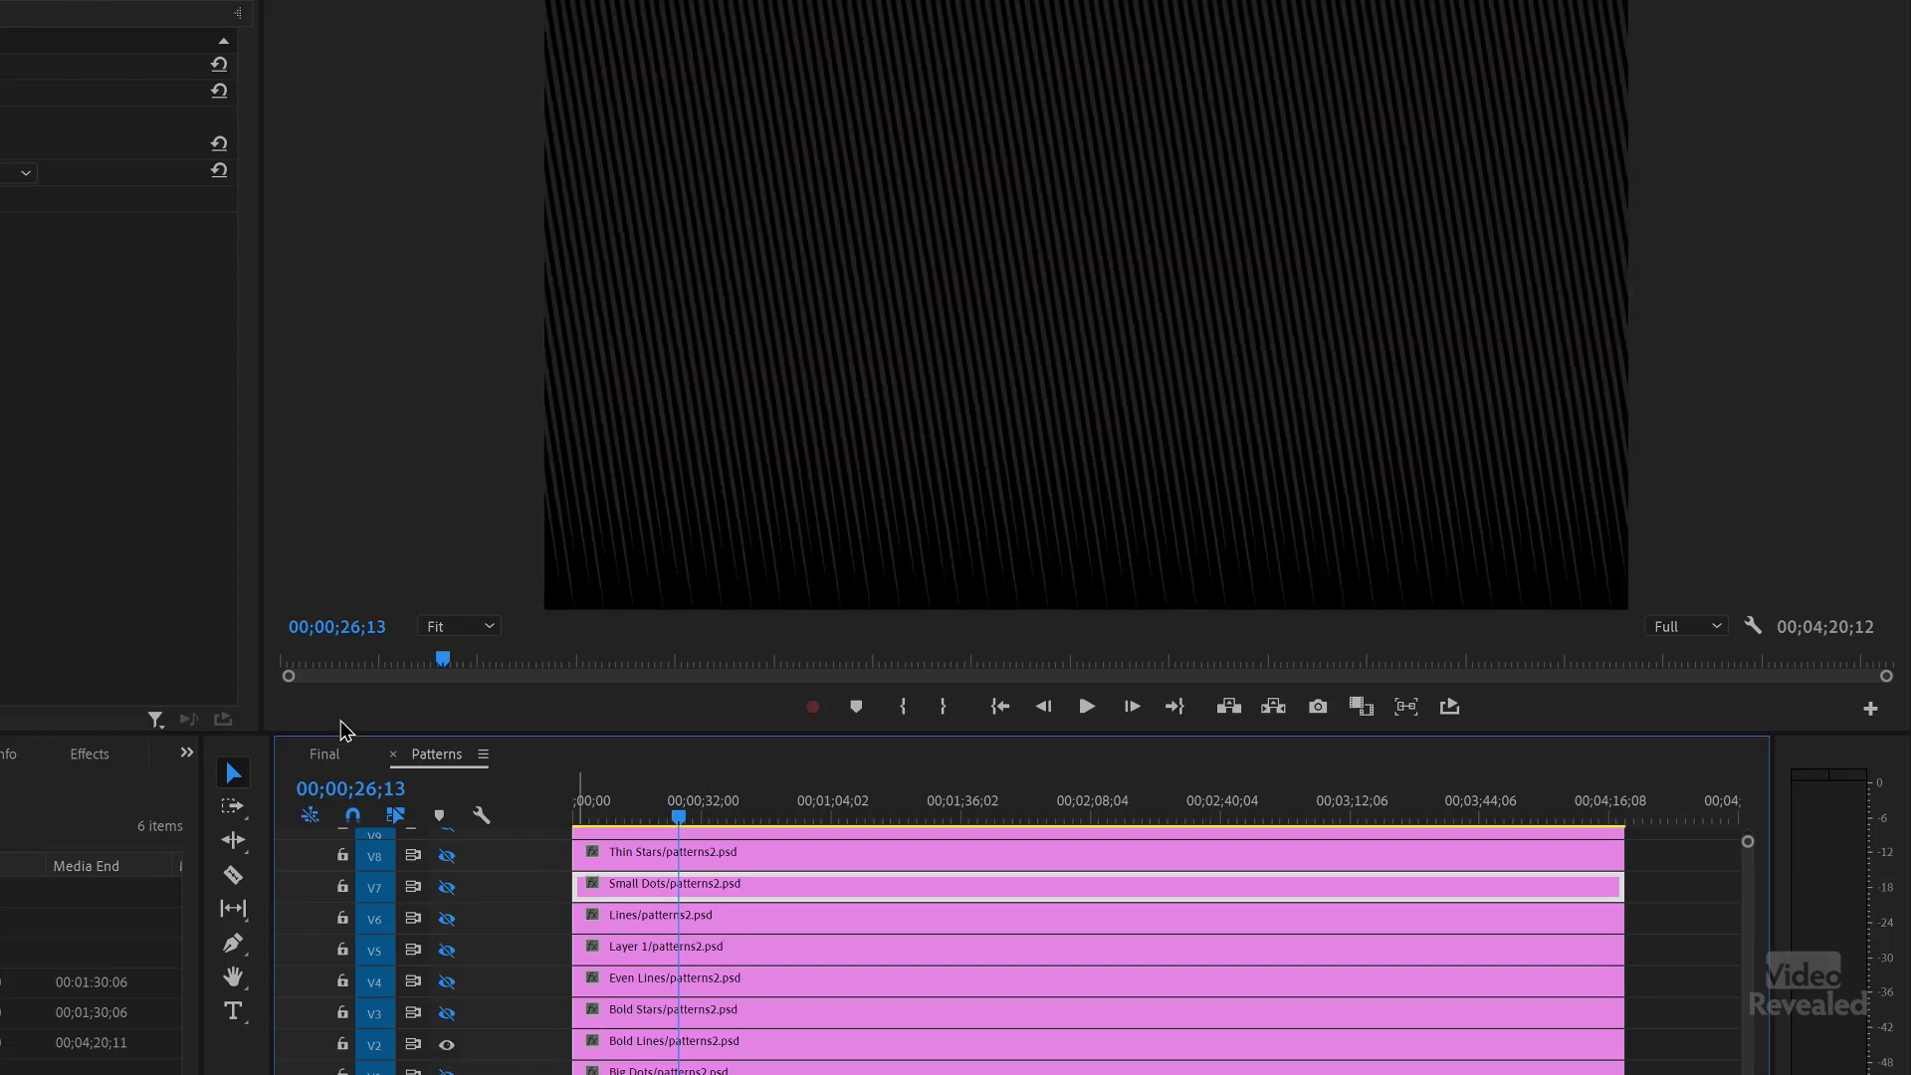
click(325, 757)
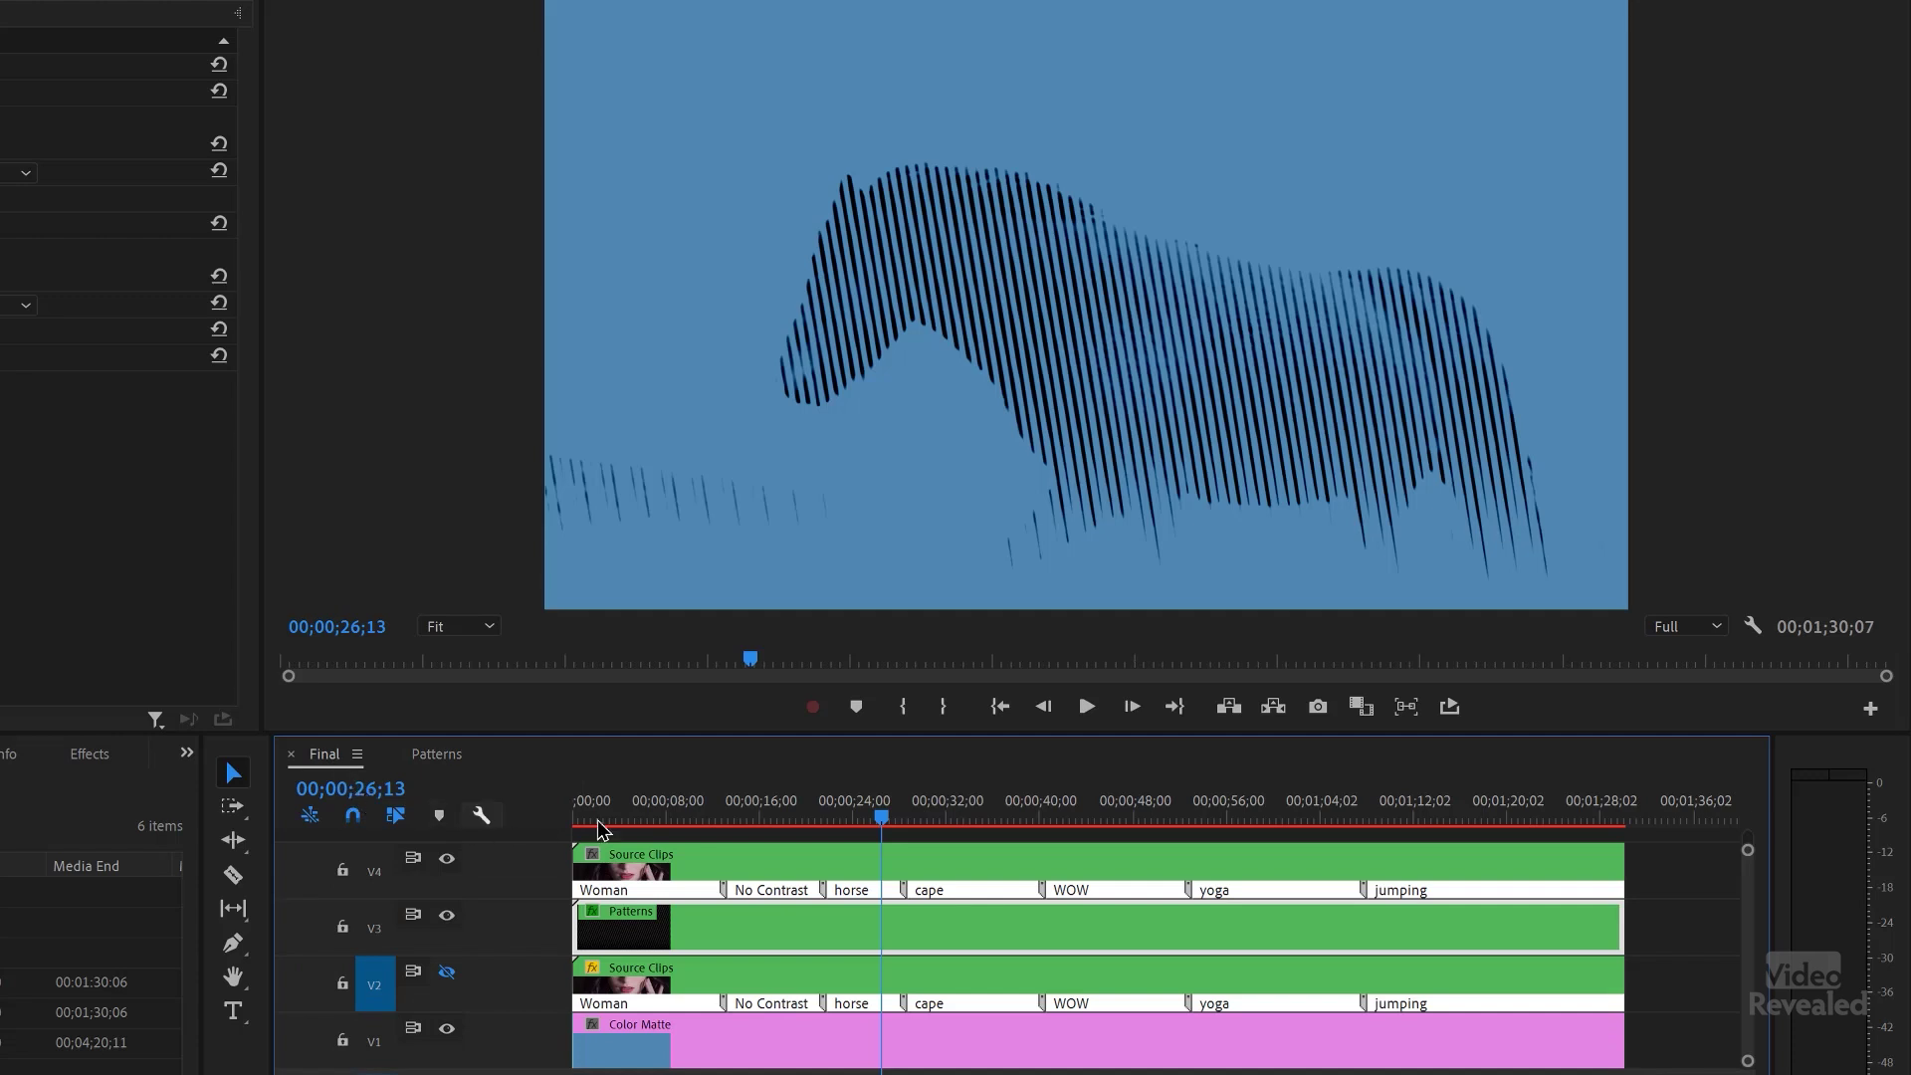
key(space)
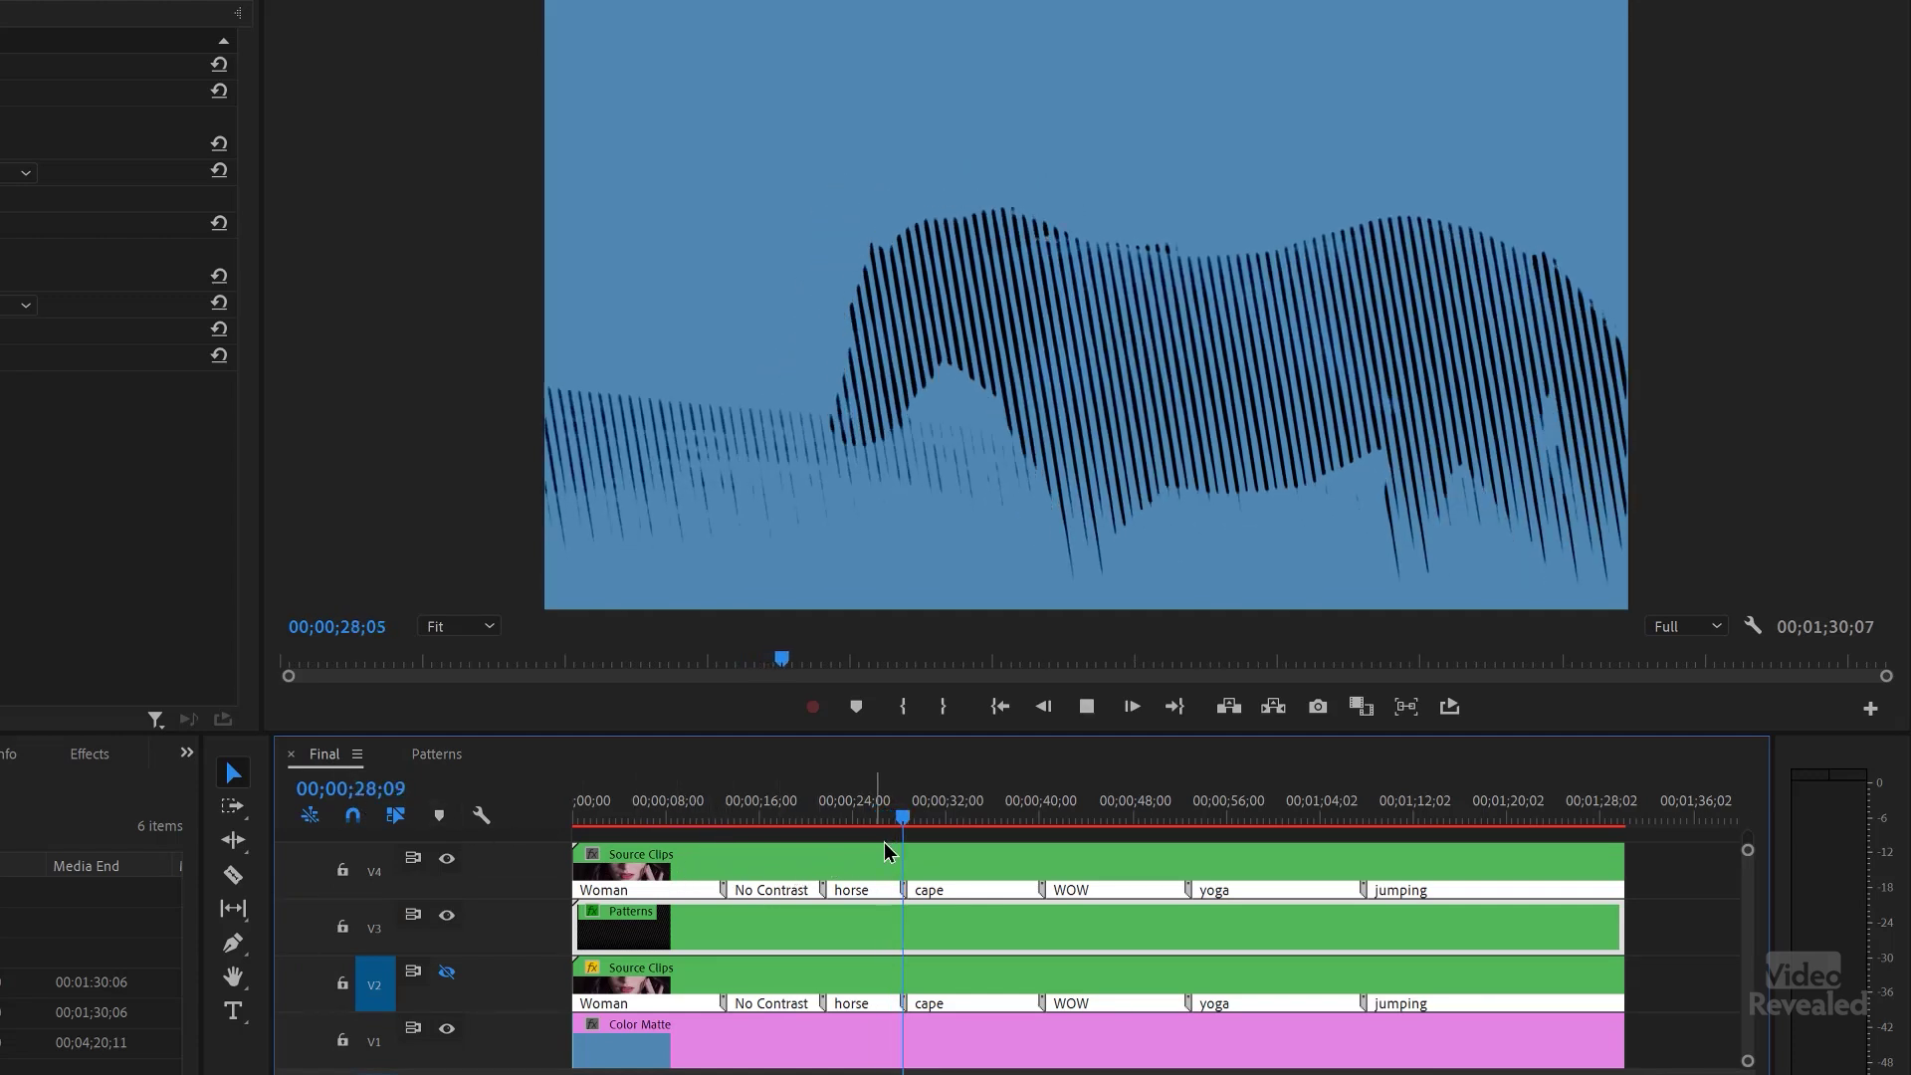
click(834, 822)
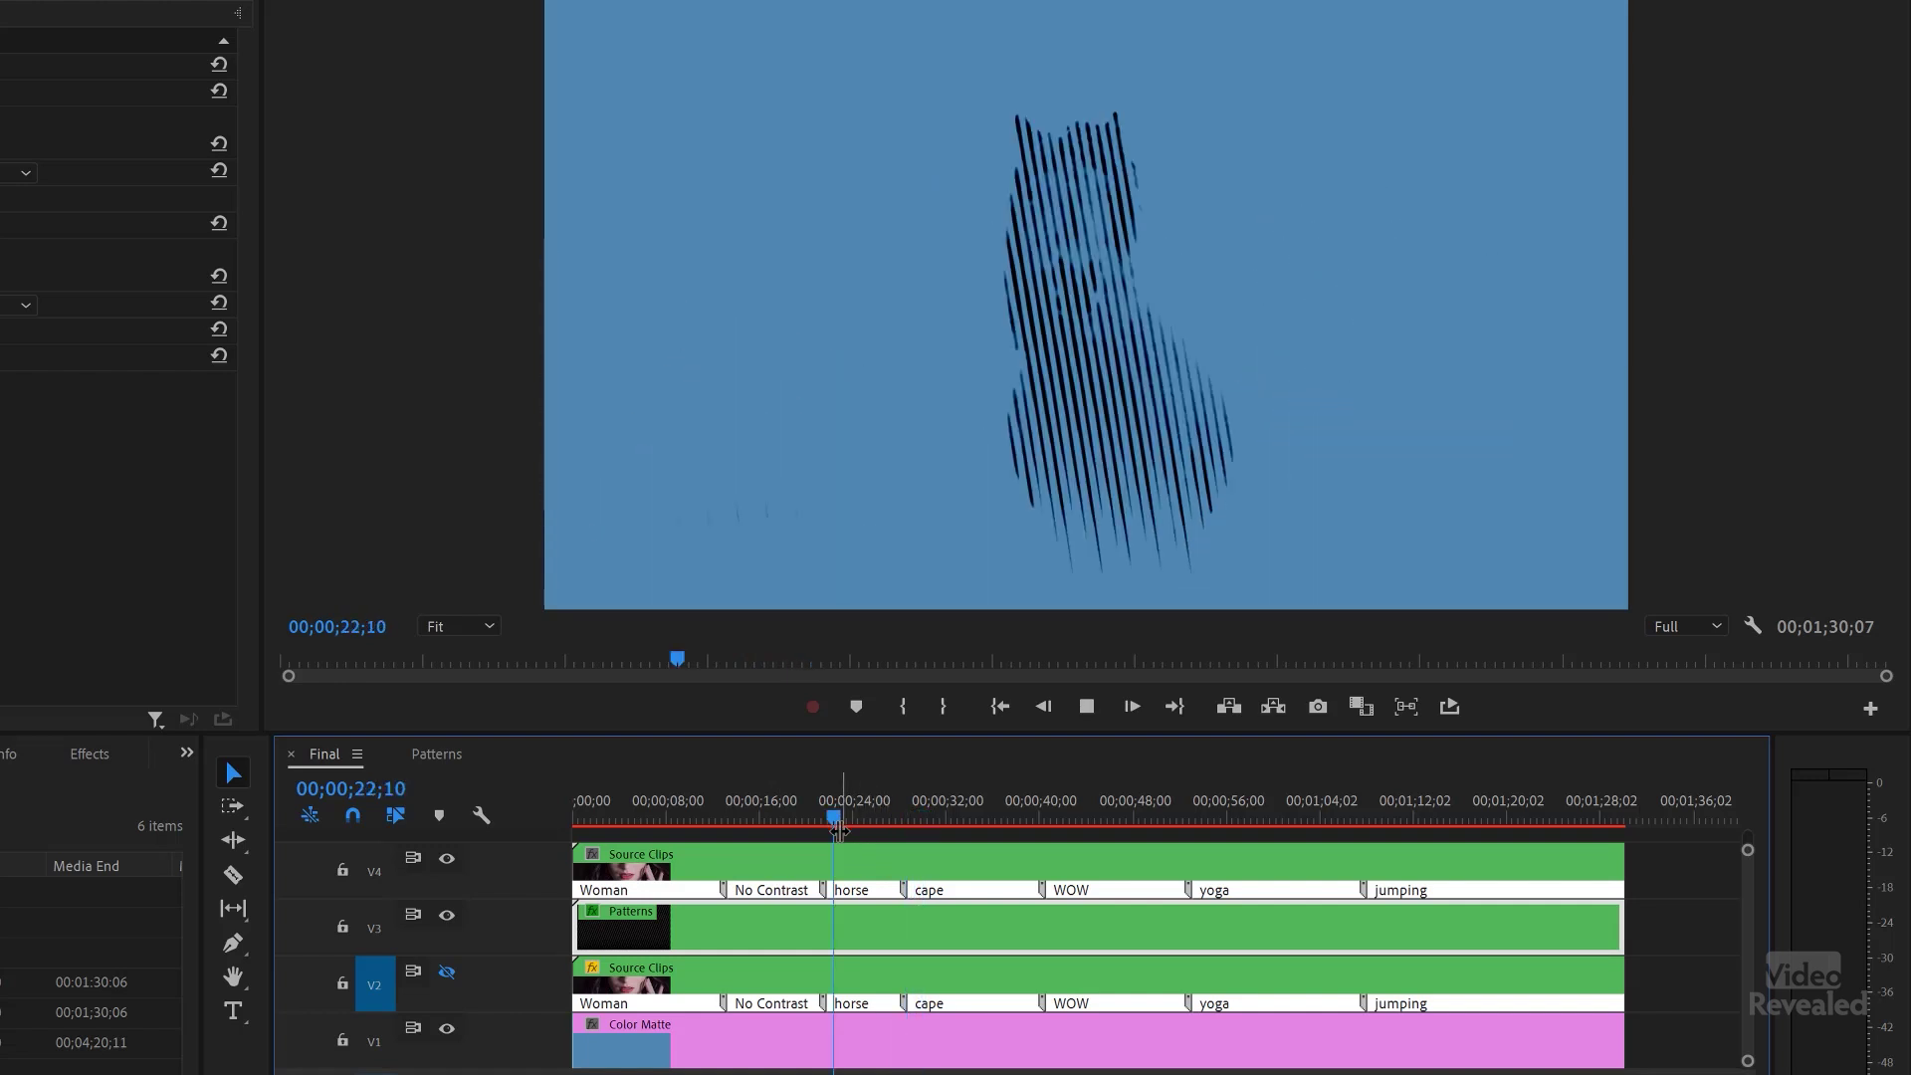
key(space)
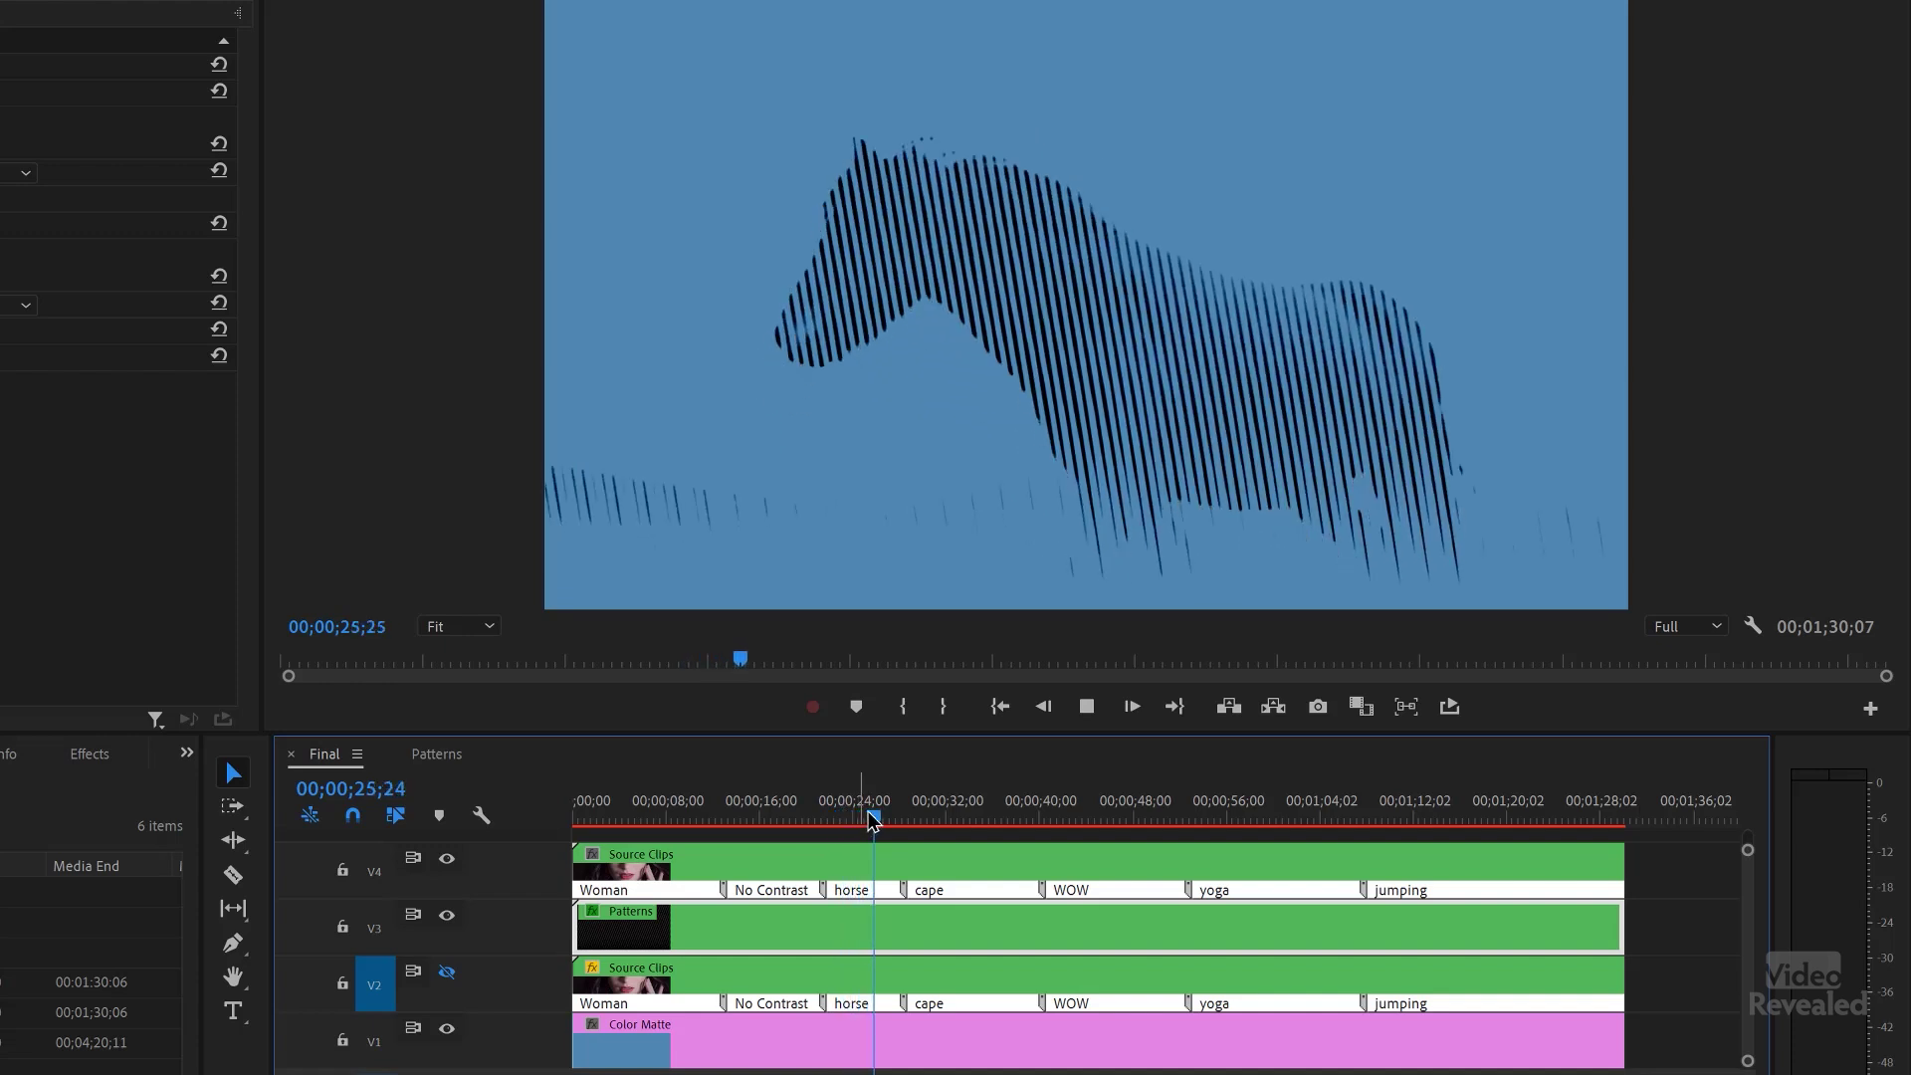
key(space)
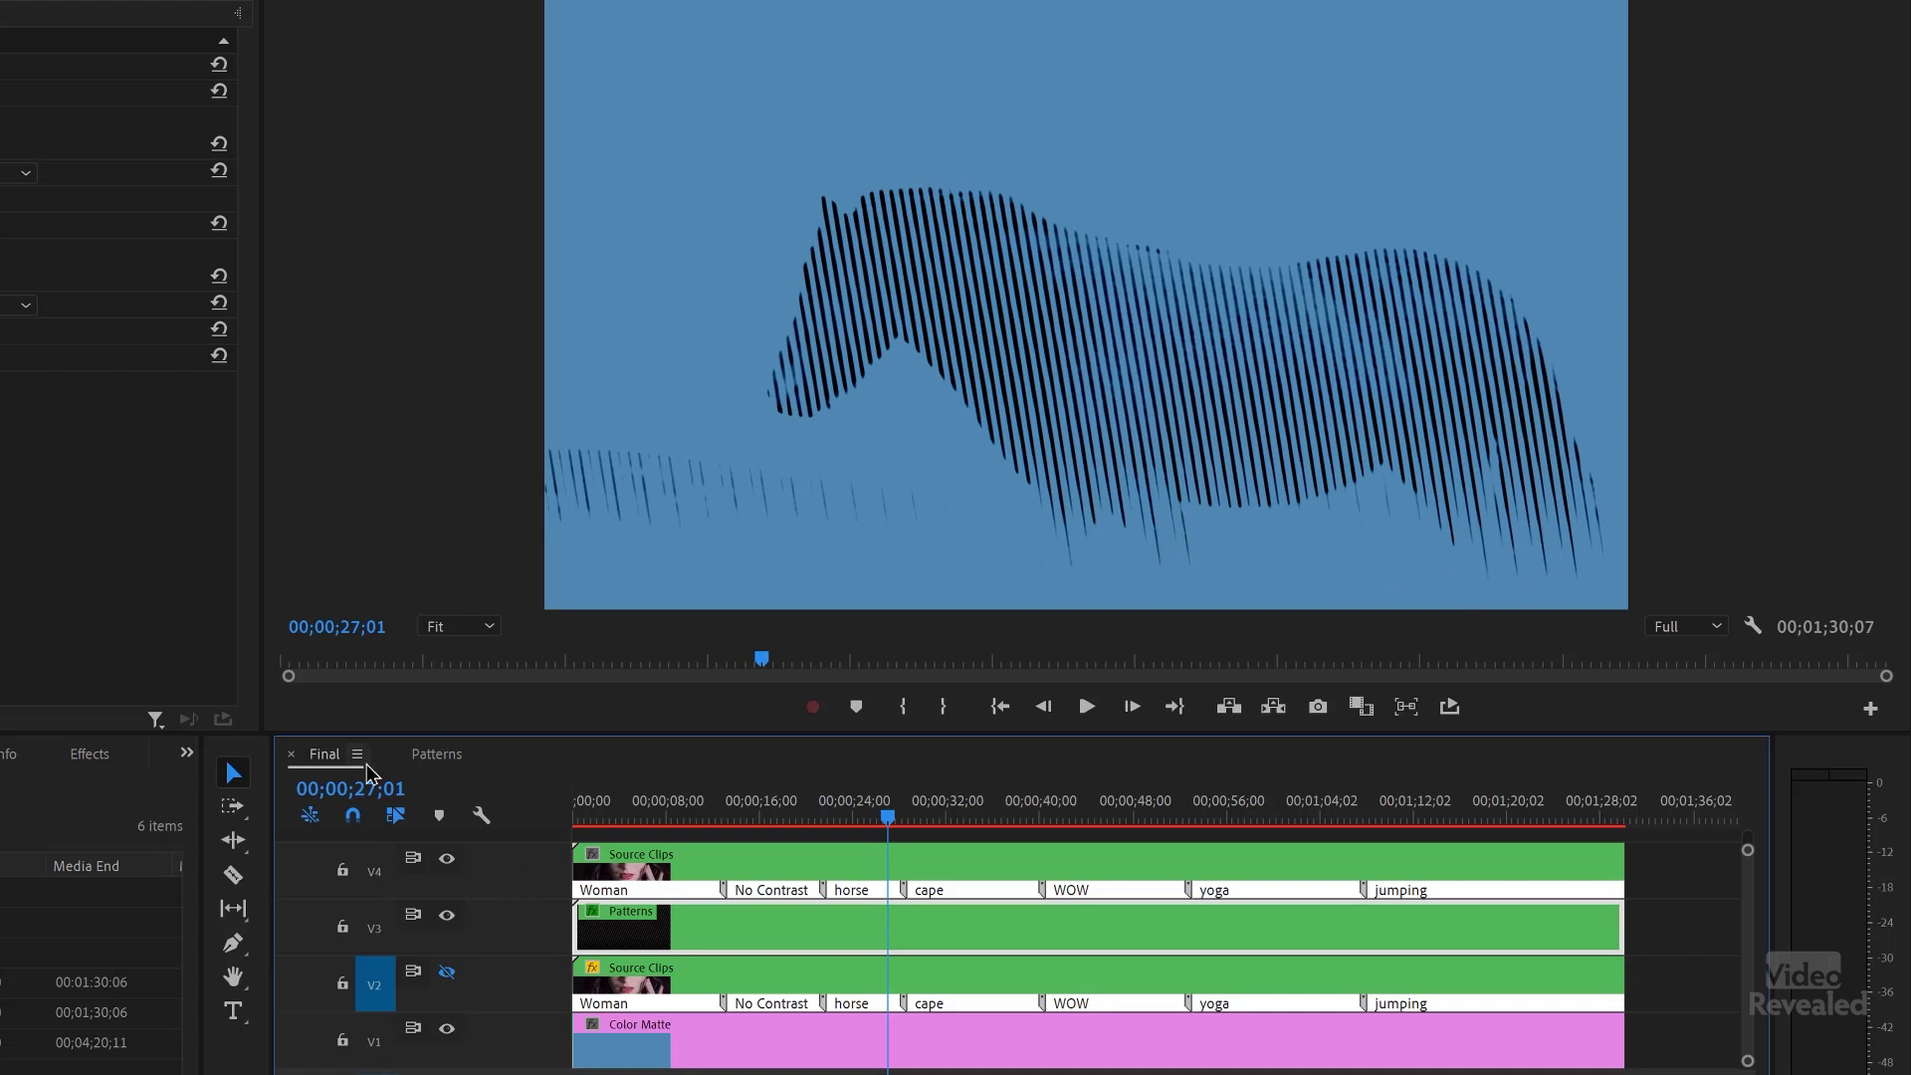
Swap Bold Lines for the Bold Stars layer in Patterns and preview the horse clip in Final.
click(435, 759)
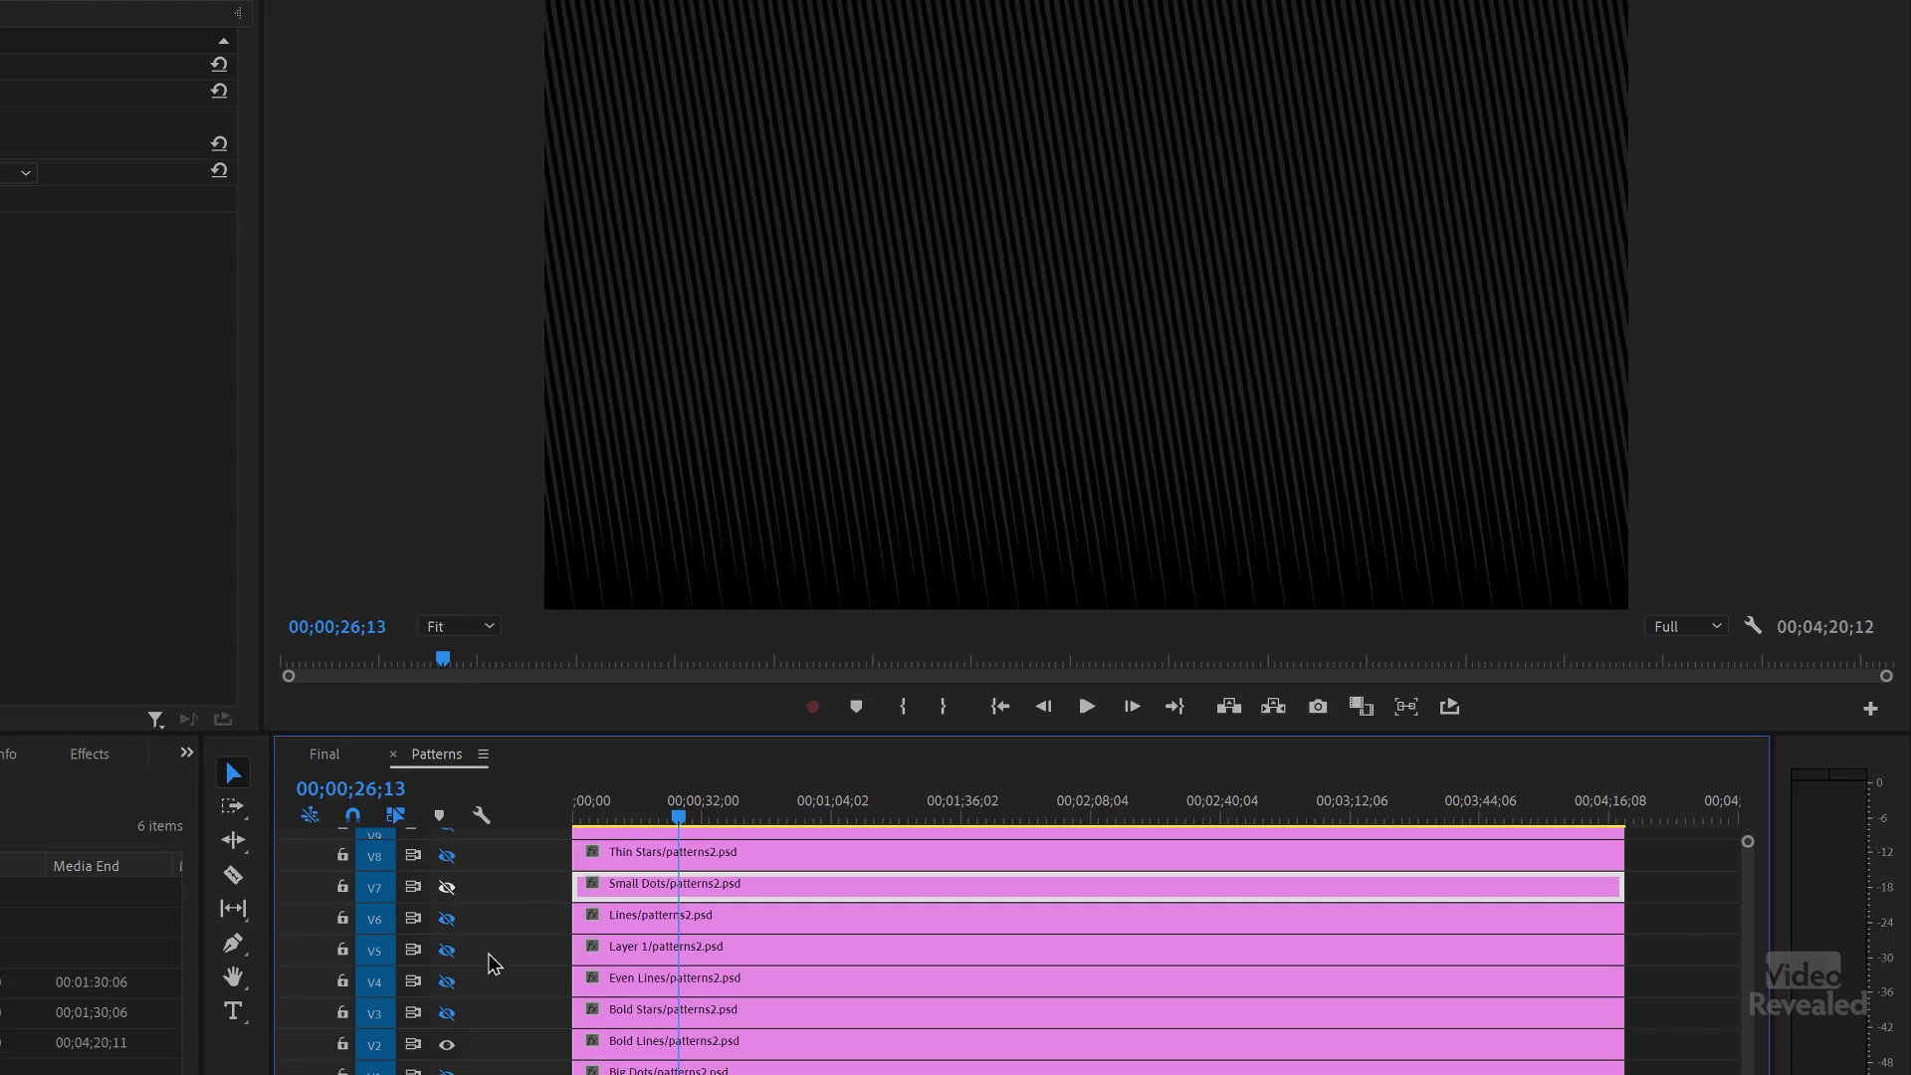
click(447, 1045)
click(446, 1015)
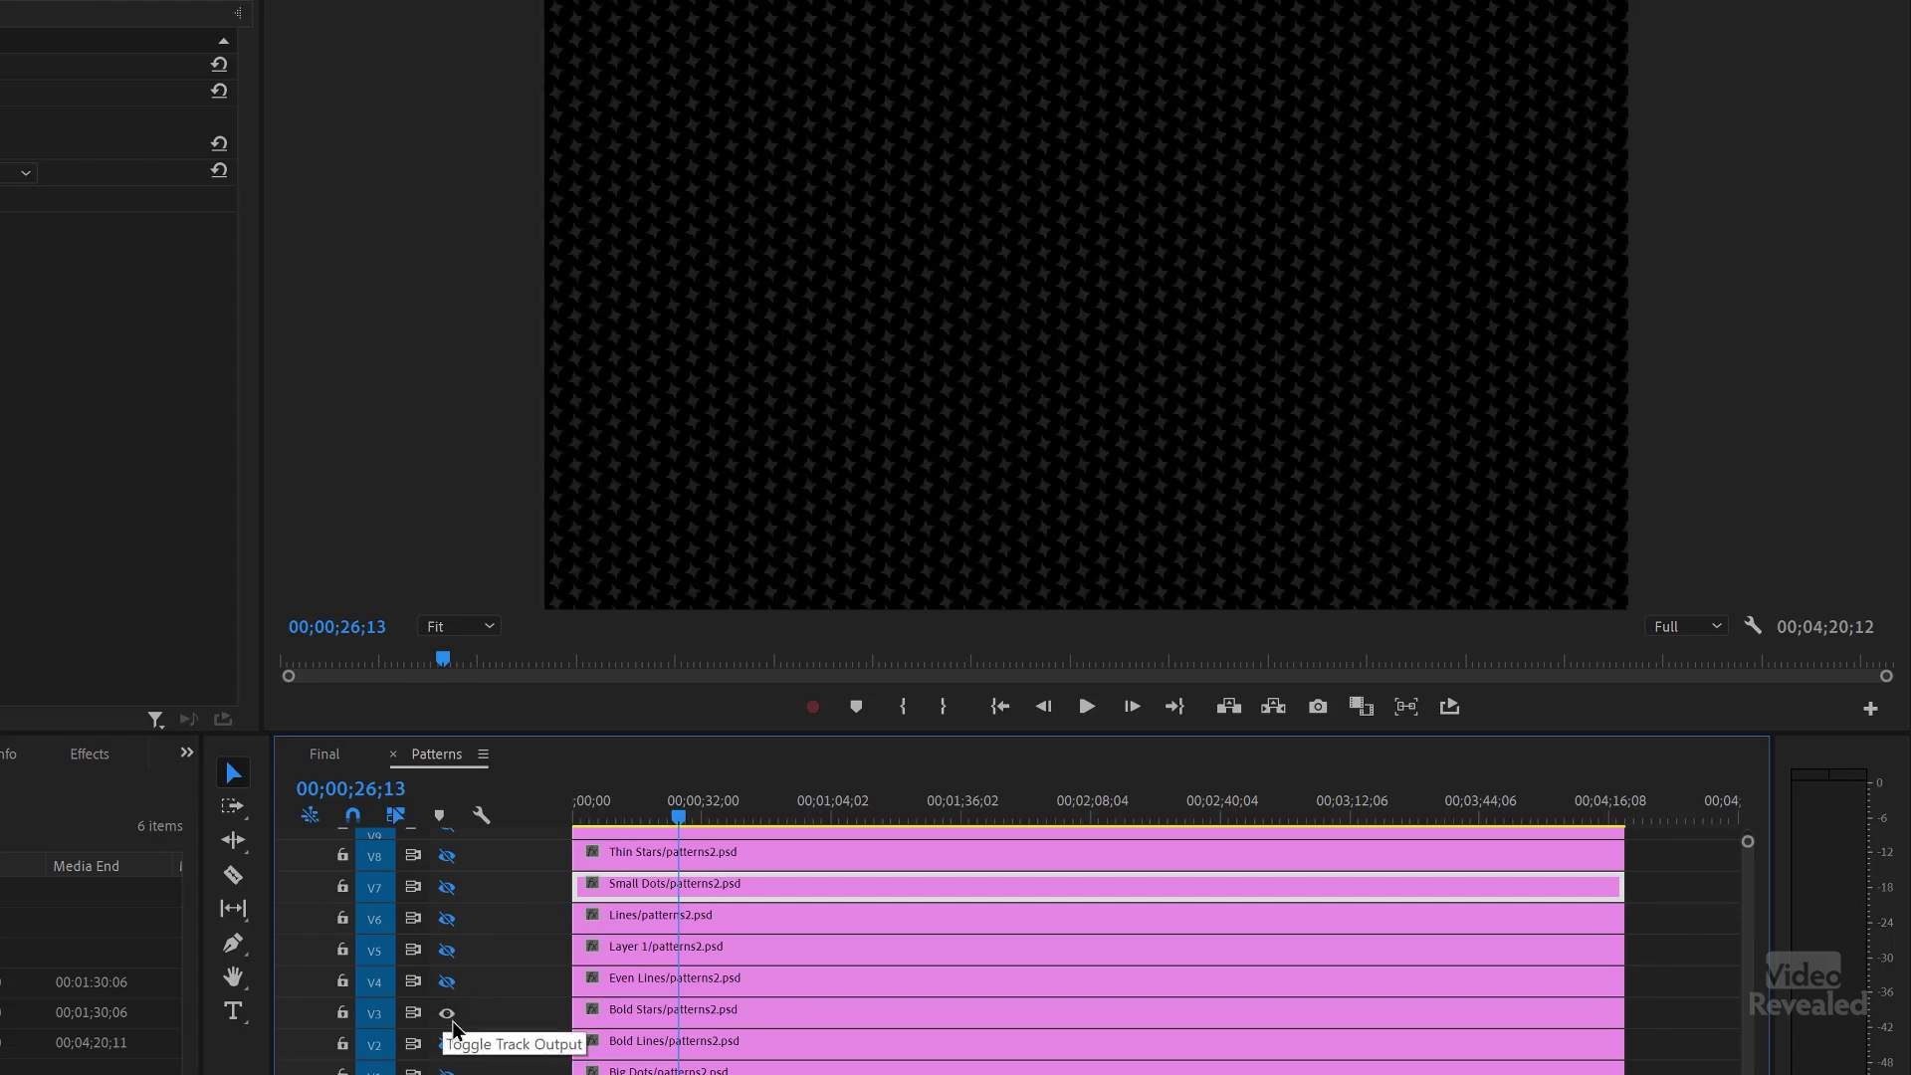
click(339, 764)
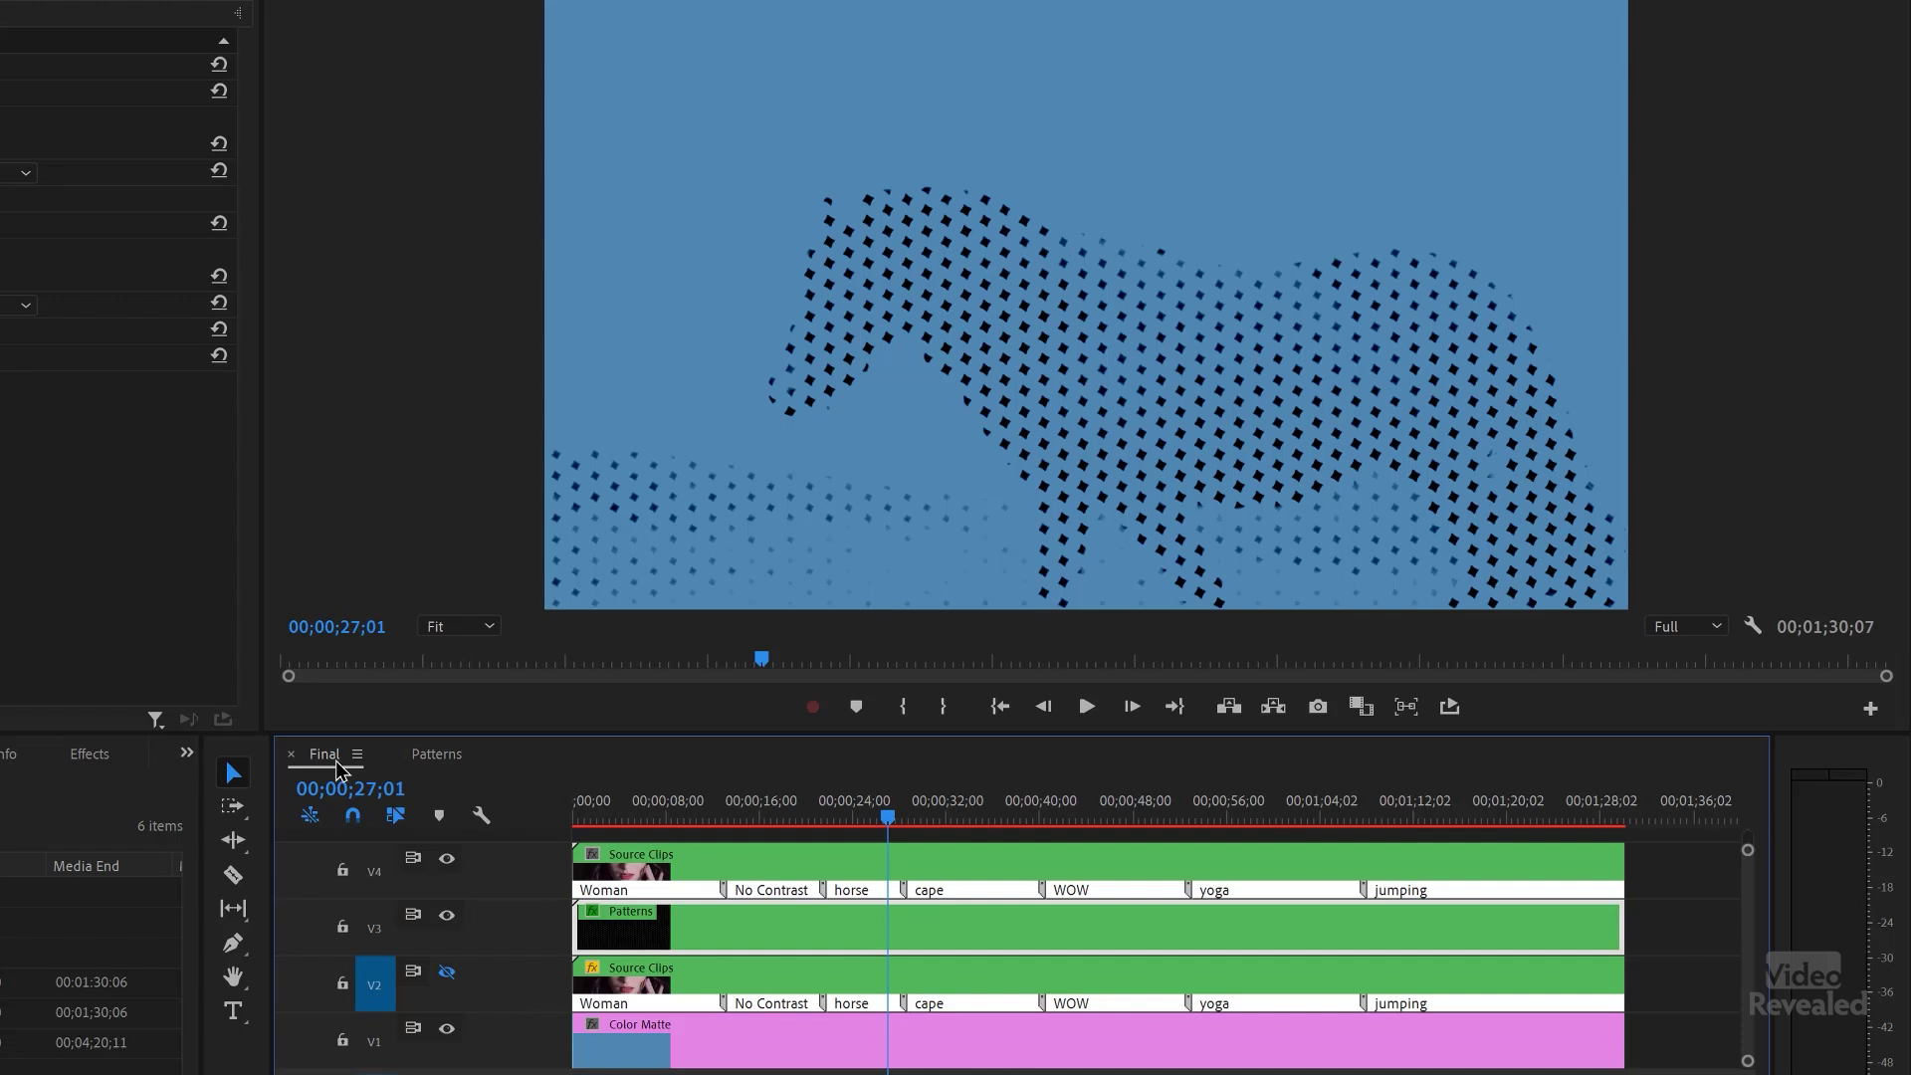
key(space)
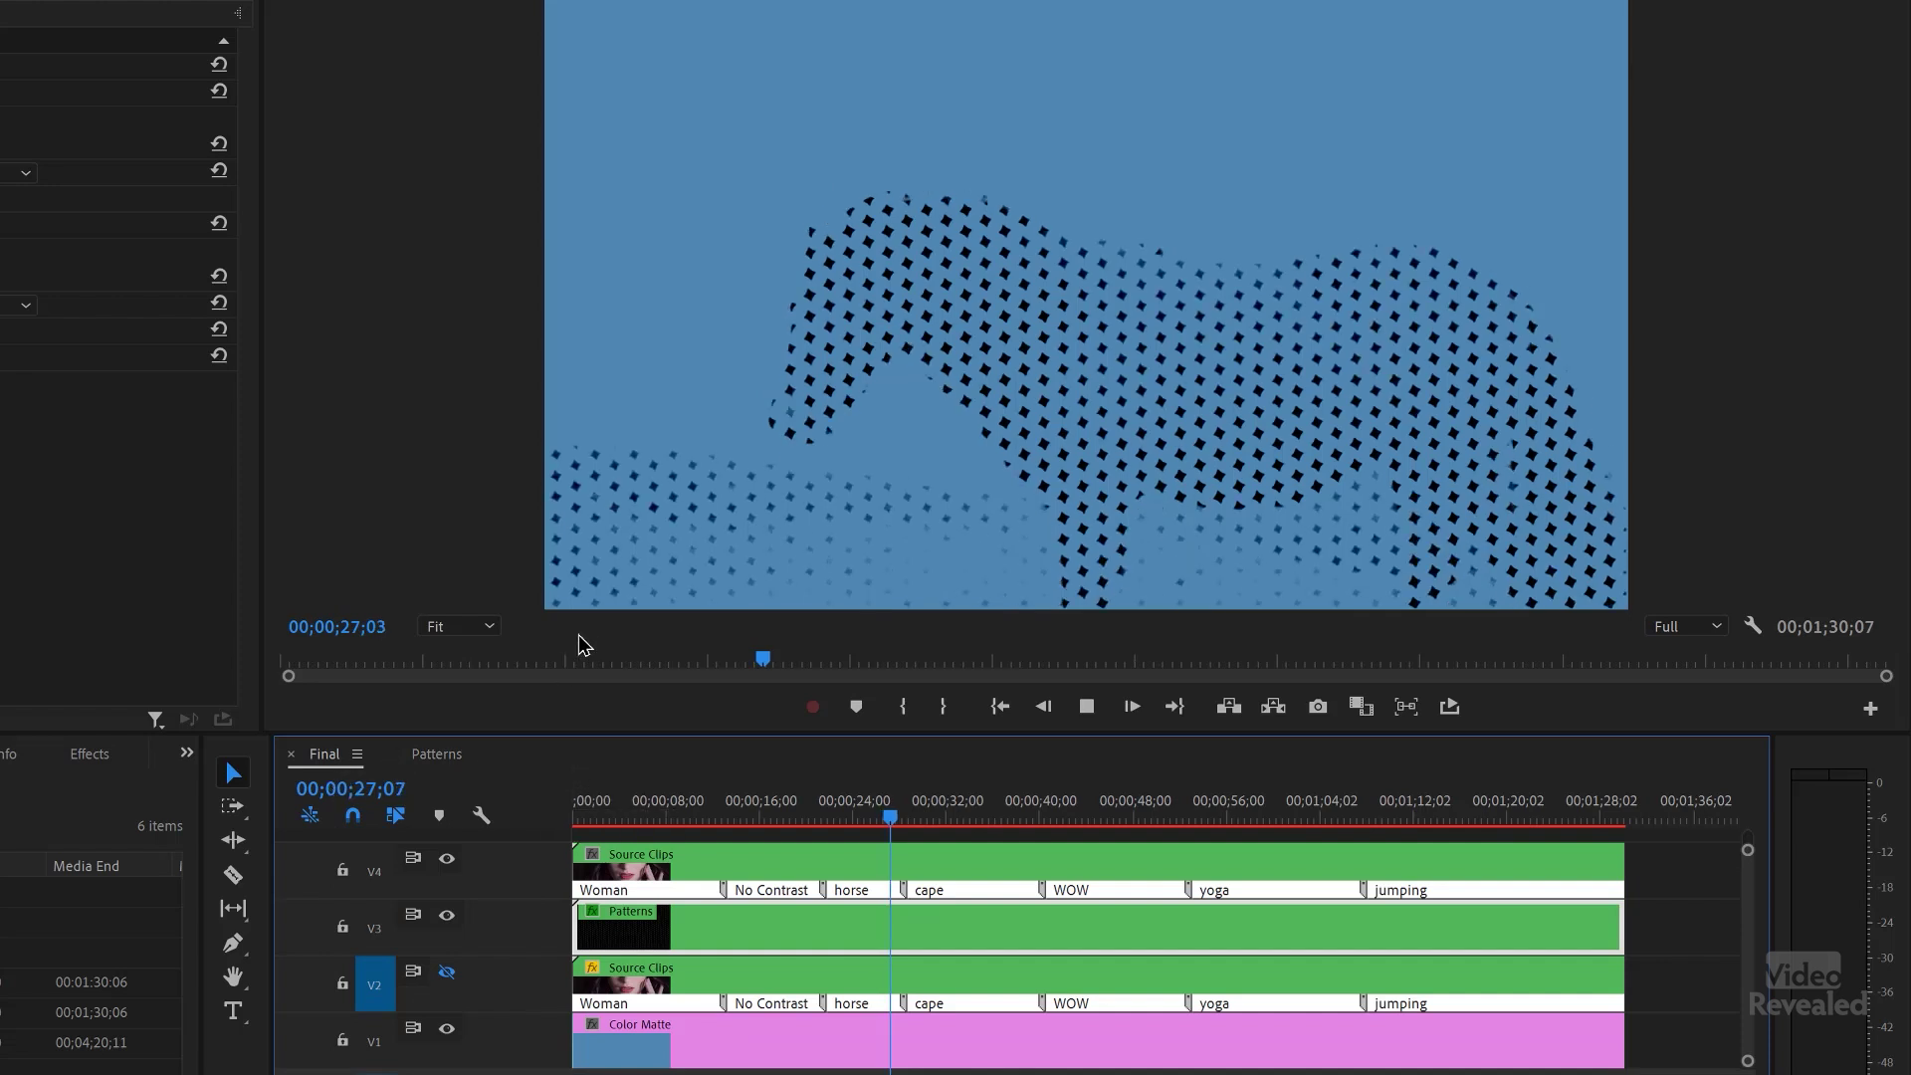
key(space)
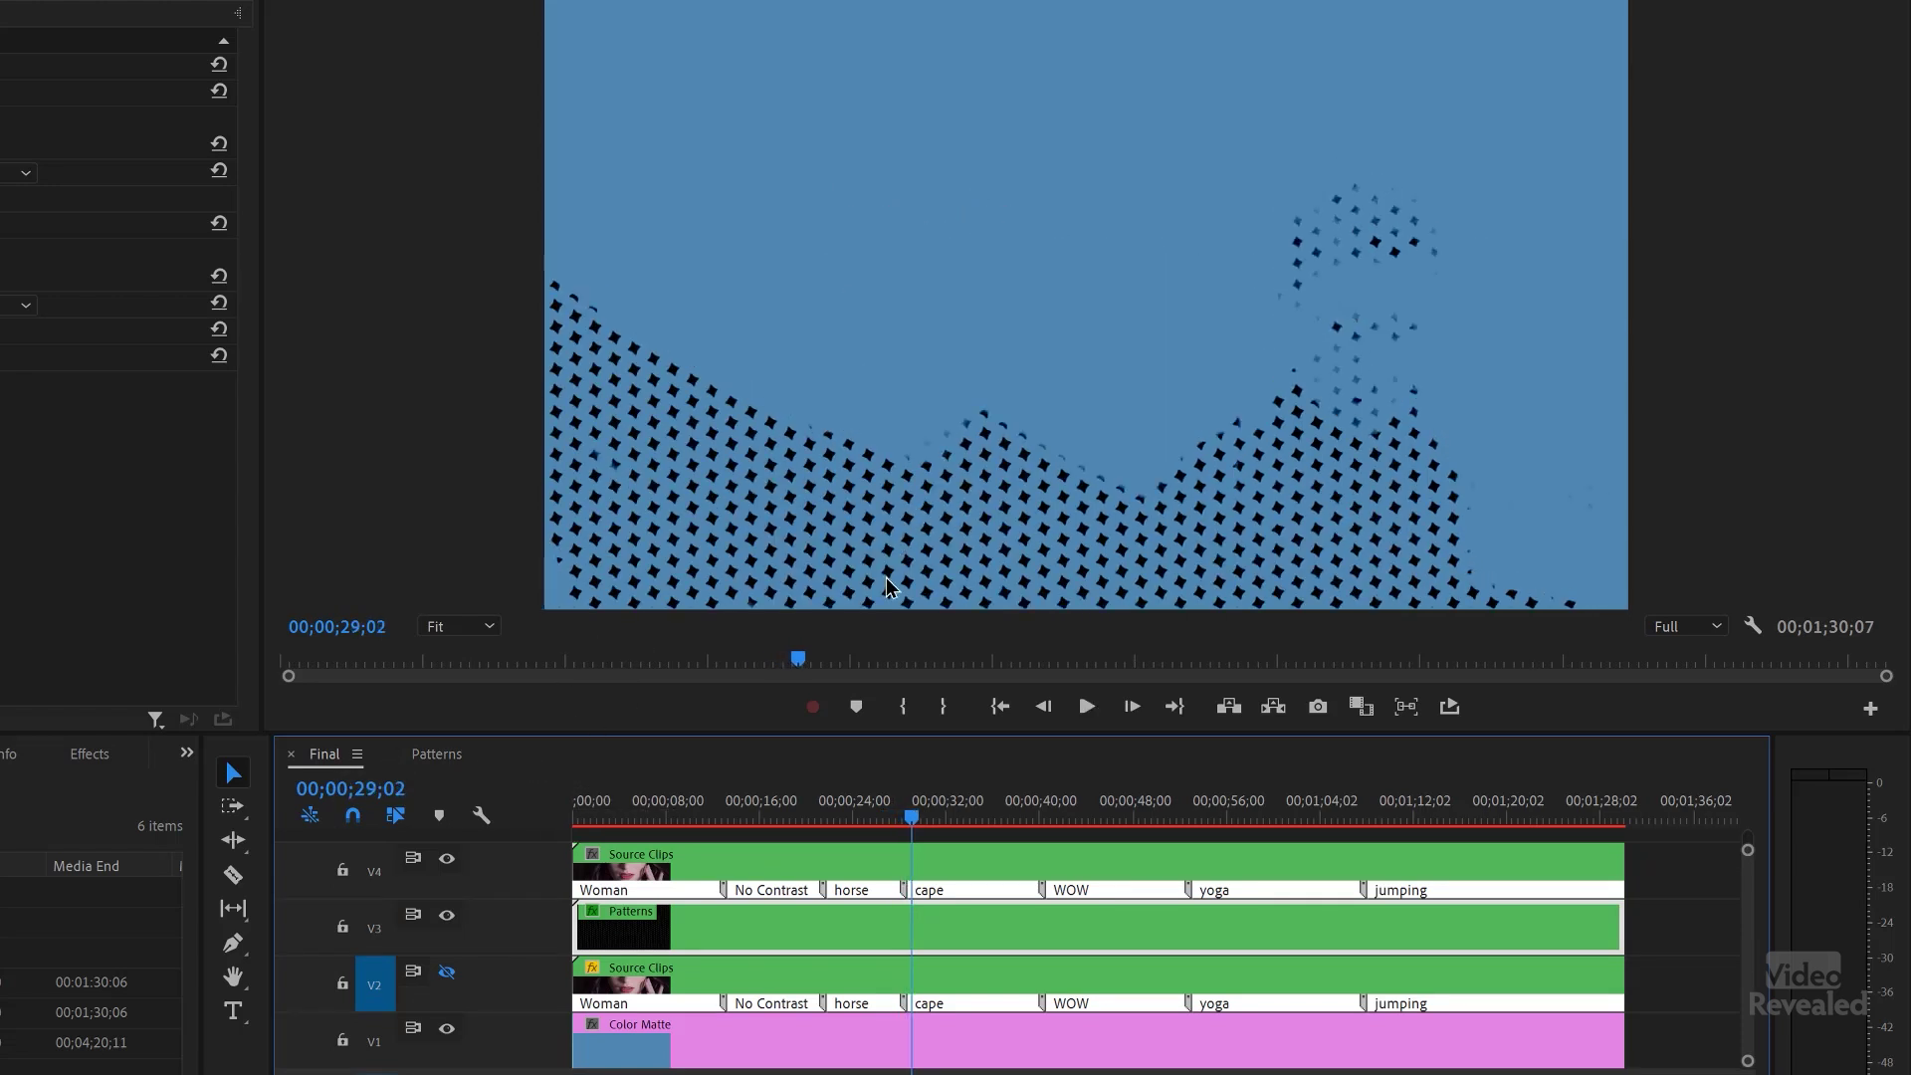
key(space)
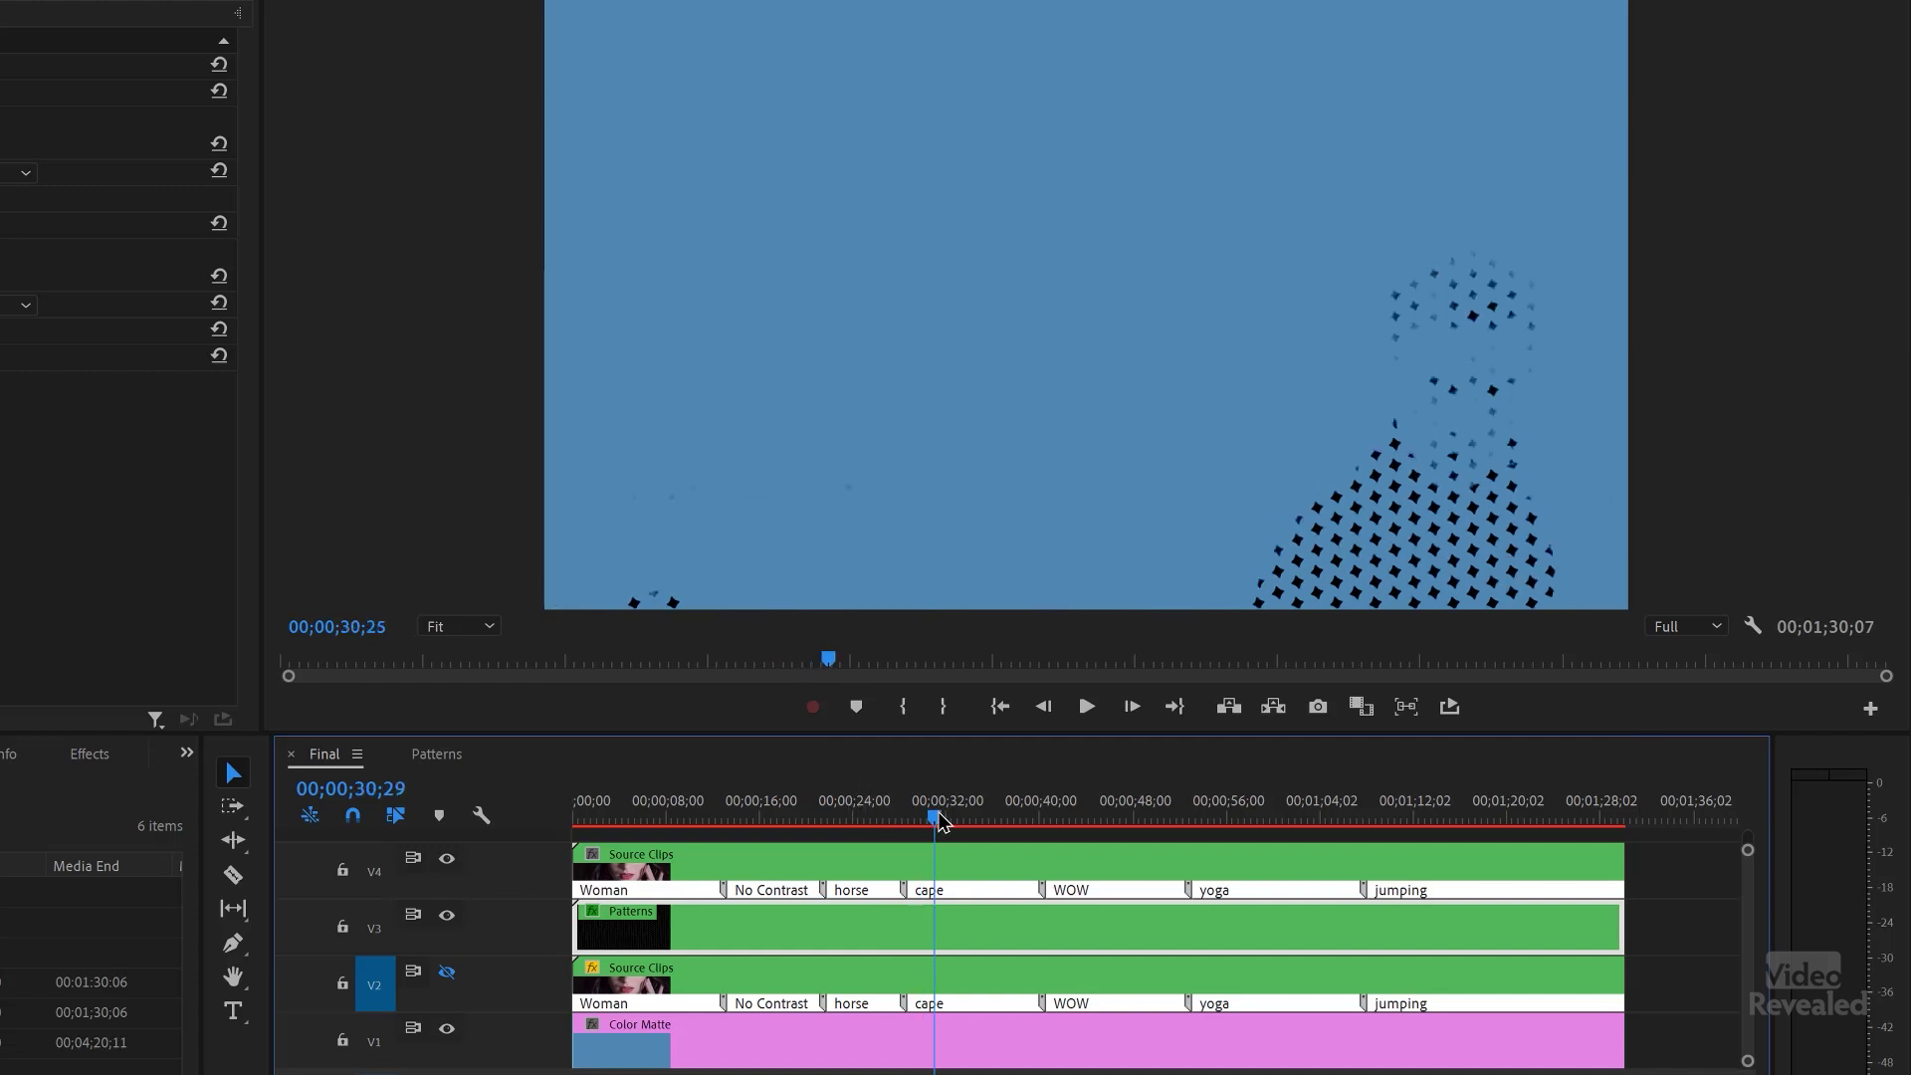
key(space)
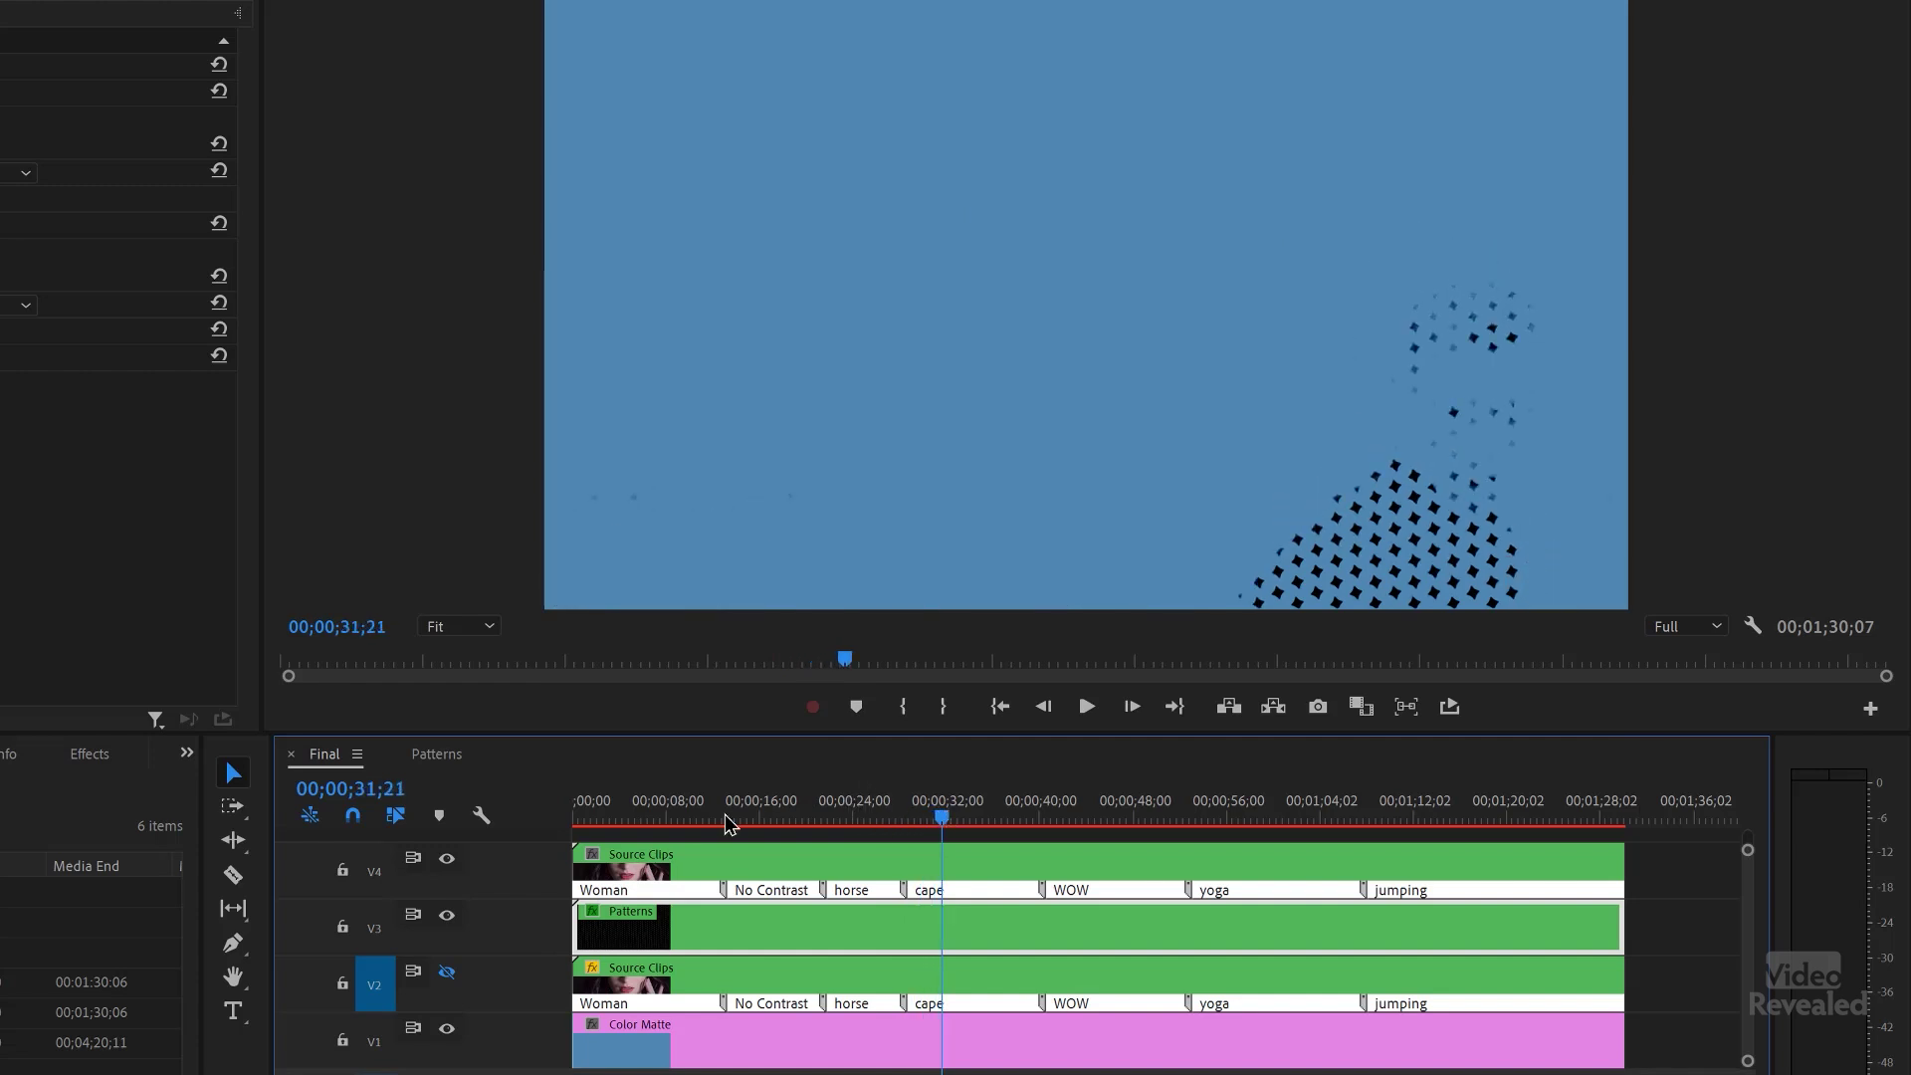
Add the Even Lines layer in Patterns and play the Final composite.
click(436, 756)
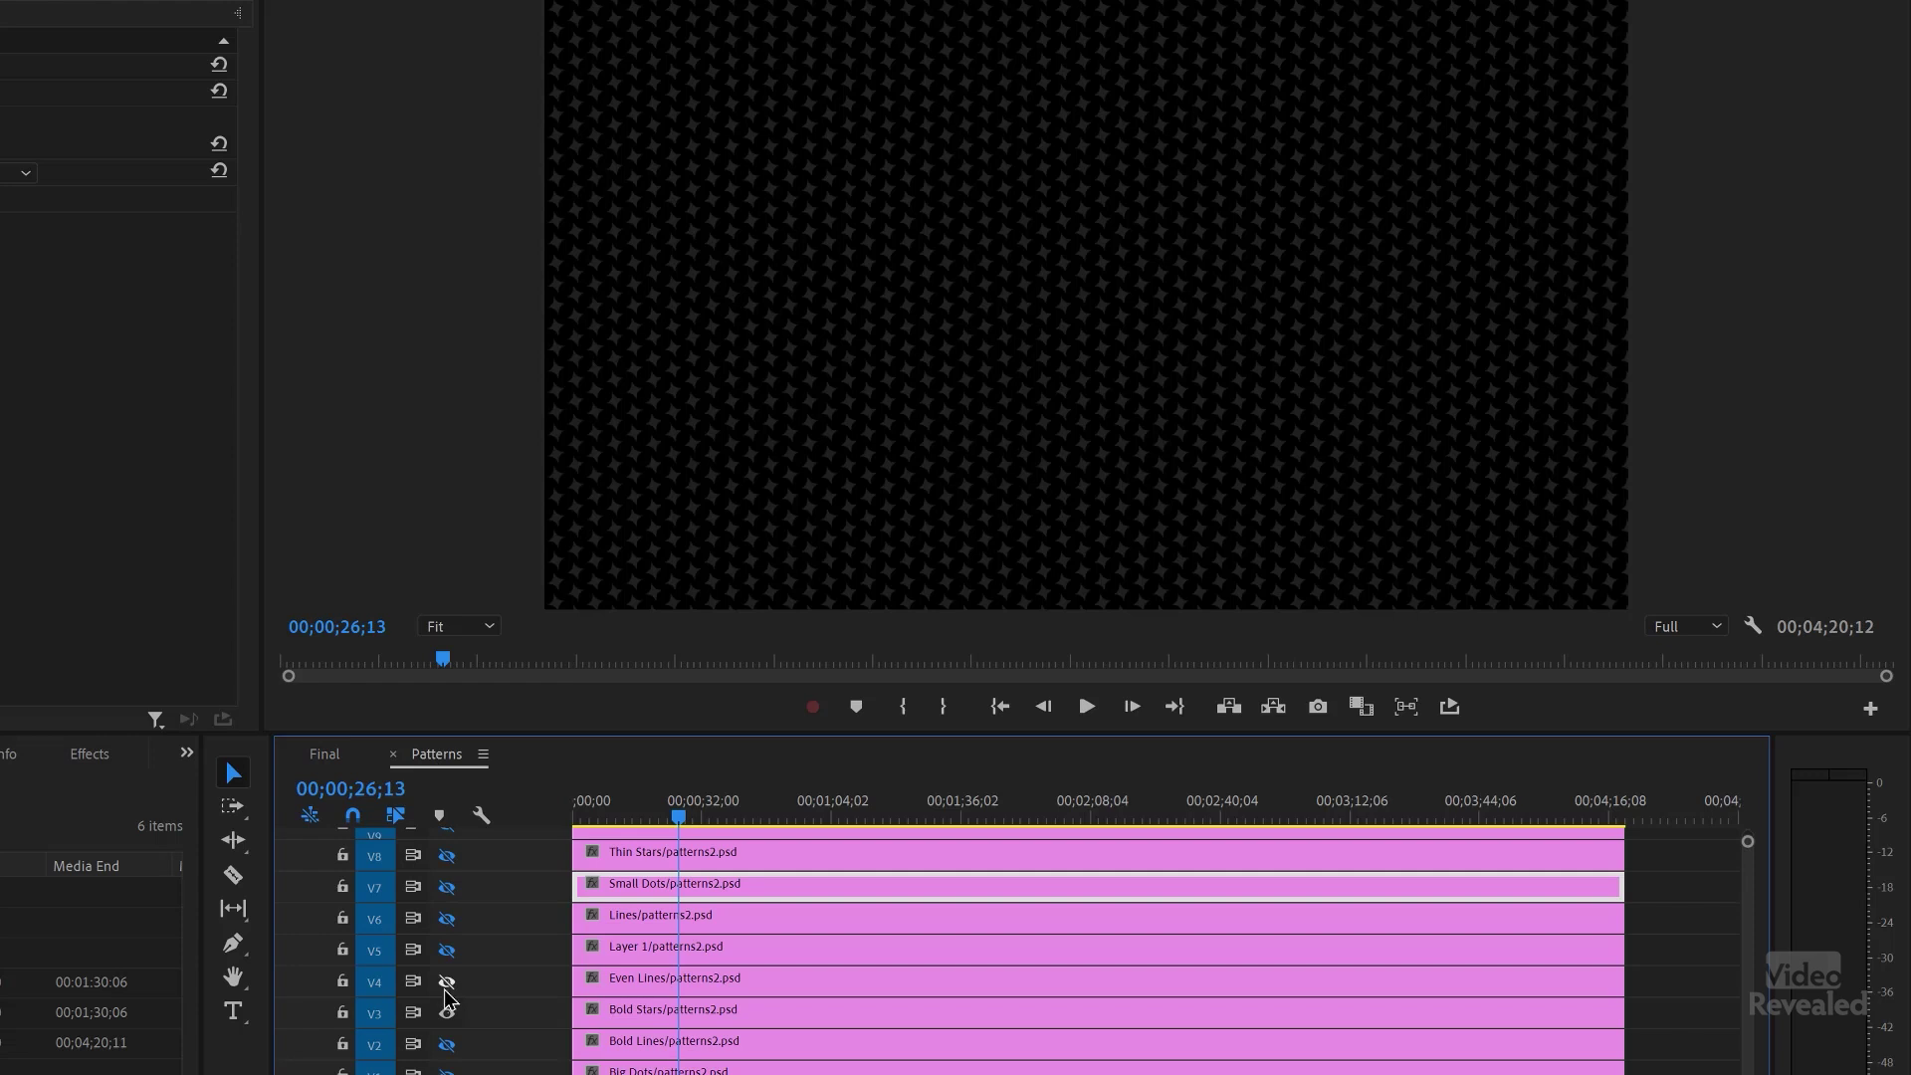
click(447, 986)
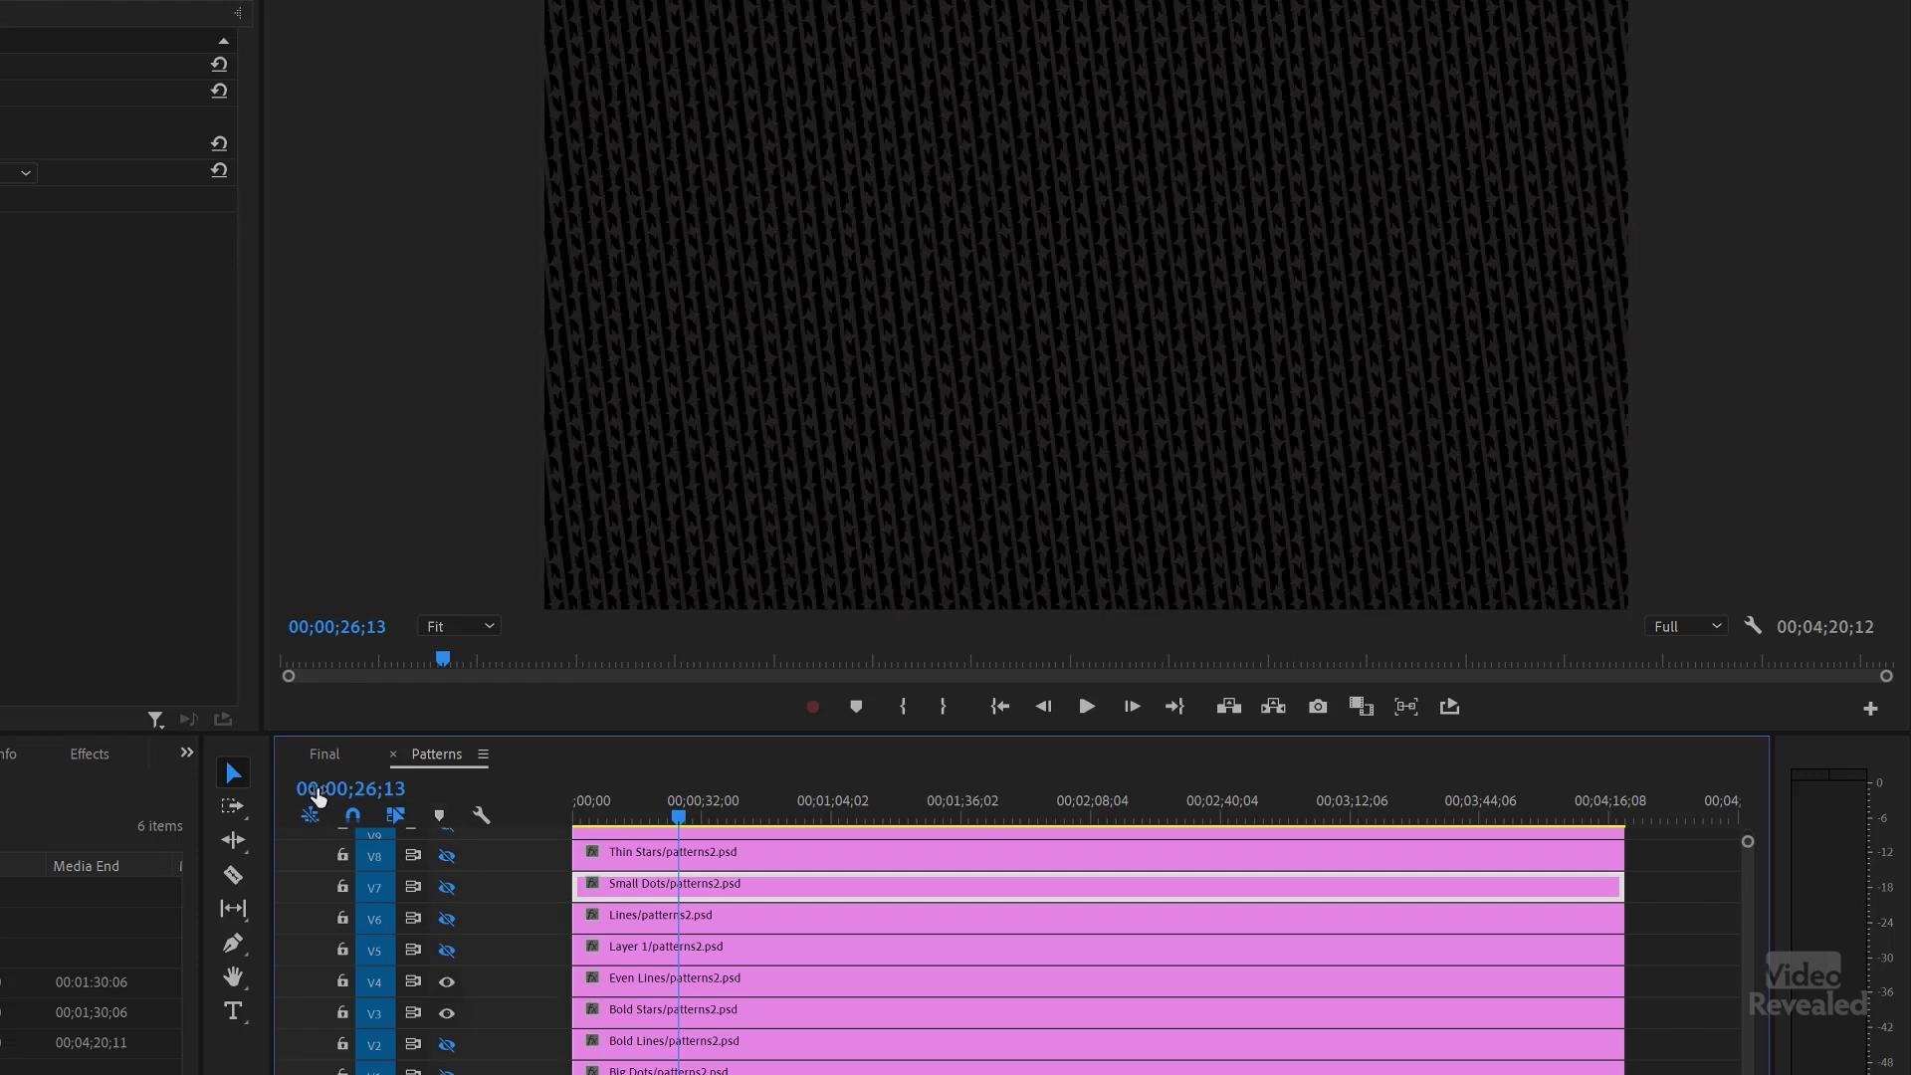
click(326, 754)
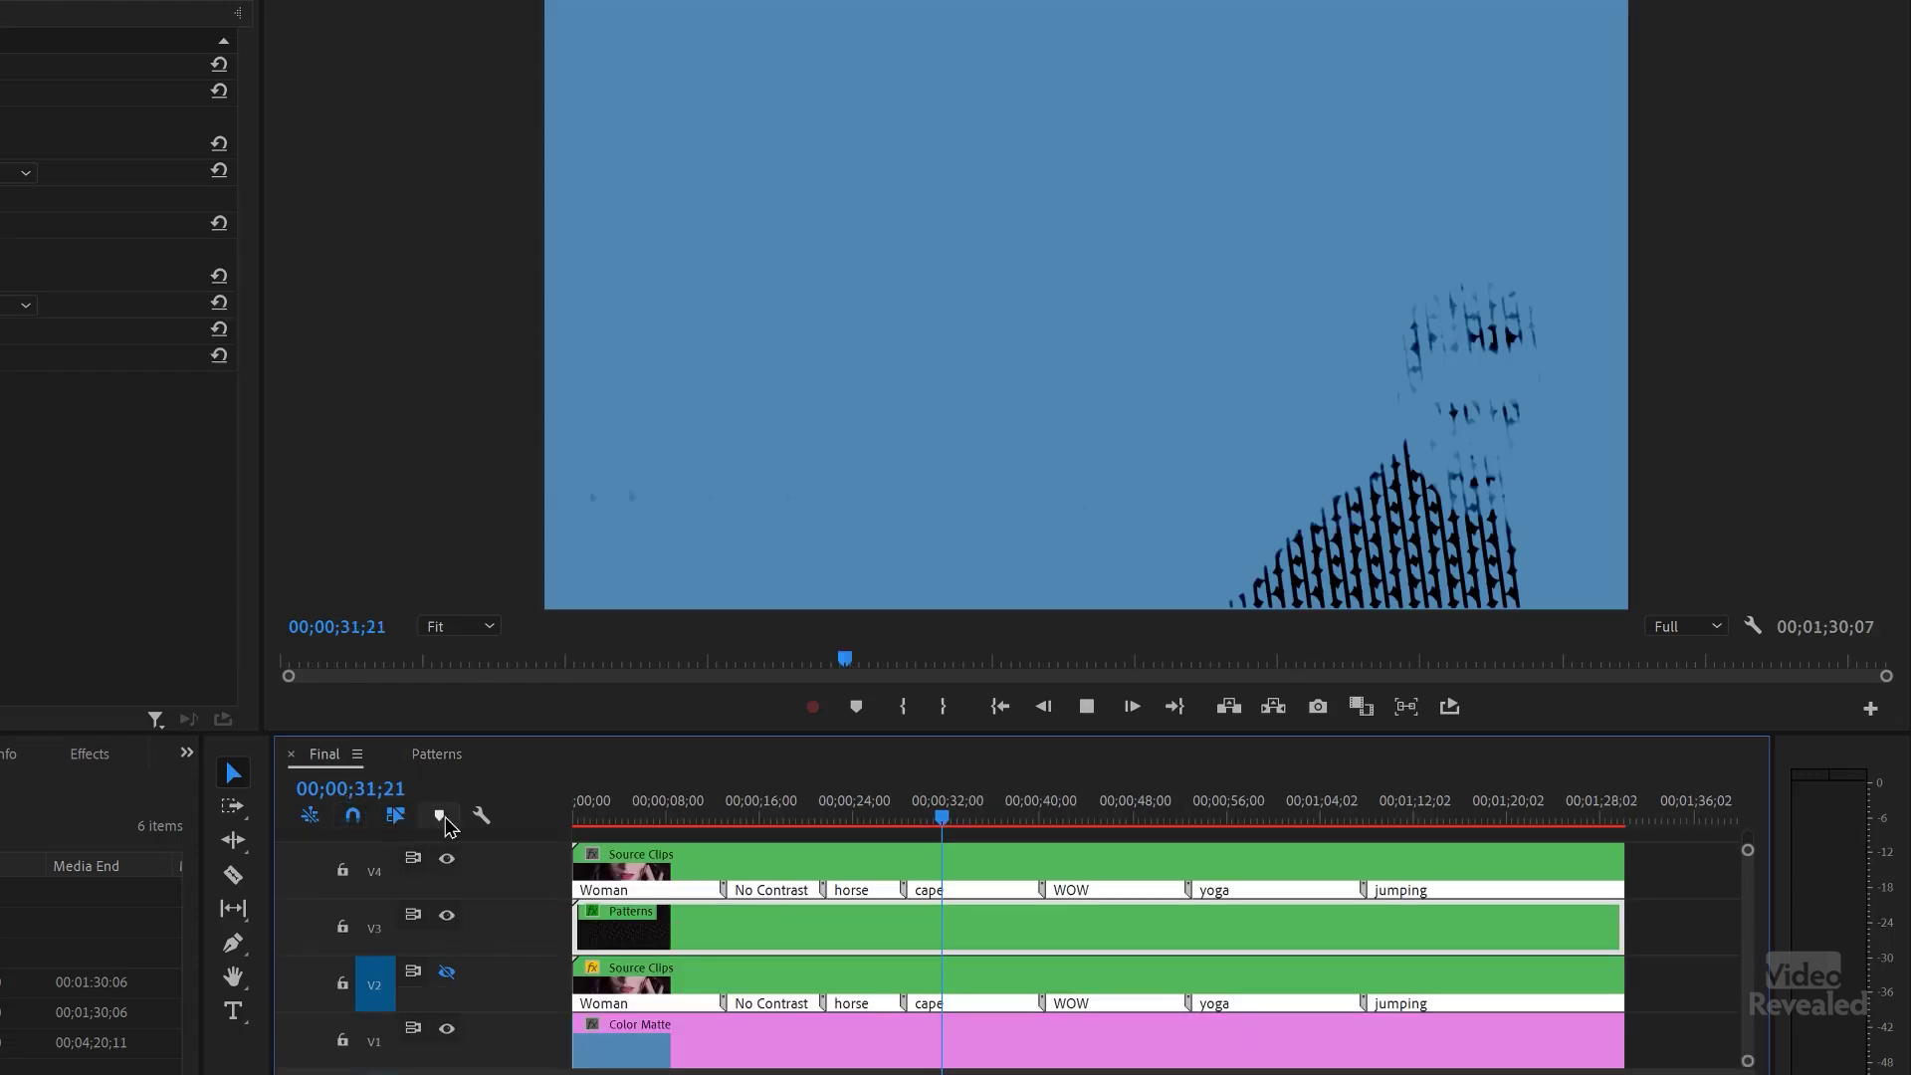
key(space)
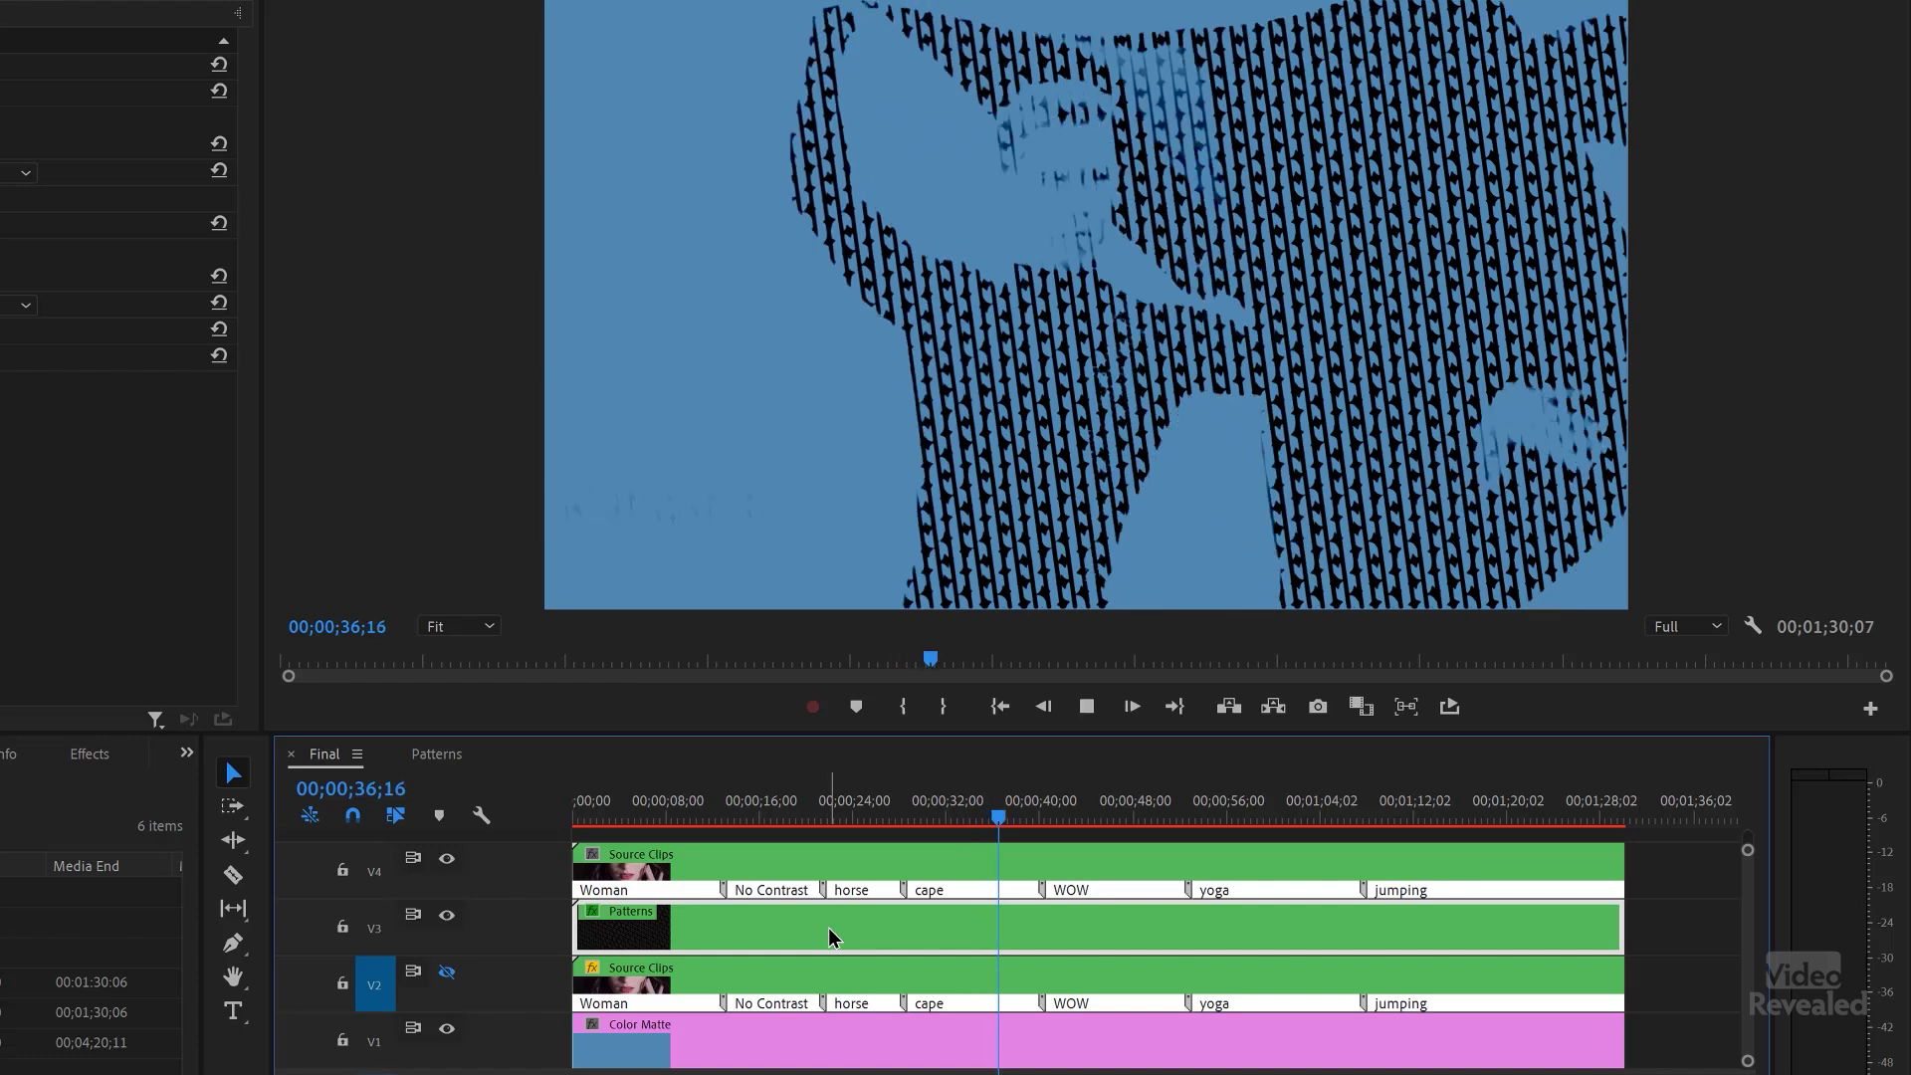
key(space)
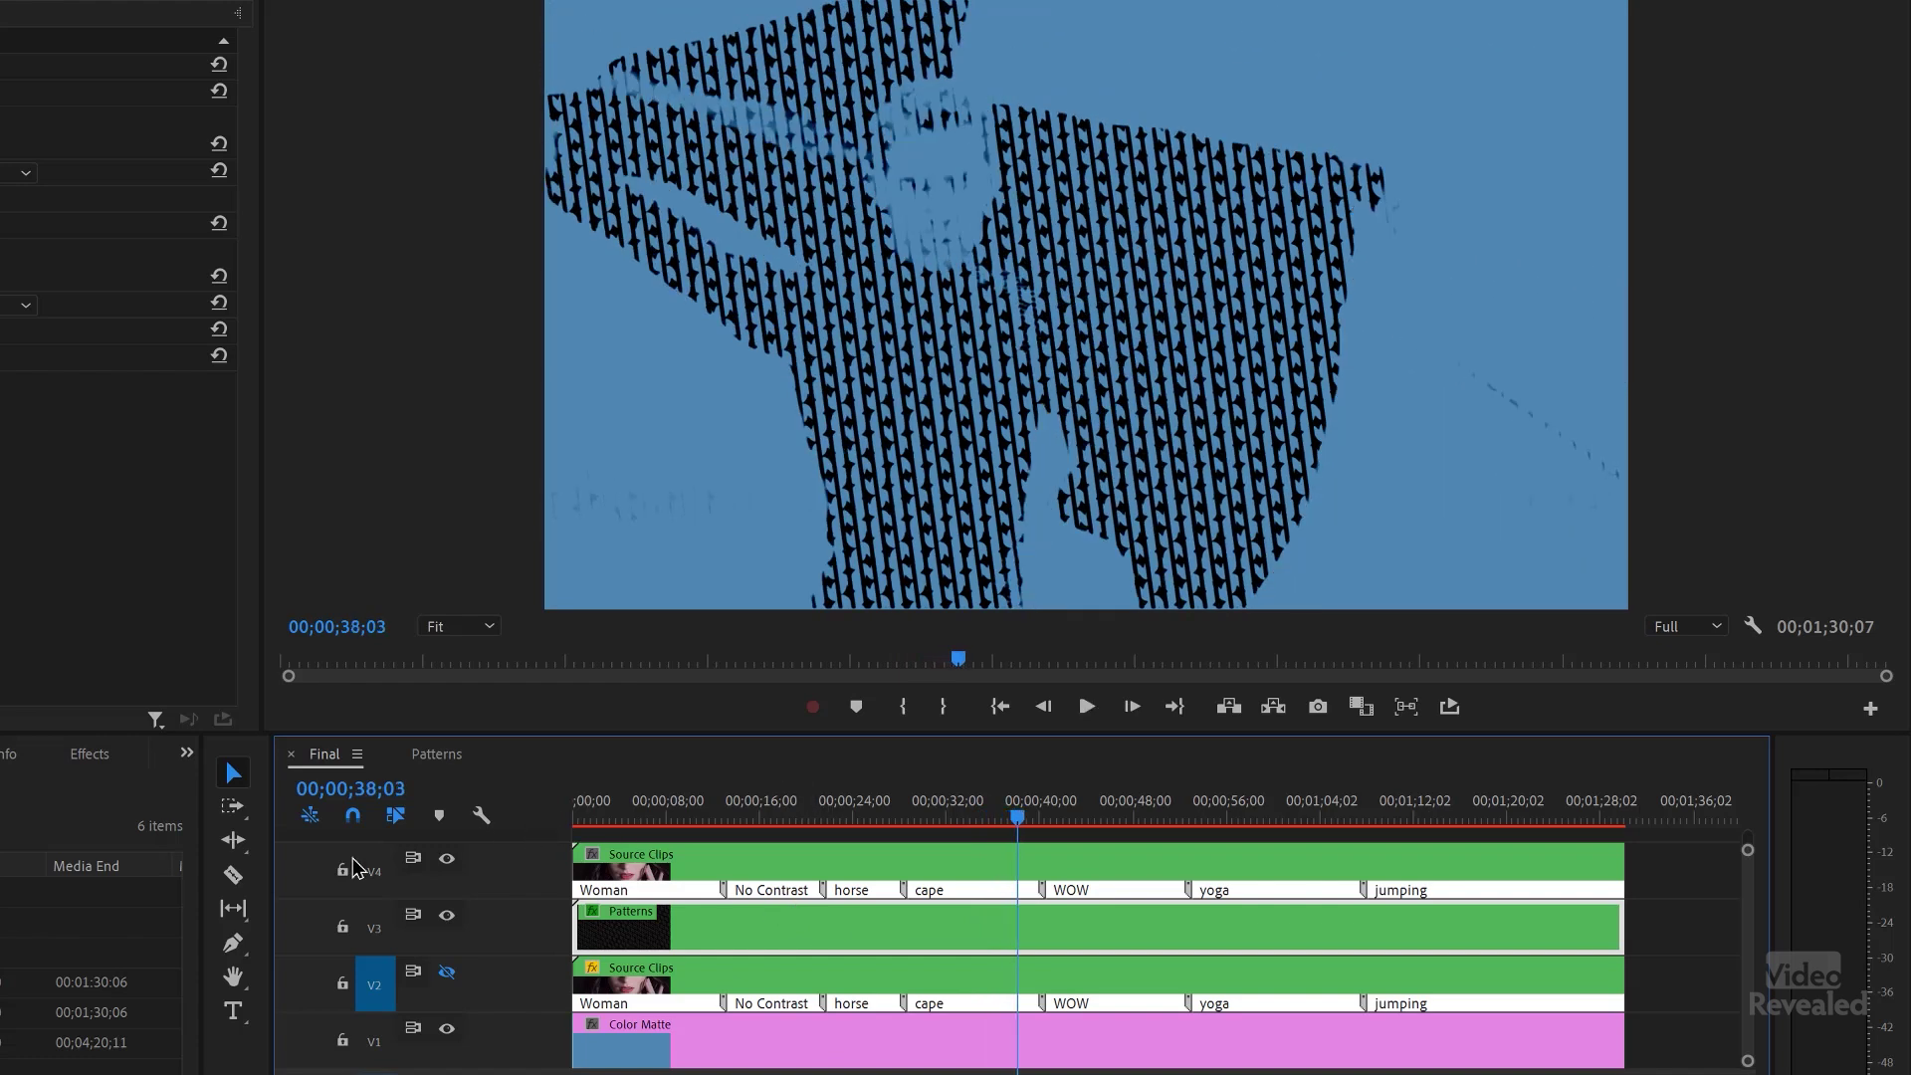
Hide Bold Stars and Even Lines, show Small Dots, and preview the Final composite.
click(468, 756)
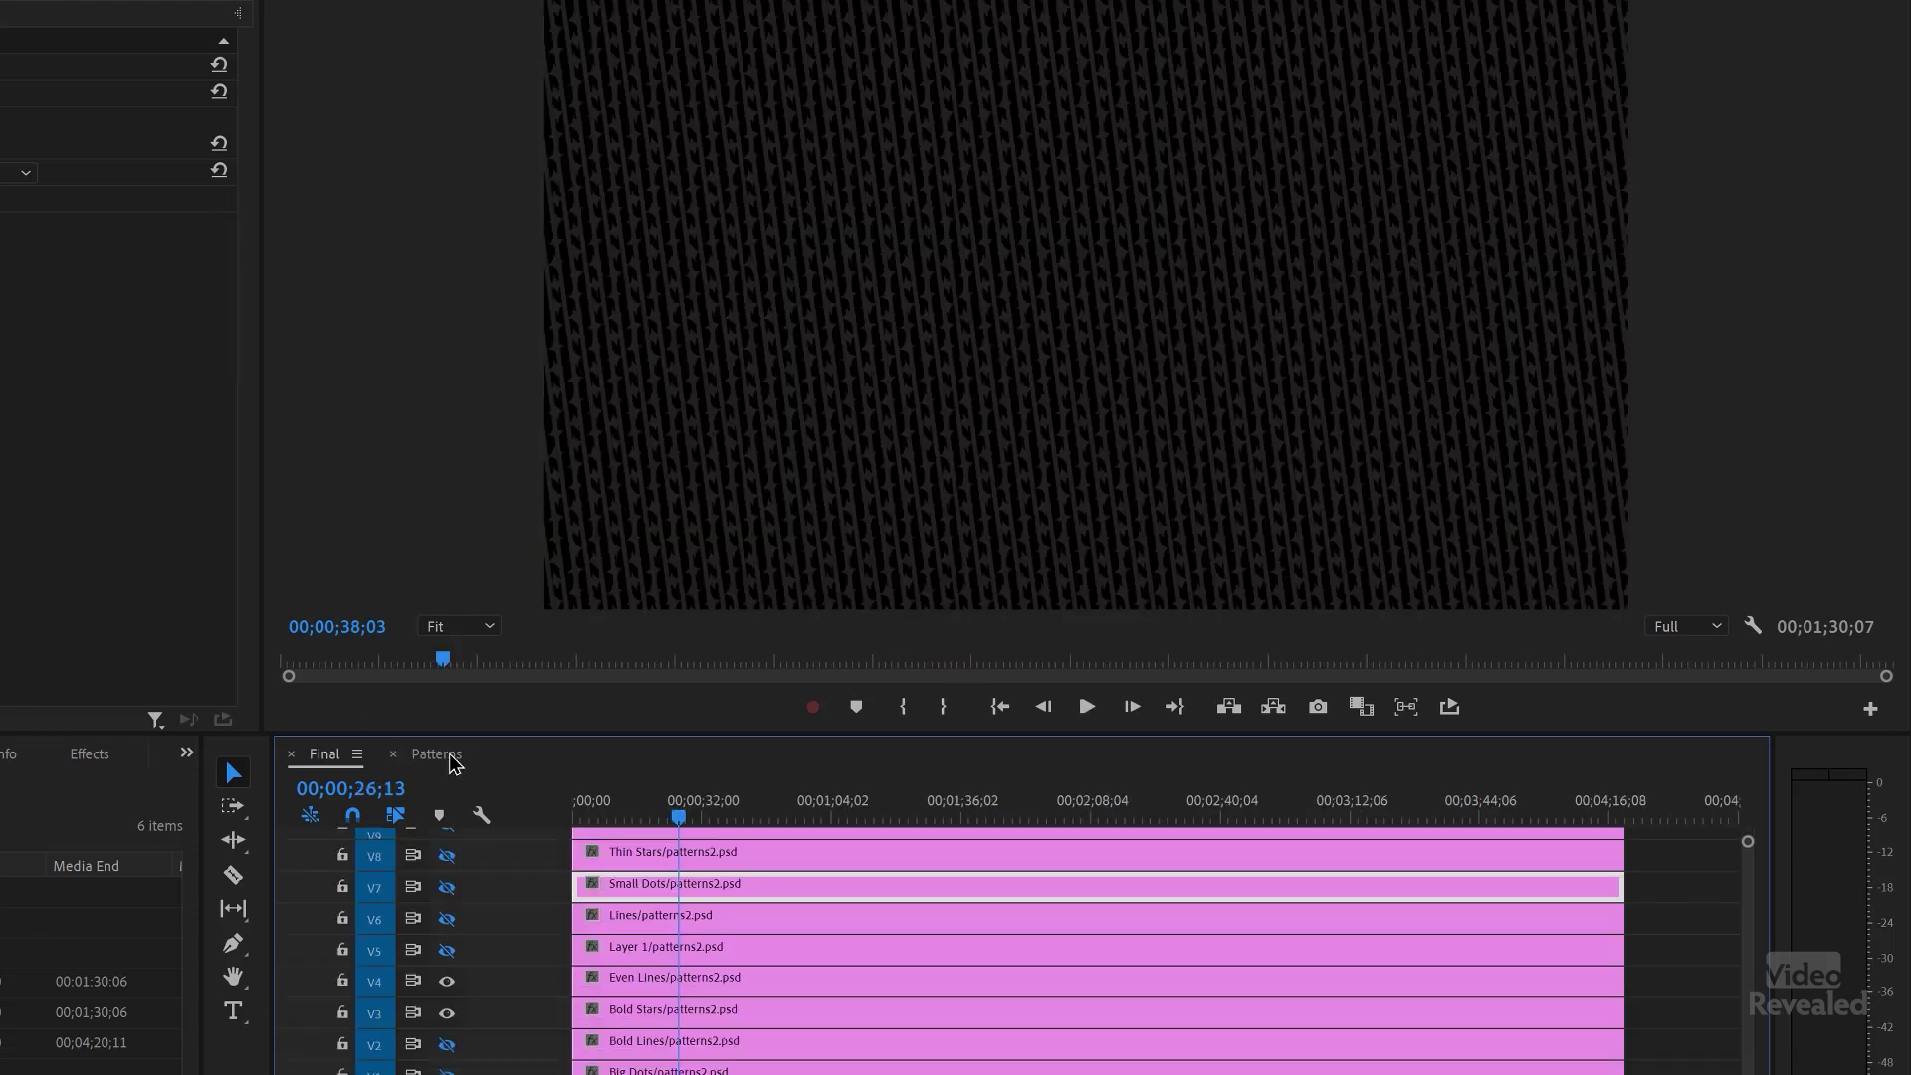
click(447, 1015)
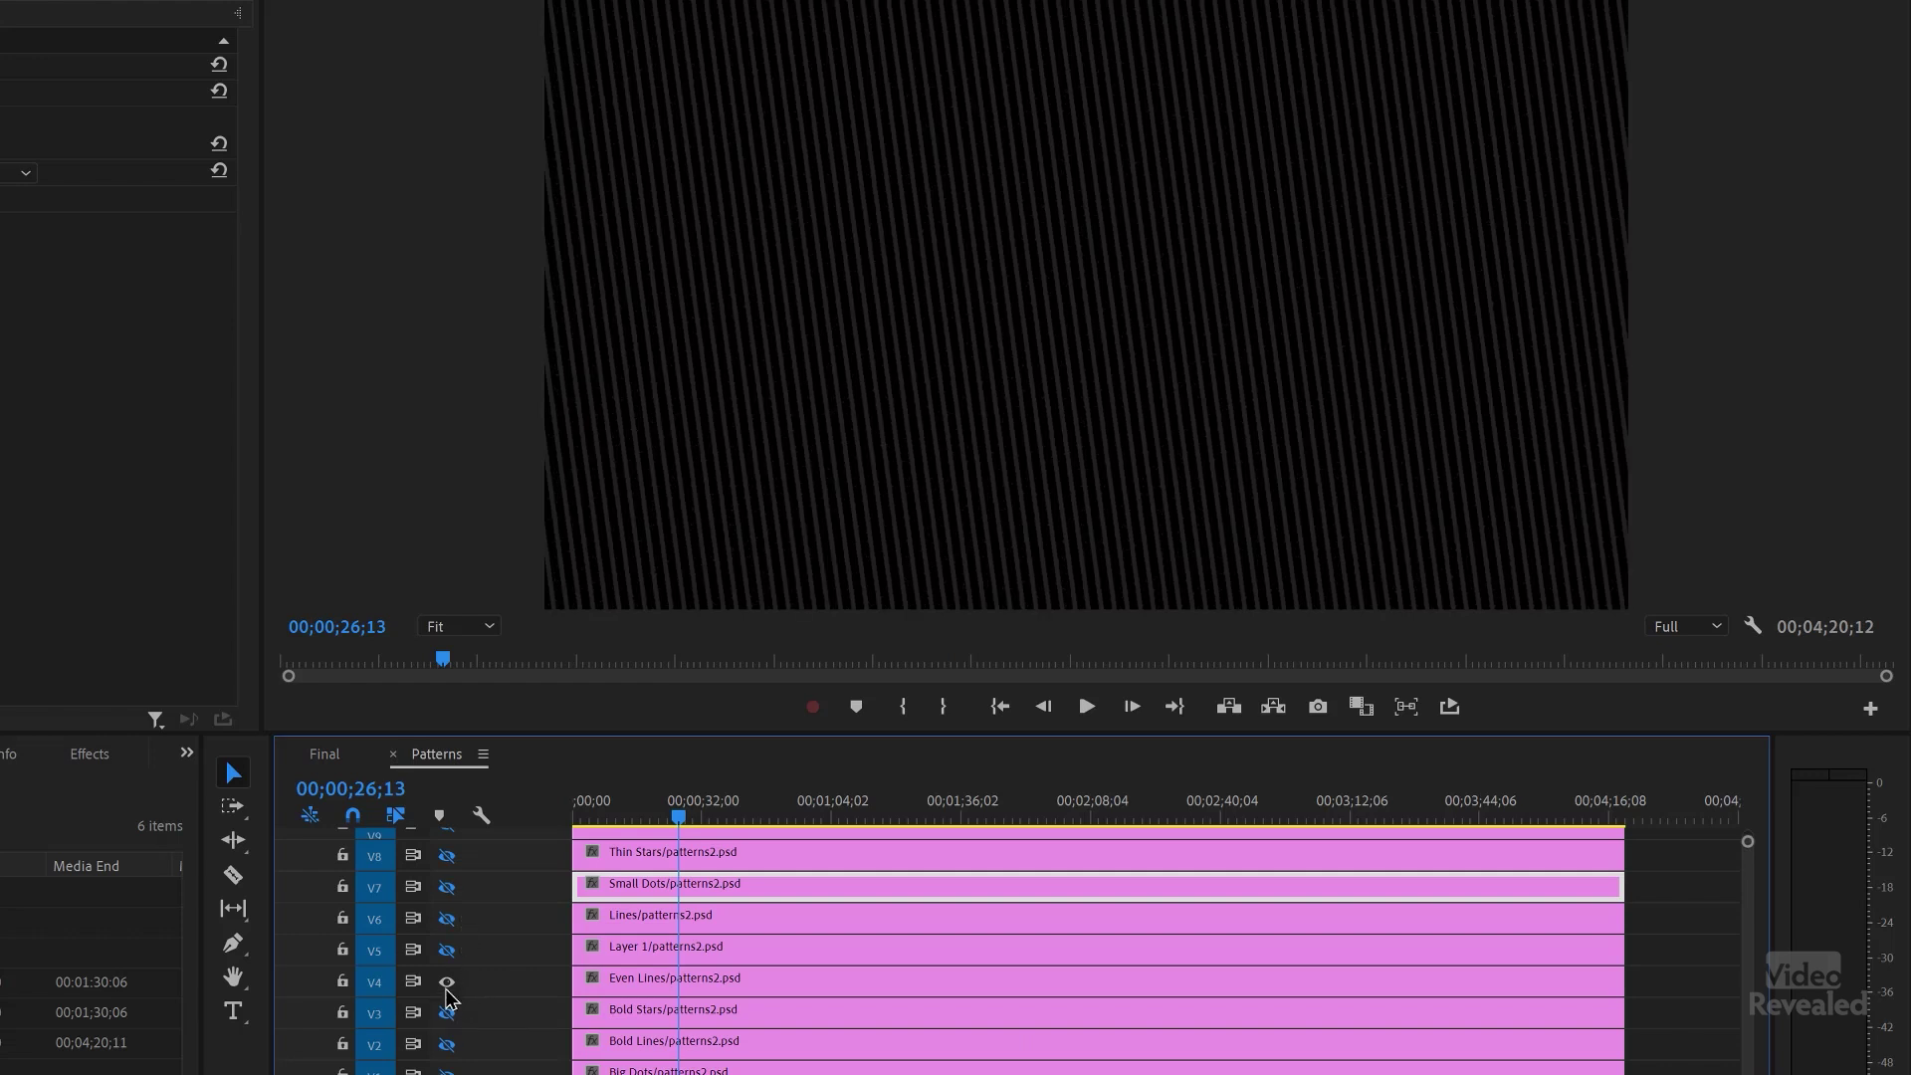
click(447, 983)
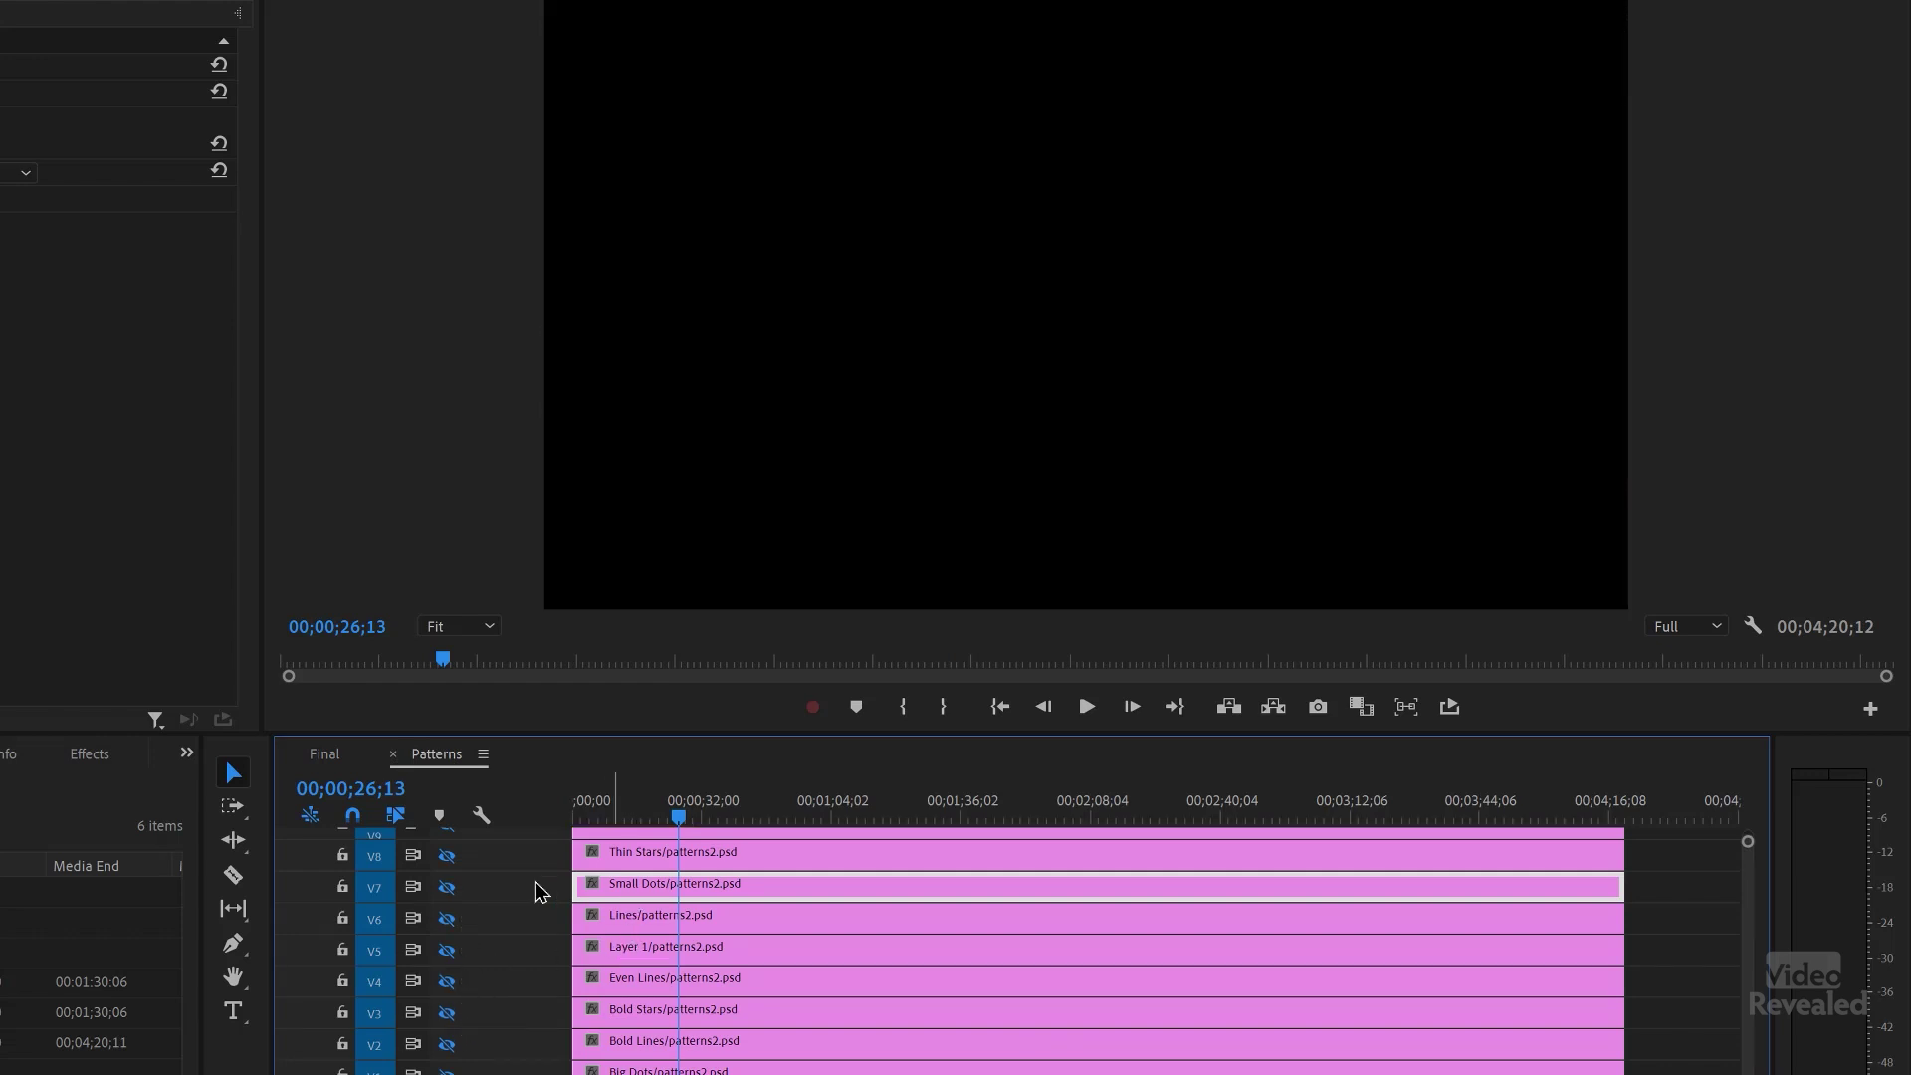
click(446, 887)
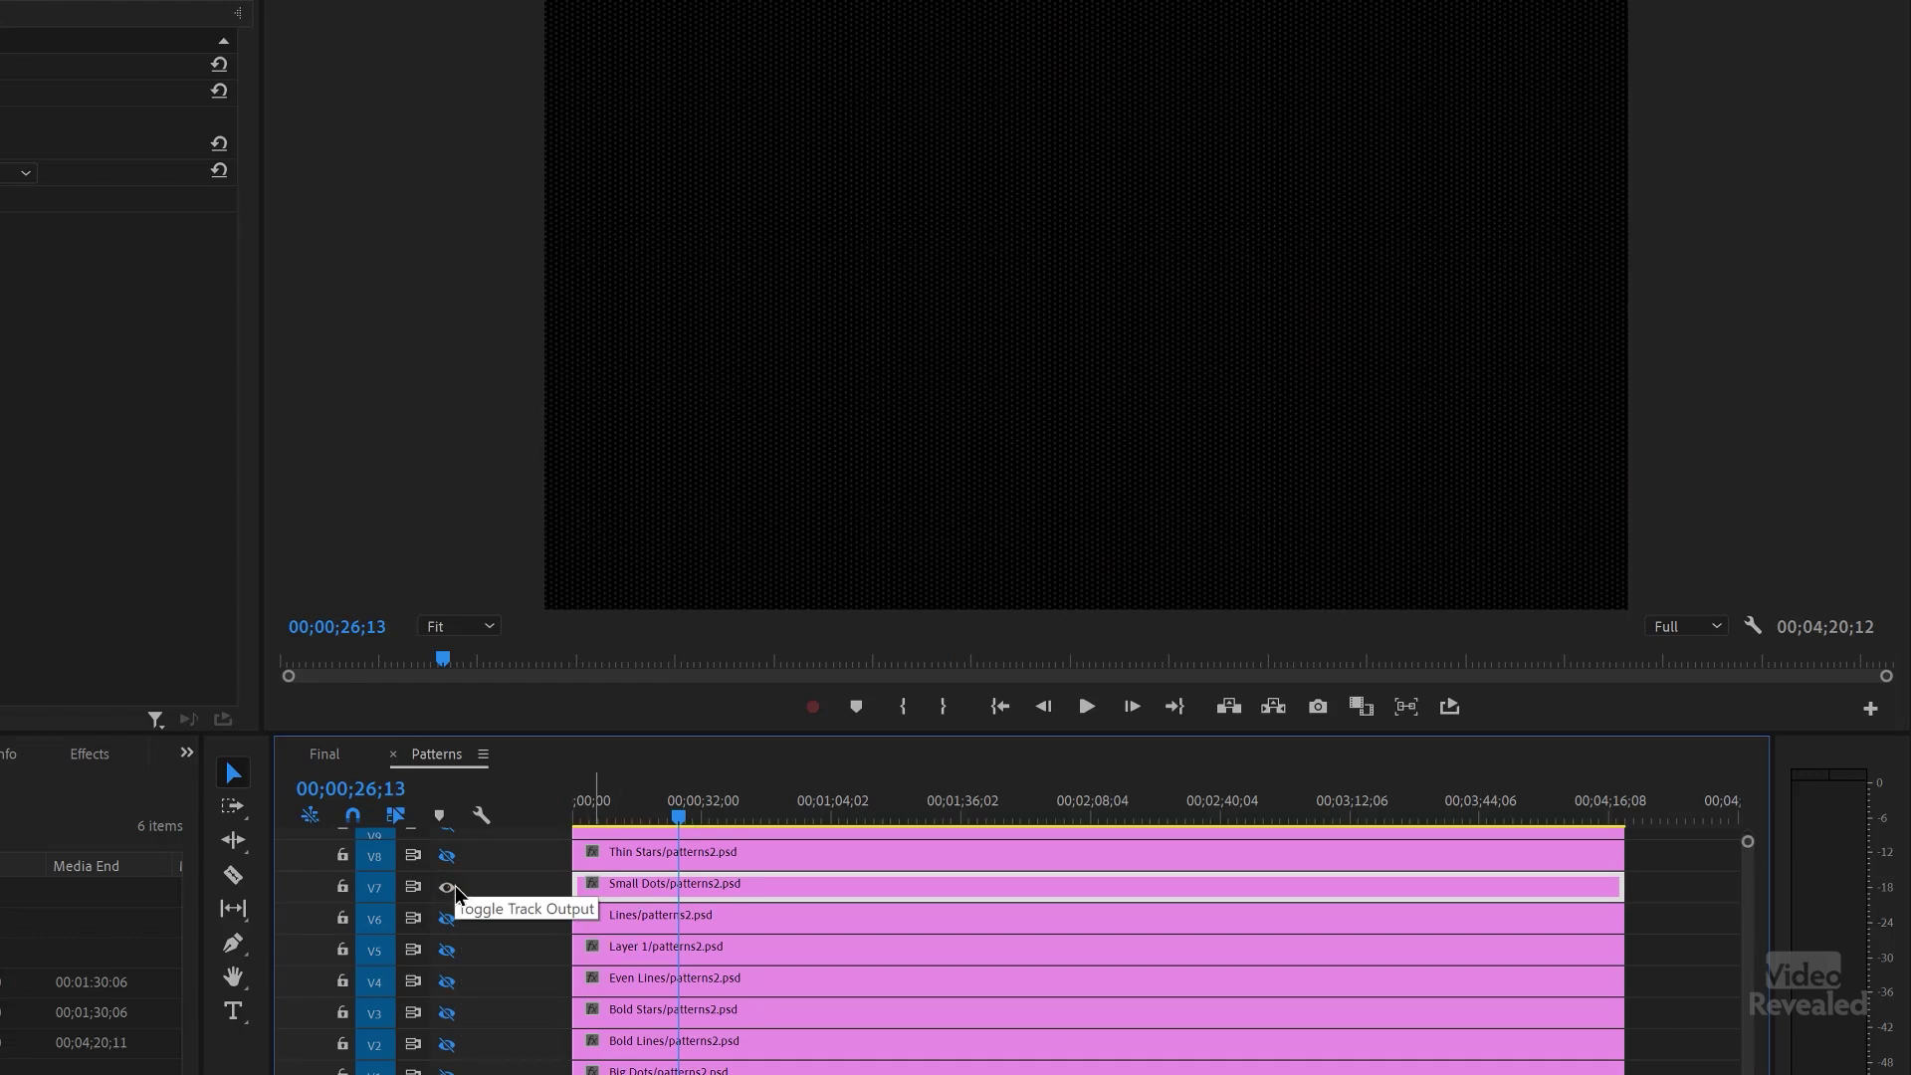
click(338, 764)
key(space)
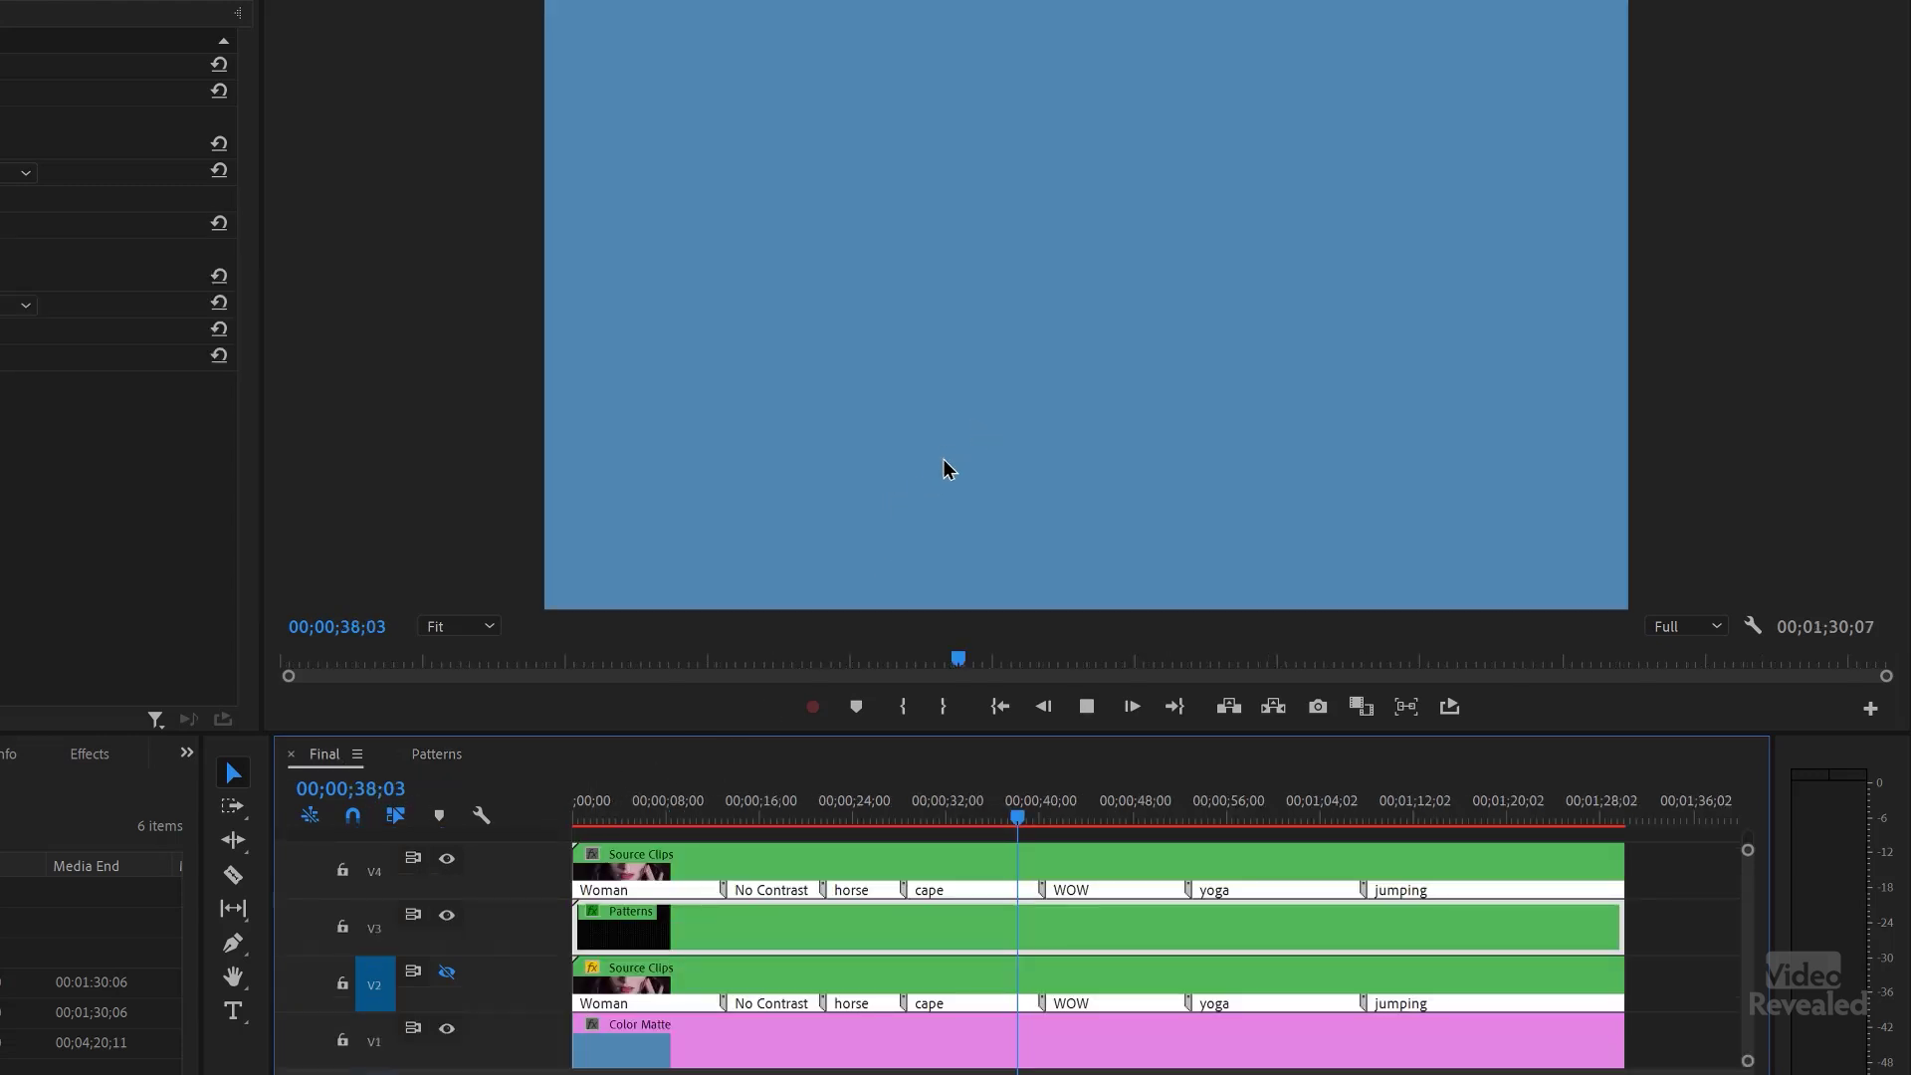
key(space)
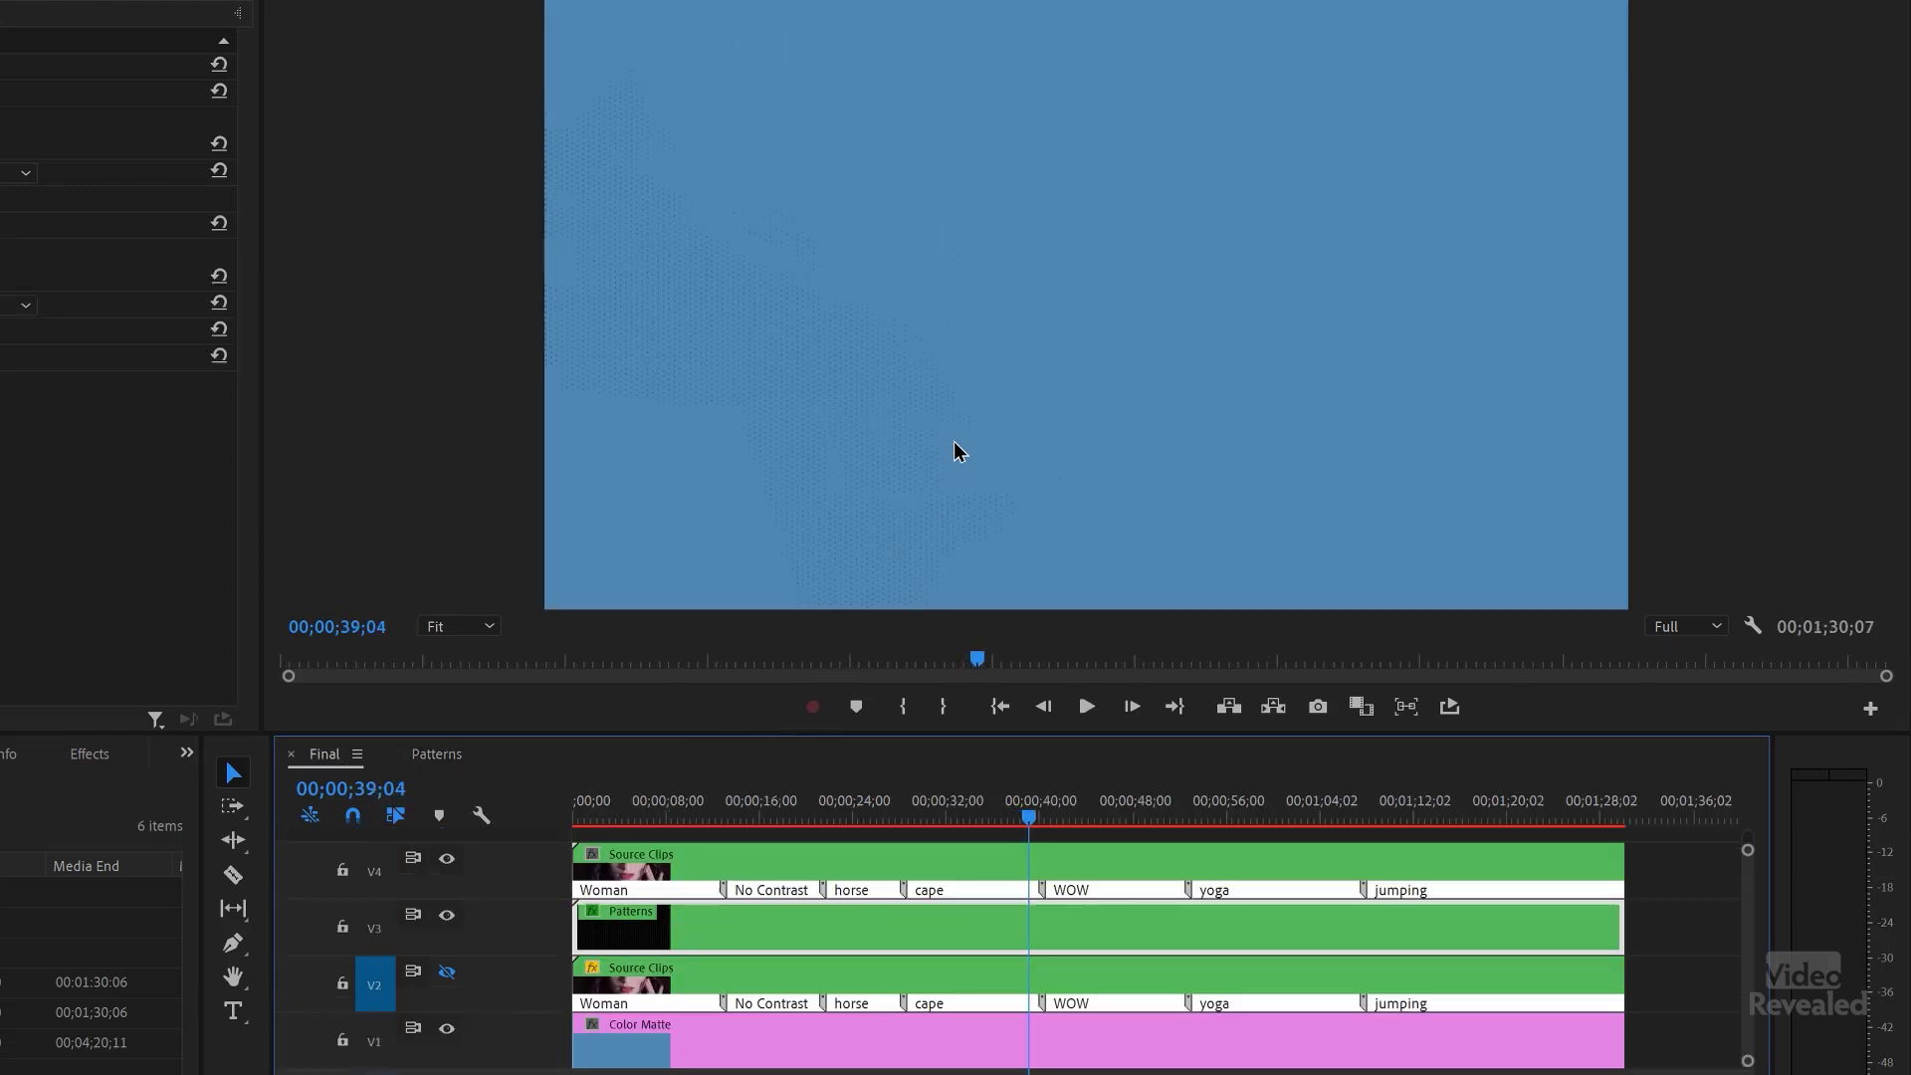
Also enable the diagonal Lines layer and play the Final composite around 53 seconds.
click(435, 755)
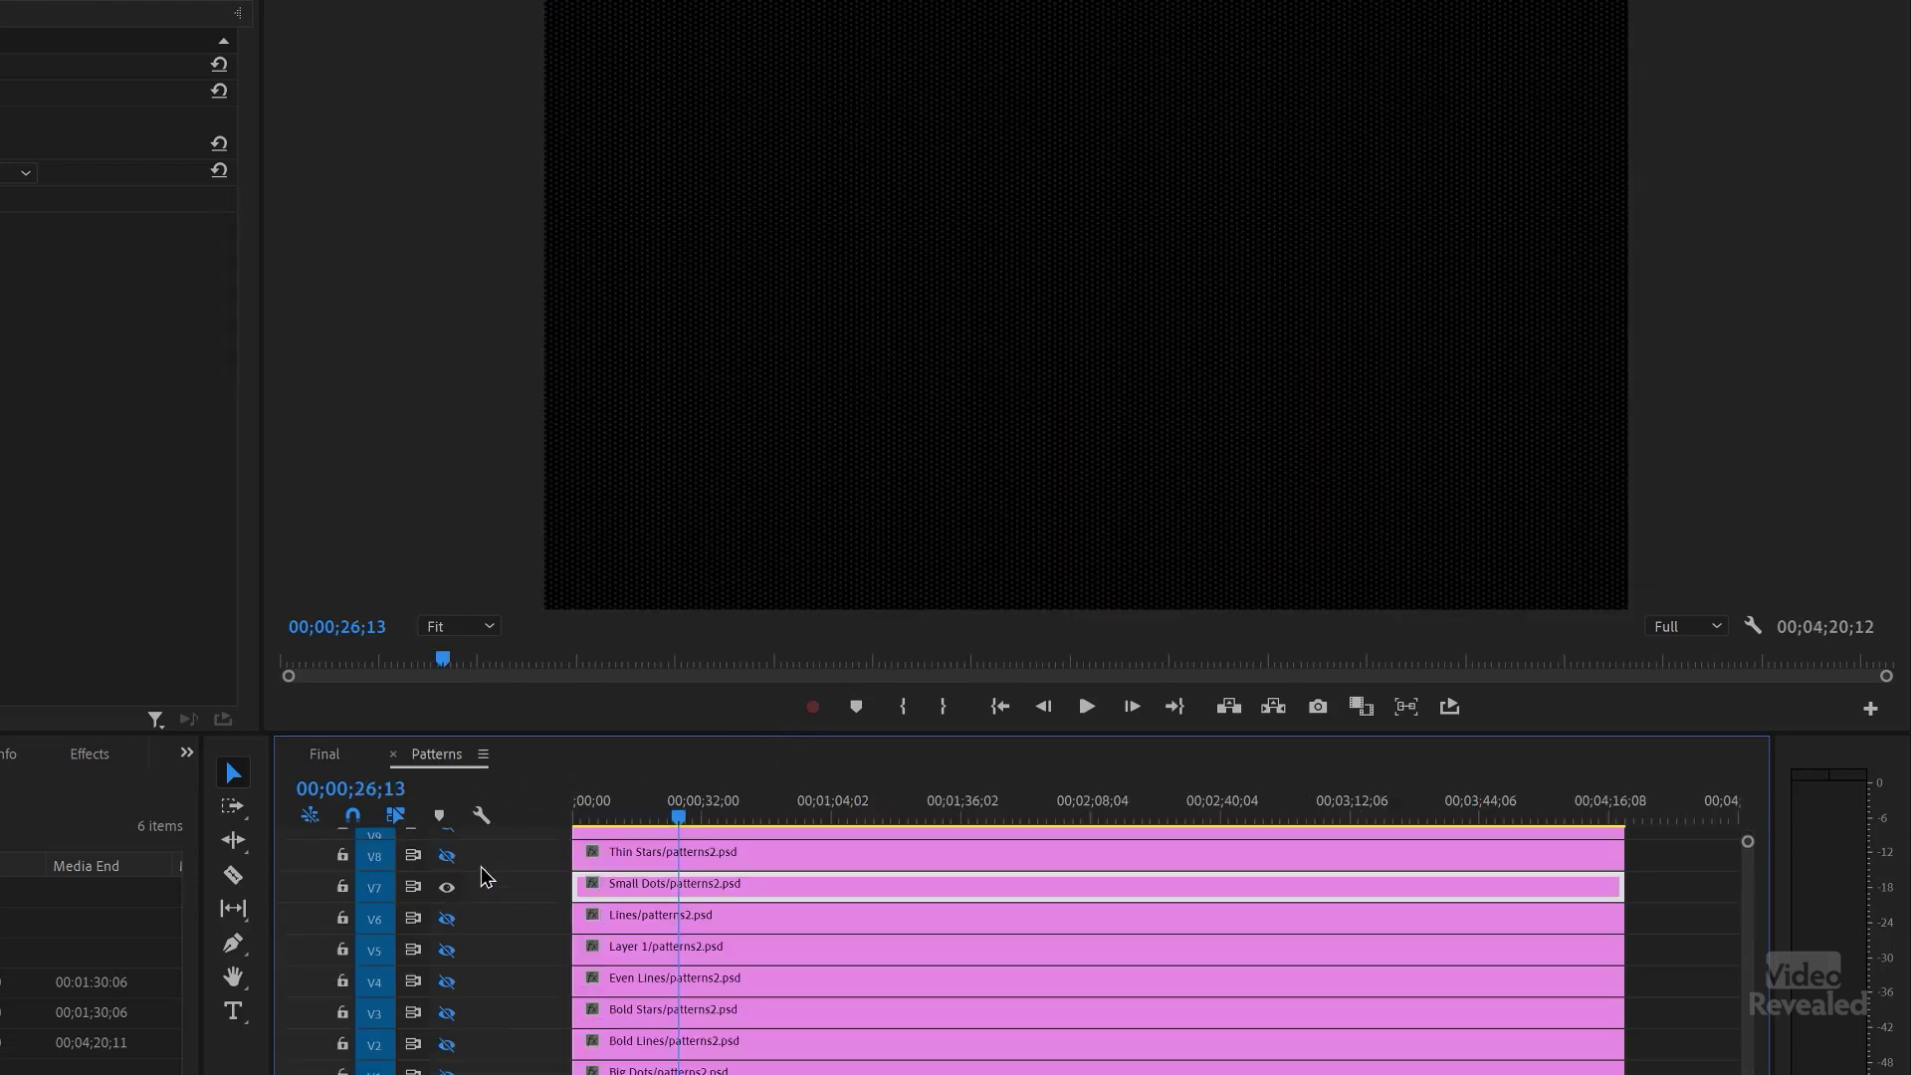
click(447, 919)
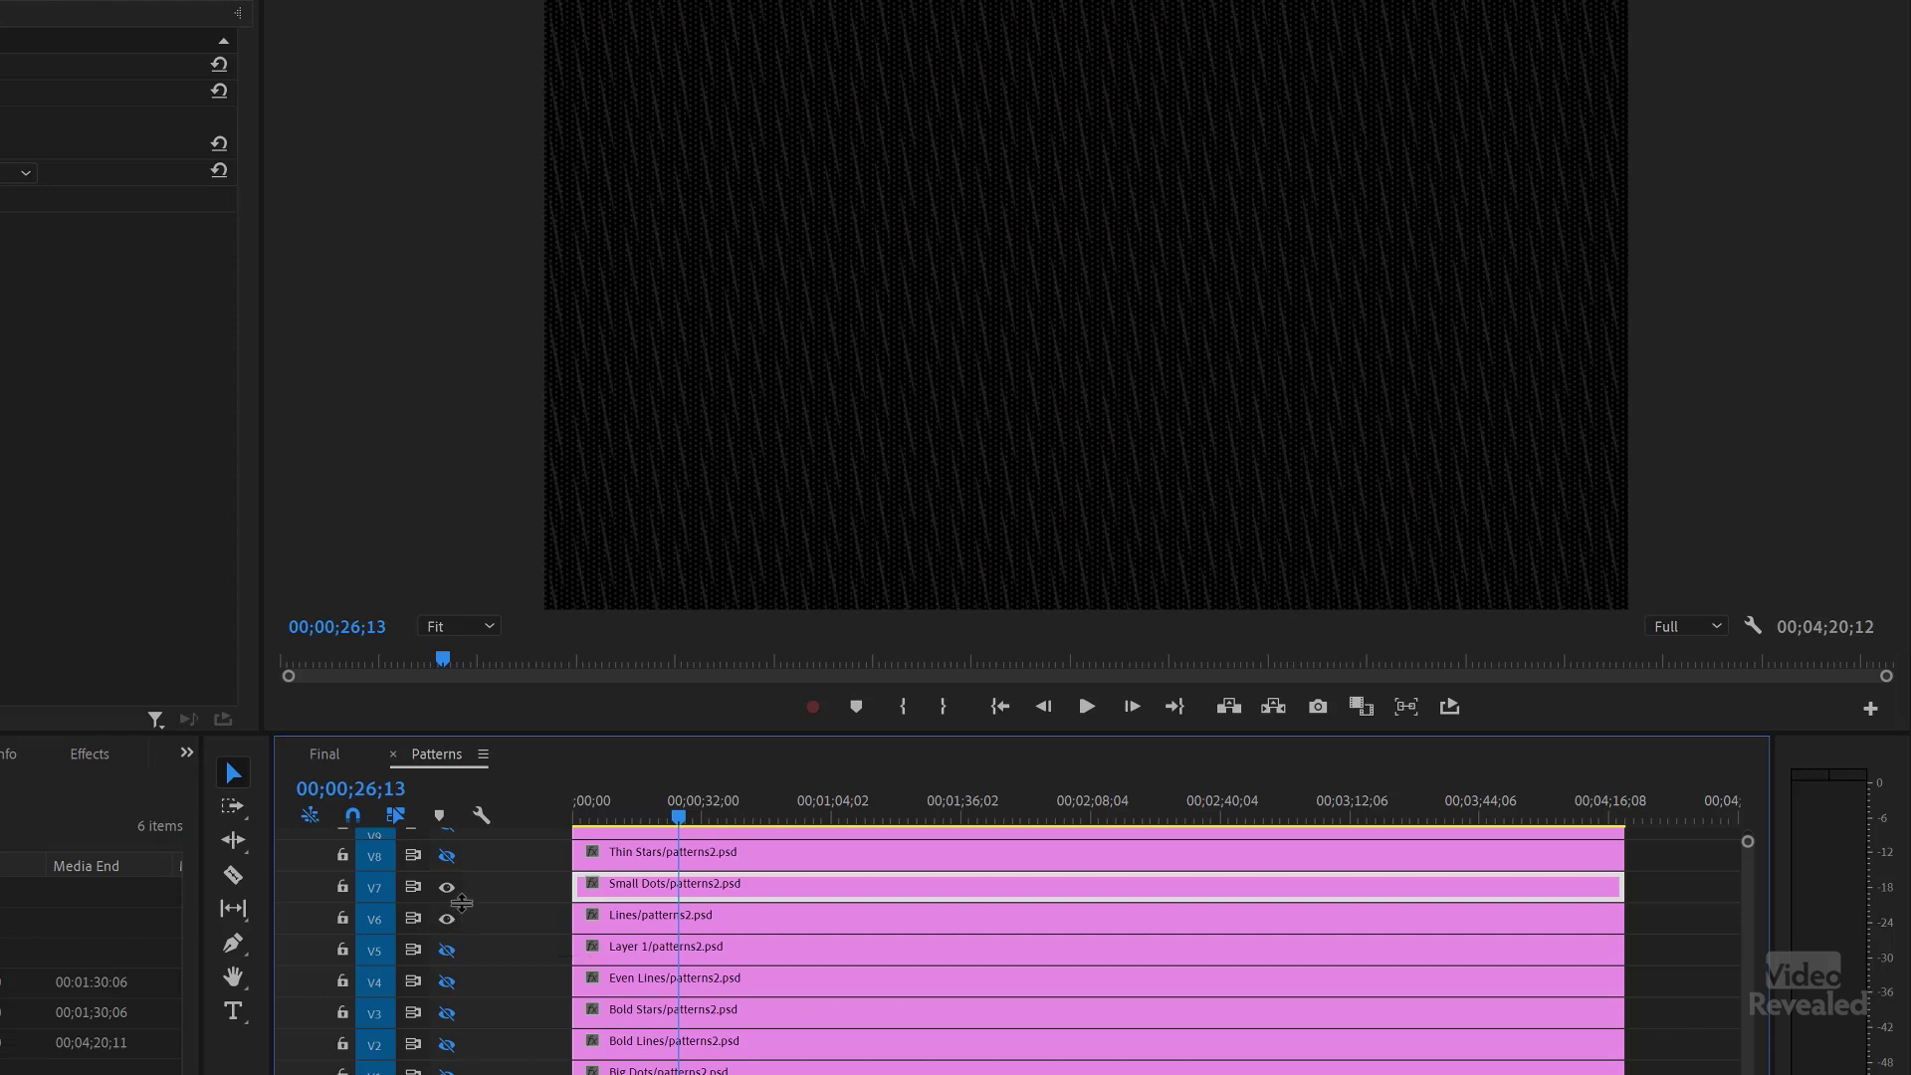
click(328, 755)
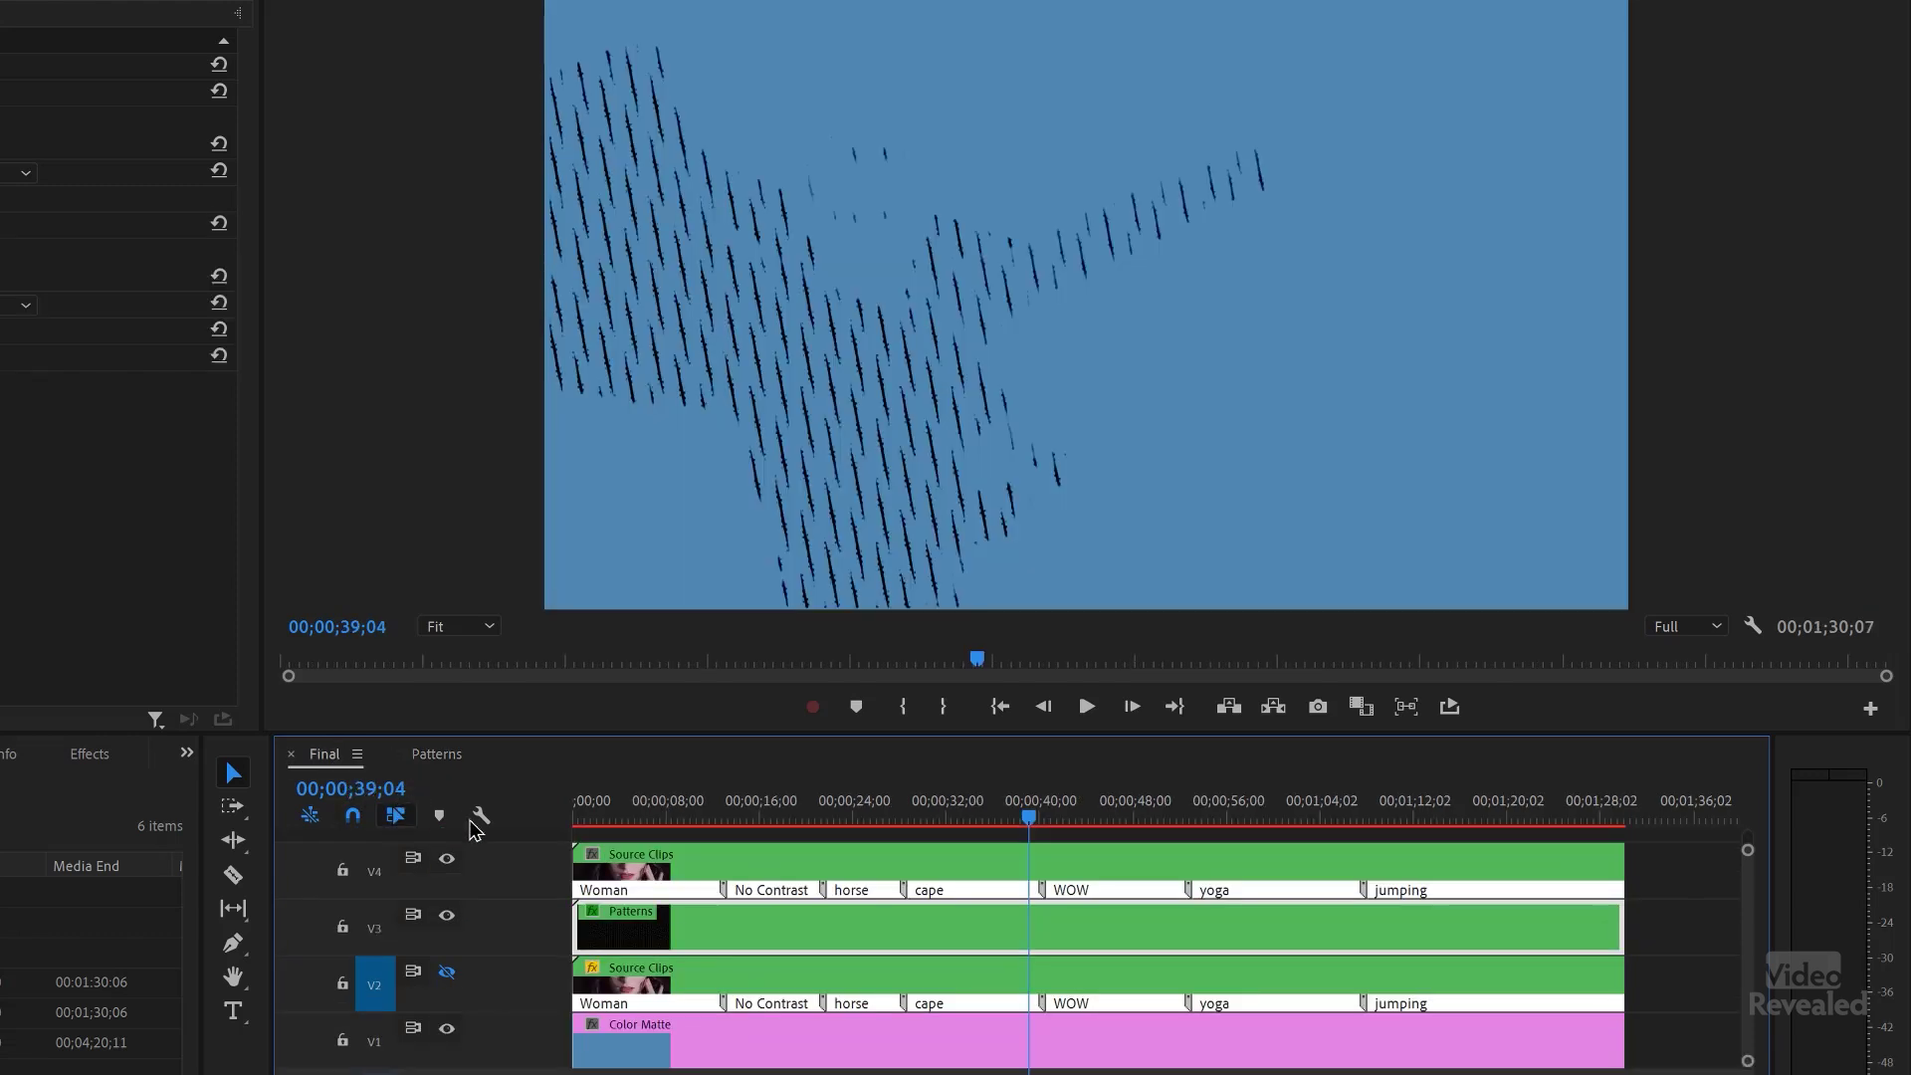
key(space)
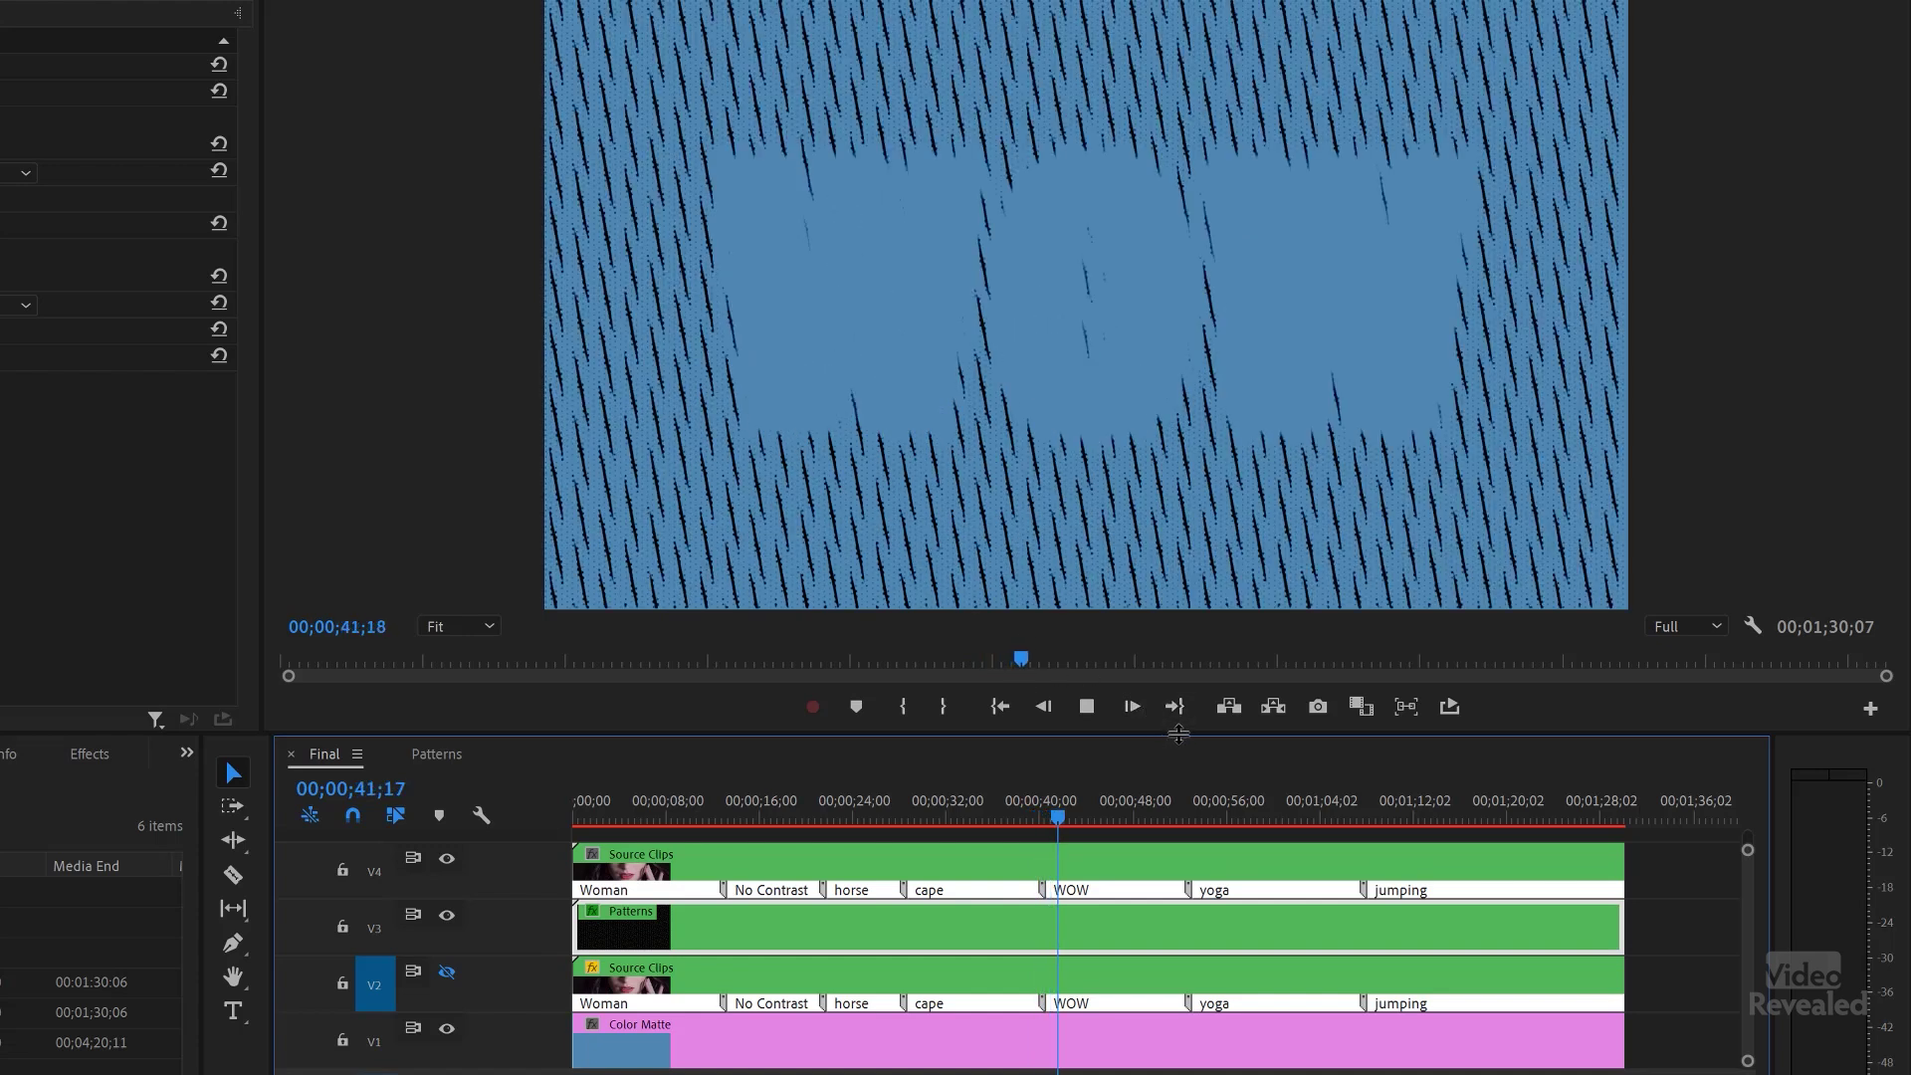
click(1206, 809)
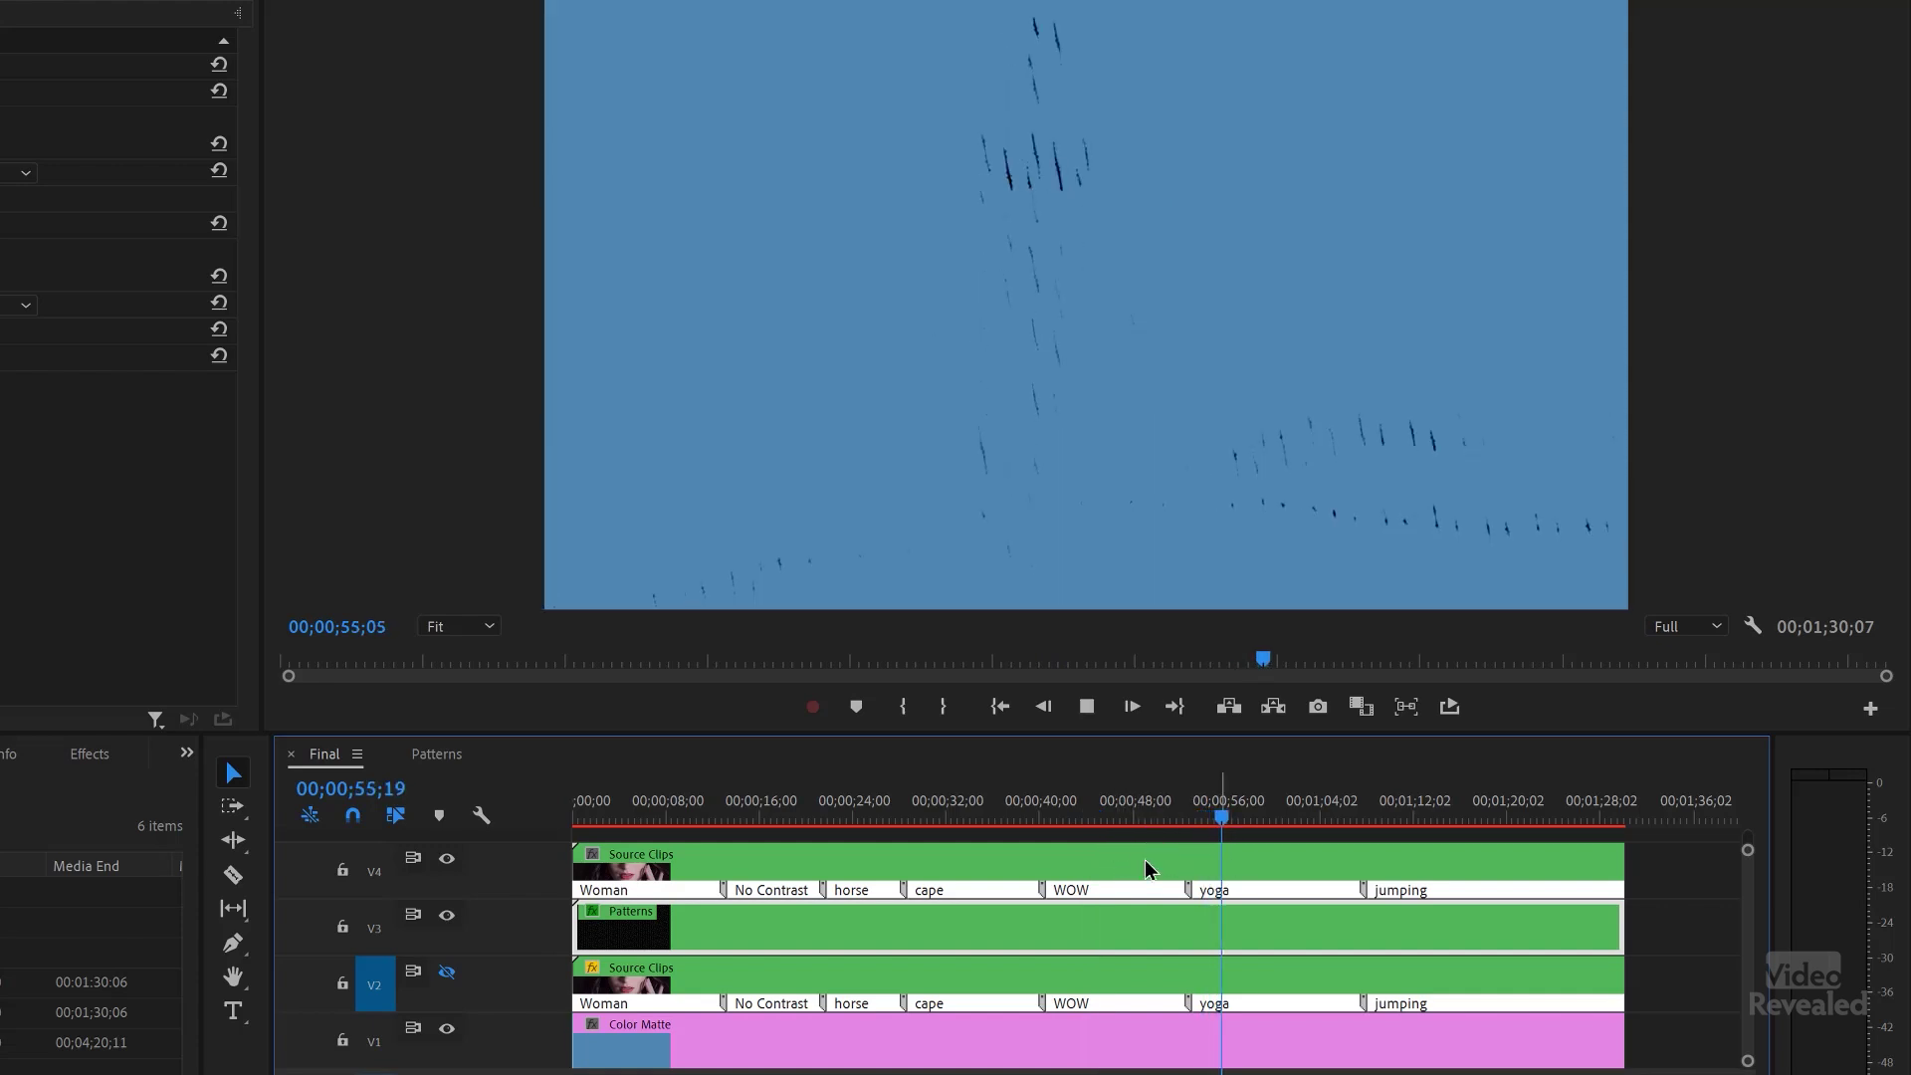
key(space)
click(435, 755)
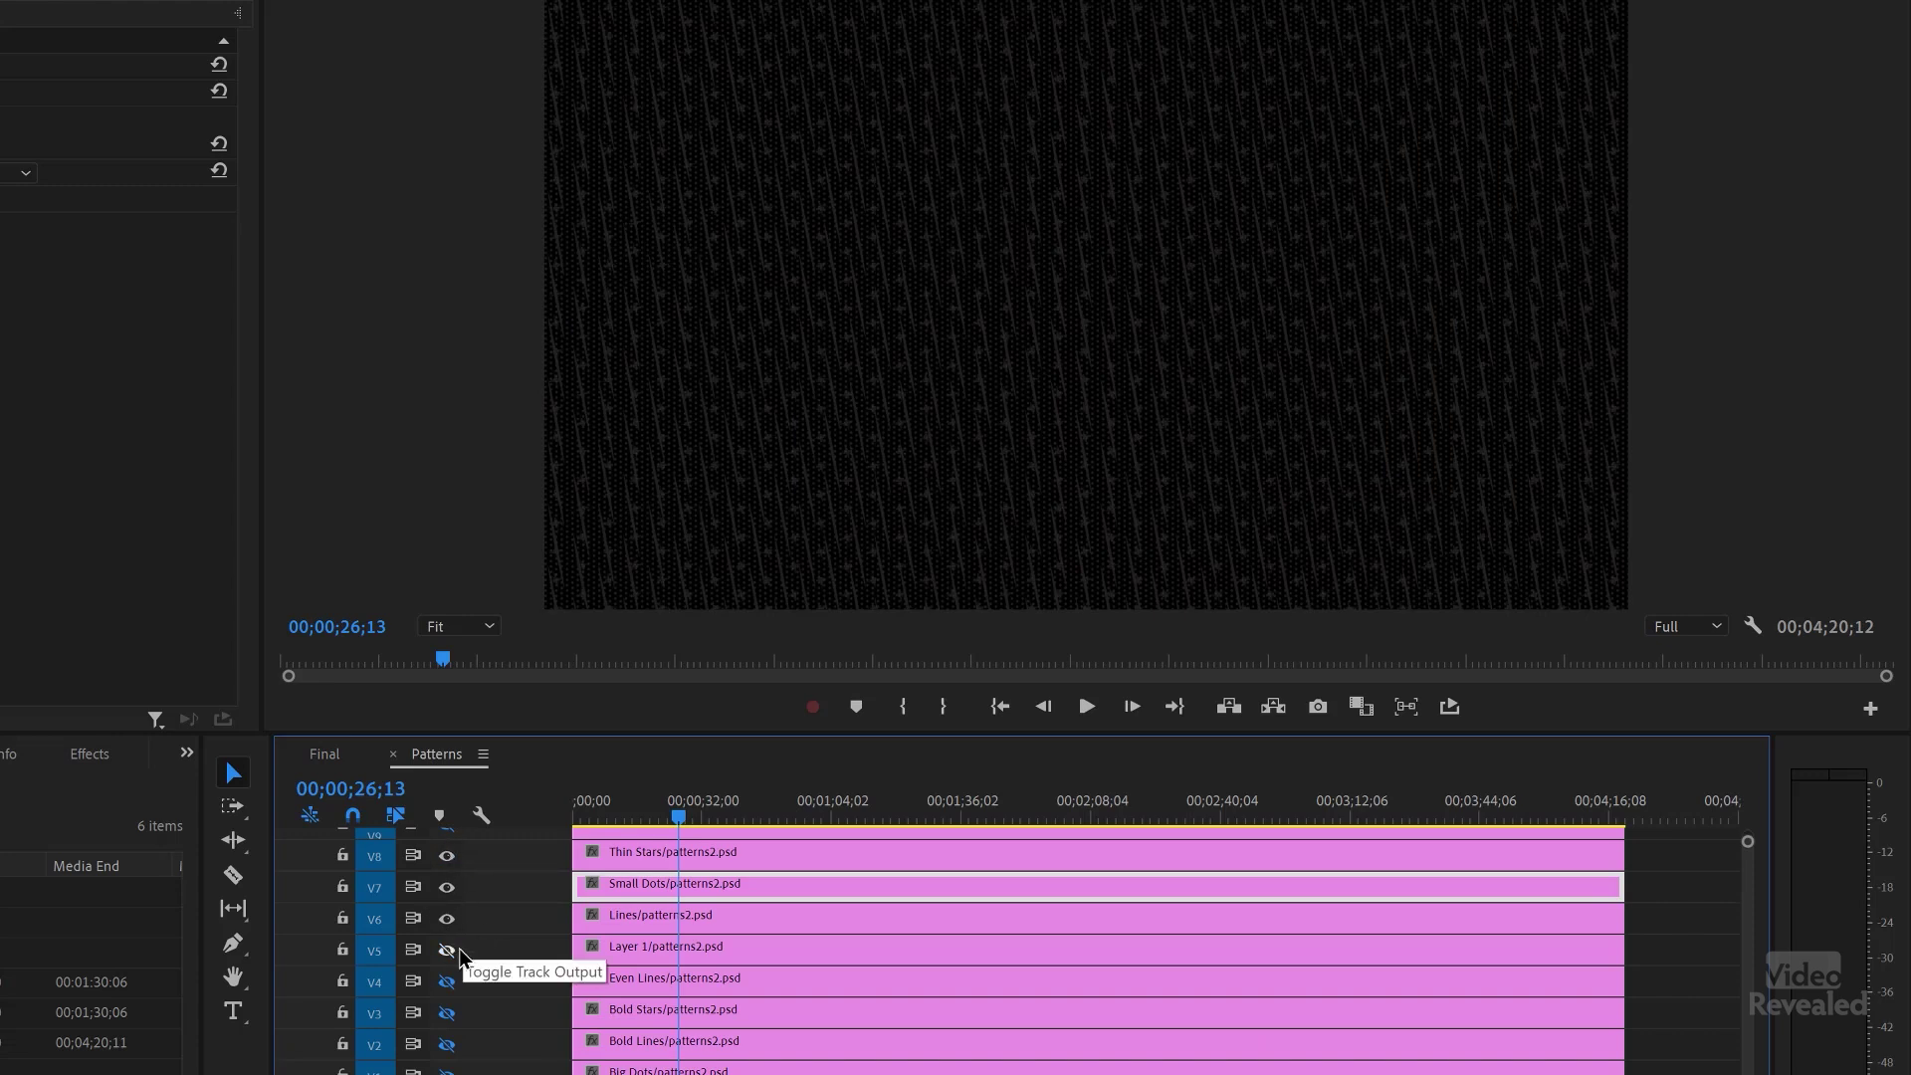
Hide Lines, Small Dots and Thin Stars, leaving Wavey Lines, and play Final to about 1:02.
click(450, 918)
click(450, 887)
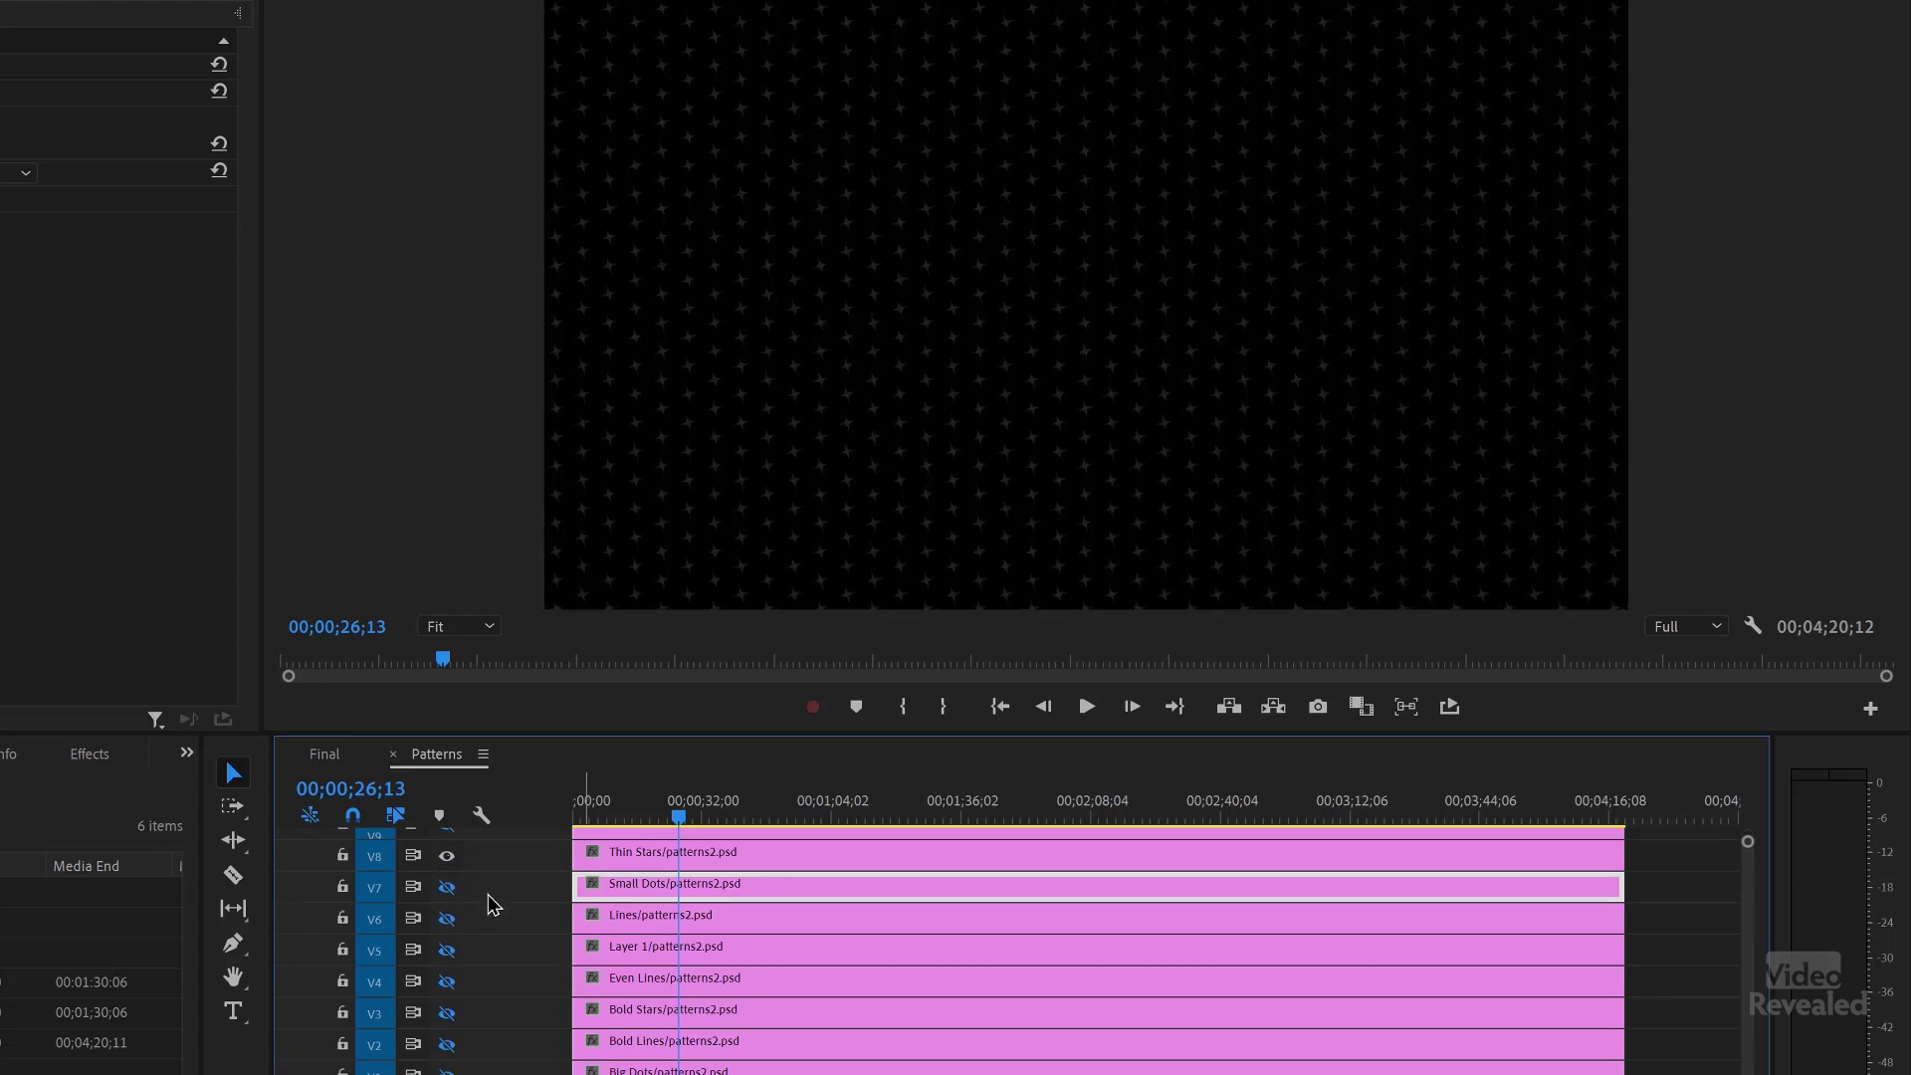
scroll(500, 898, up, 2)
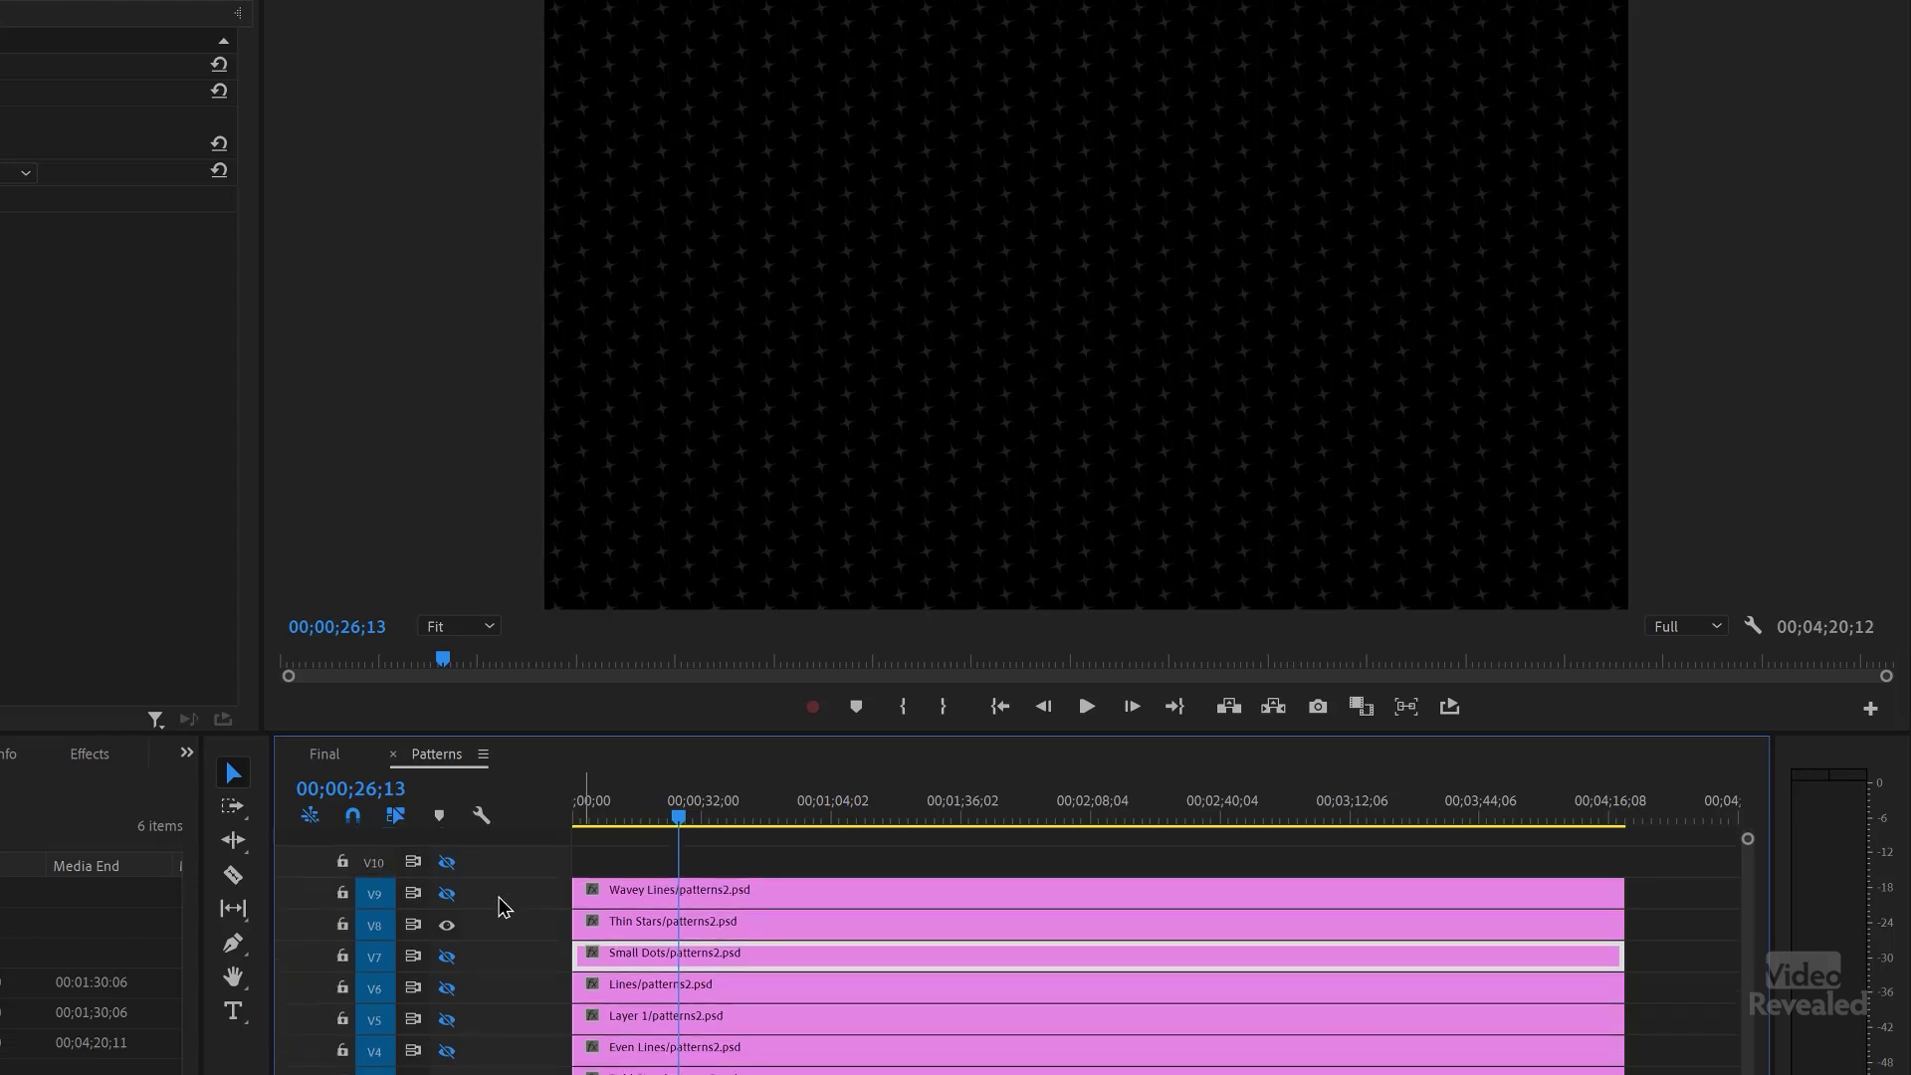
click(450, 925)
scroll(518, 935, down, 2)
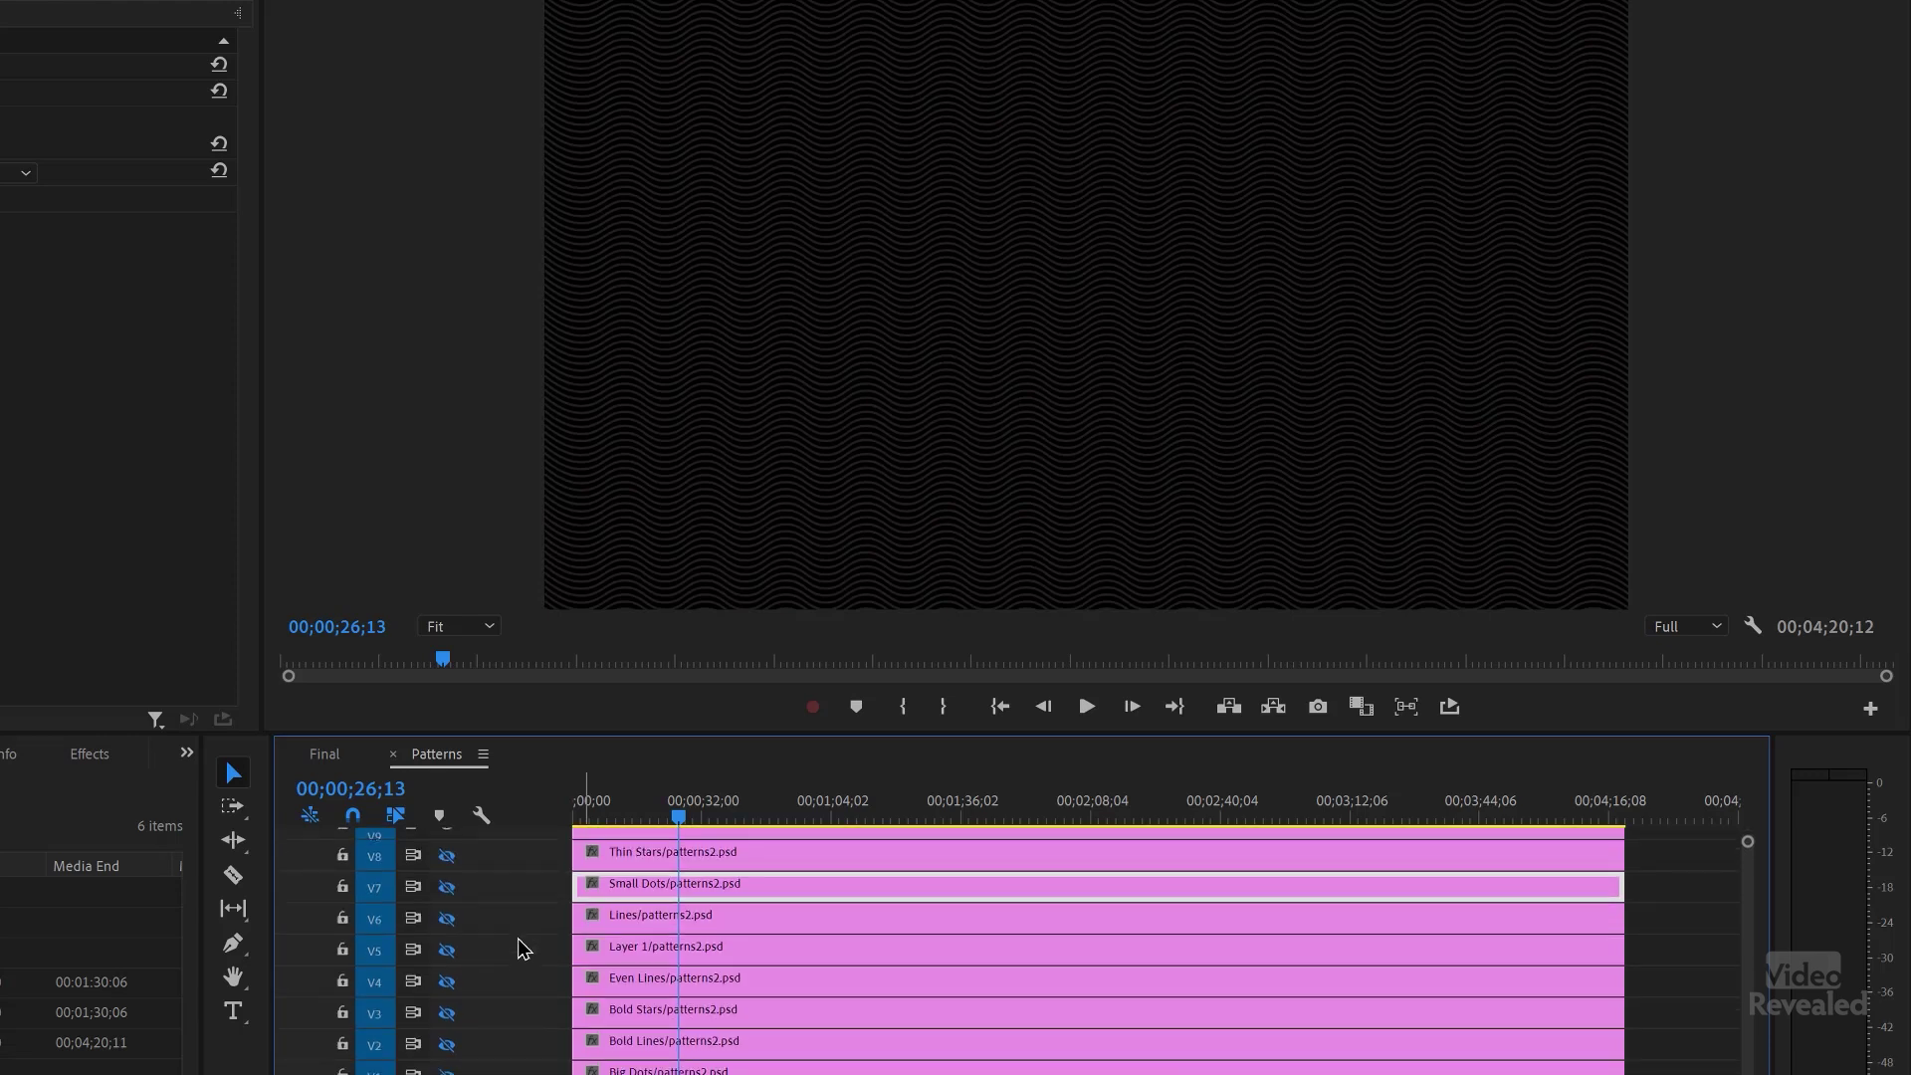
click(333, 754)
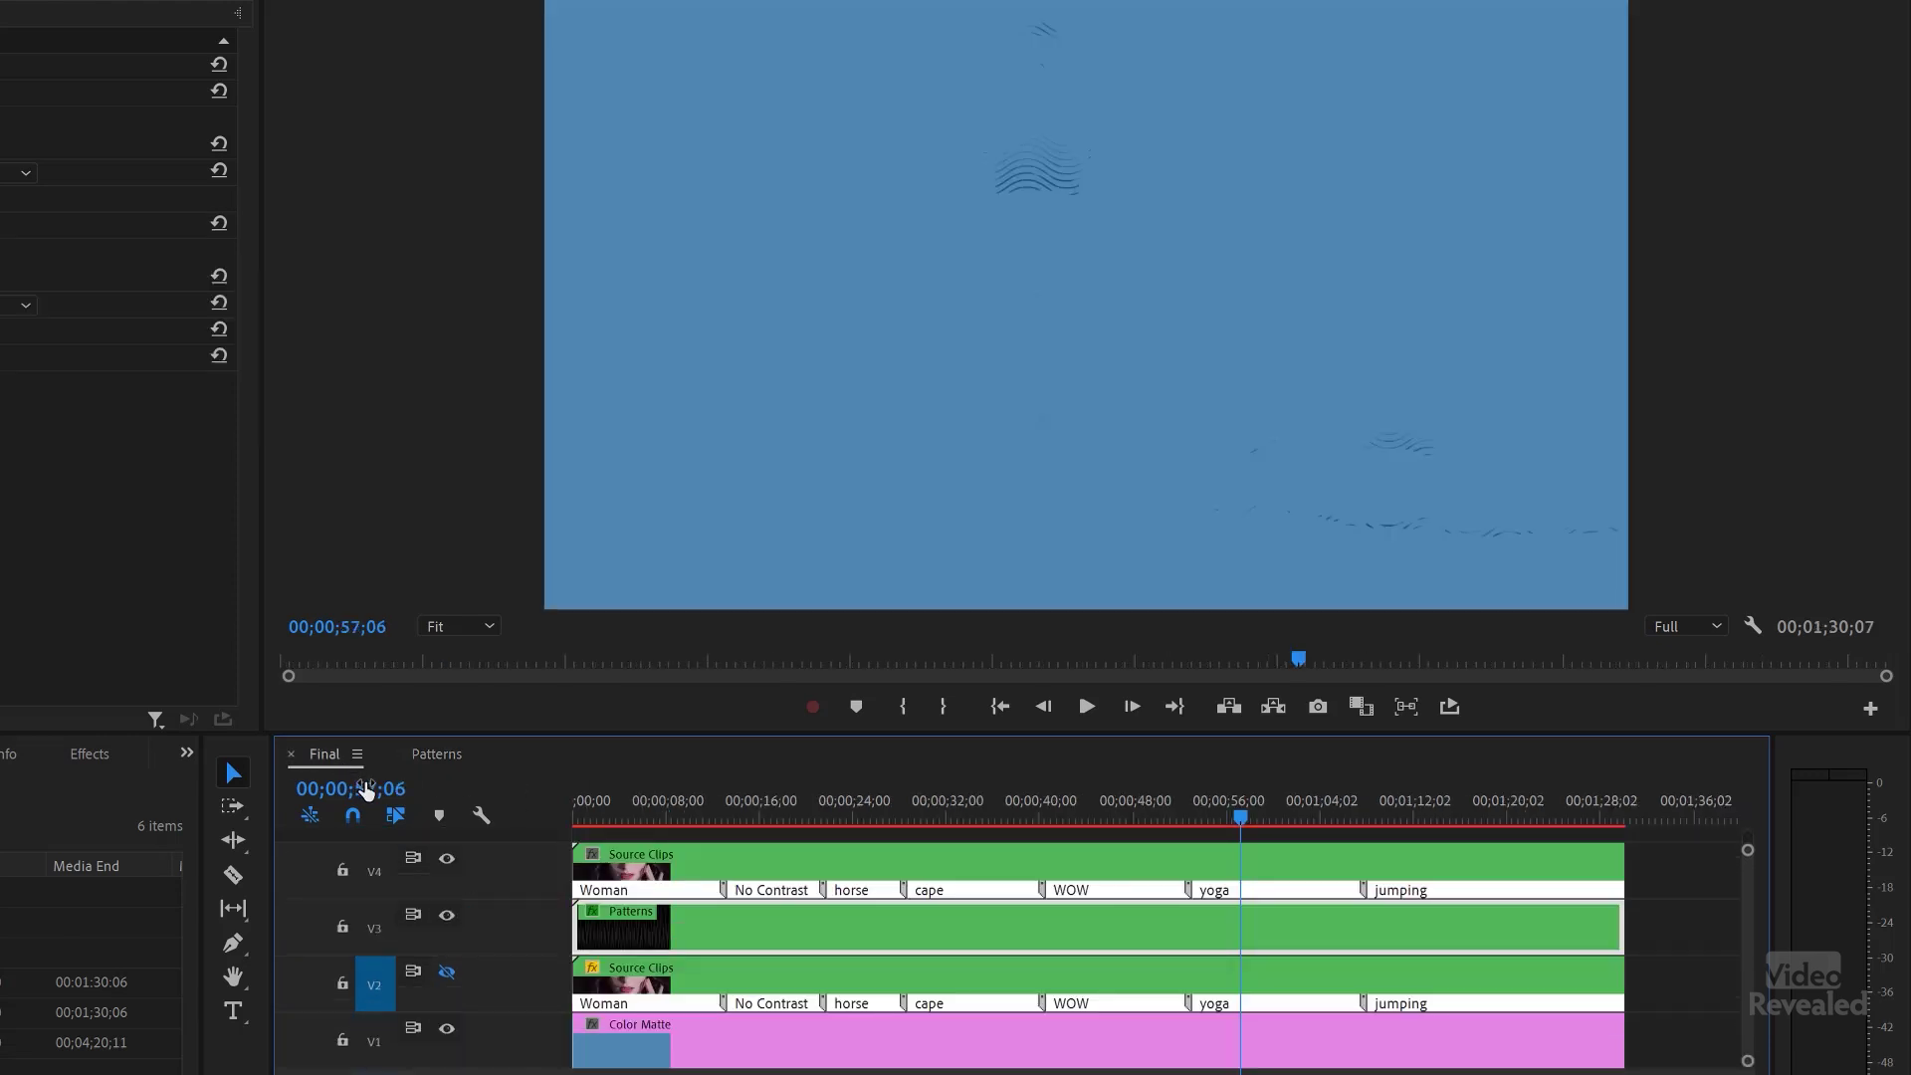
key(space)
drag(1238, 831, 1296, 830)
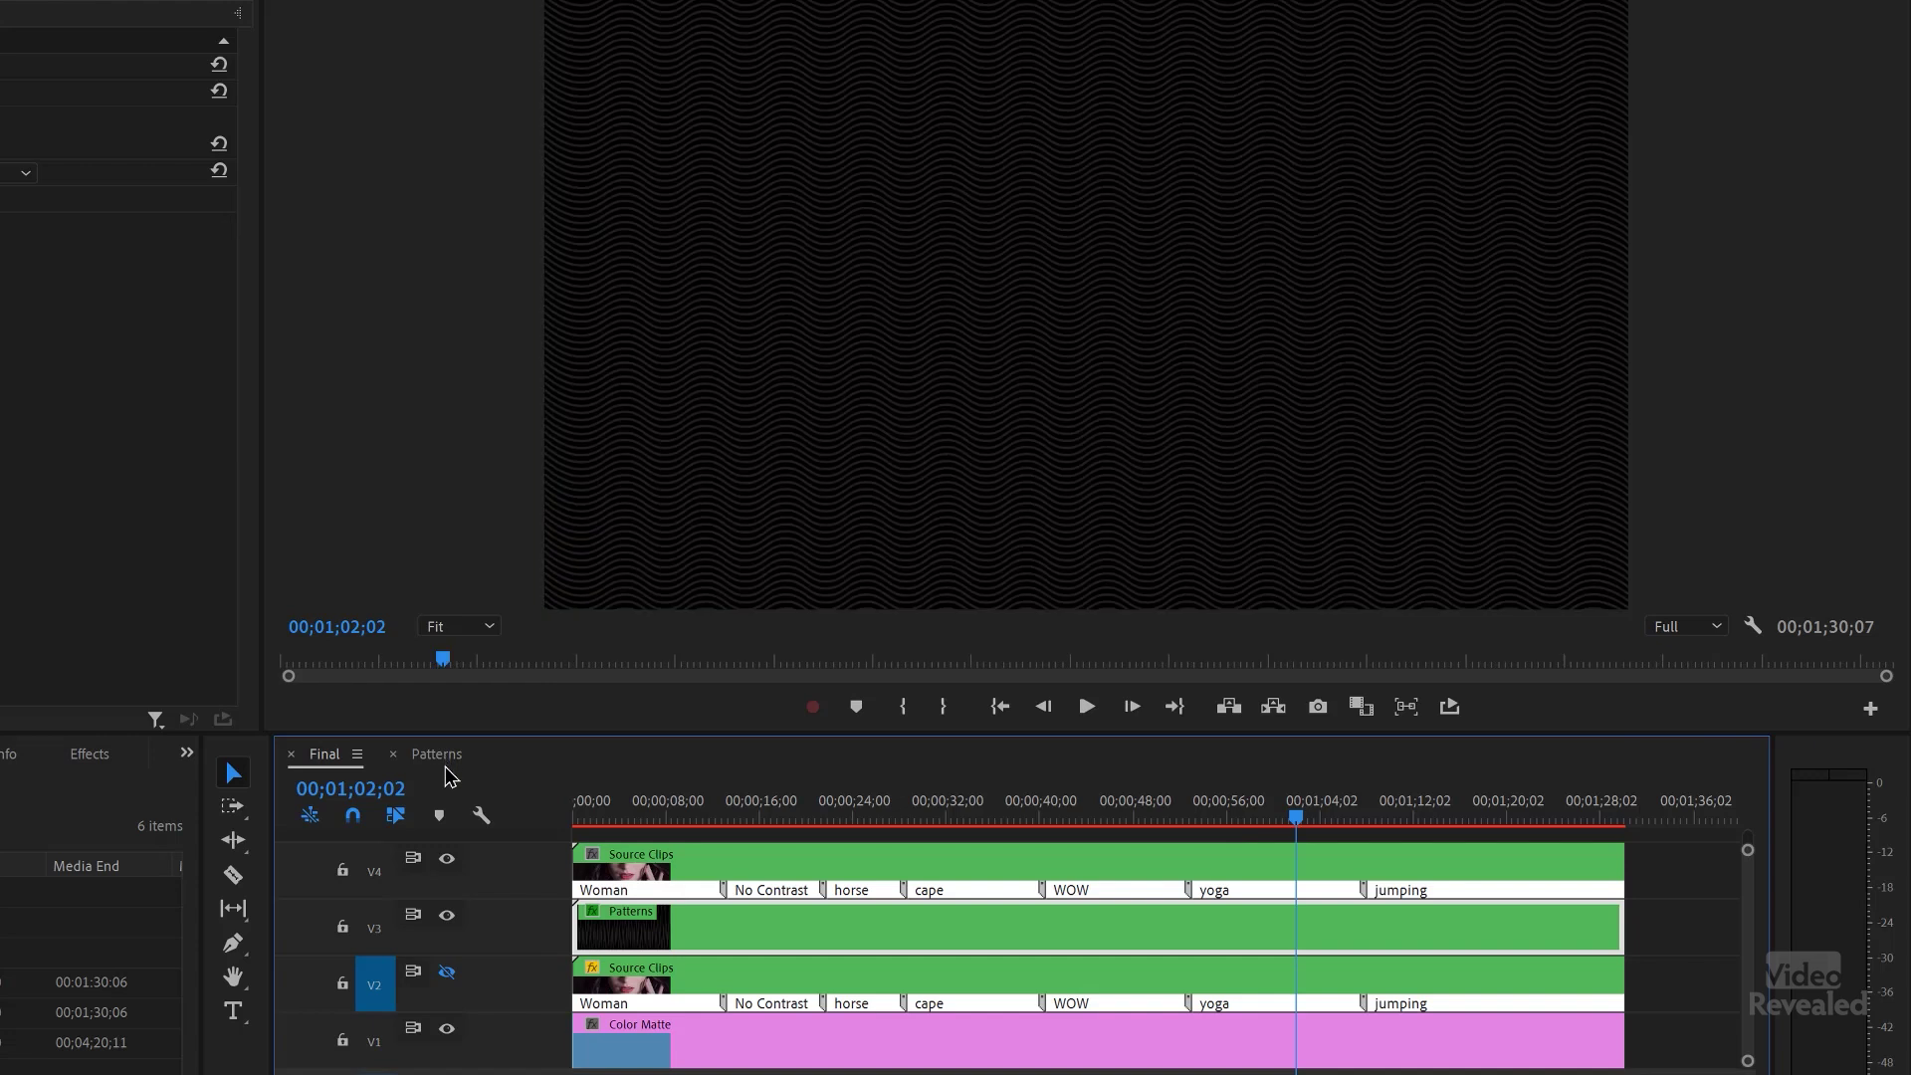
Hide the Wavey Lines layer and view the yoga shot as a dot halftone at about 58 seconds.
click(438, 754)
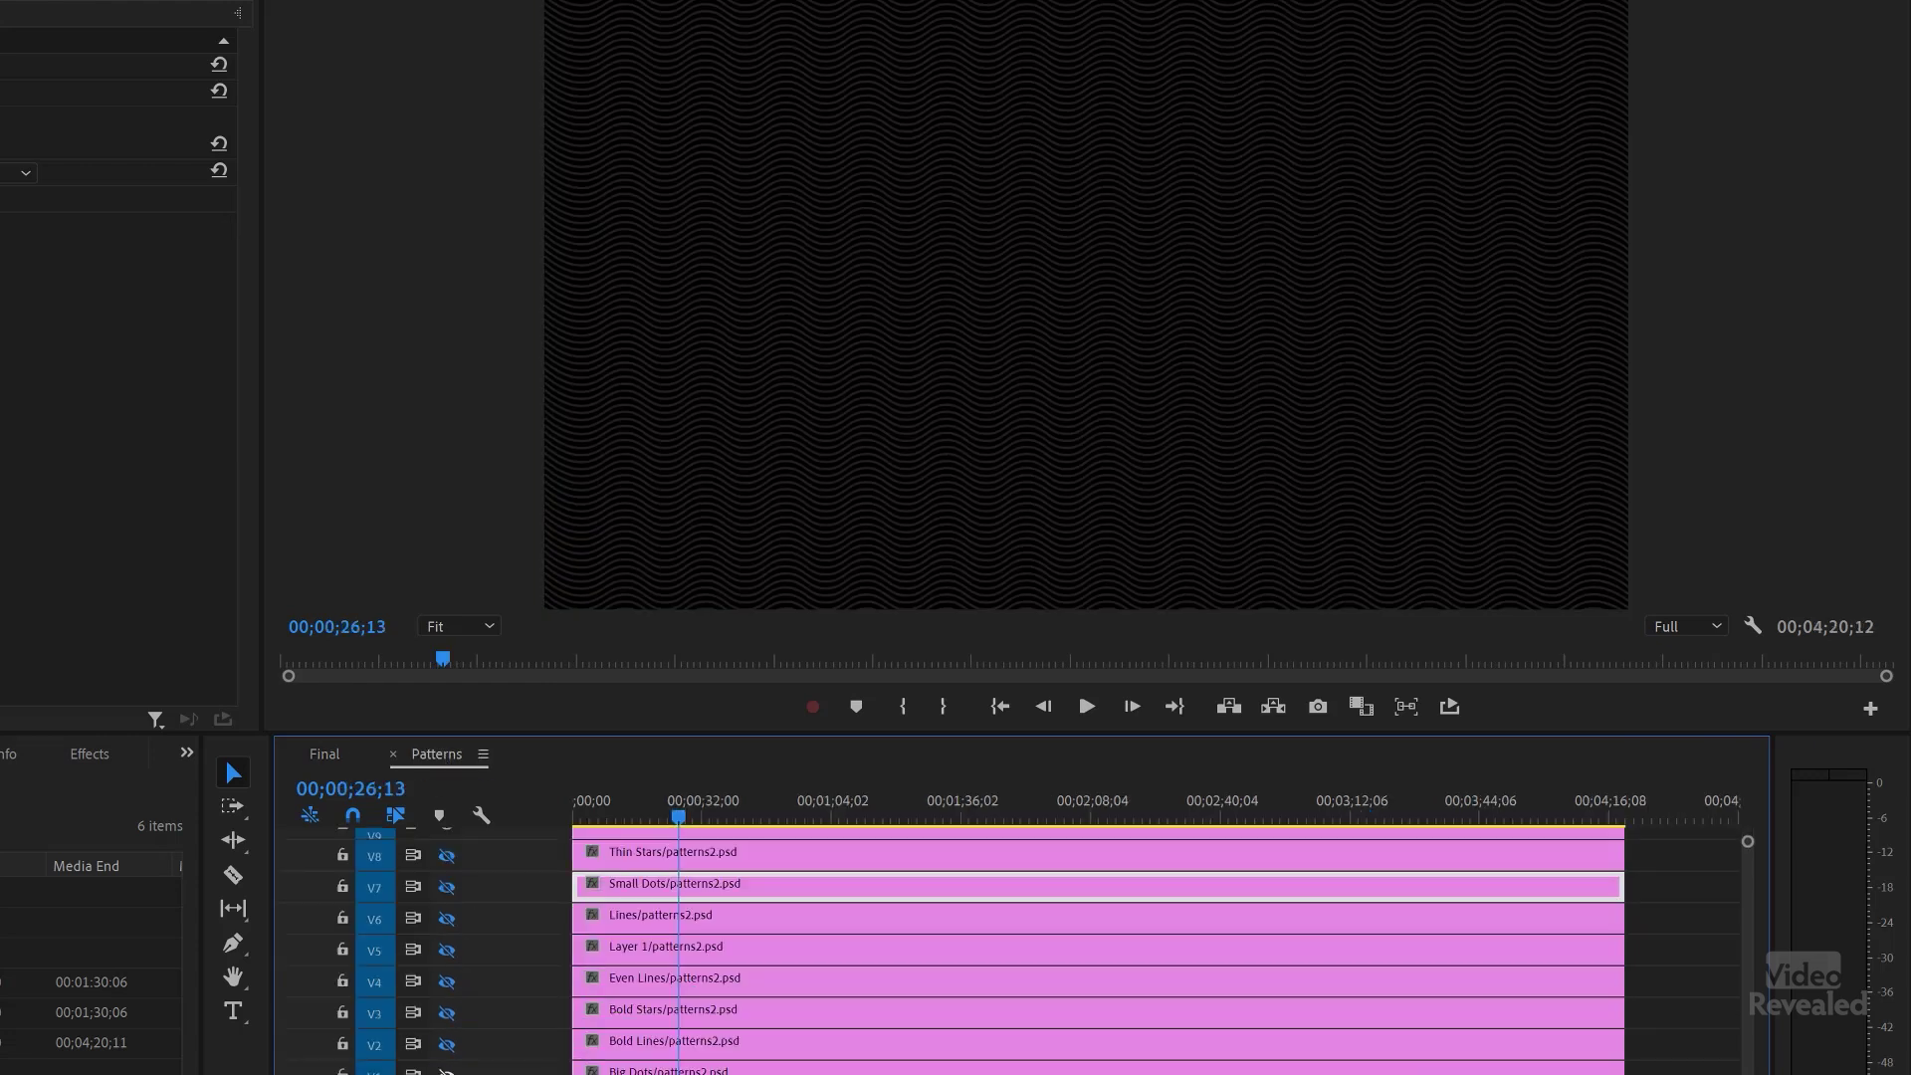
click(328, 756)
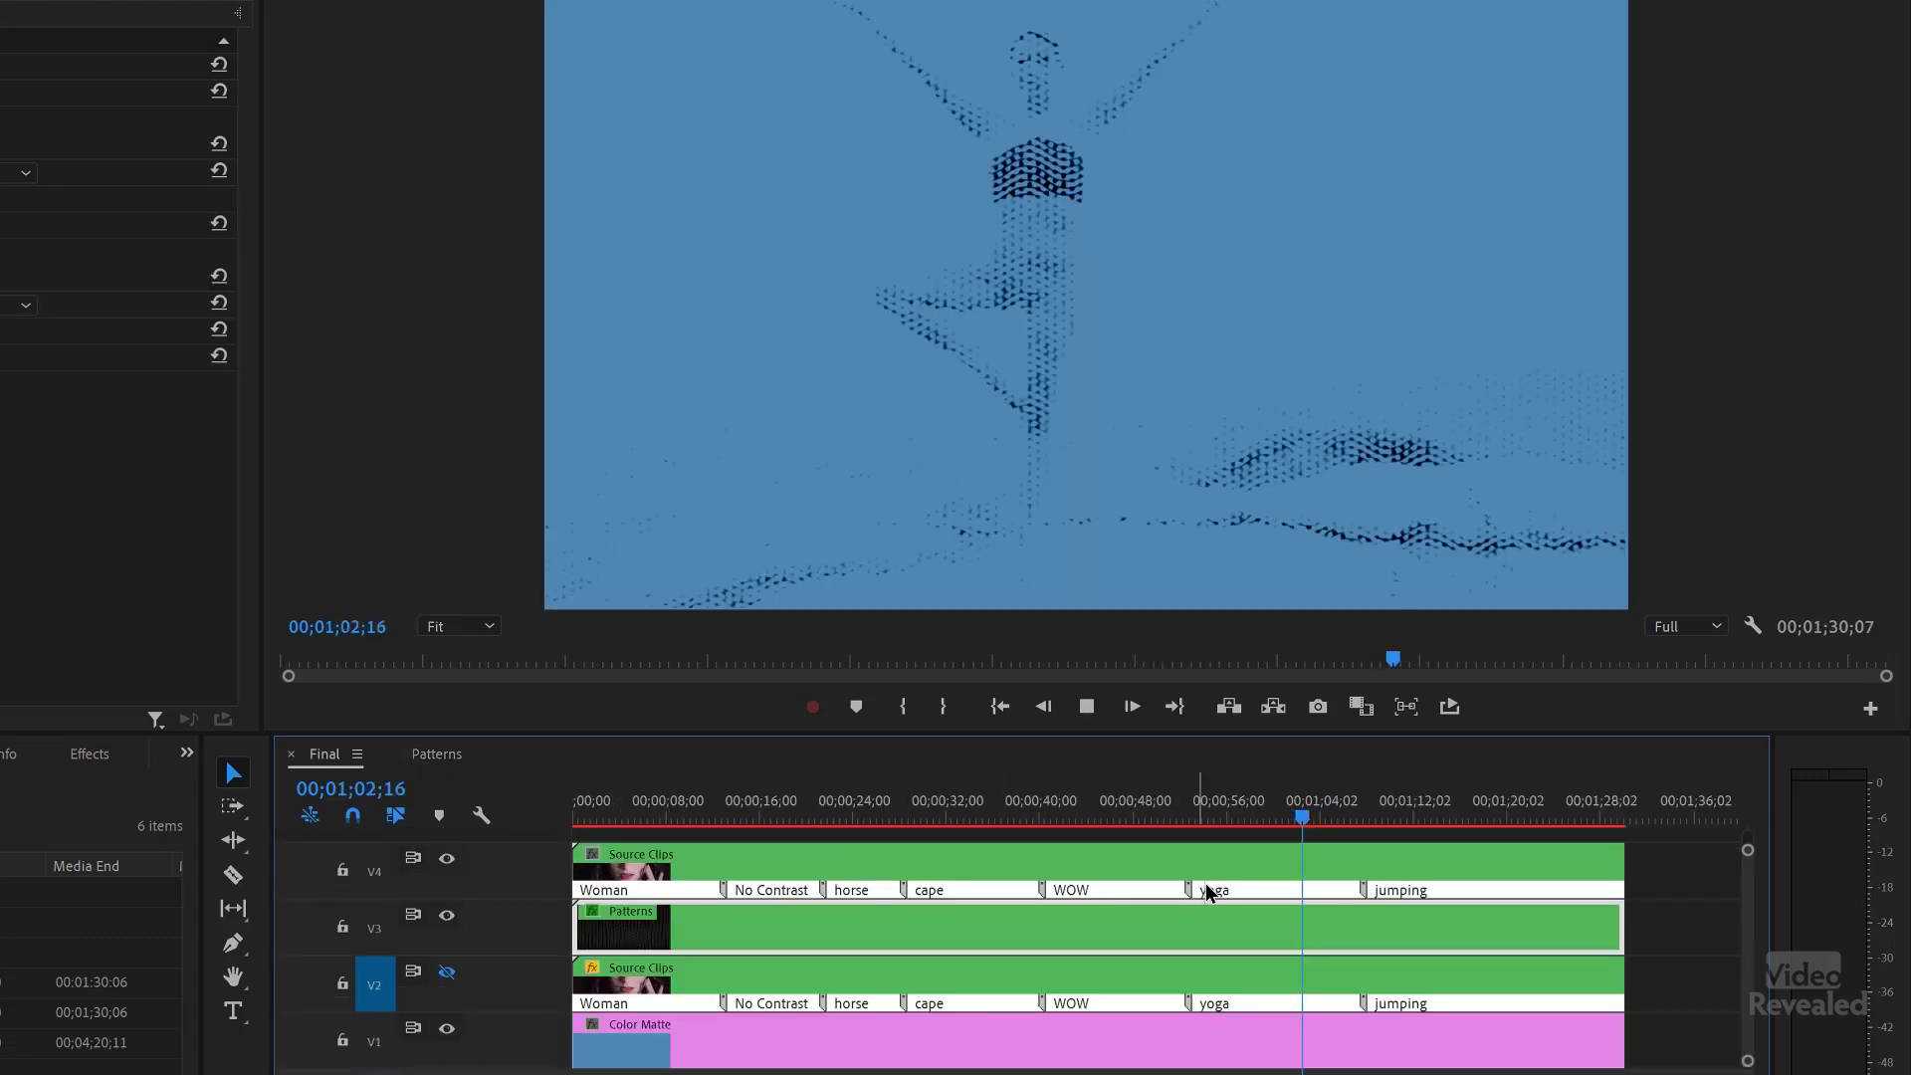
key(space)
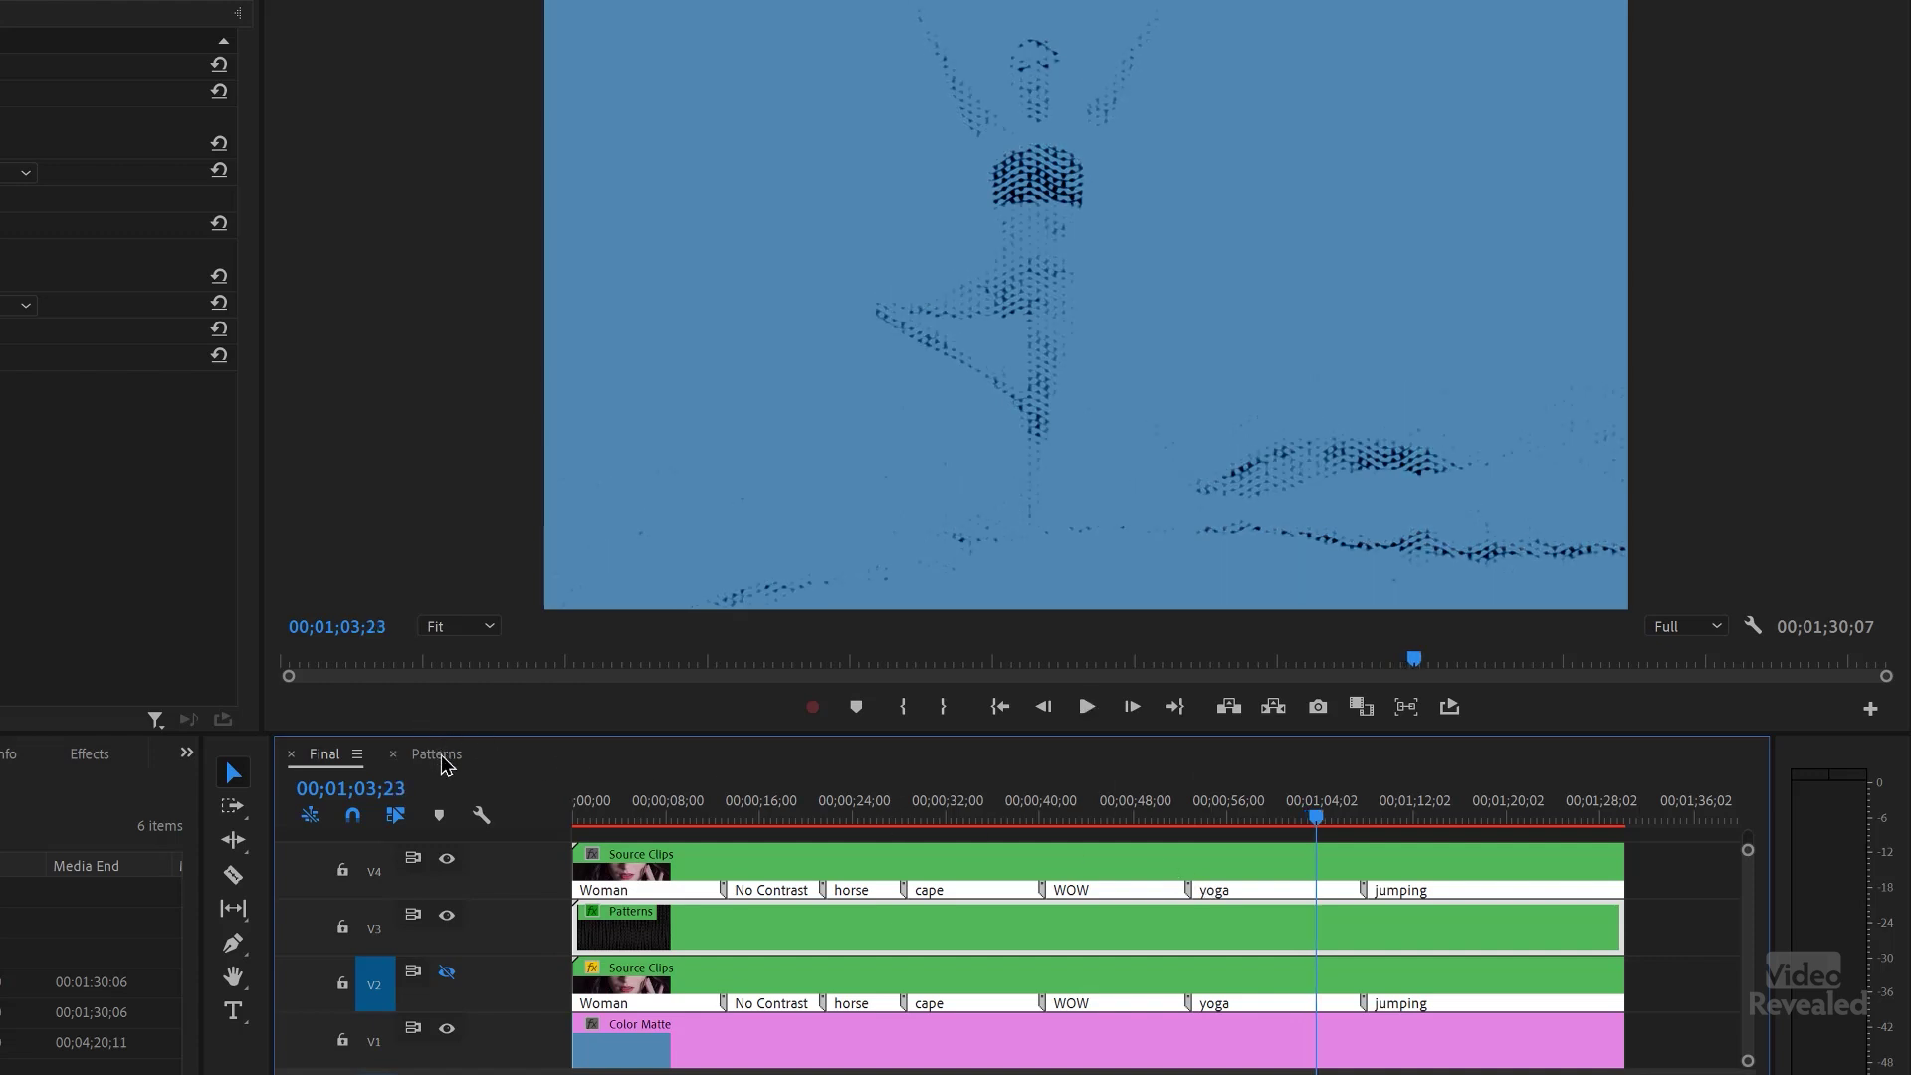
click(438, 756)
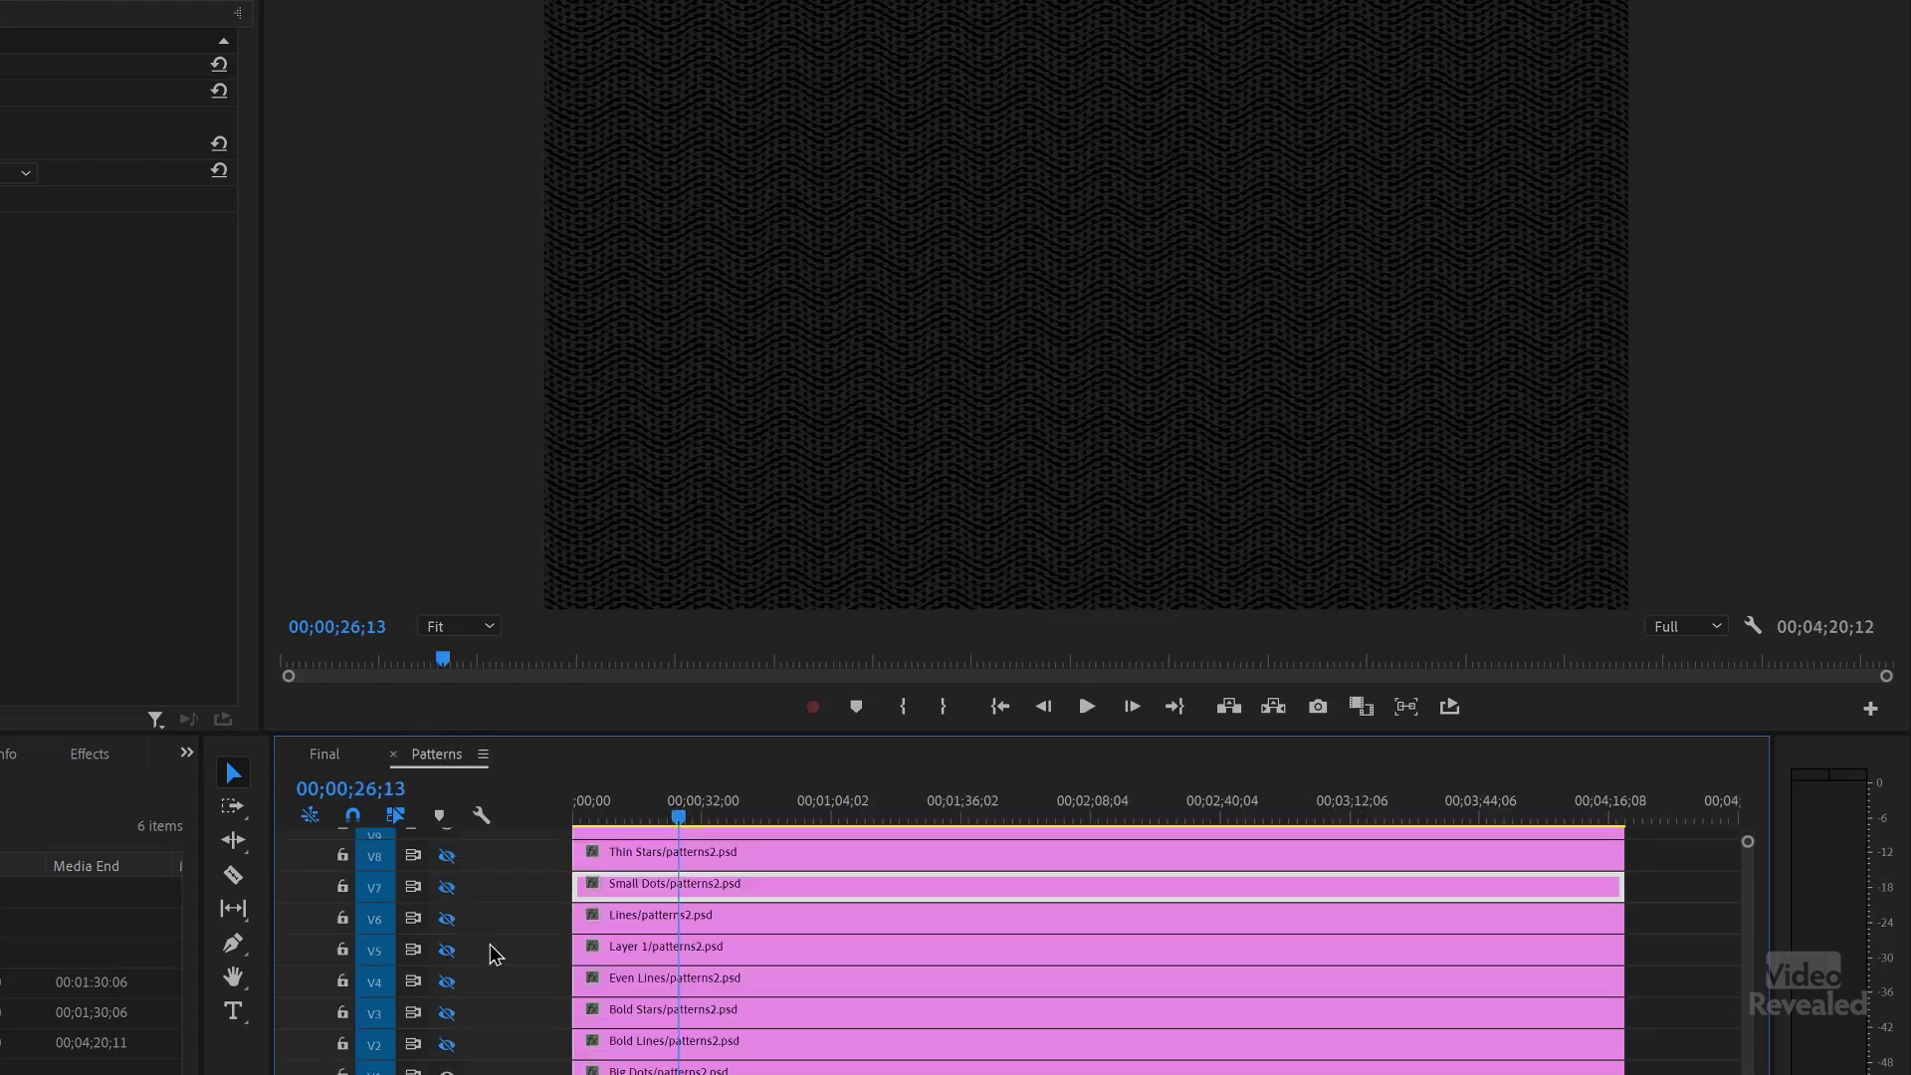
scroll(487, 912, up, 2)
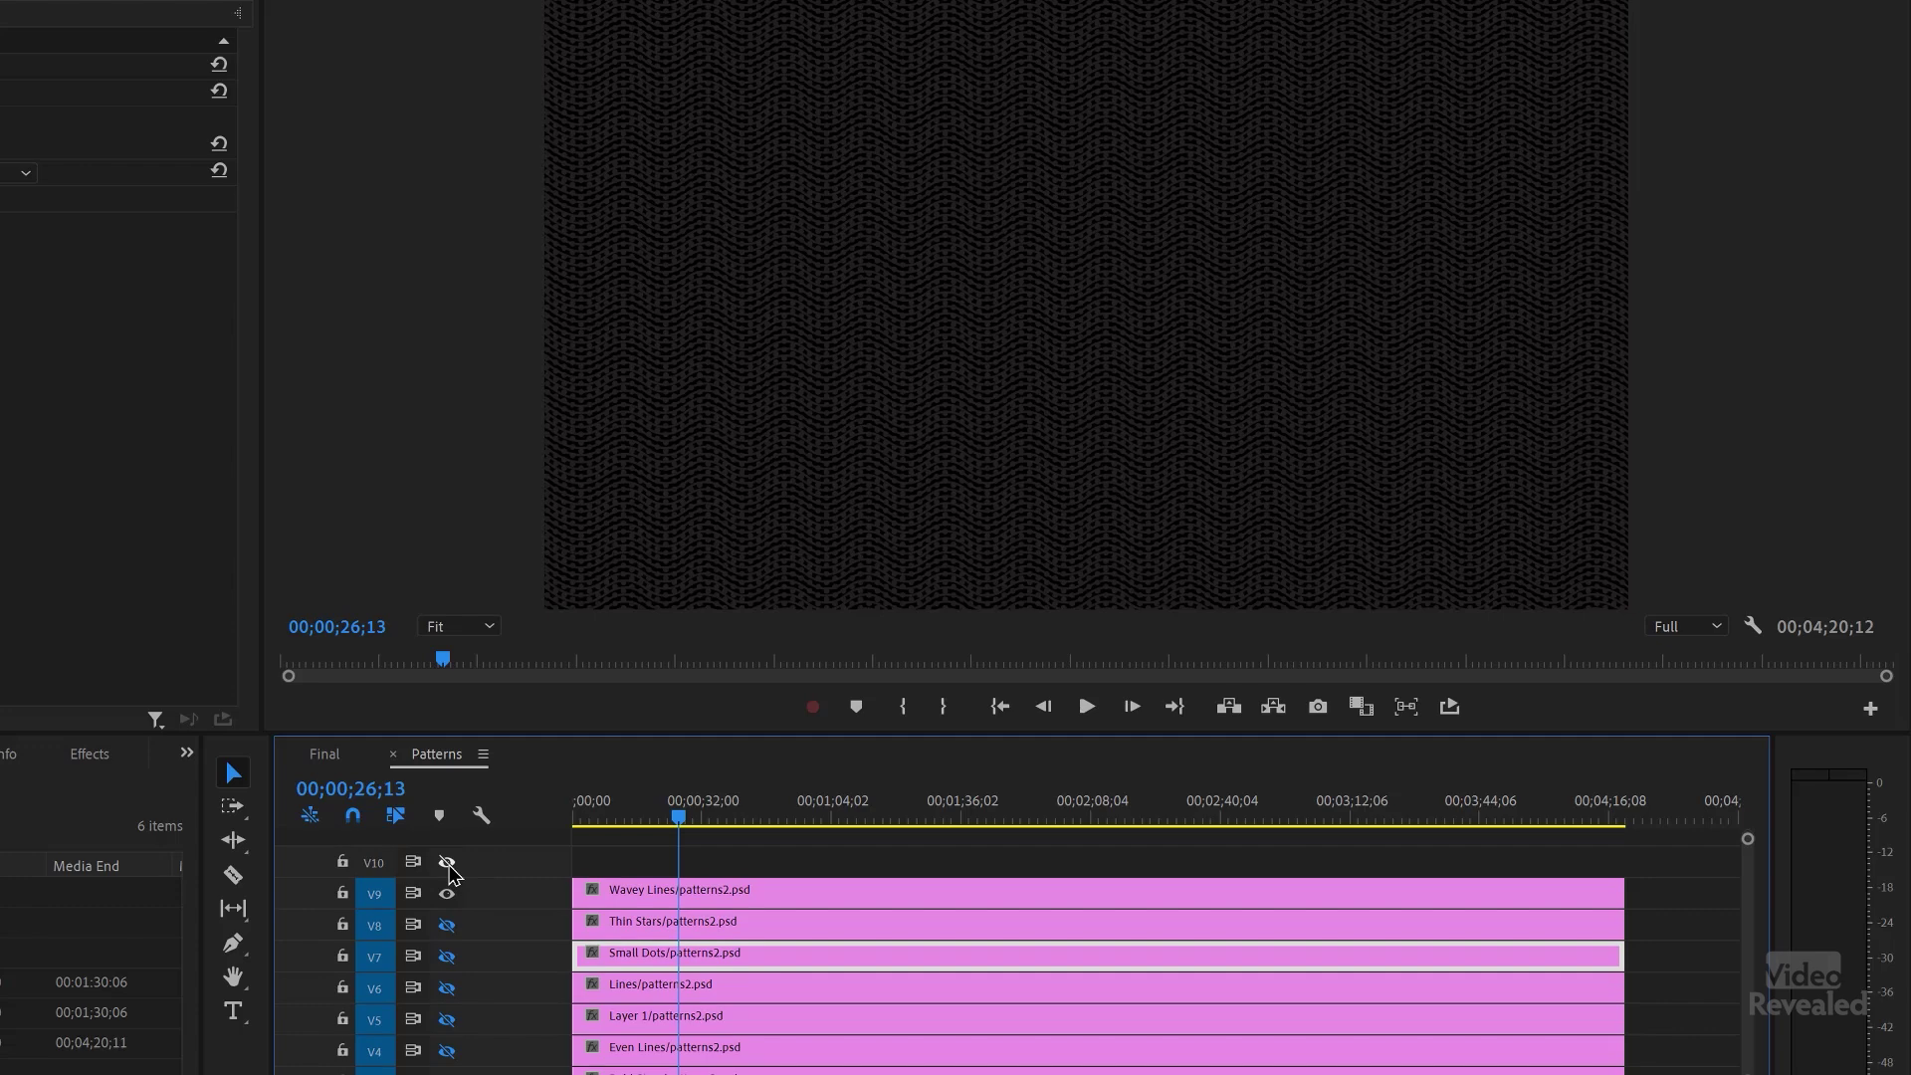
click(448, 895)
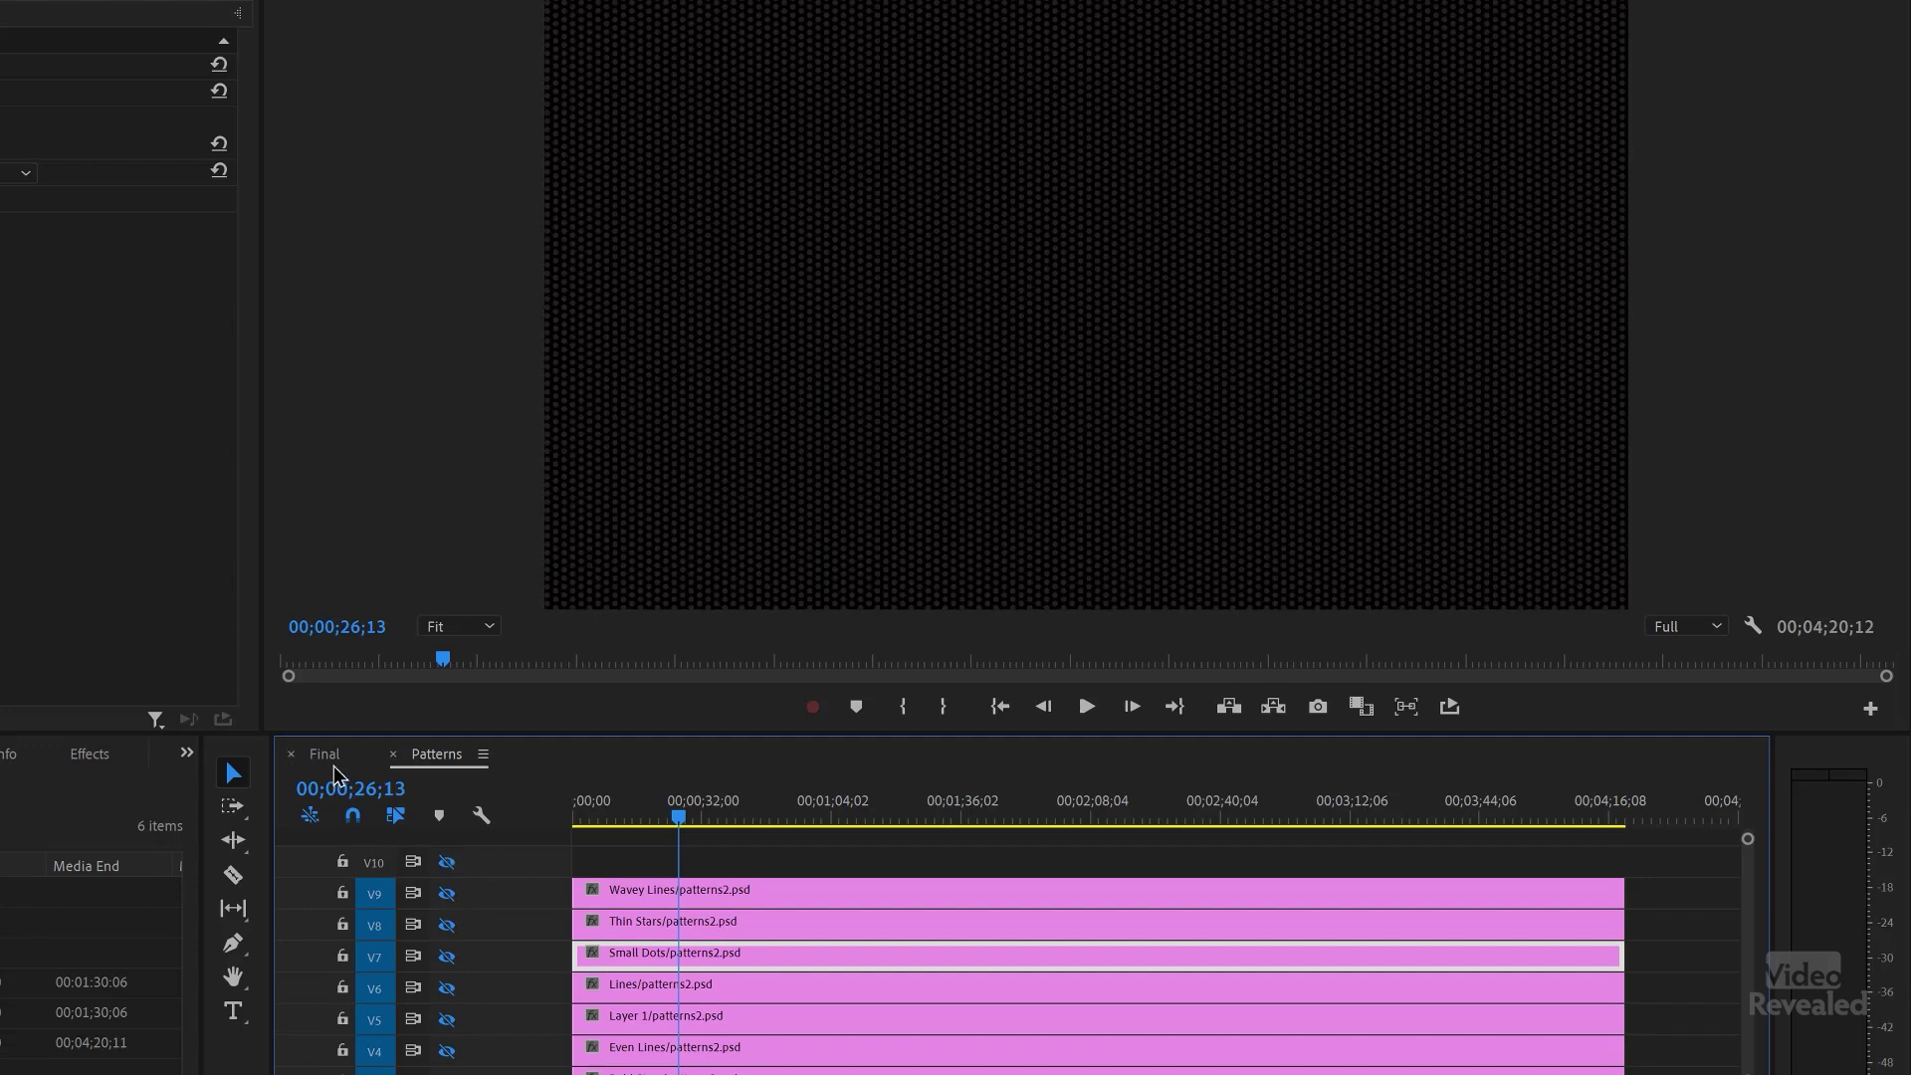
click(334, 759)
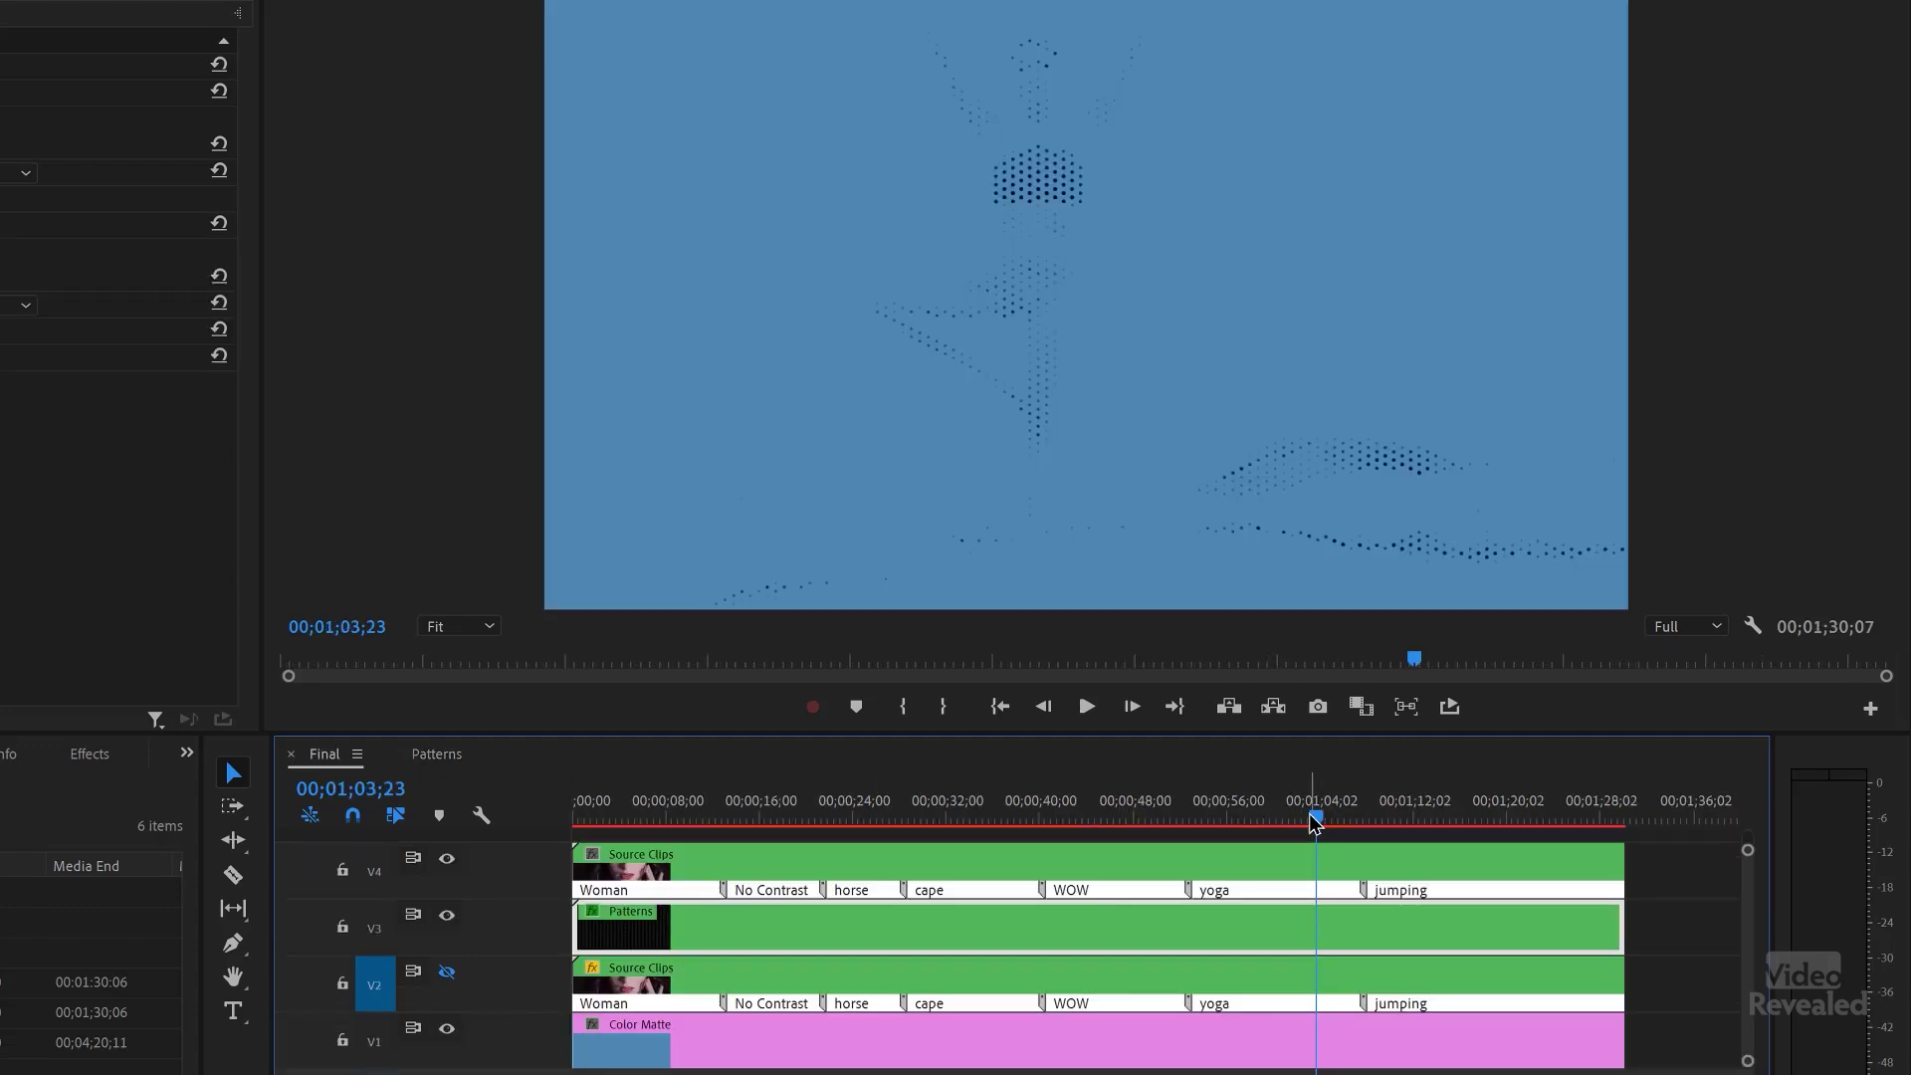
drag(1315, 822, 1253, 872)
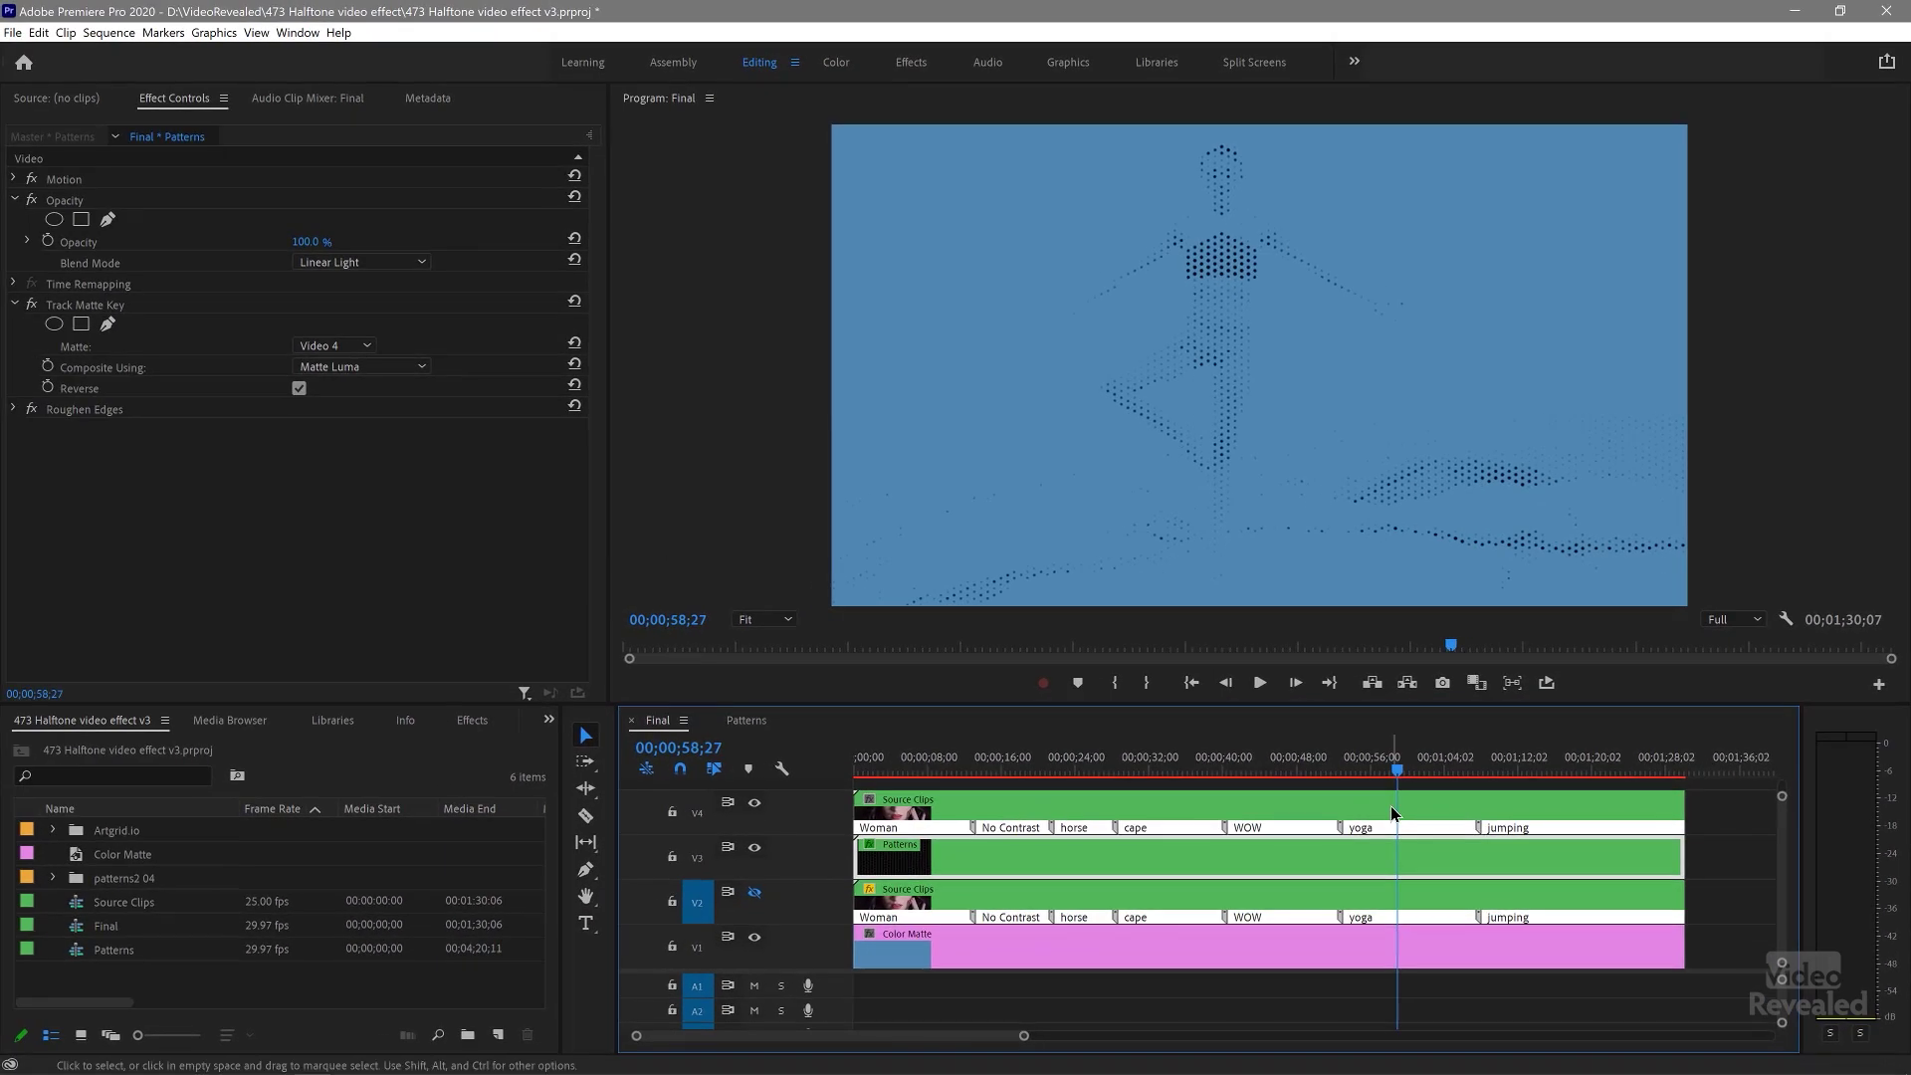
Lower the top V4 Source Clips layer's Opacity from 100% to 68%.
click(1391, 813)
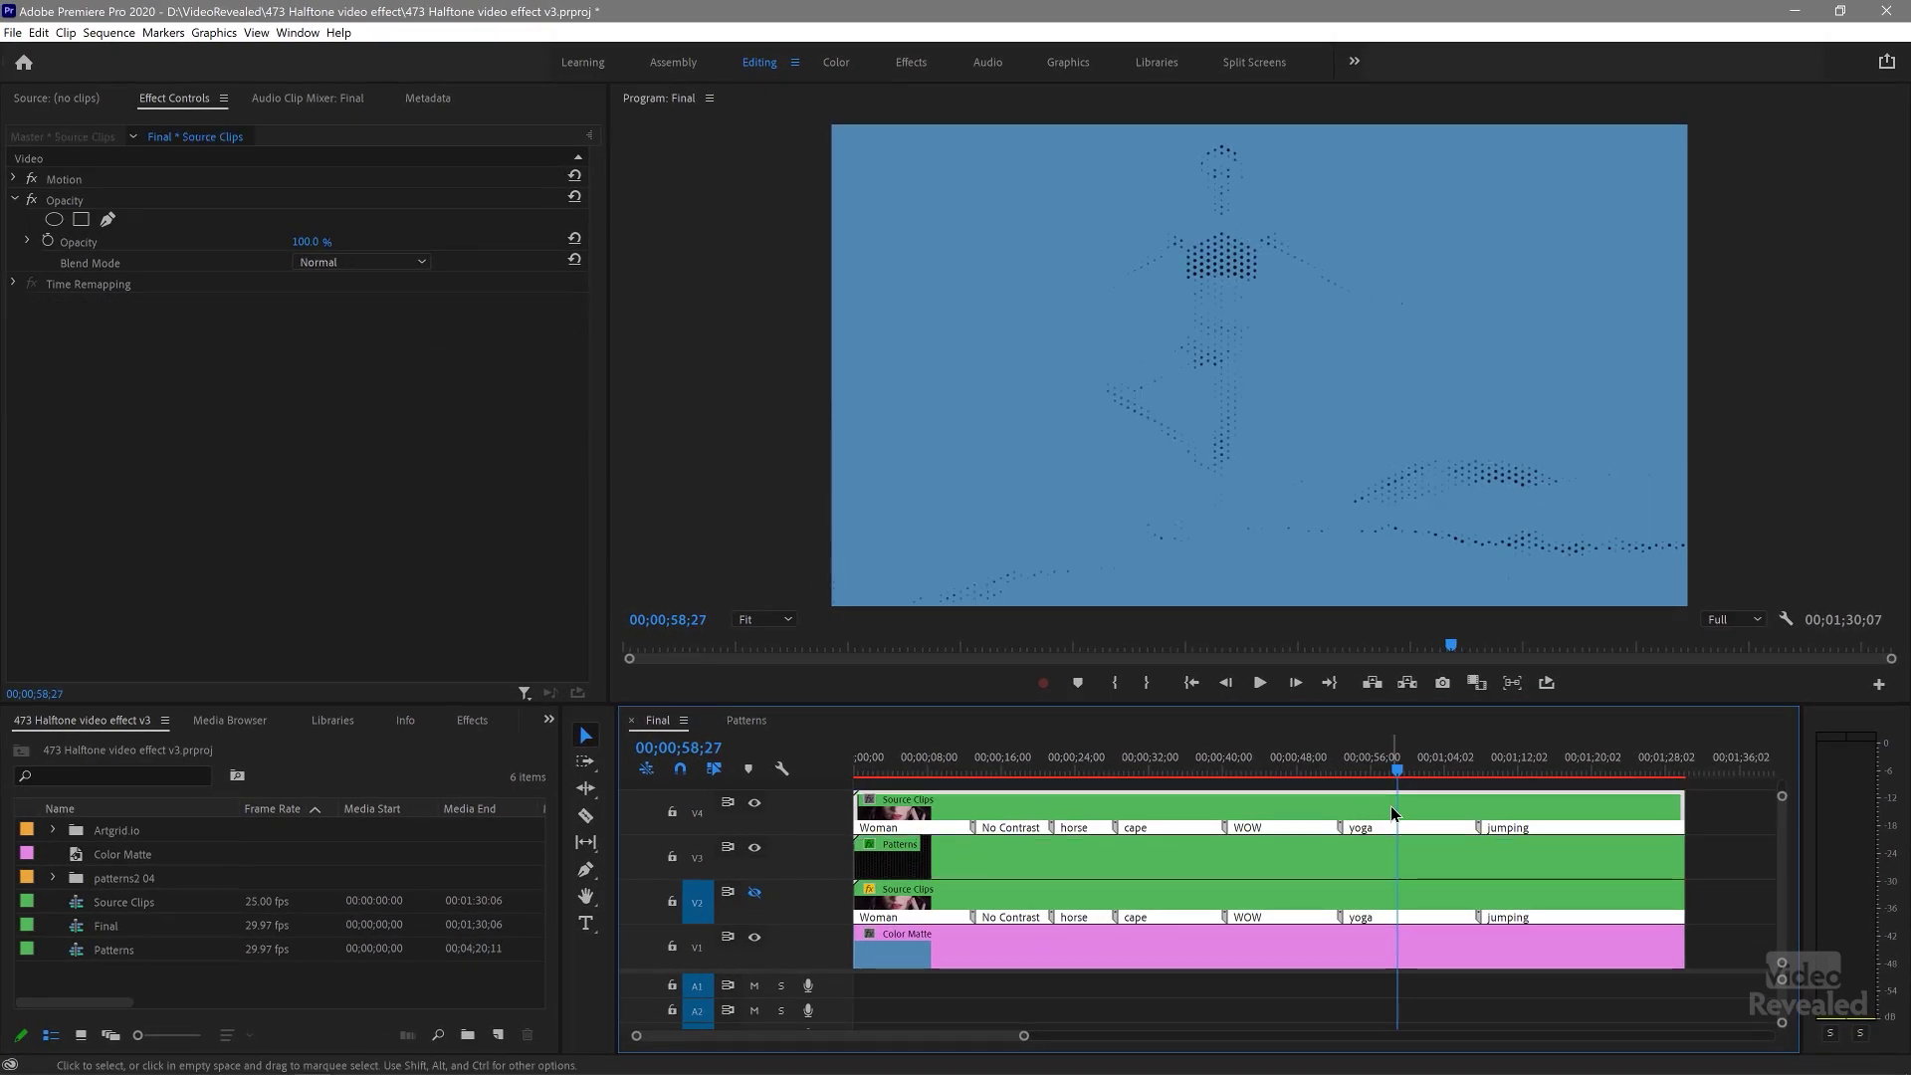
click(318, 249)
drag(318, 250, 309, 250)
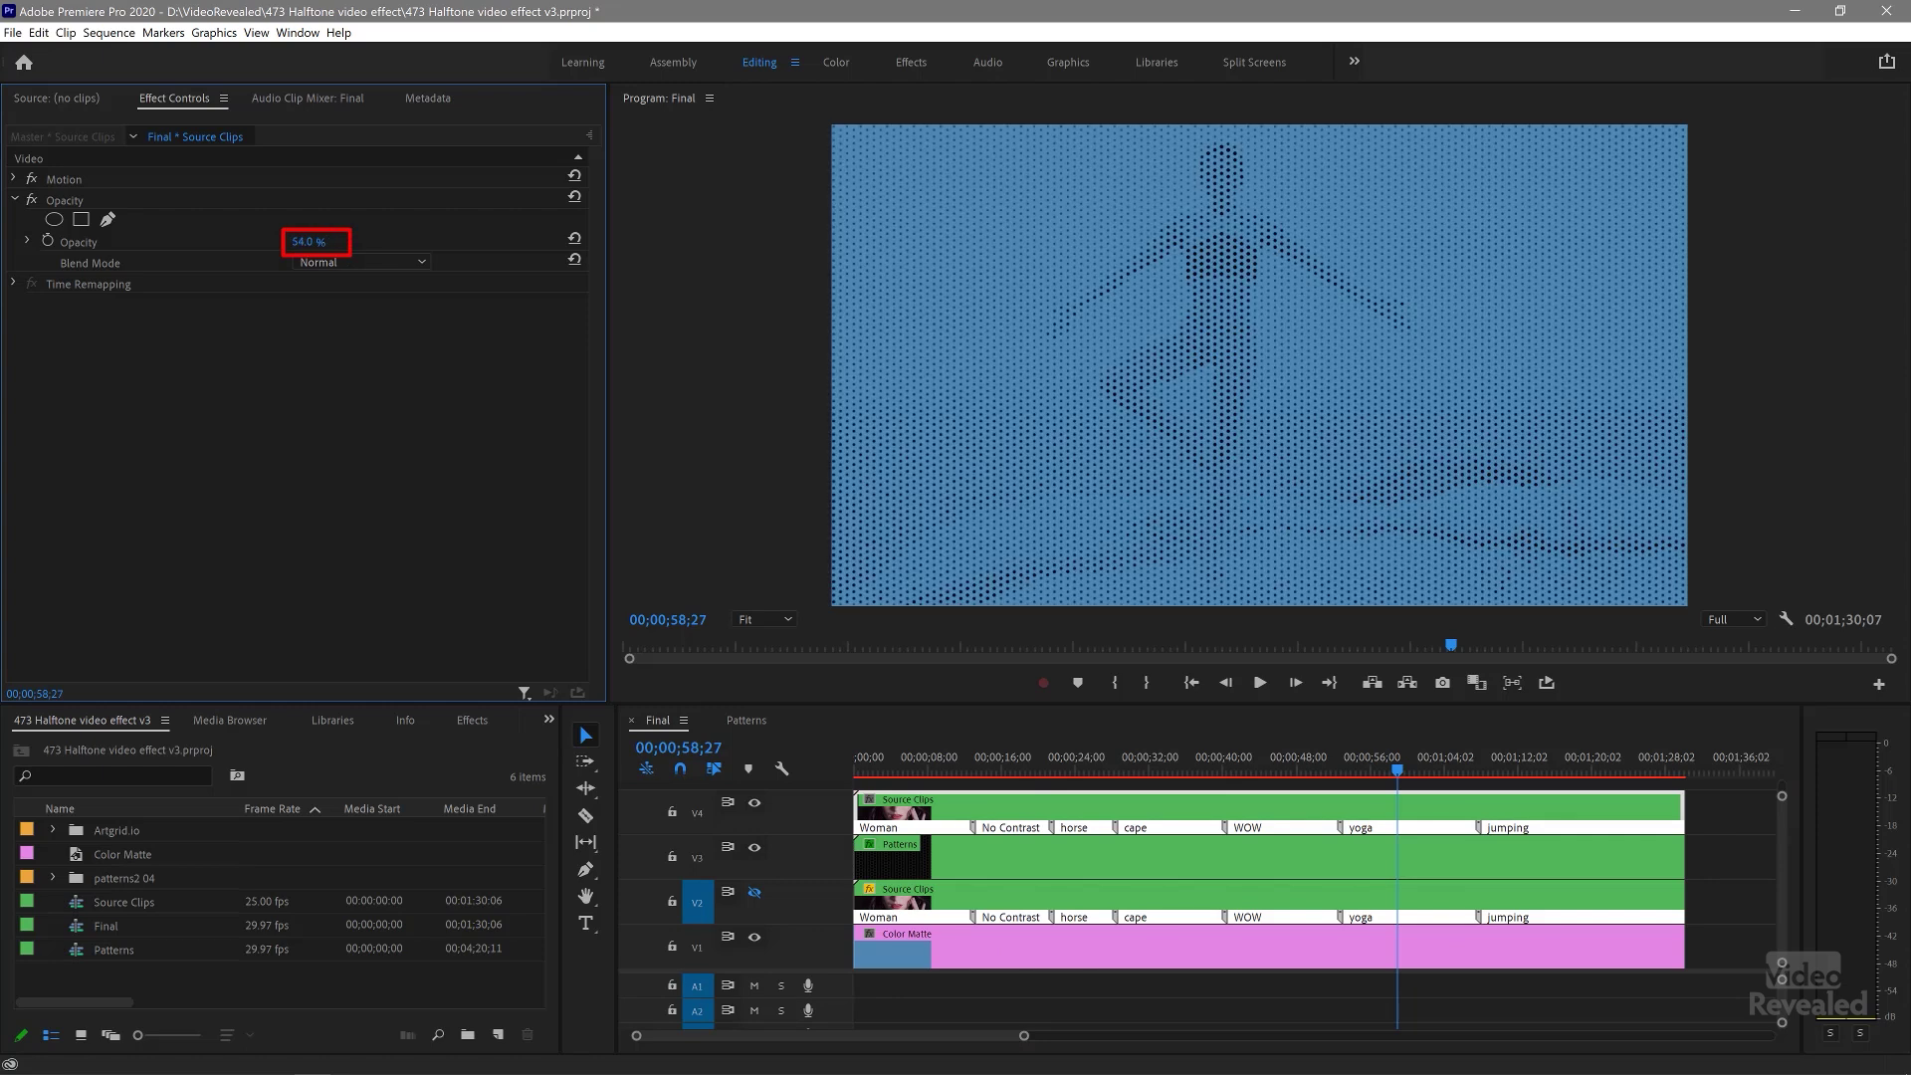
drag(308, 242, 306, 241)
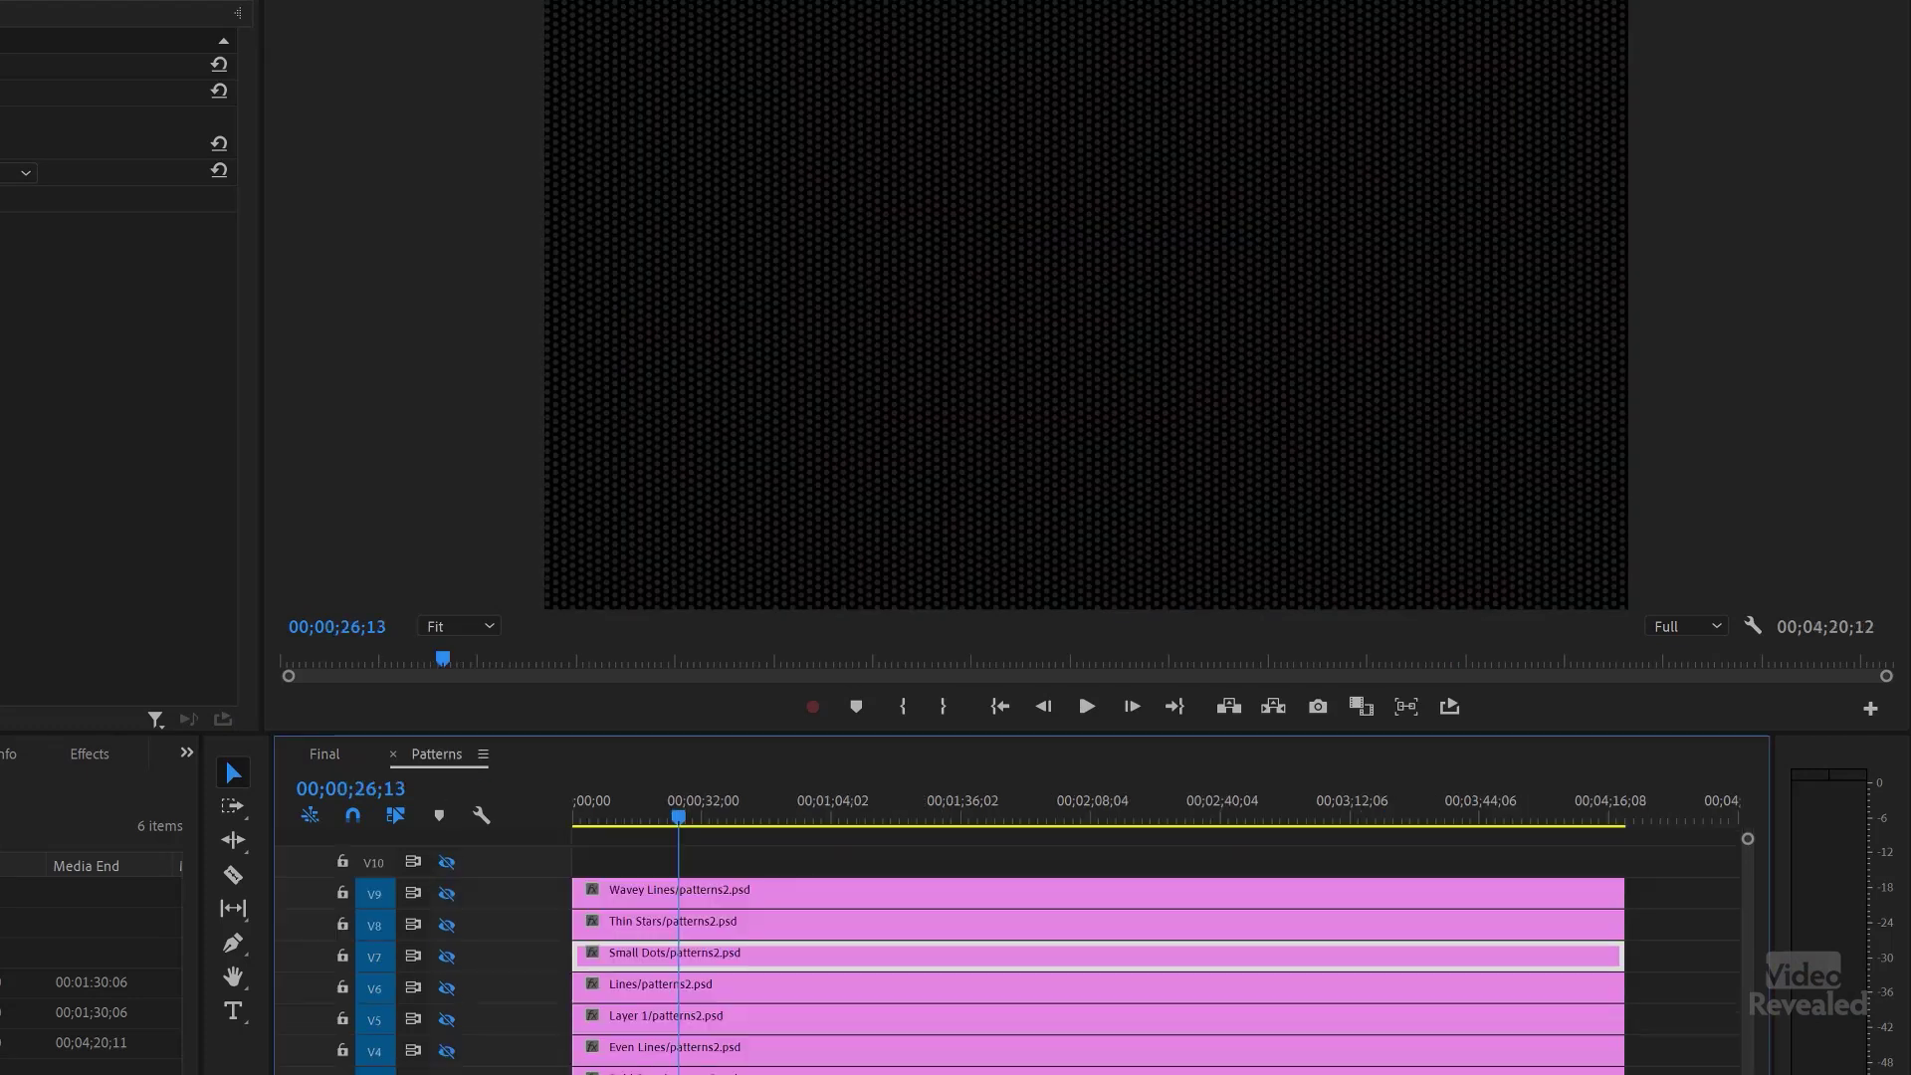
Turn the Wavey Lines pattern layer on V9 back on in the Patterns sequence.
scroll(478, 1059, down, 2)
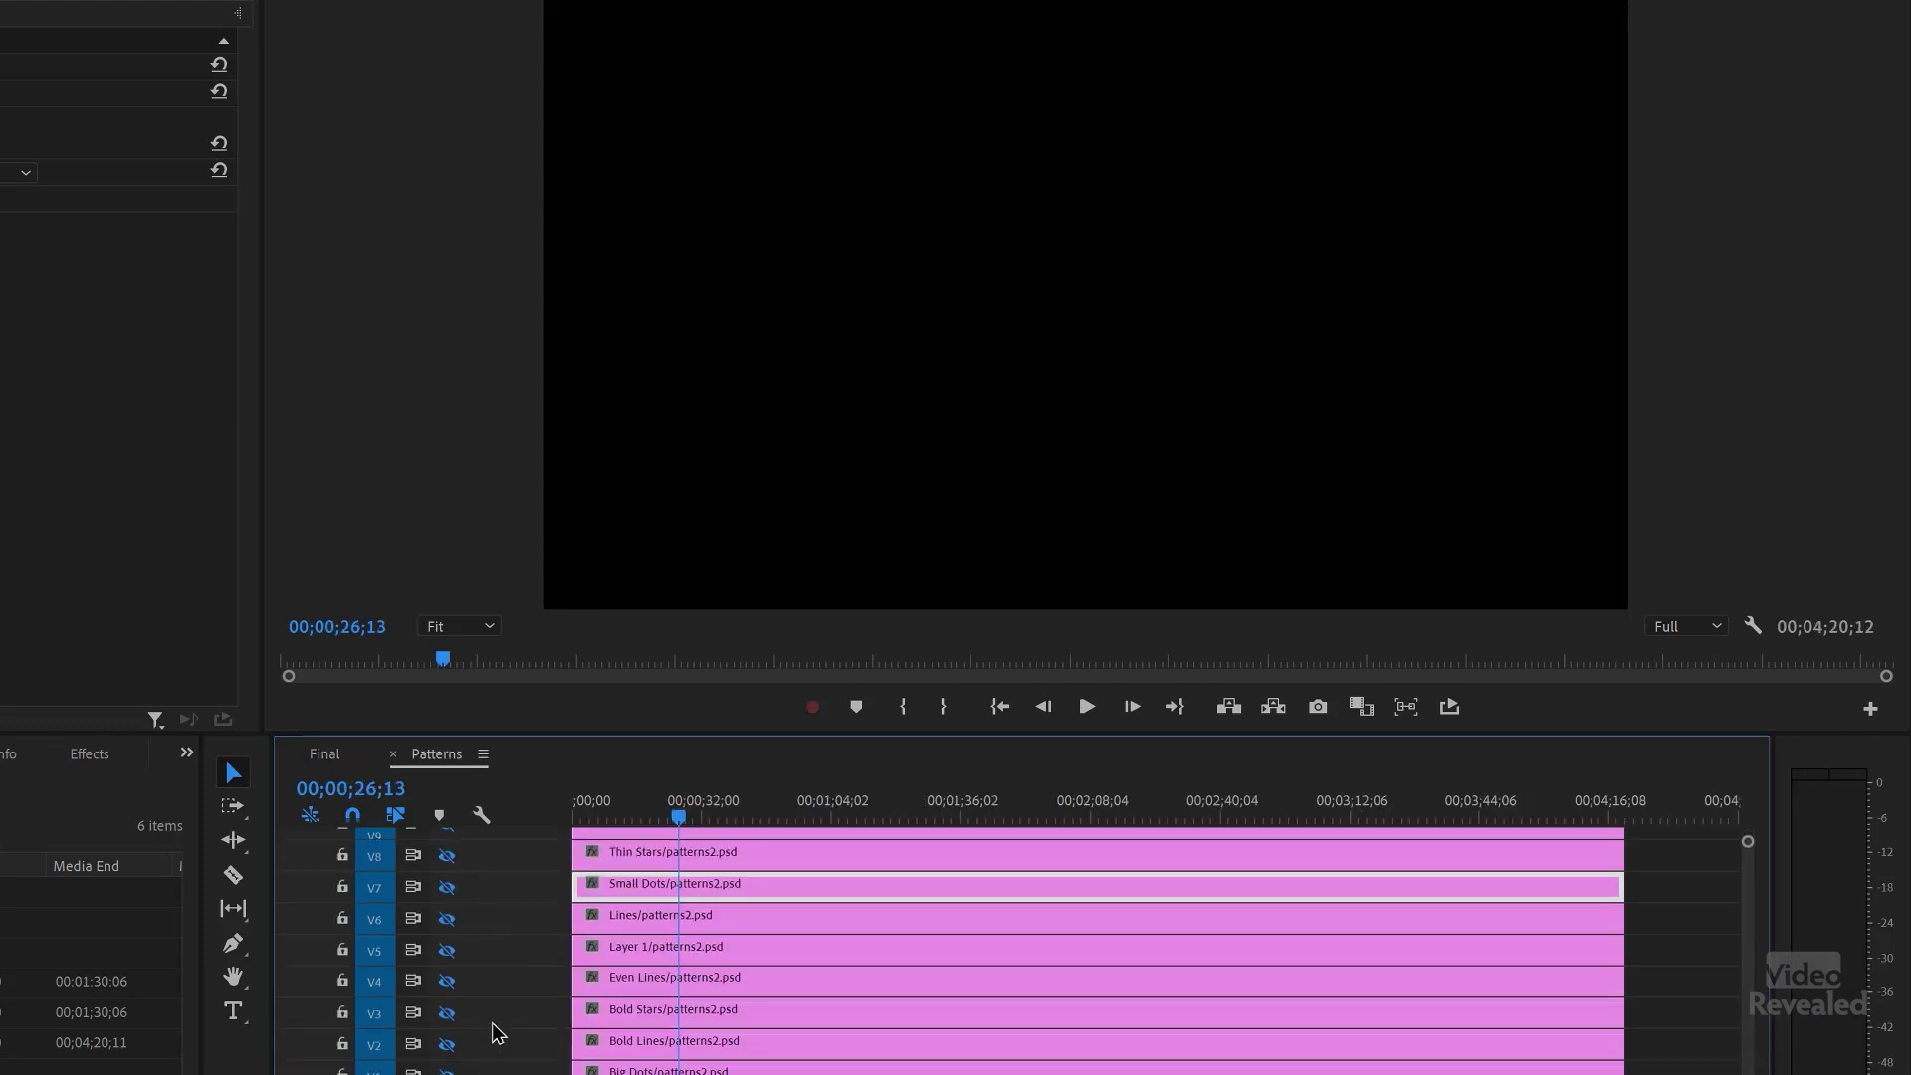
scroll(494, 1019, up, 2)
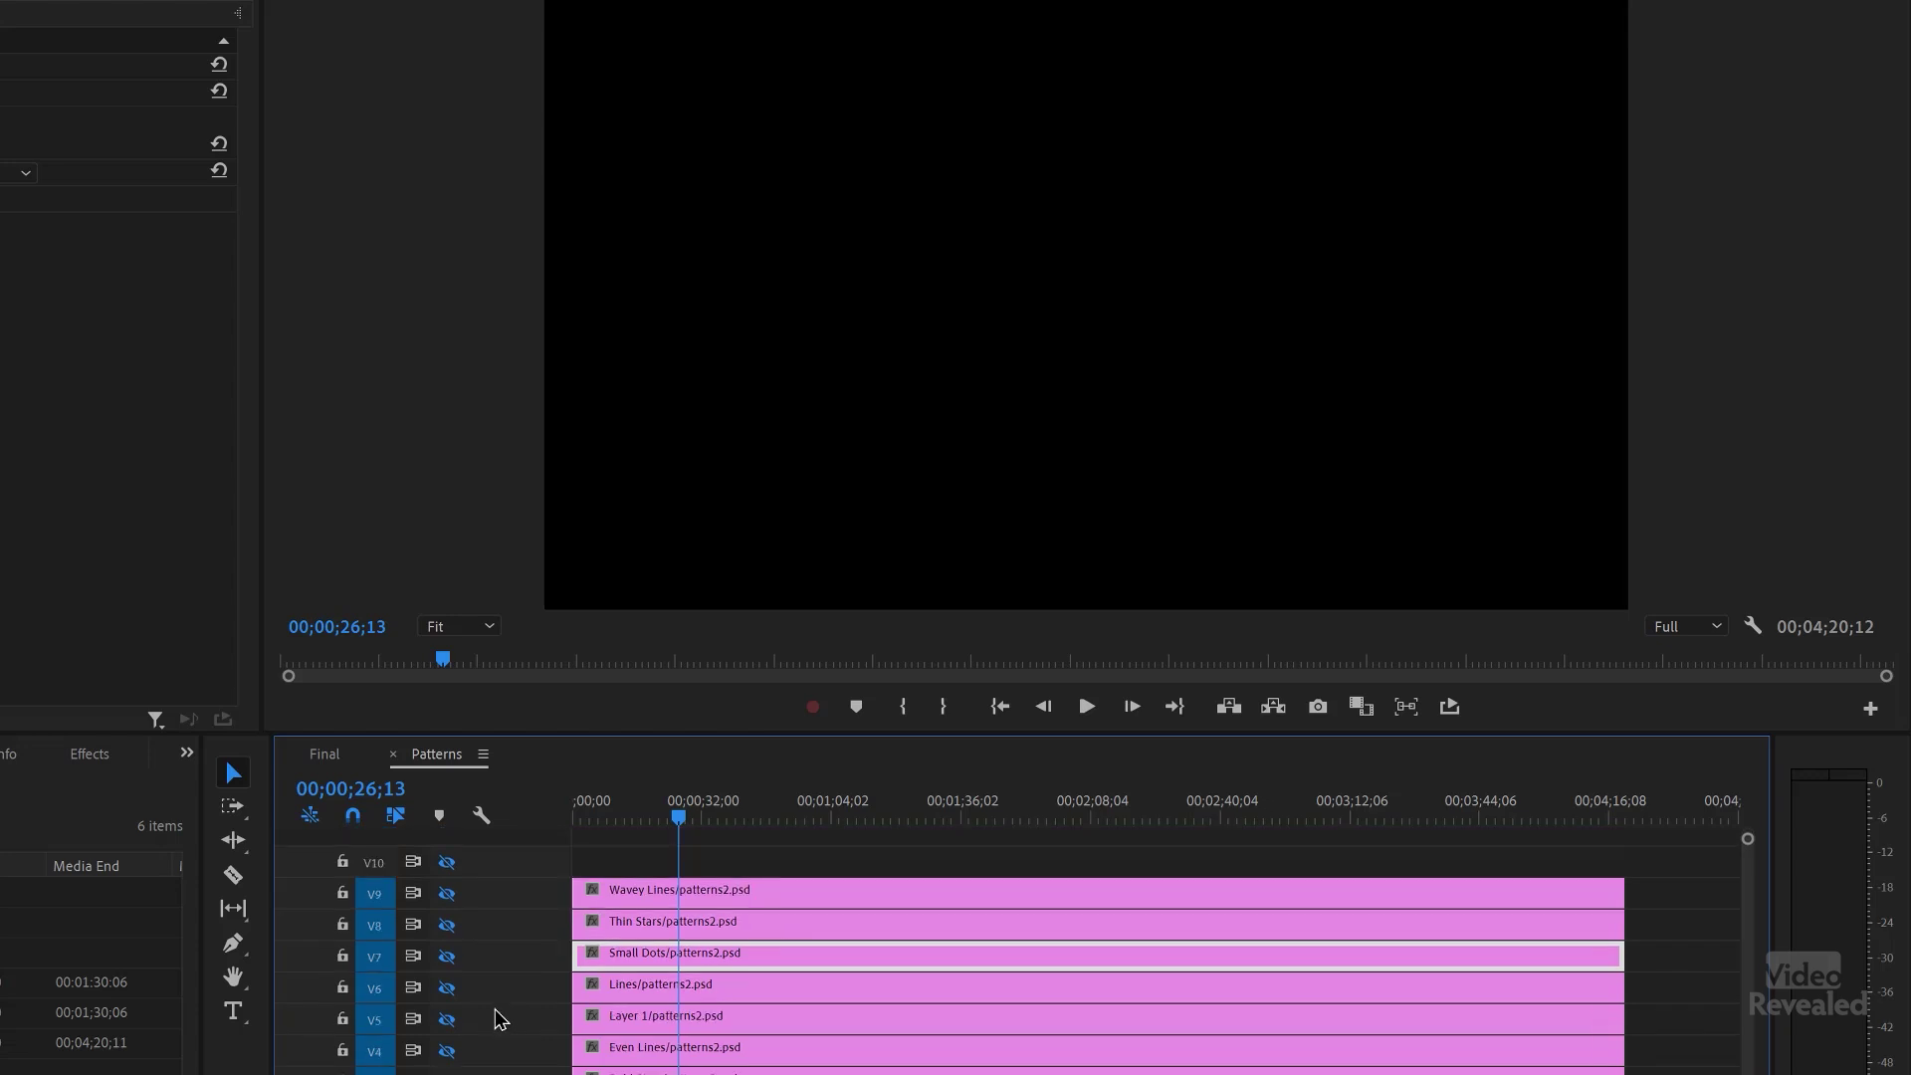
click(447, 894)
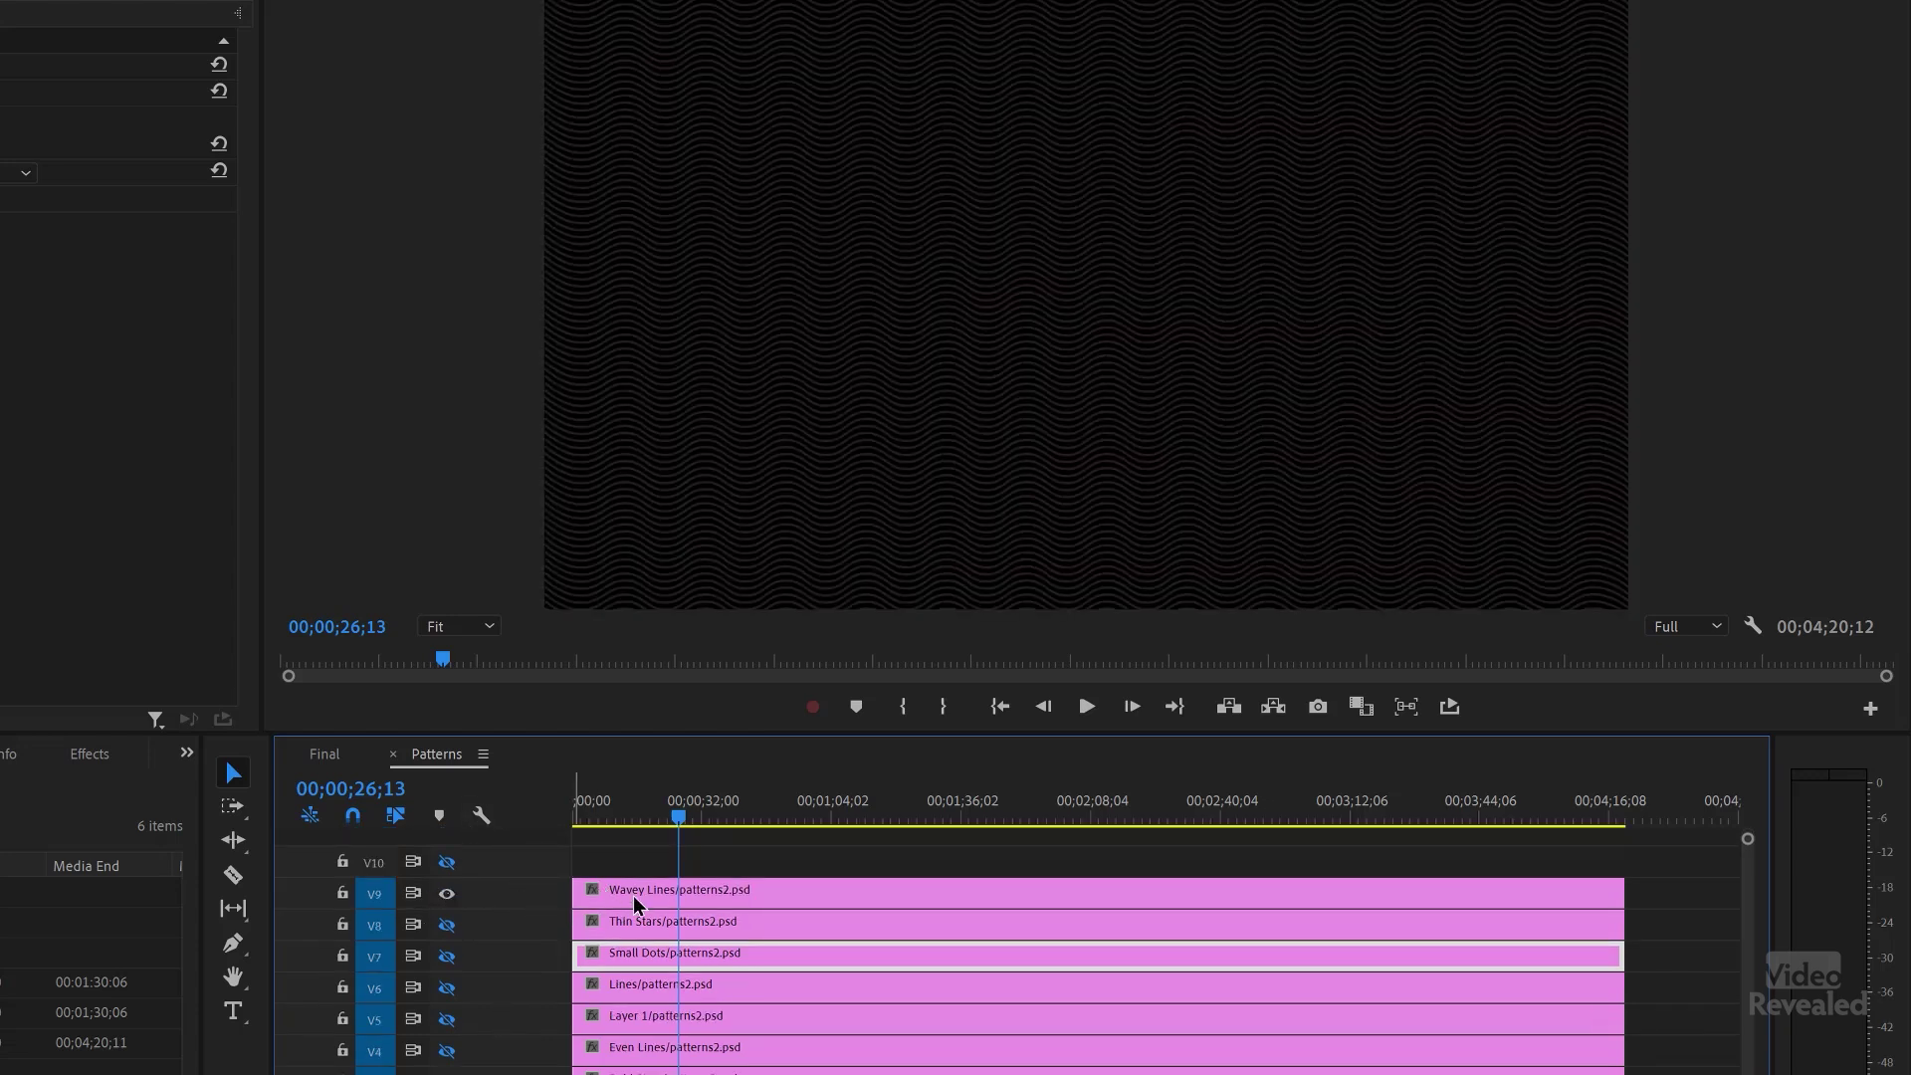
Play and scrub the Final sequence to preview the horse as a wavy-line halftone.
click(321, 756)
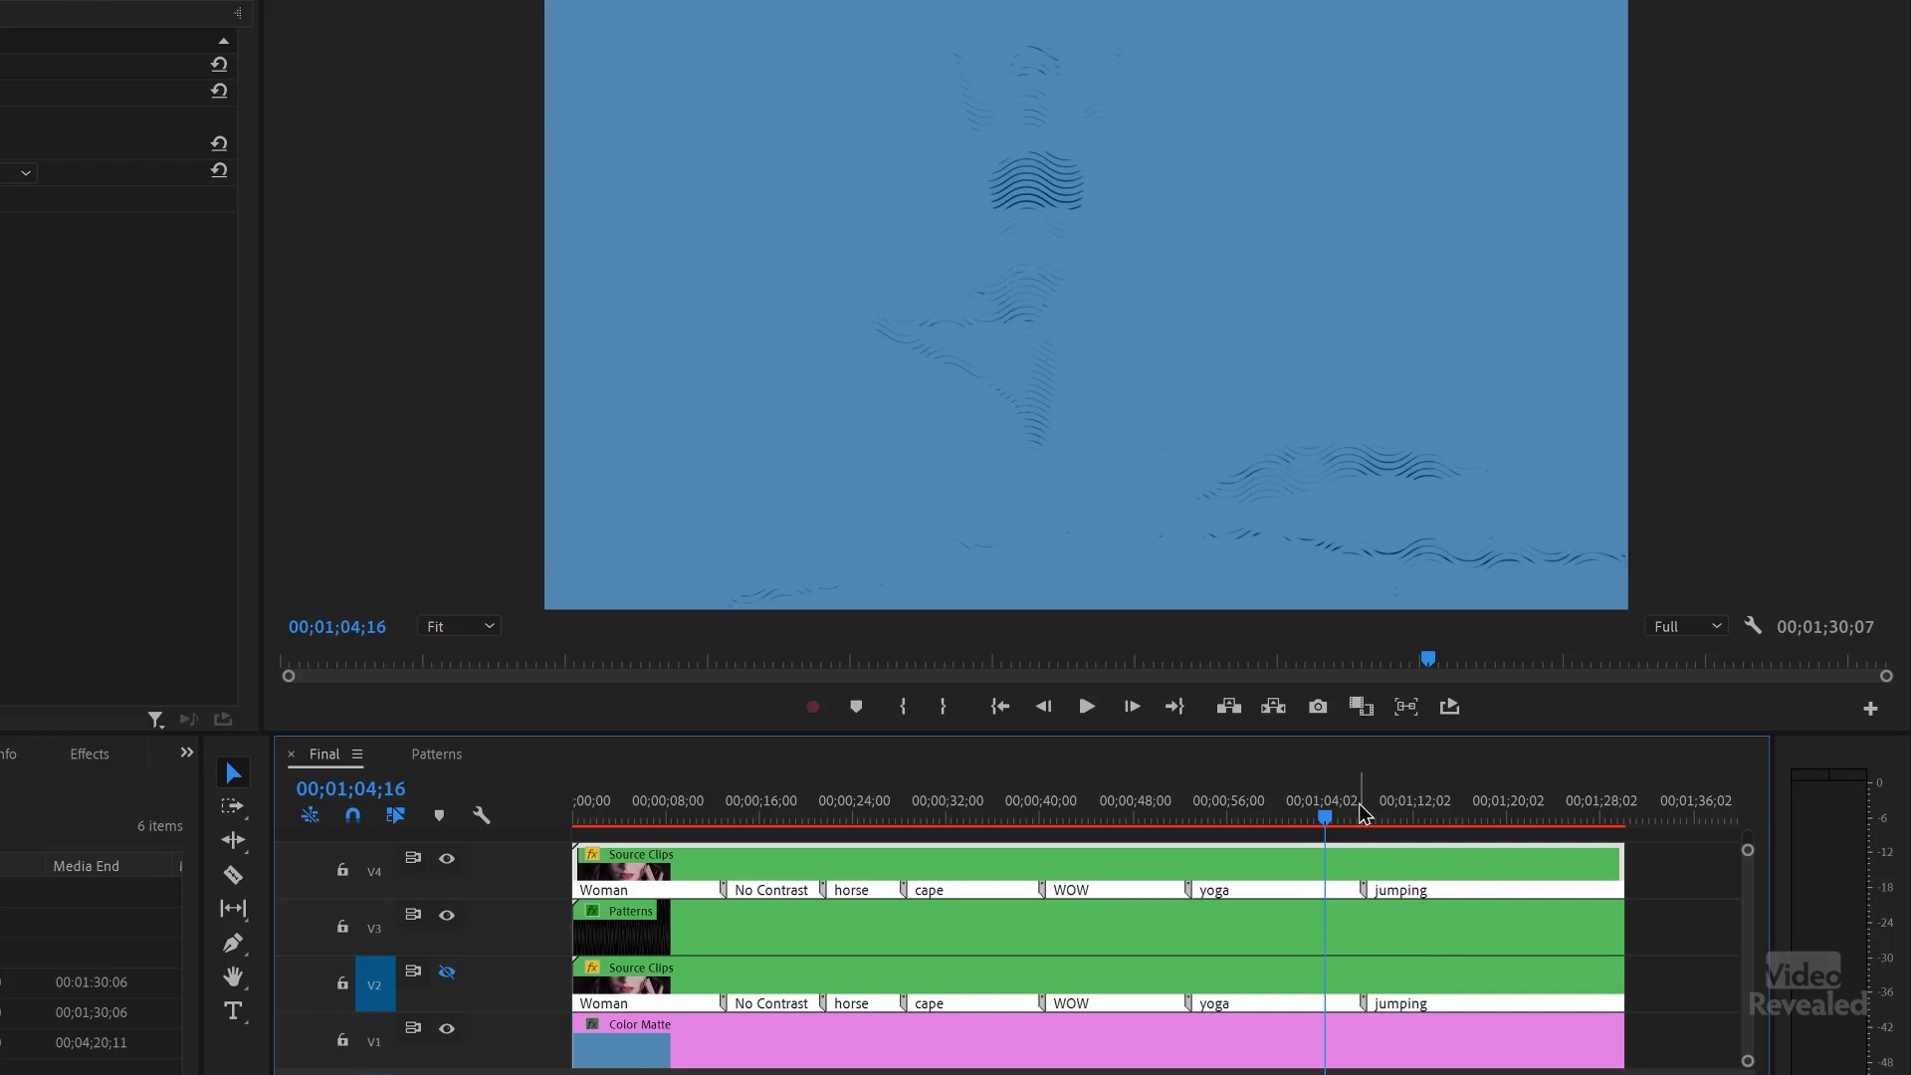
click(1354, 812)
key(space)
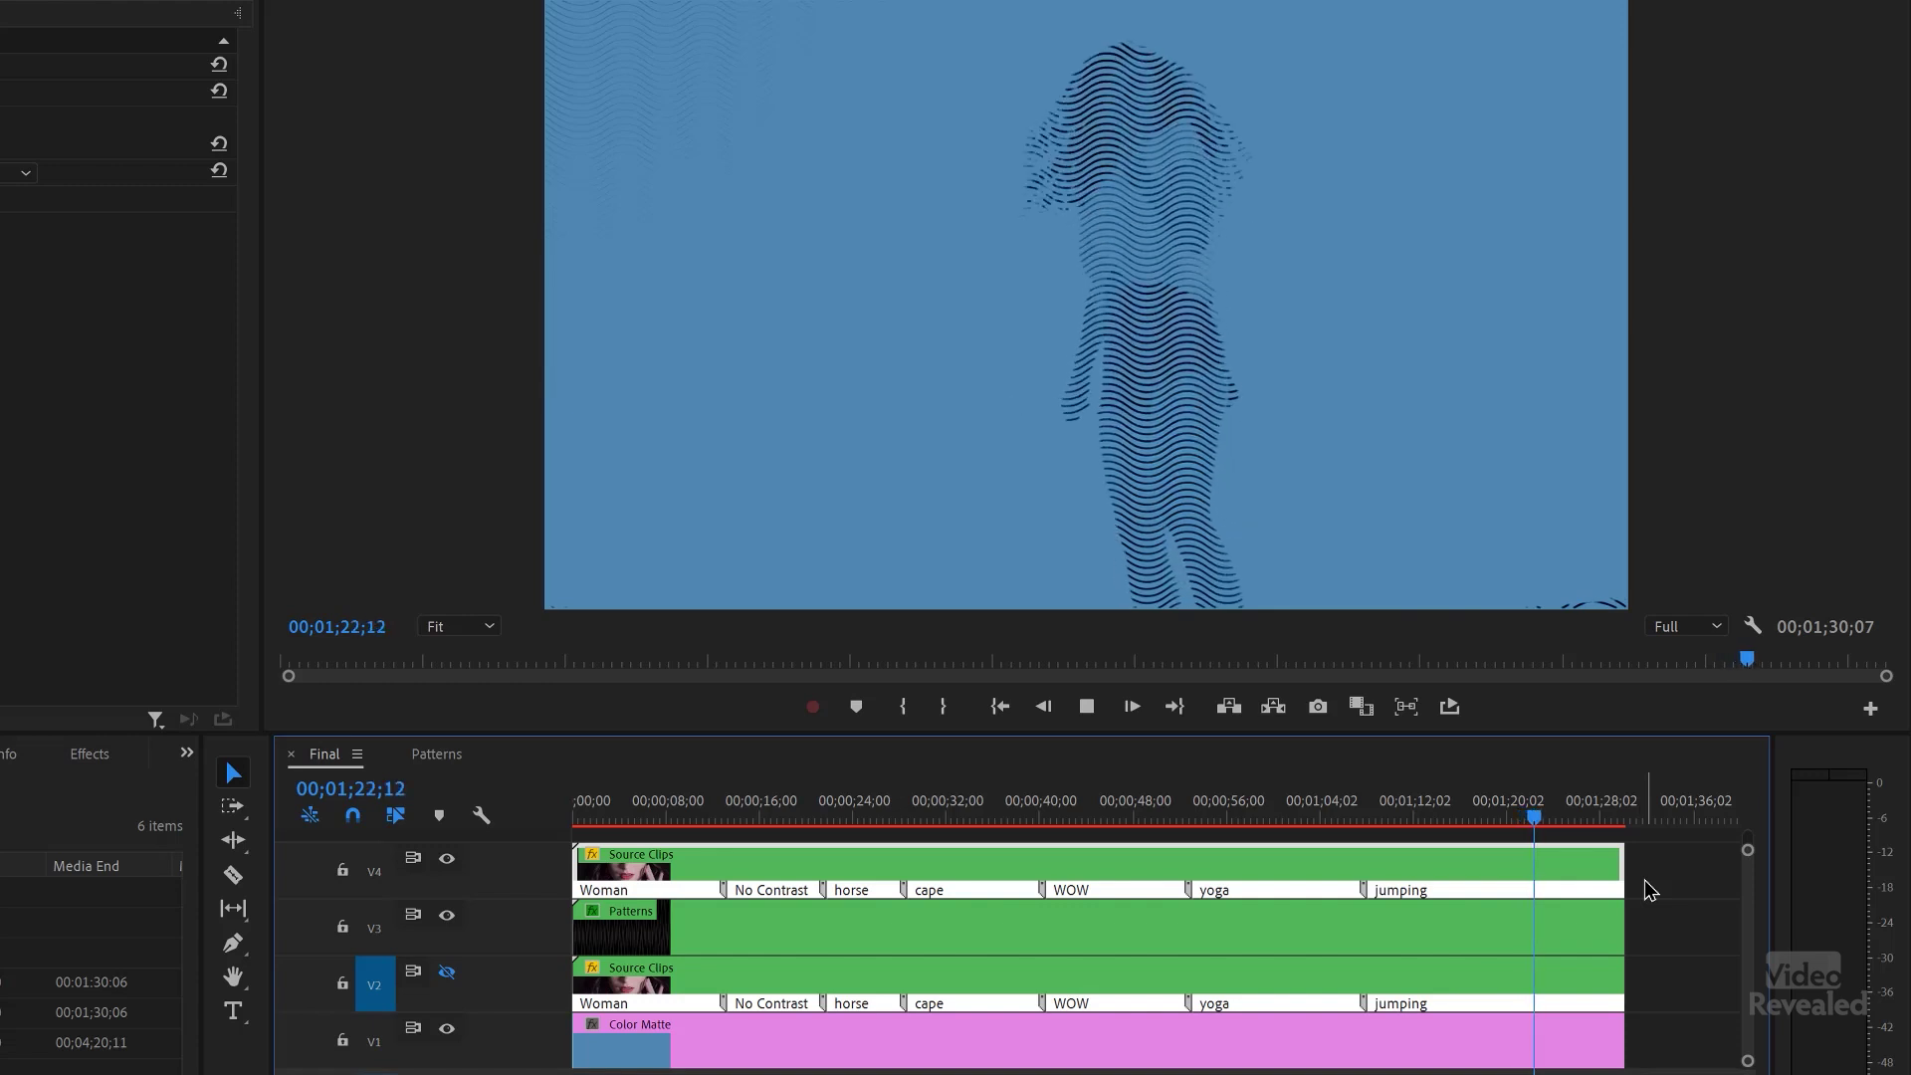
click(623, 816)
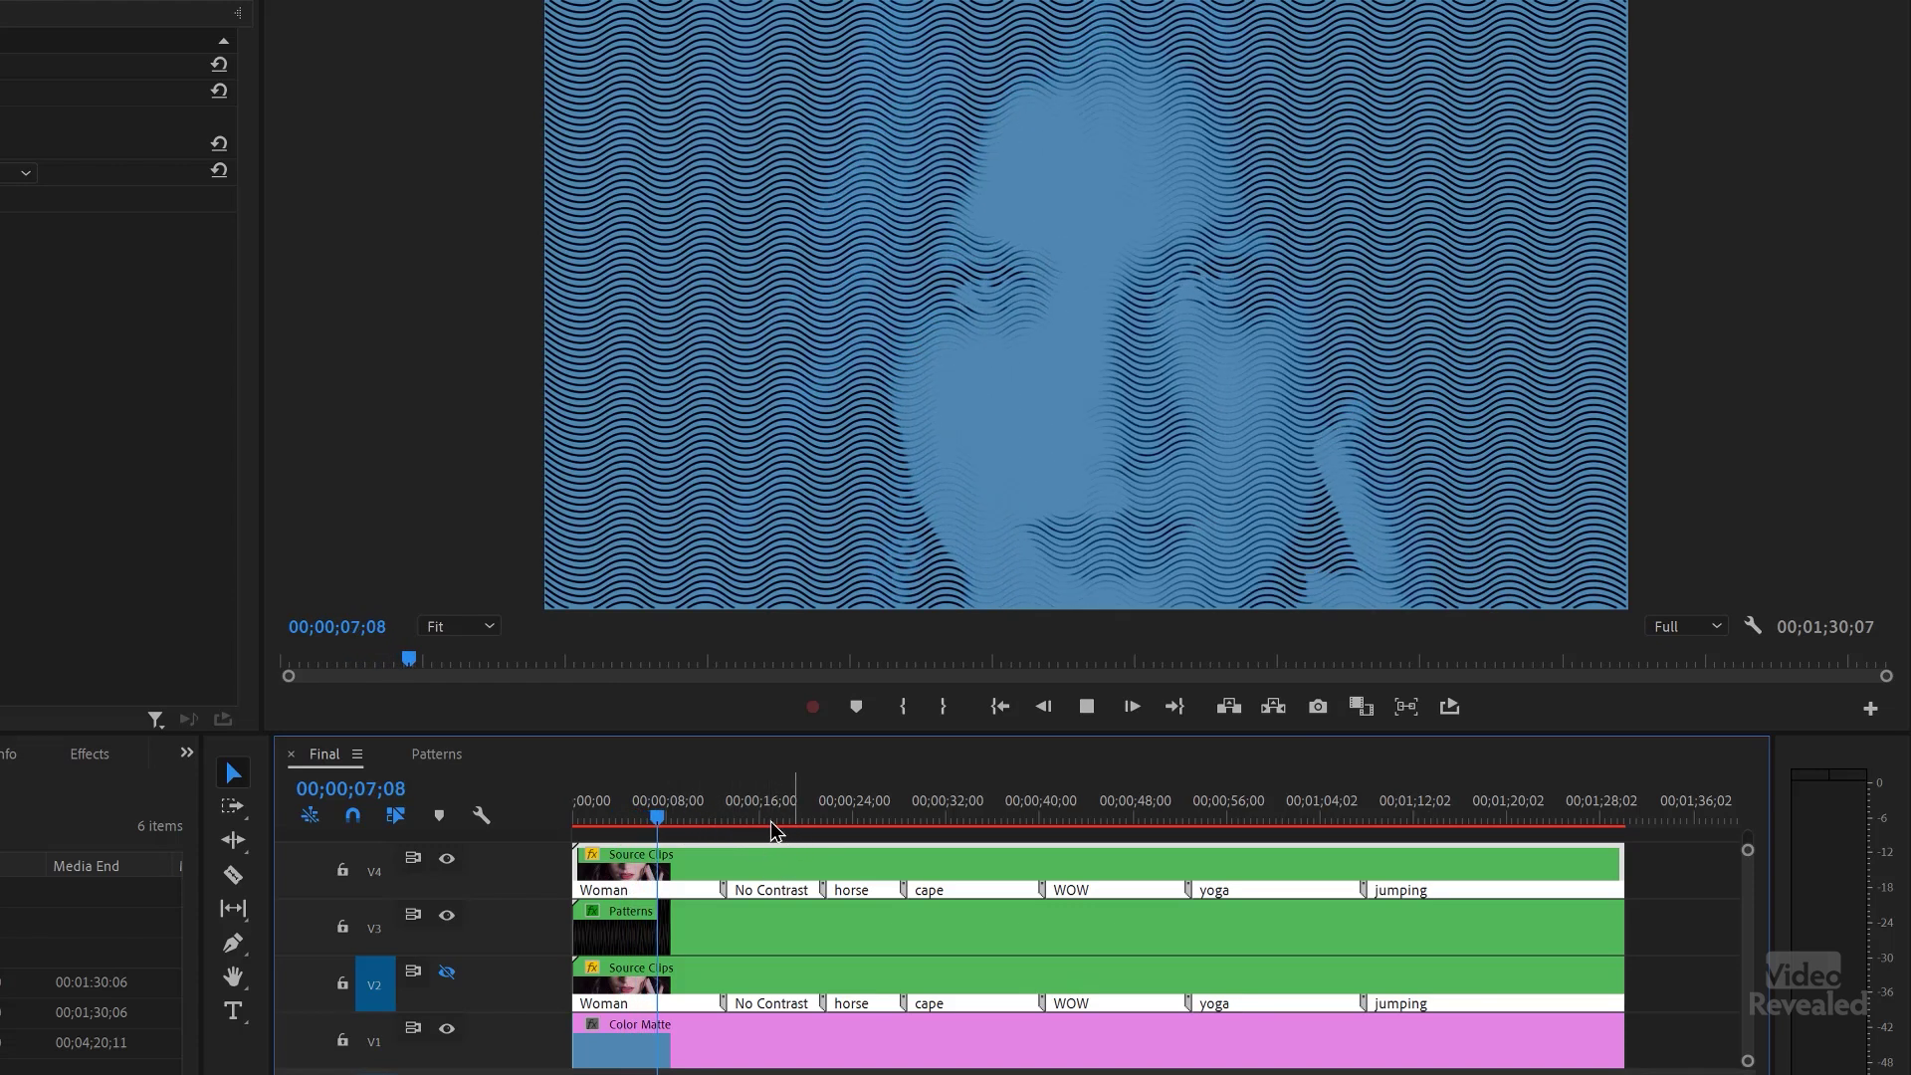
drag(822, 819, 862, 822)
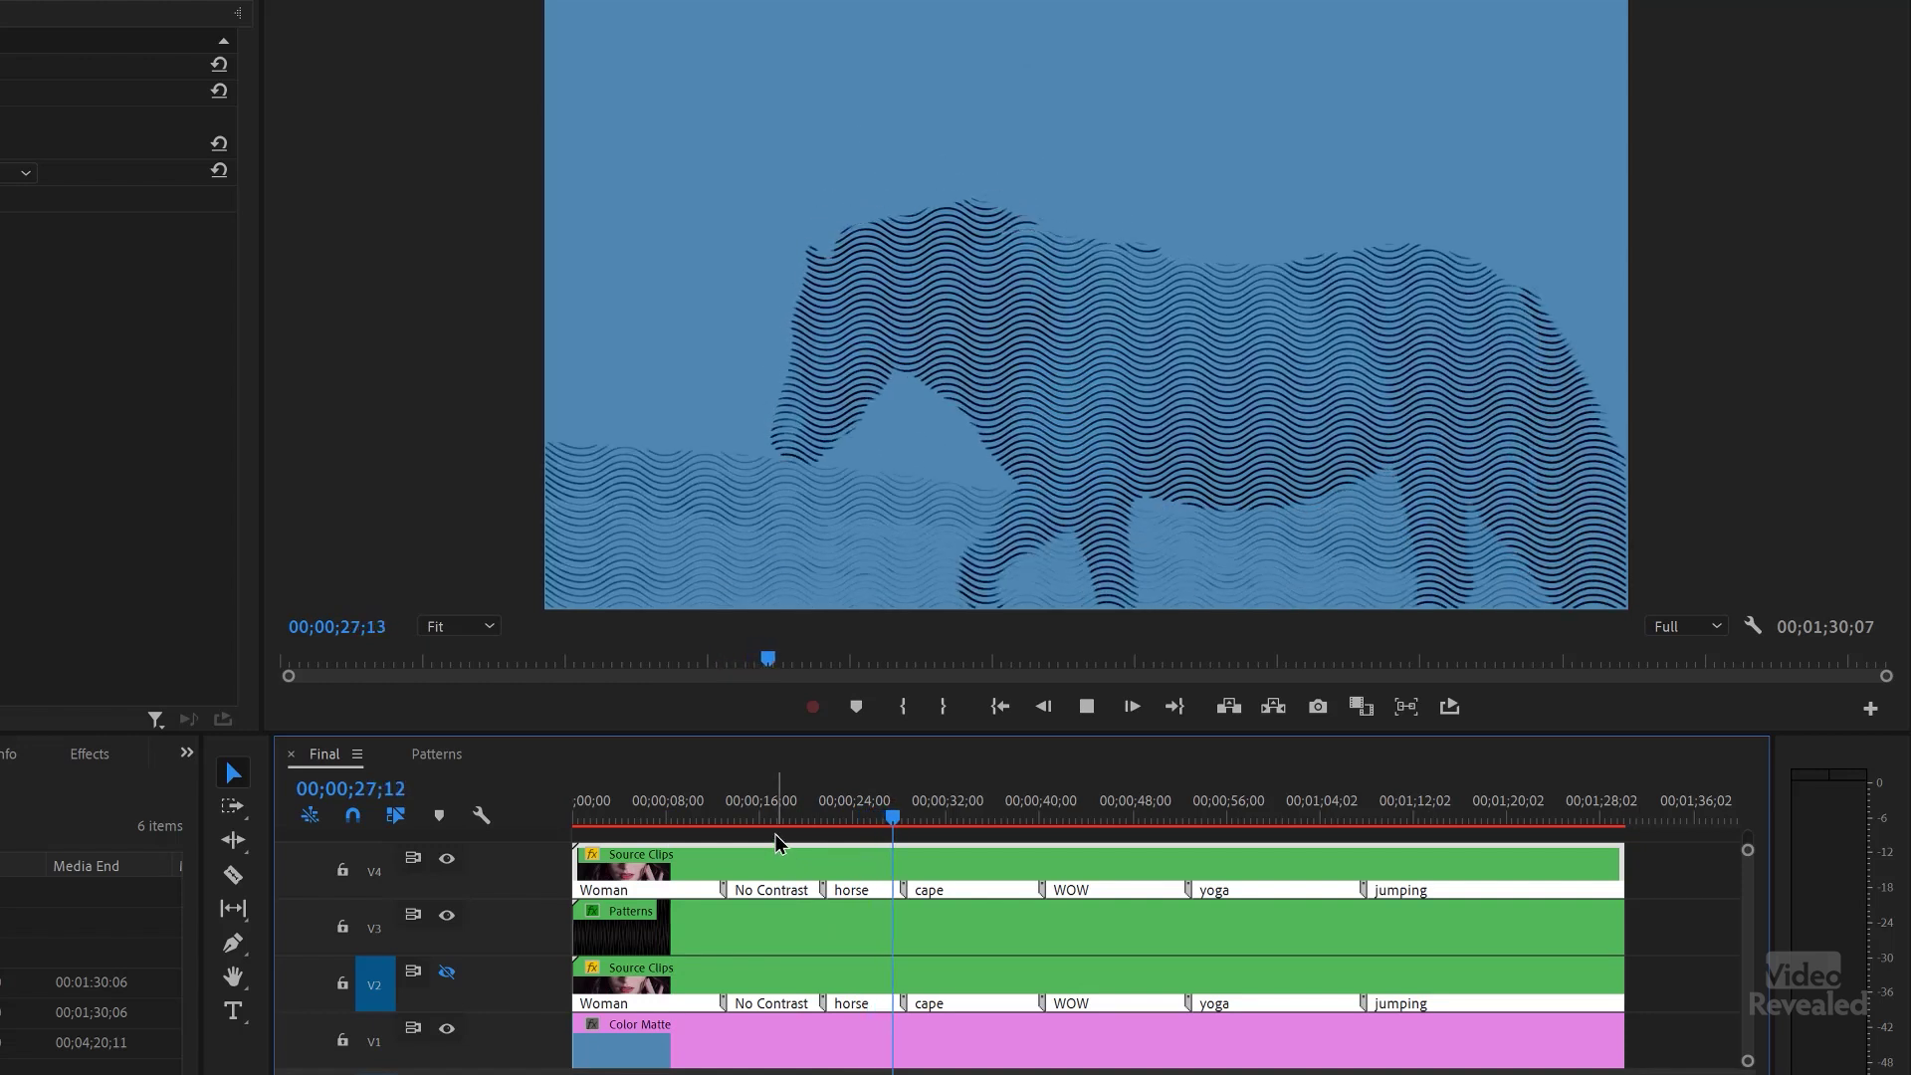
key(space)
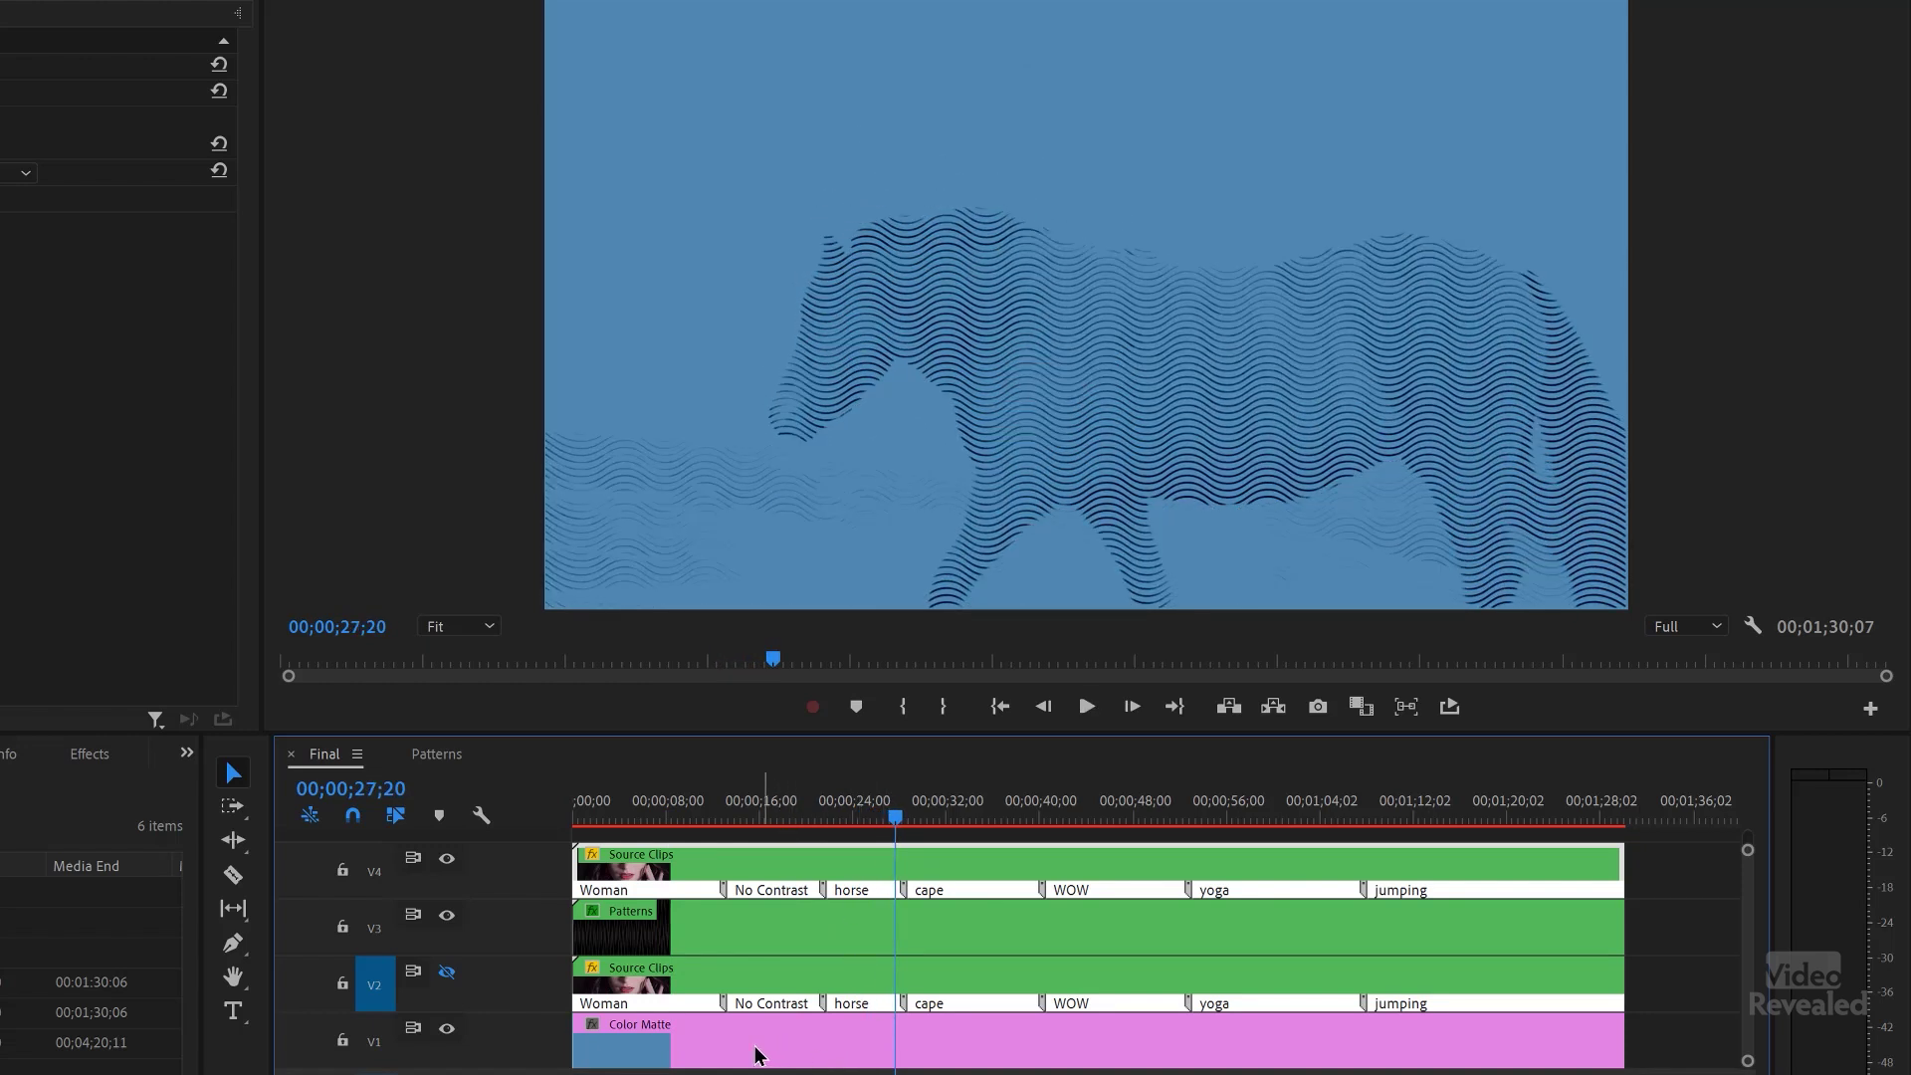
Change the Color Matte to purple (hue 271) and play the composite.
double_click(951, 1045)
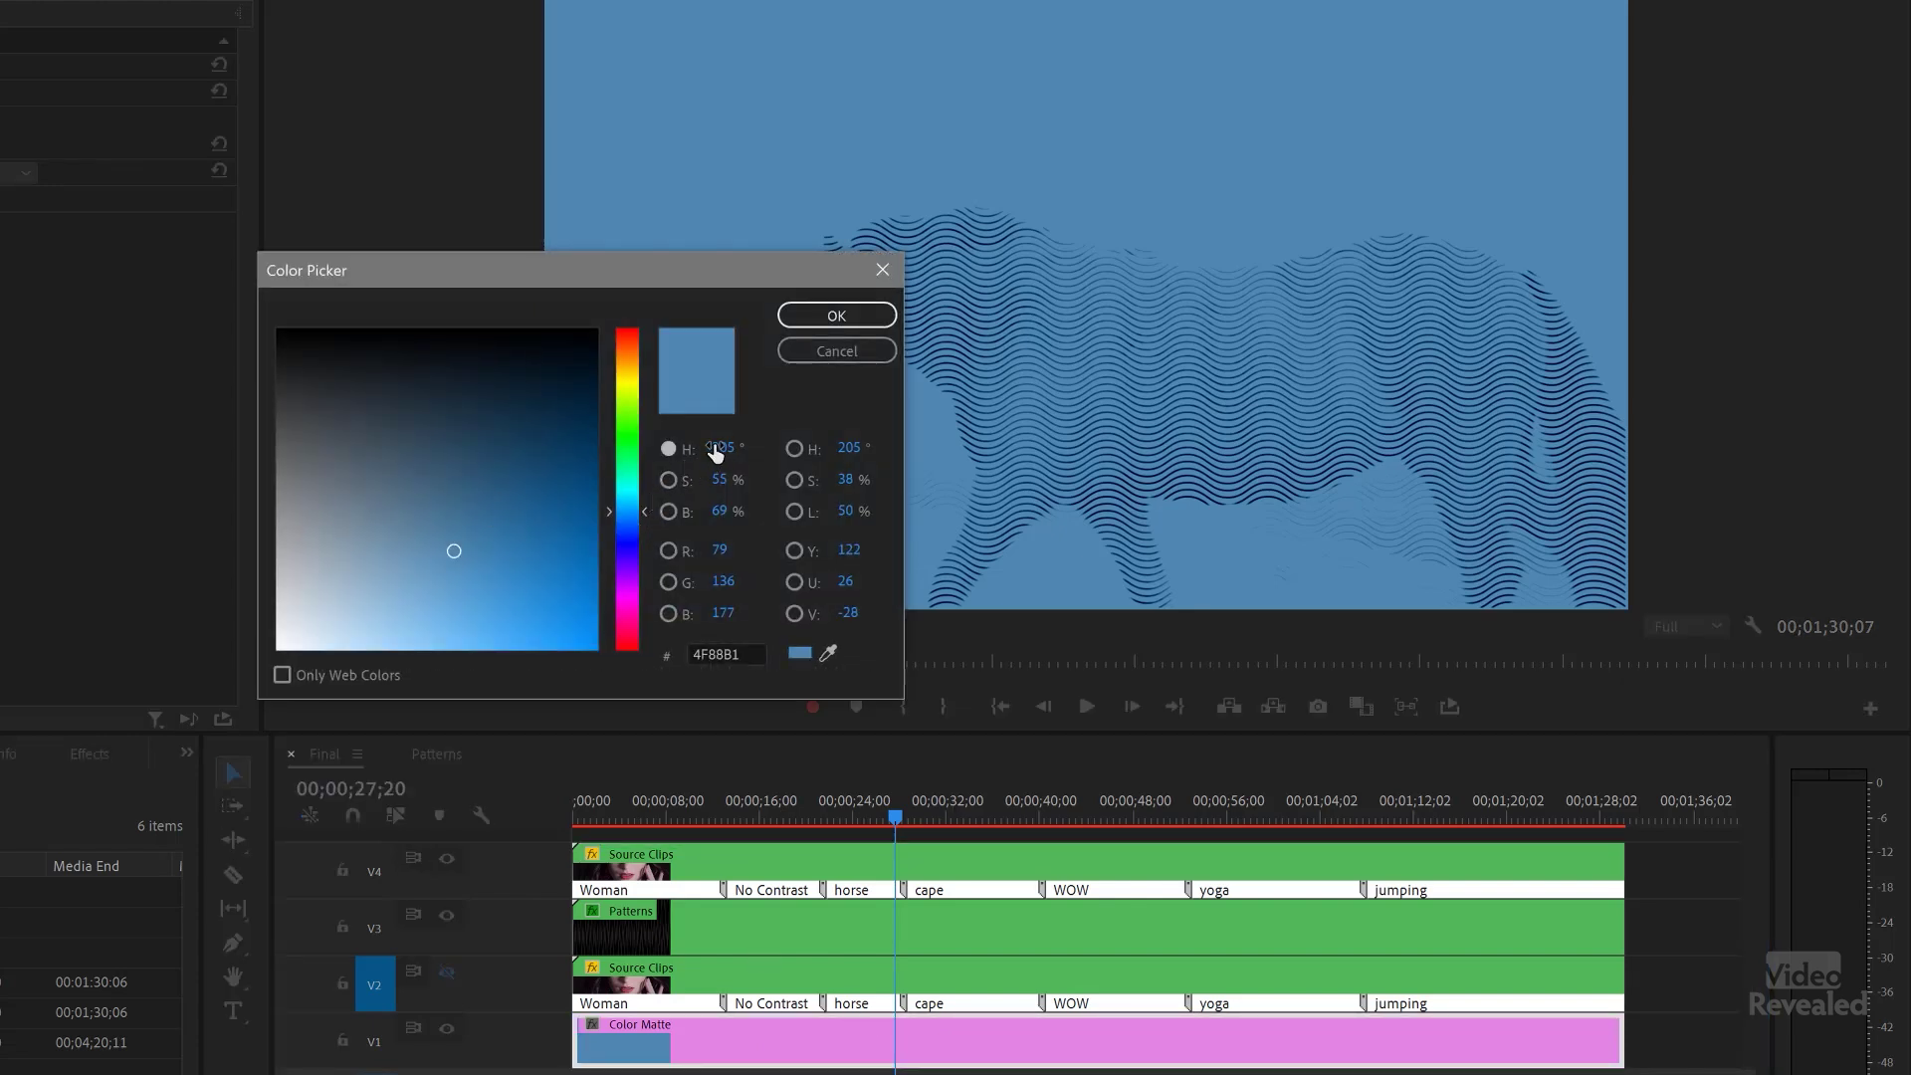
drag(719, 451, 810, 448)
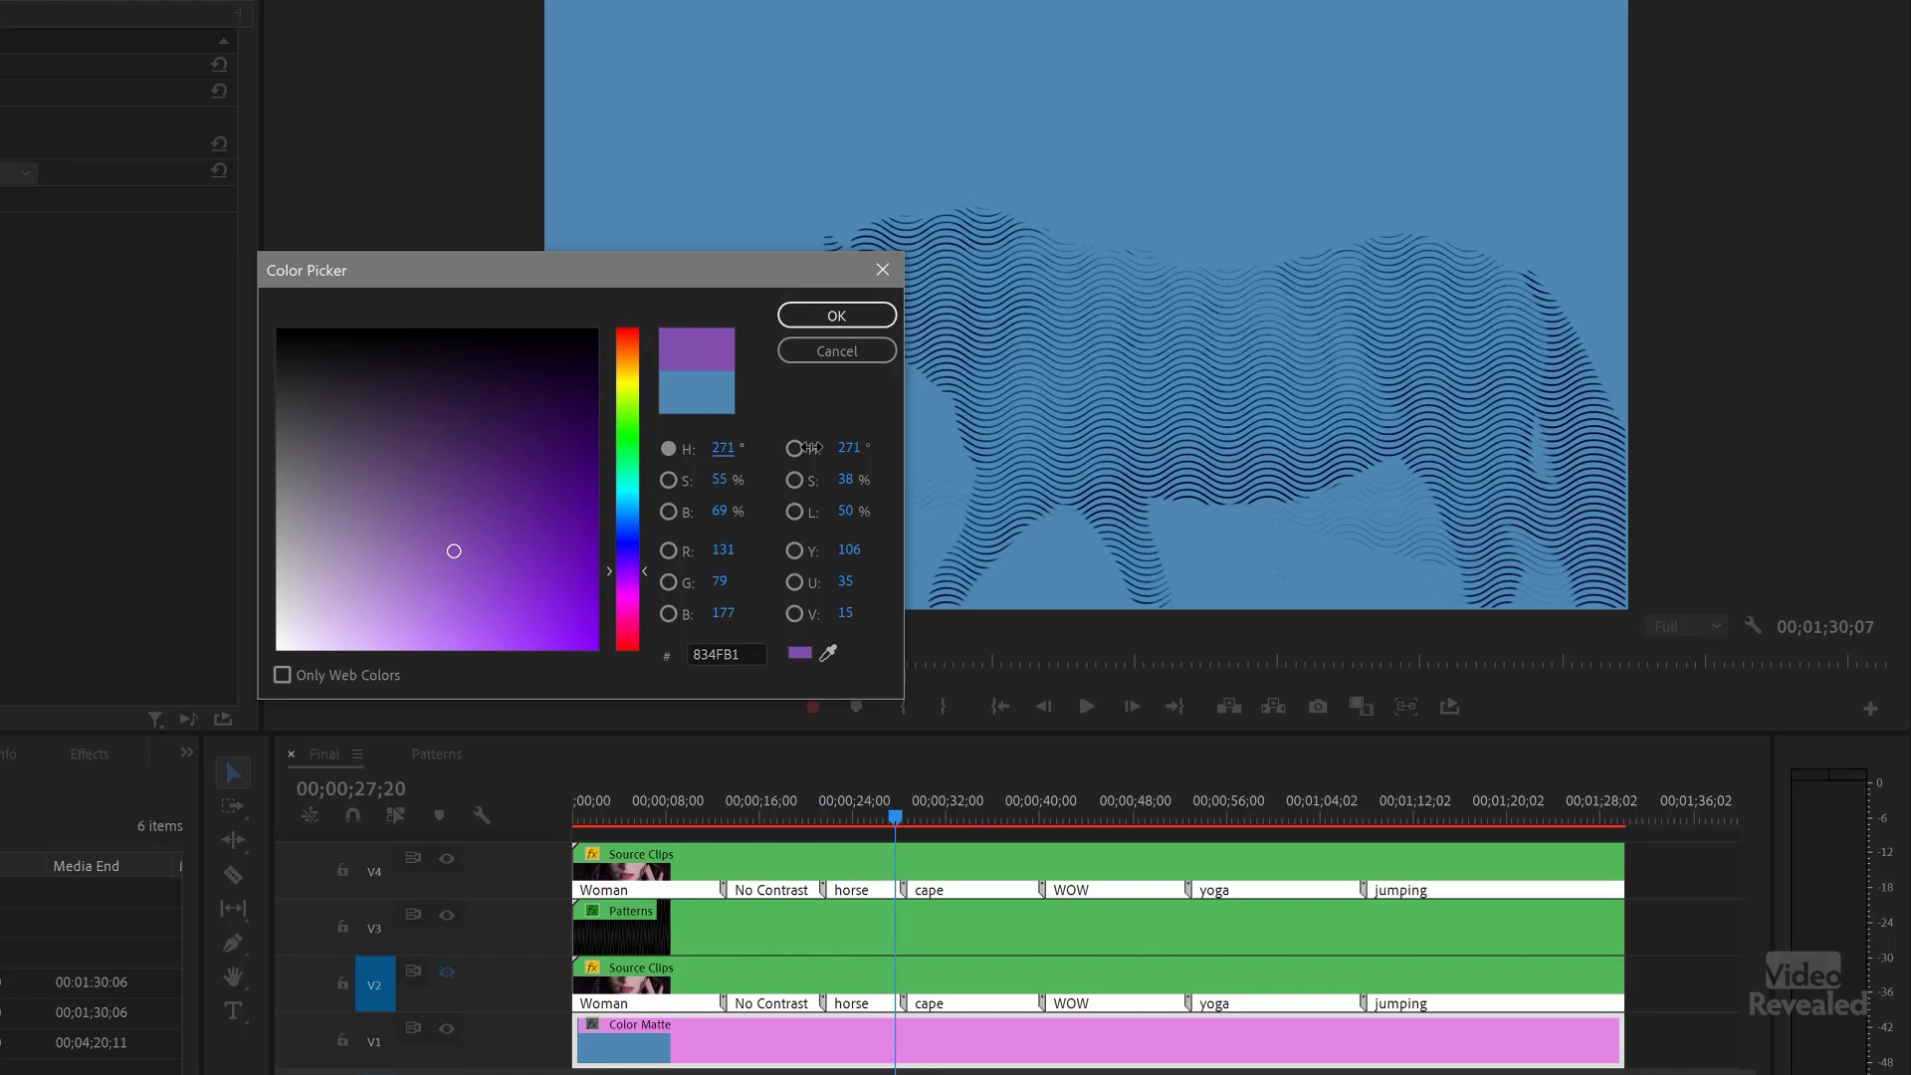
click(837, 315)
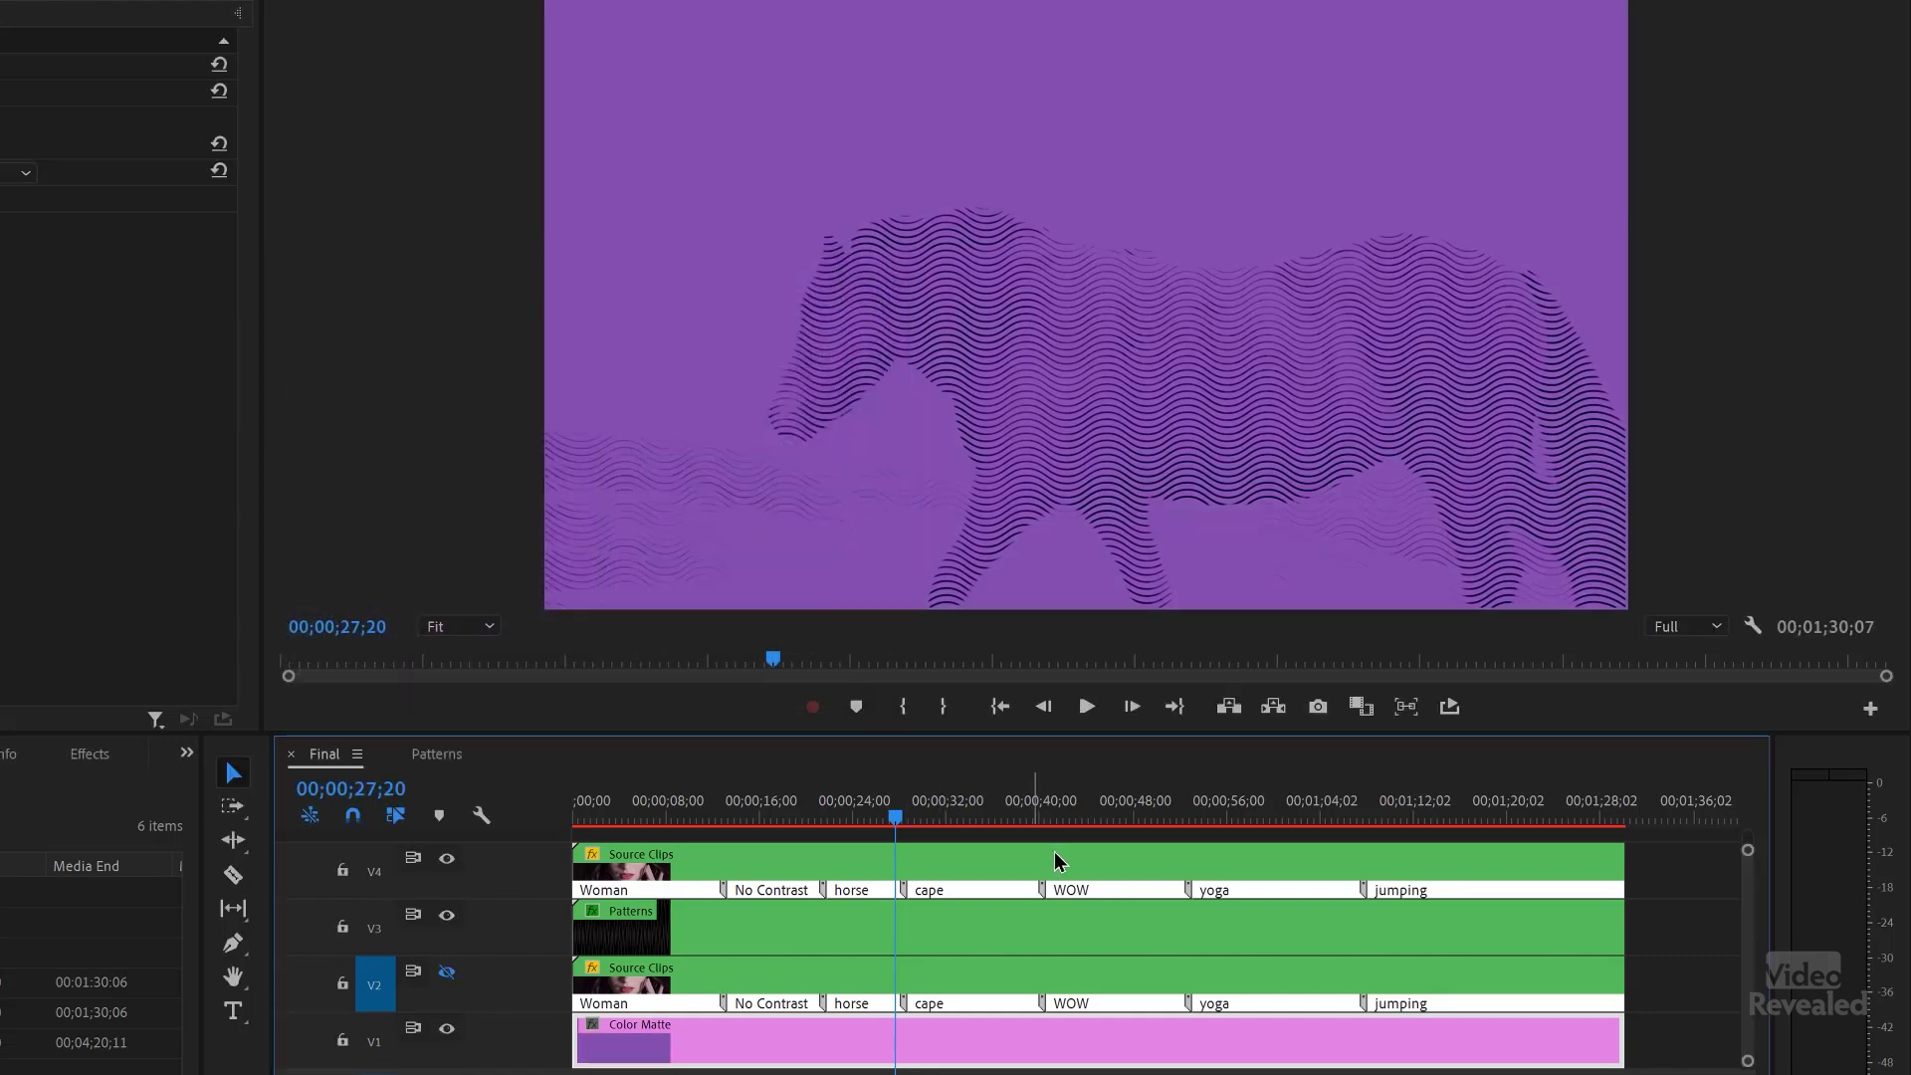
key(space)
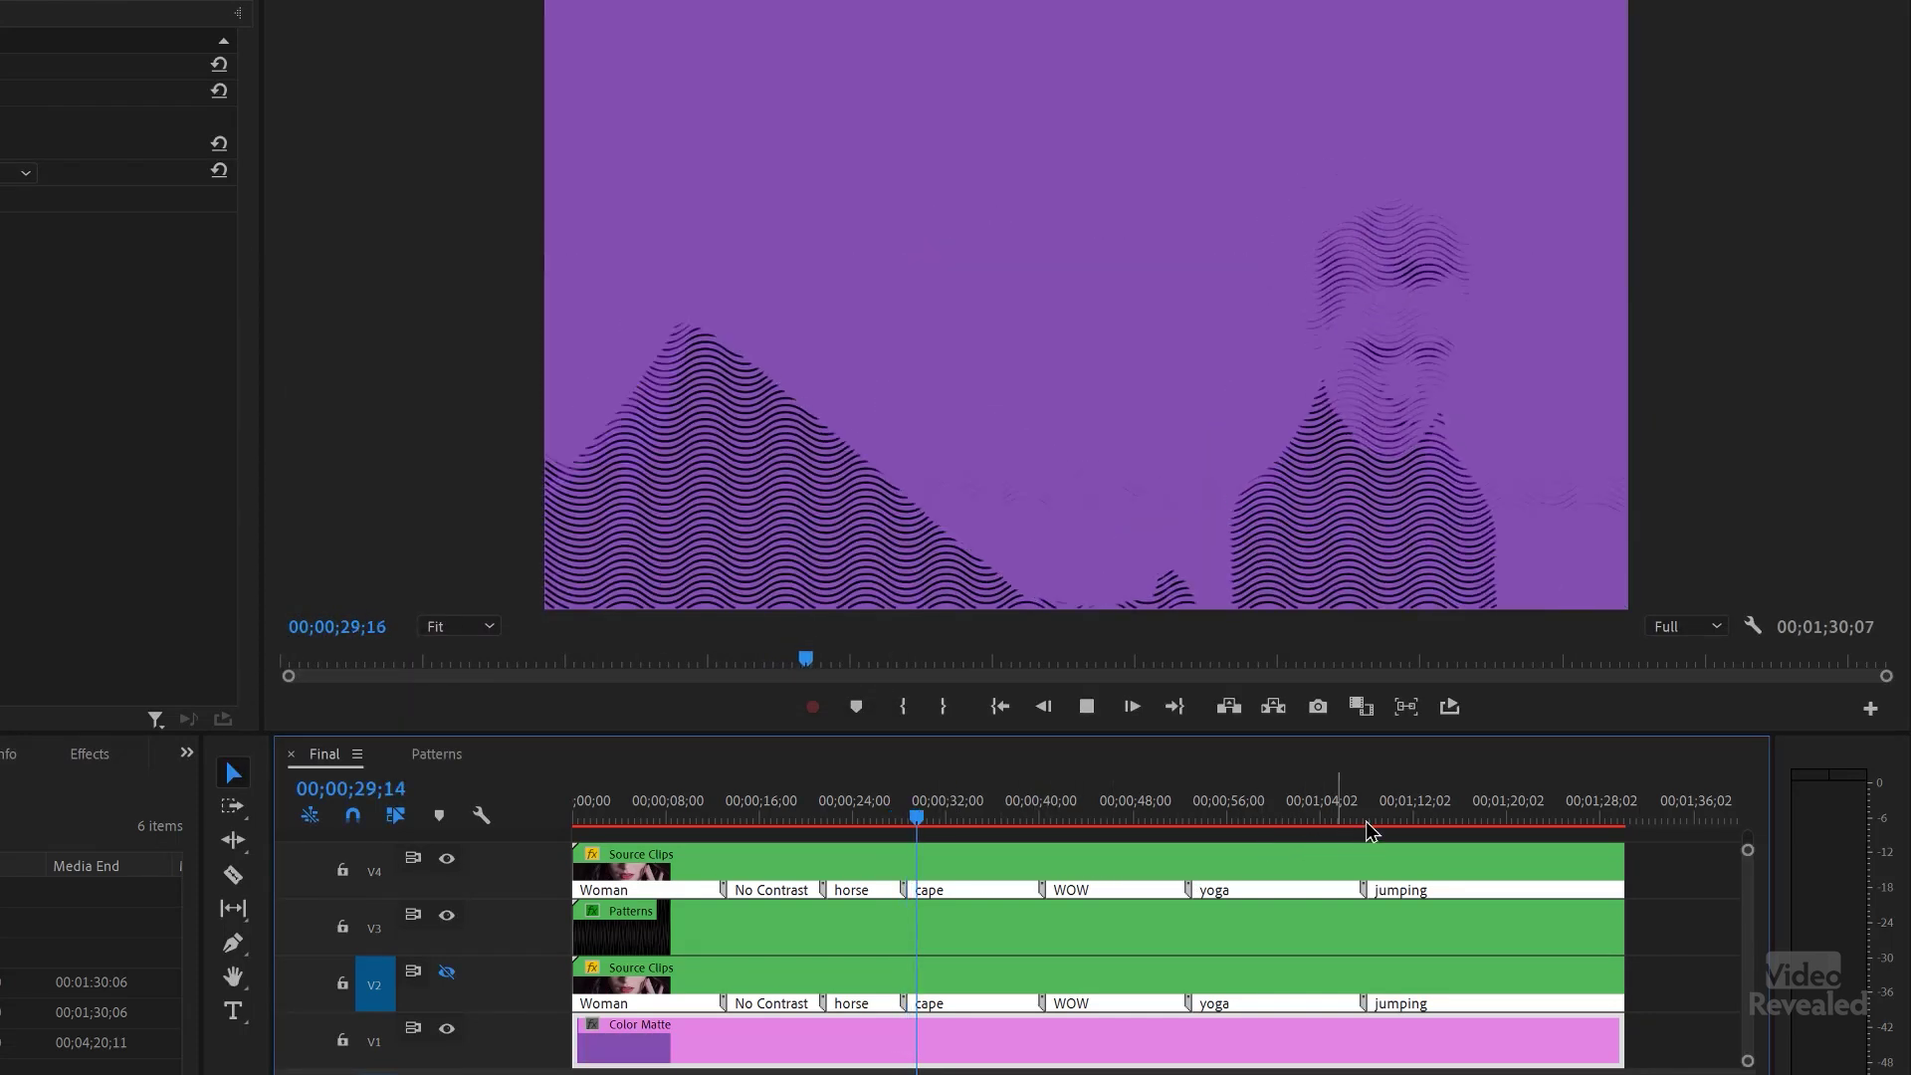
click(1379, 812)
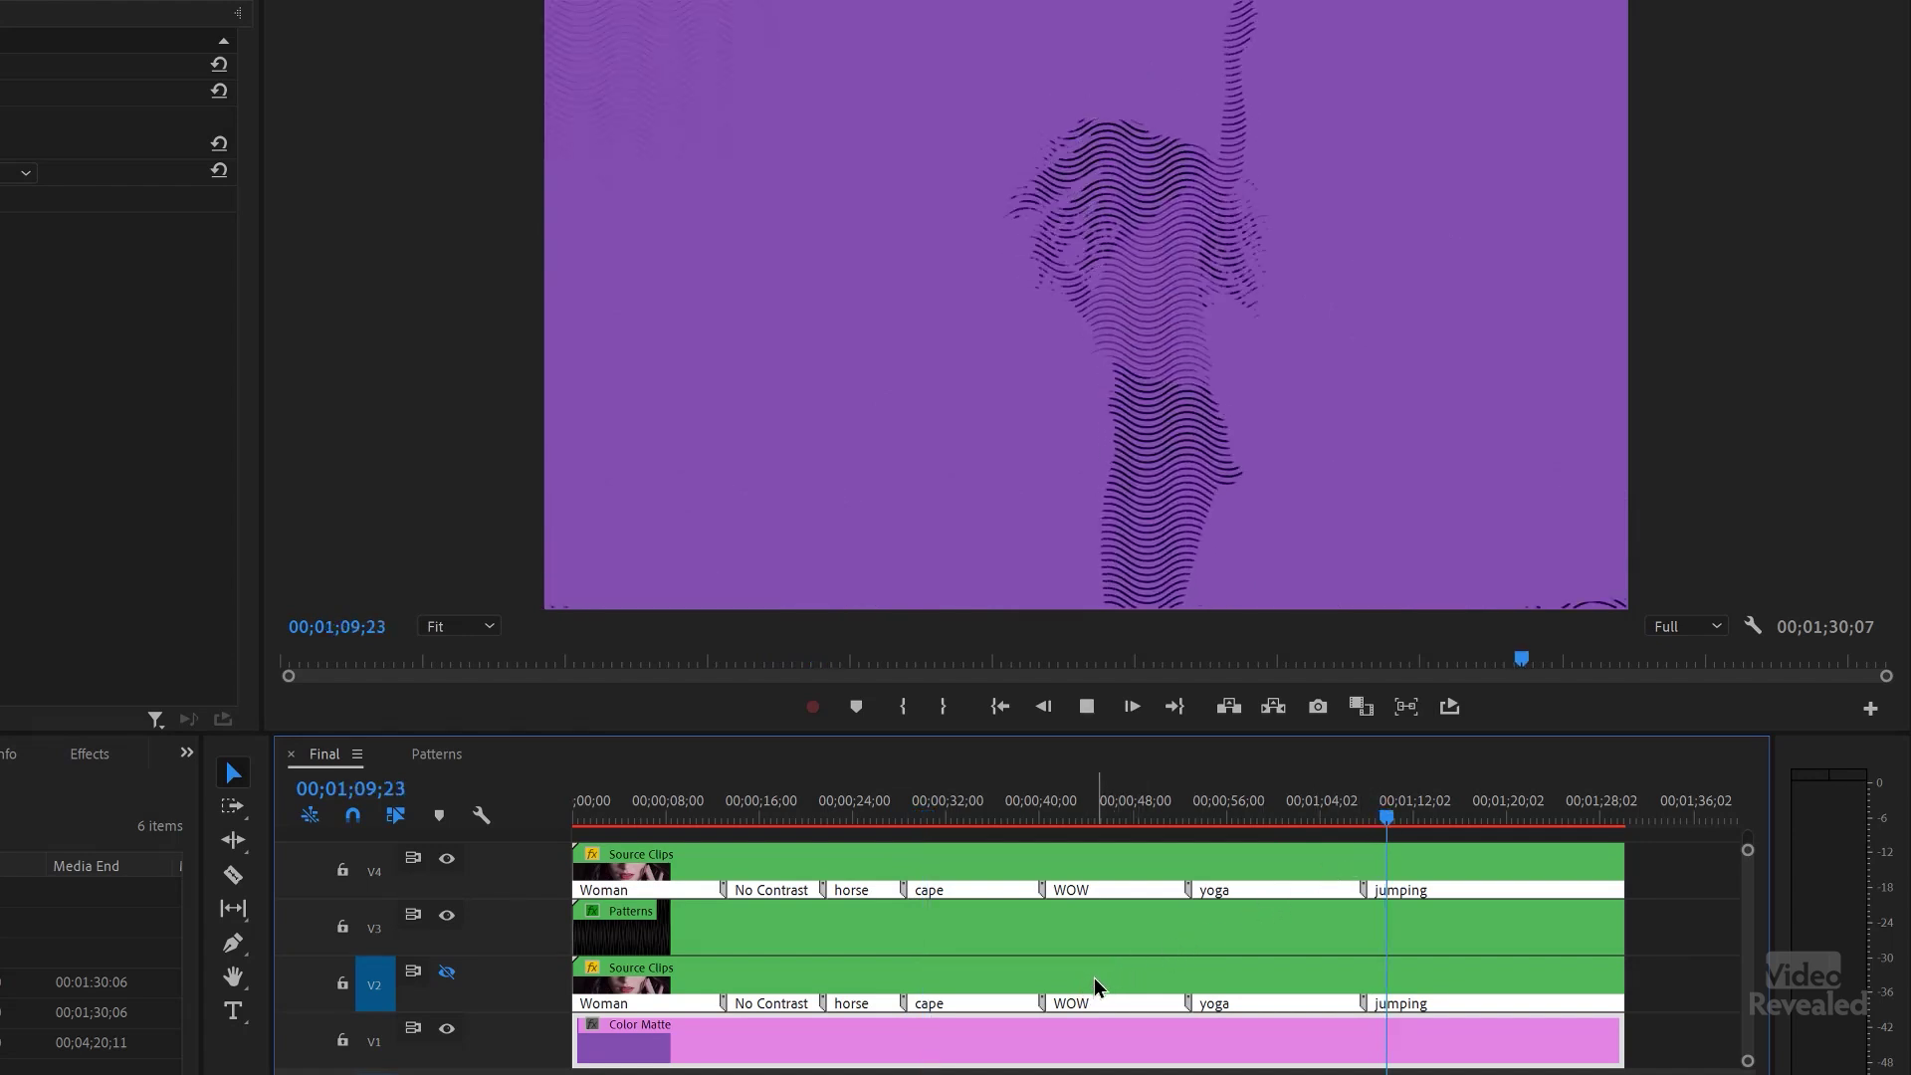
Set the Color Matte to white (FFFFFF) and play the jumping clip.
double_click(1101, 1036)
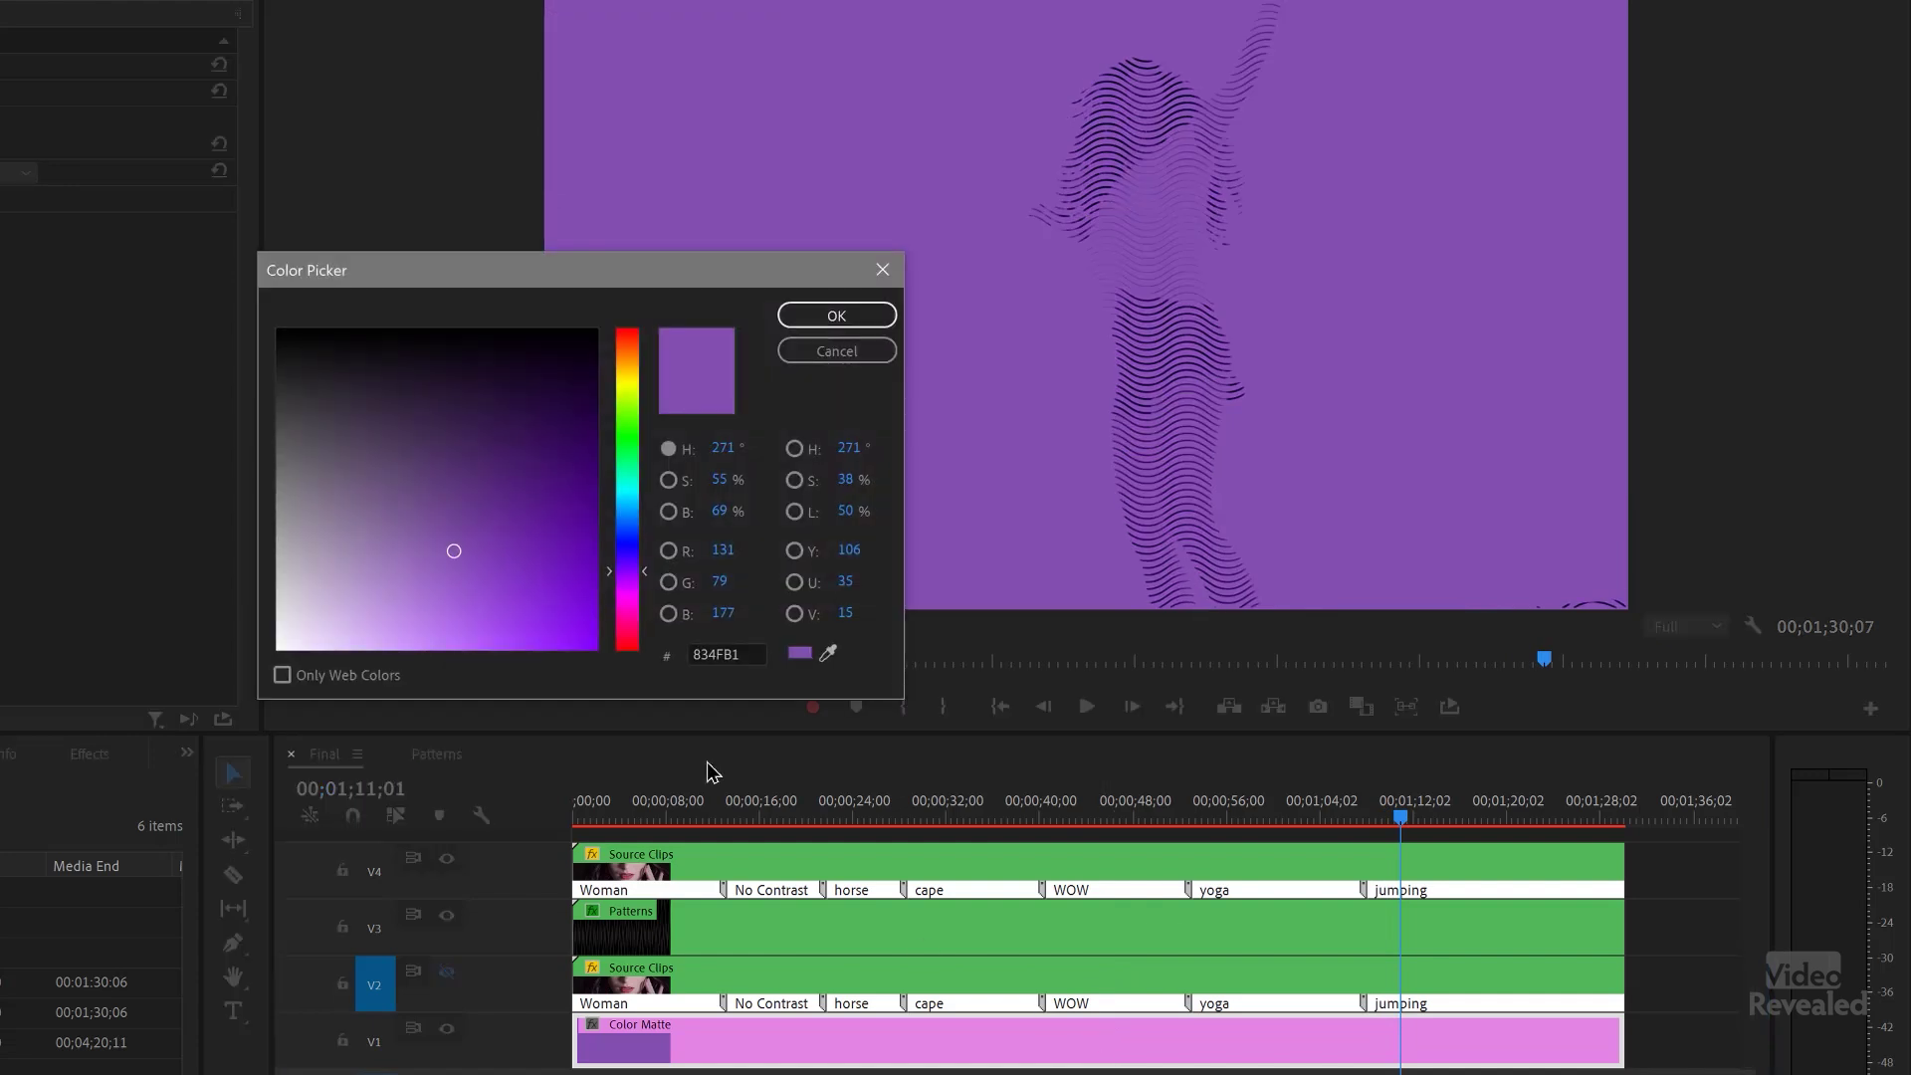
drag(393, 541, 149, 670)
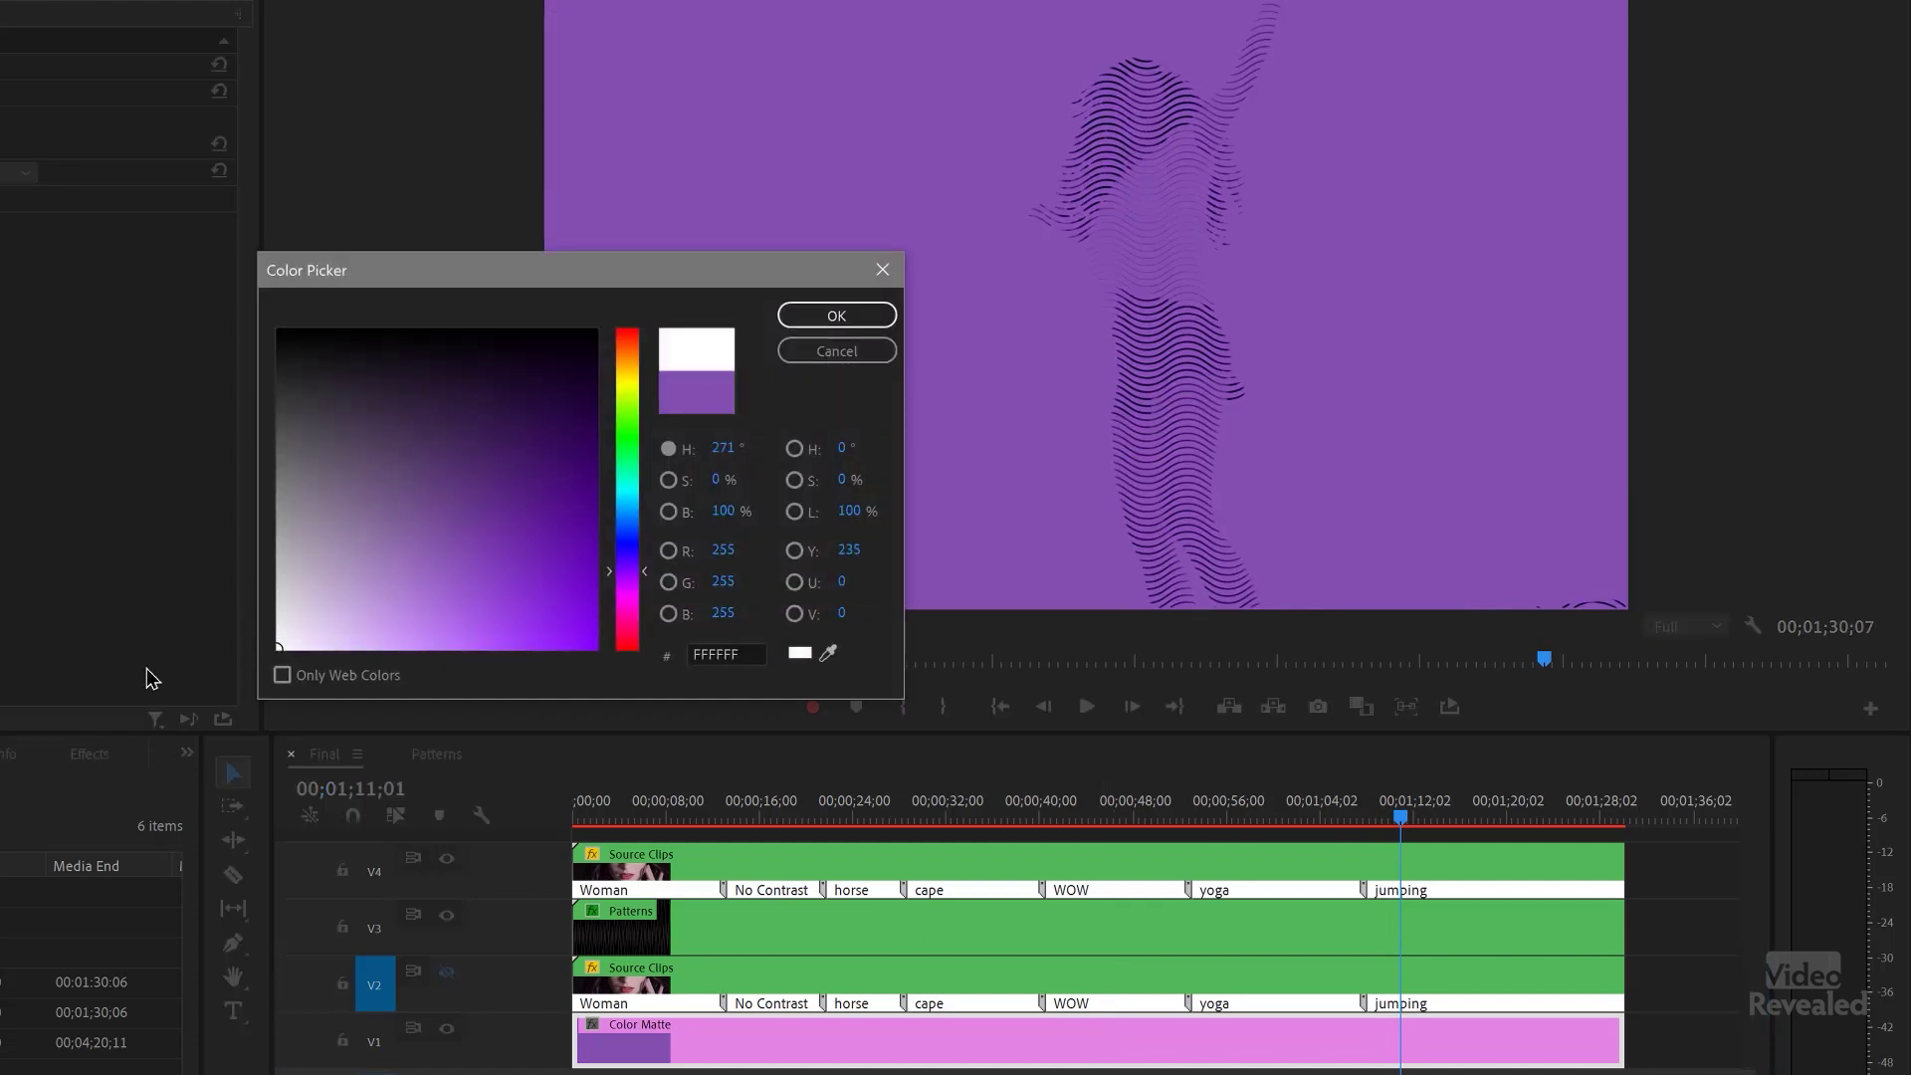
click(815, 320)
key(space)
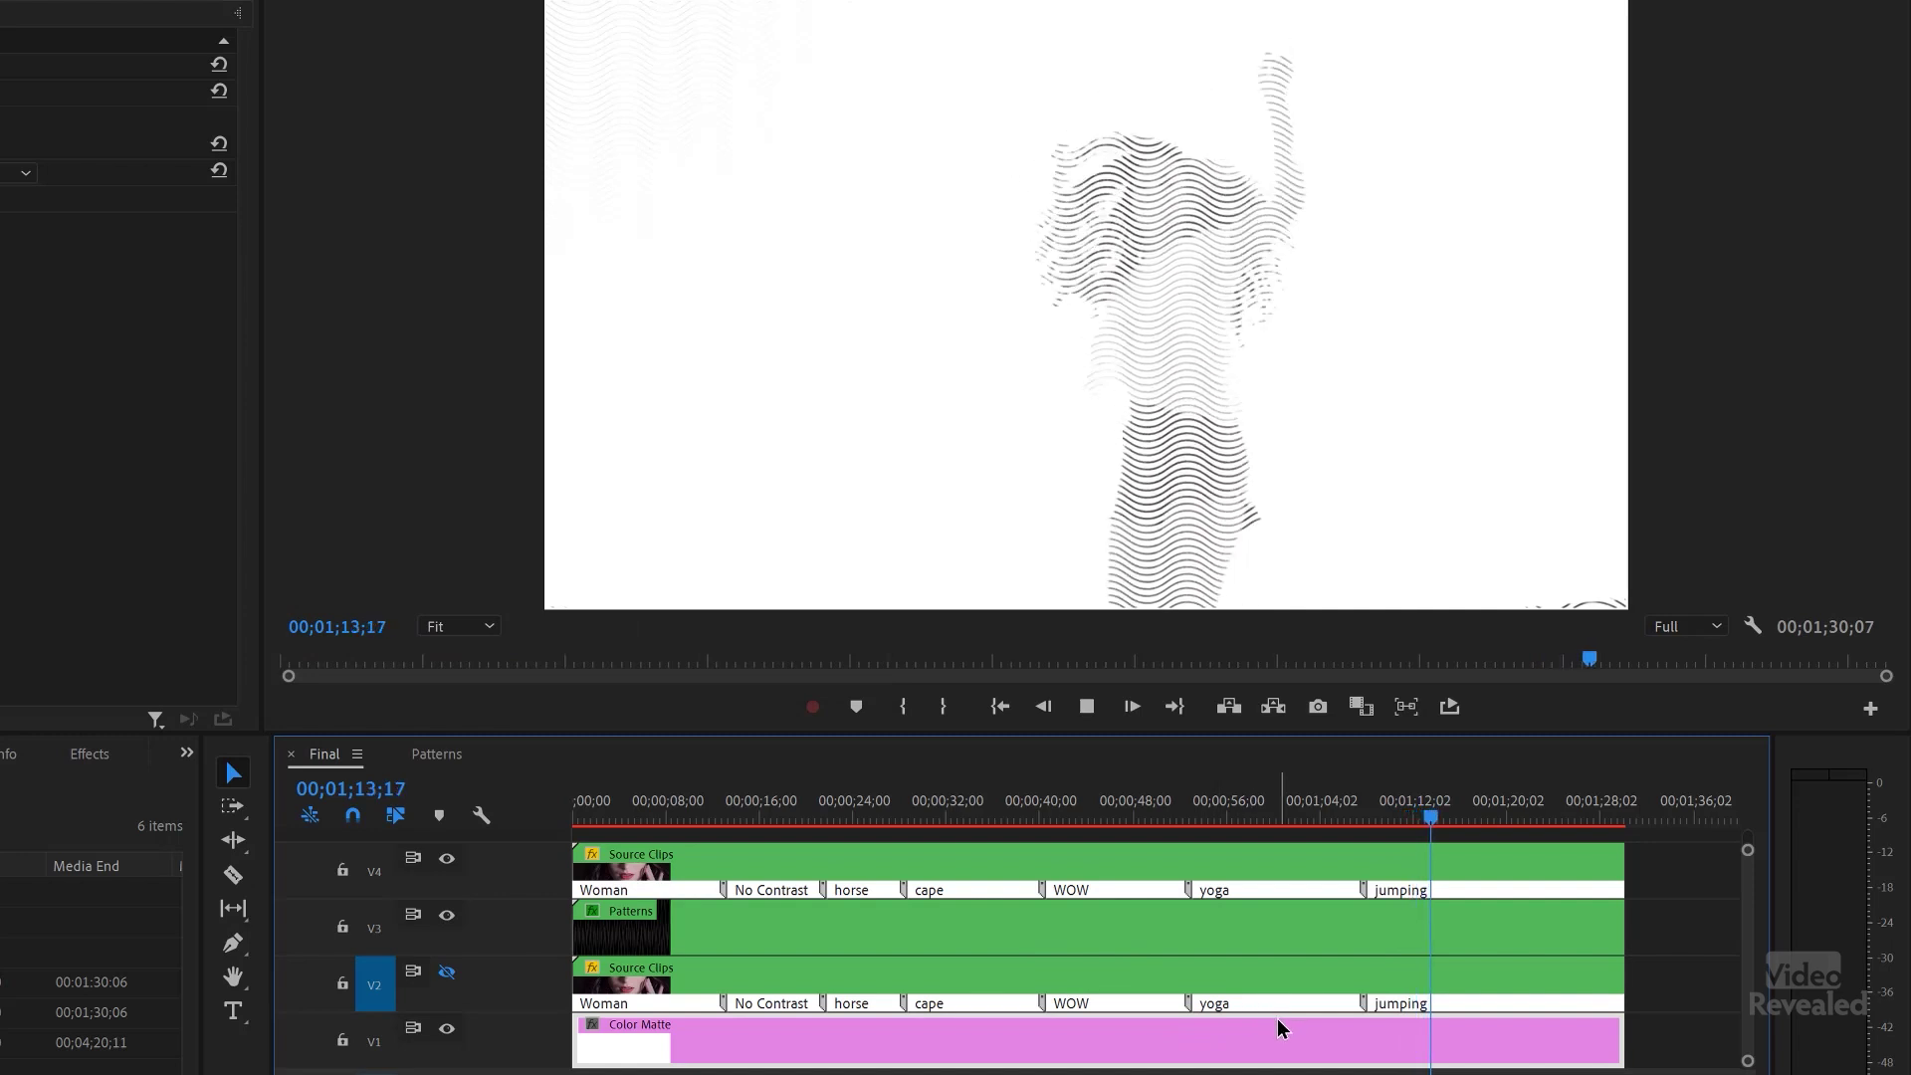
key(space)
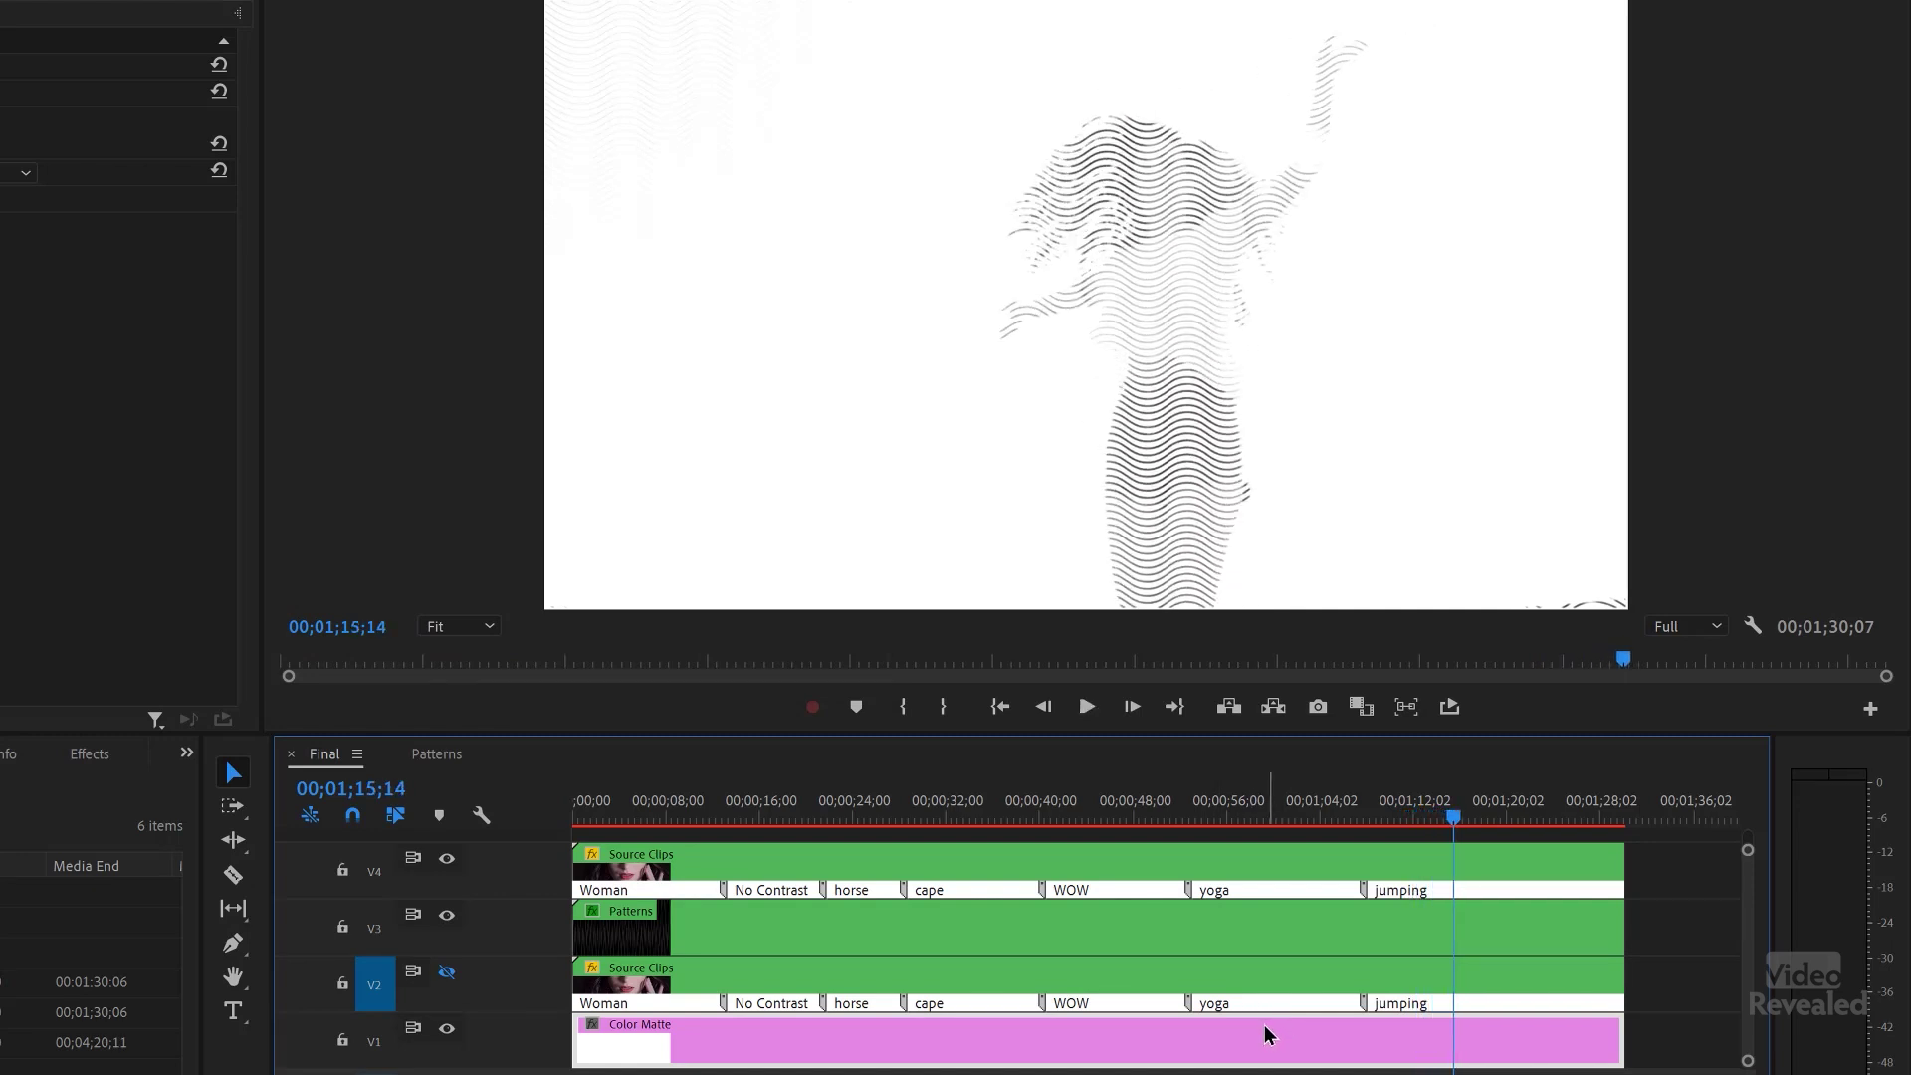